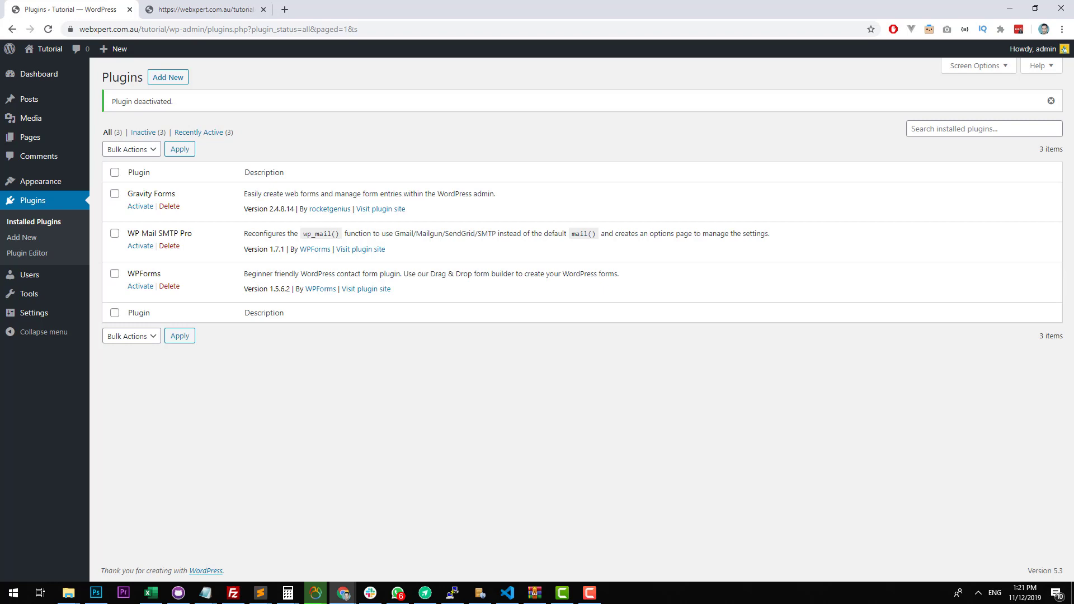
pyautogui.click(590, 593)
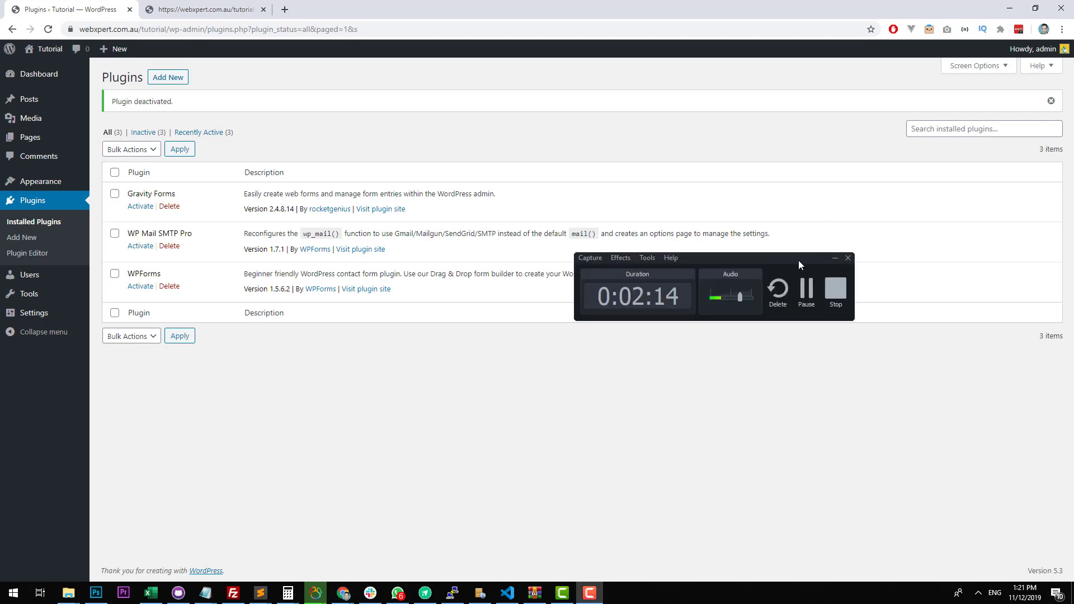
pyautogui.click(805, 289)
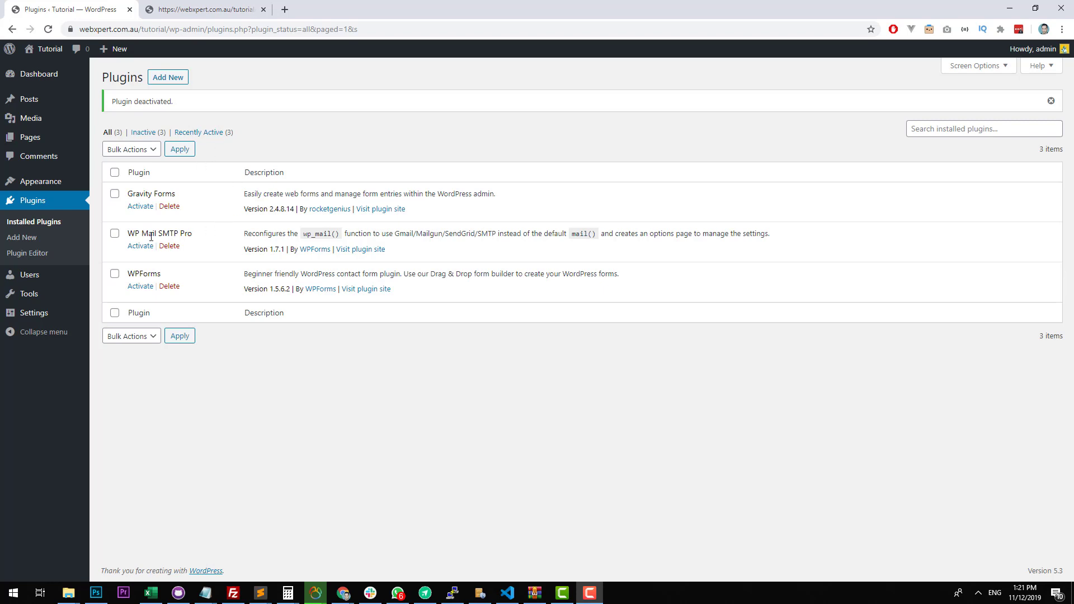
# Activate the WP Mail SMTP Pro plugin and open its settings.
pyautogui.click(187, 233)
pyautogui.doubleClick(186, 233)
pyautogui.click(221, 241)
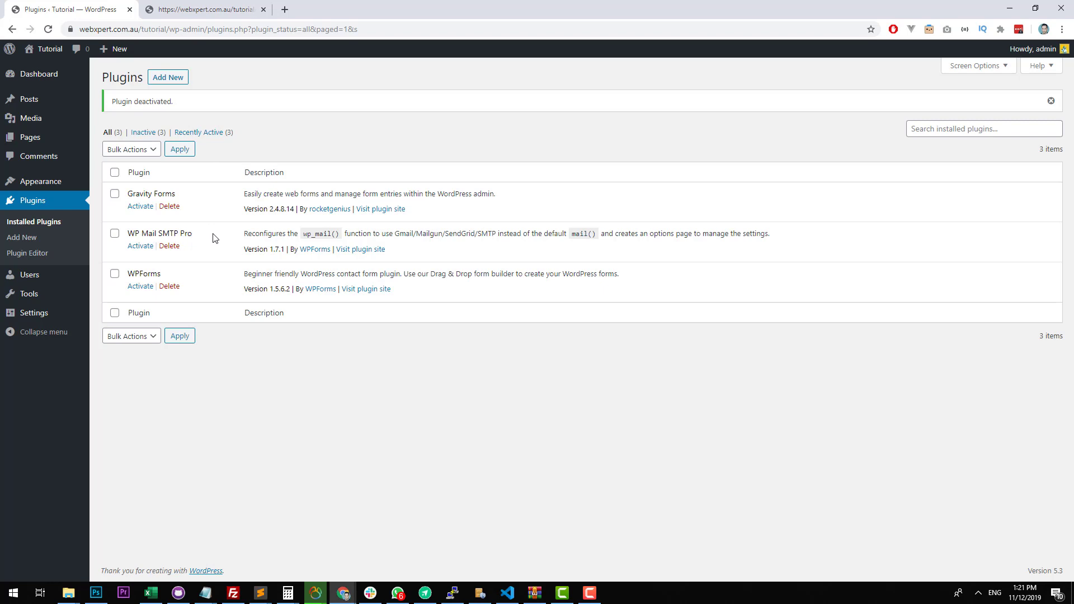
pyautogui.click(136, 247)
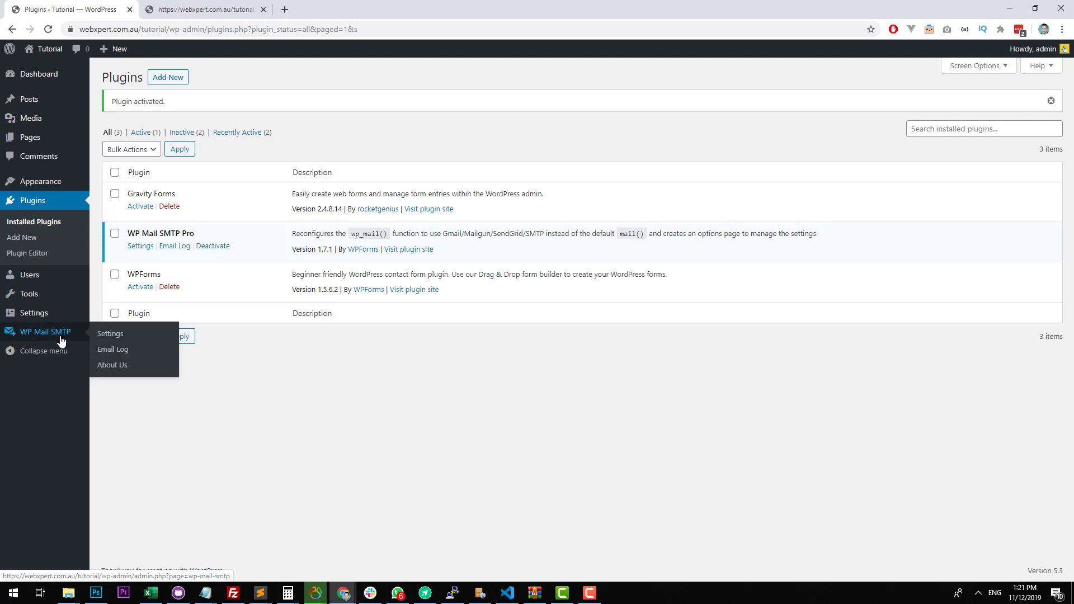
pyautogui.click(61, 339)
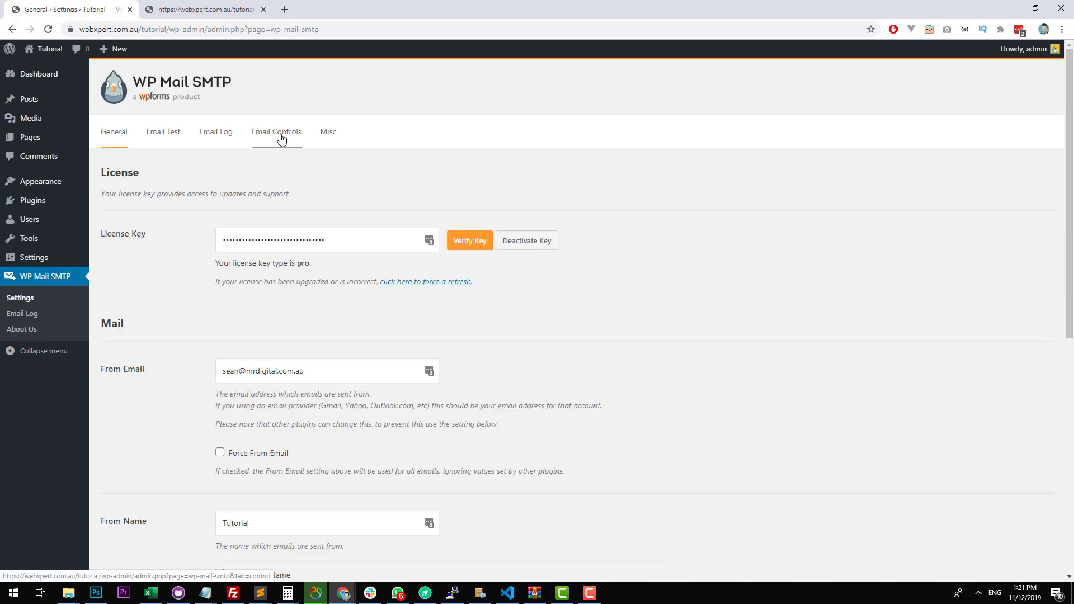
# Review the plugin's general settings: the license key, From Email, From Name, return path and the available mailers.
pyautogui.scroll(-4, 364, 274)
pyautogui.scroll(4, 366, 265)
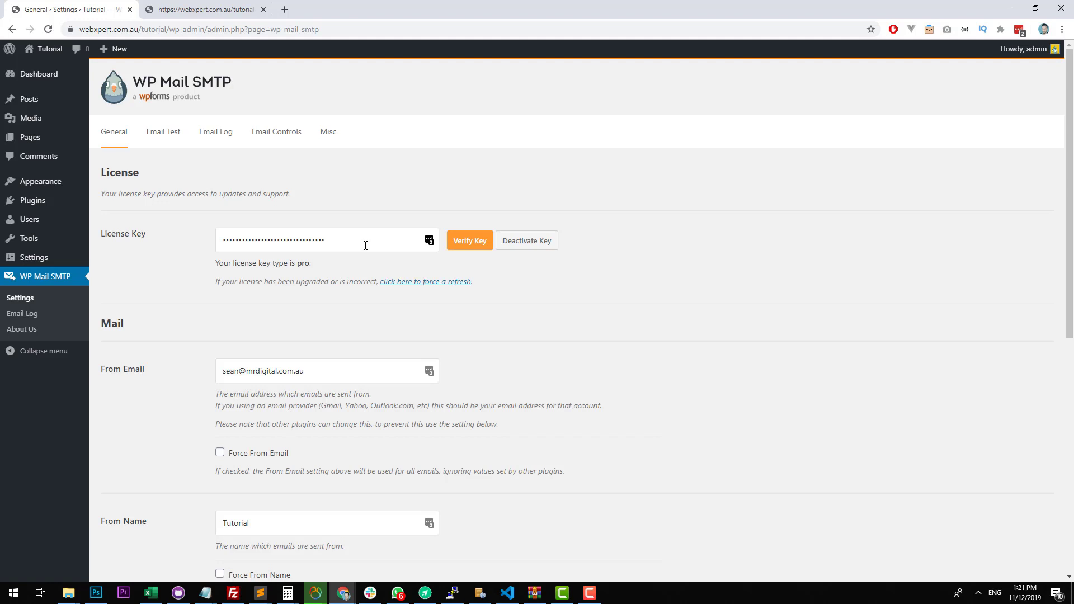
pyautogui.scroll(-5, 365, 246)
pyautogui.scroll(5, 423, 234)
pyautogui.scroll(-4, 342, 248)
pyautogui.scroll(2, 342, 248)
pyautogui.scroll(-4, 342, 248)
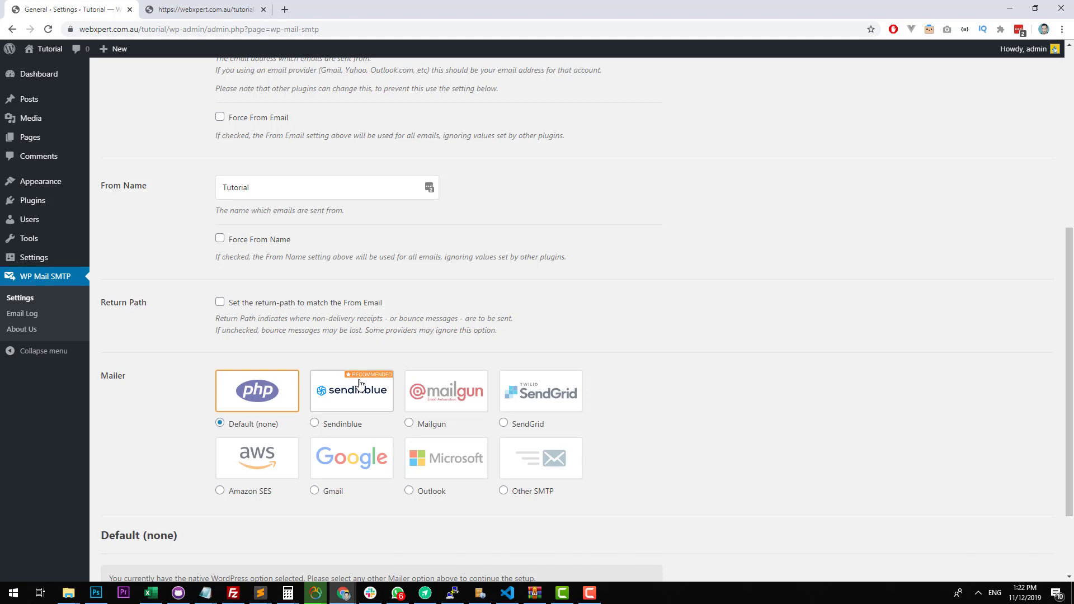
pyautogui.scroll(5, 360, 384)
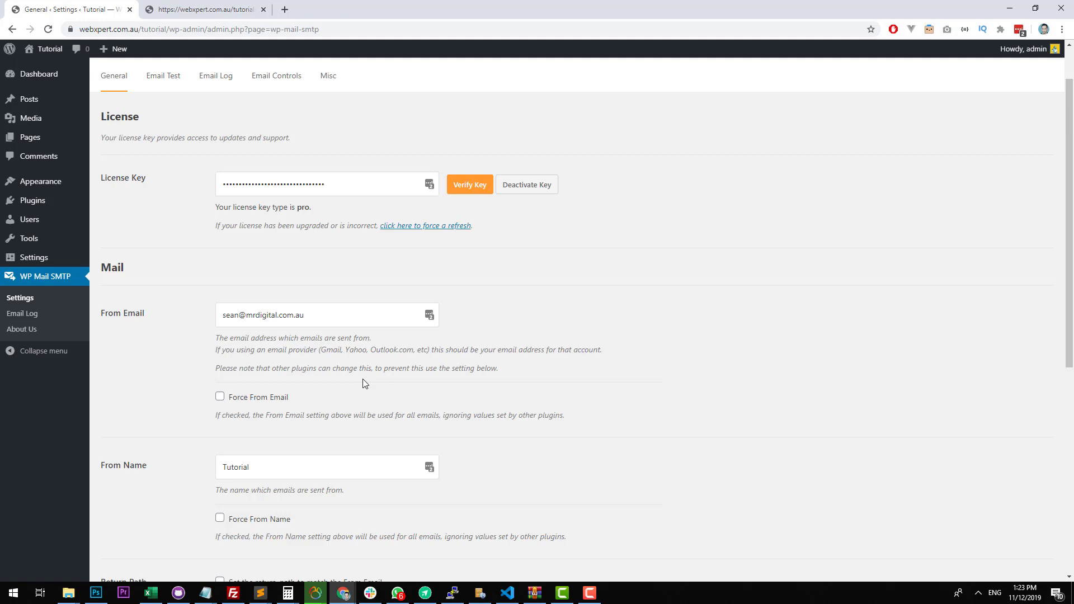
pyautogui.scroll(-7, 407, 338)
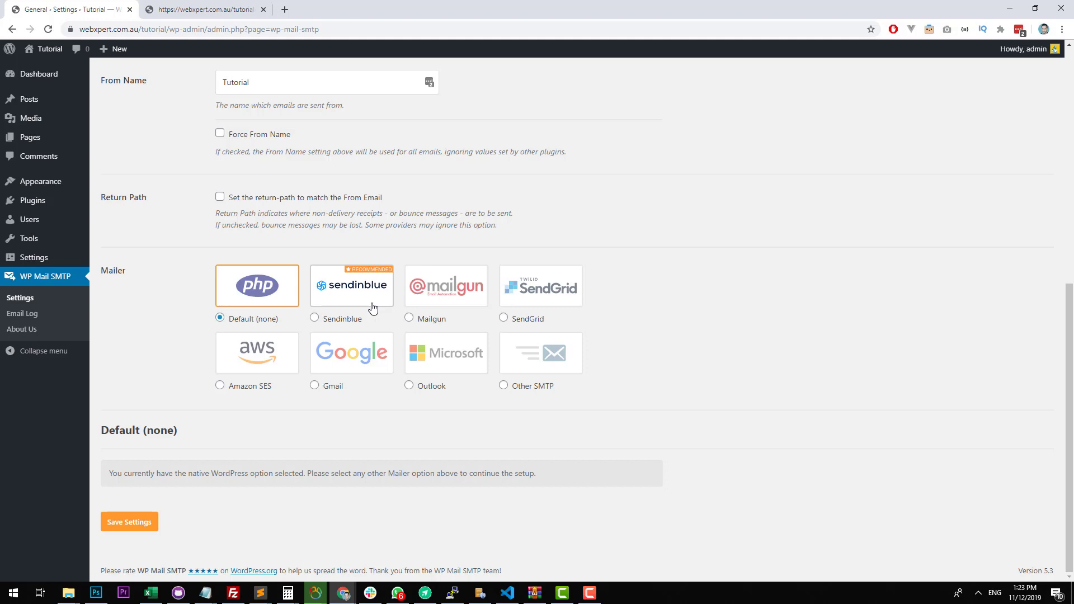
pyautogui.scroll(8, 622, 280)
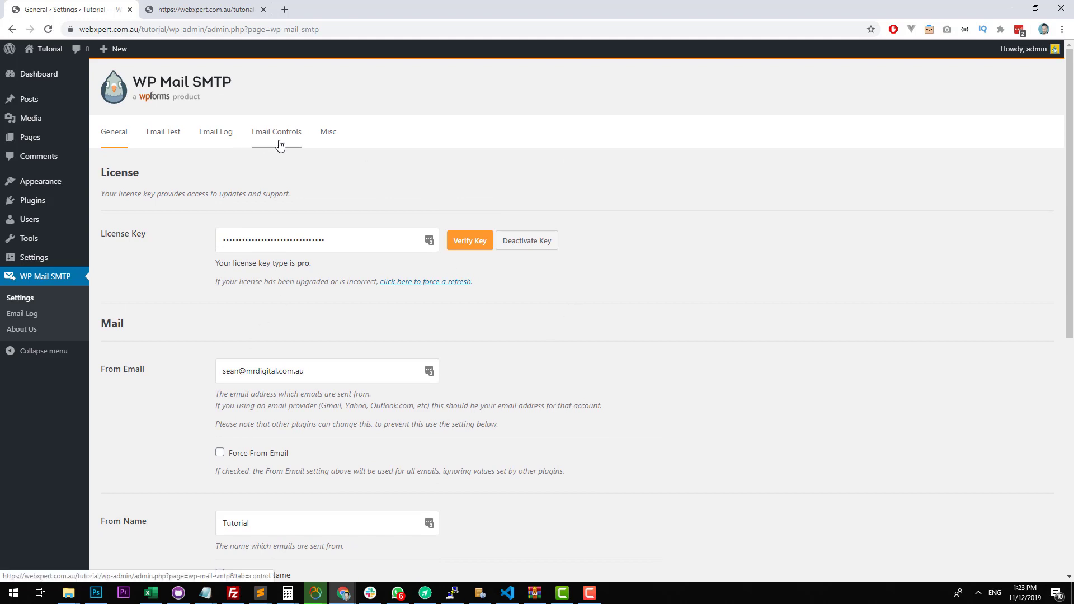
pyautogui.scroll(-3, 443, 182)
pyautogui.scroll(3, 414, 187)
pyautogui.moveTo(354, 241); pyautogui.dragTo(254, 224)
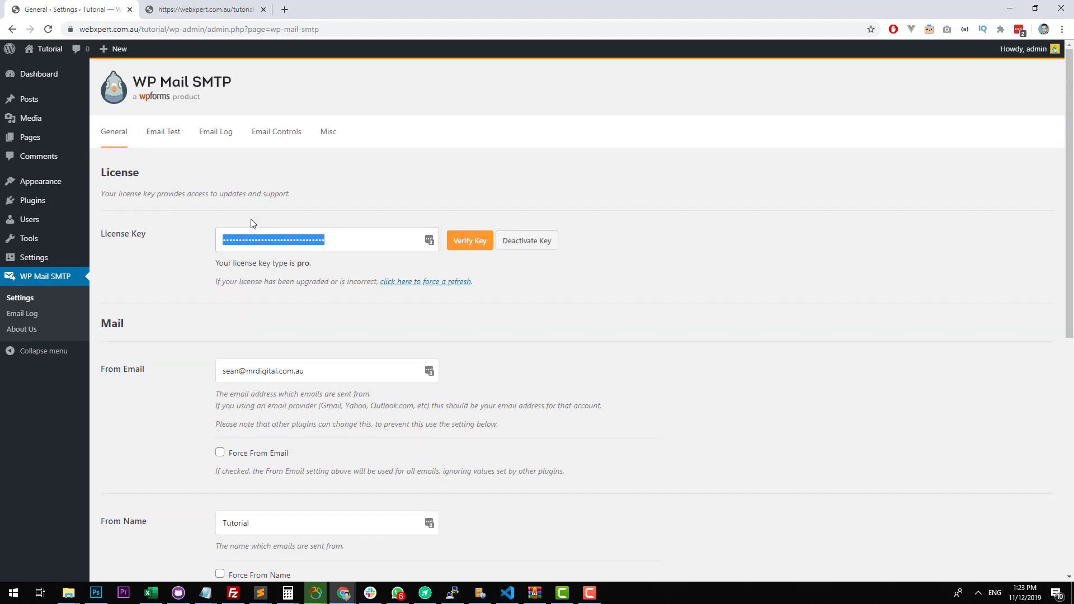
pyautogui.click(765, 211)
pyautogui.scroll(-3, 701, 187)
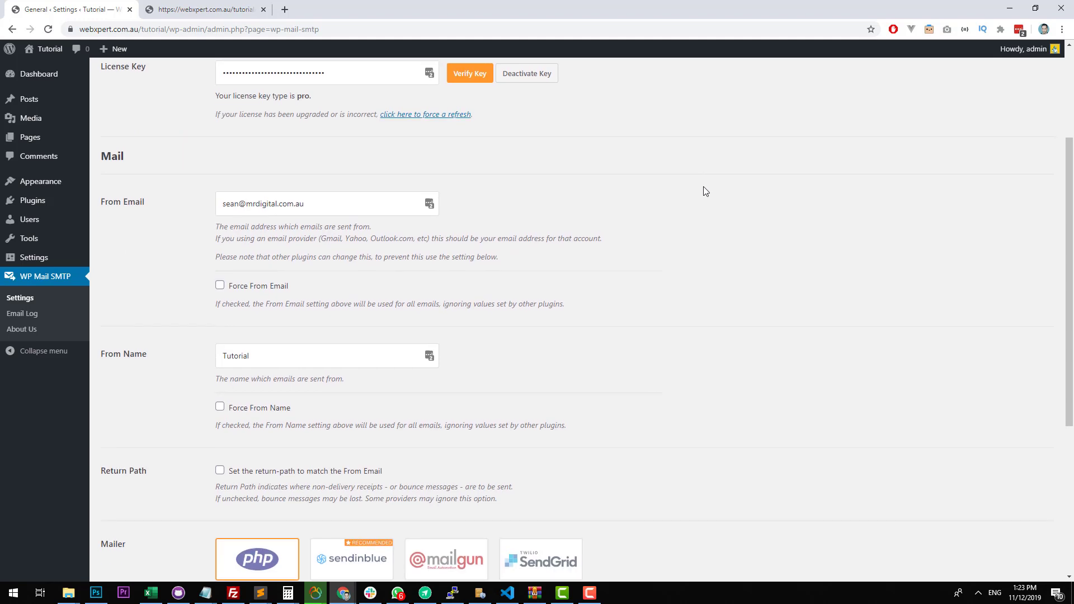
pyautogui.scroll(3, 705, 192)
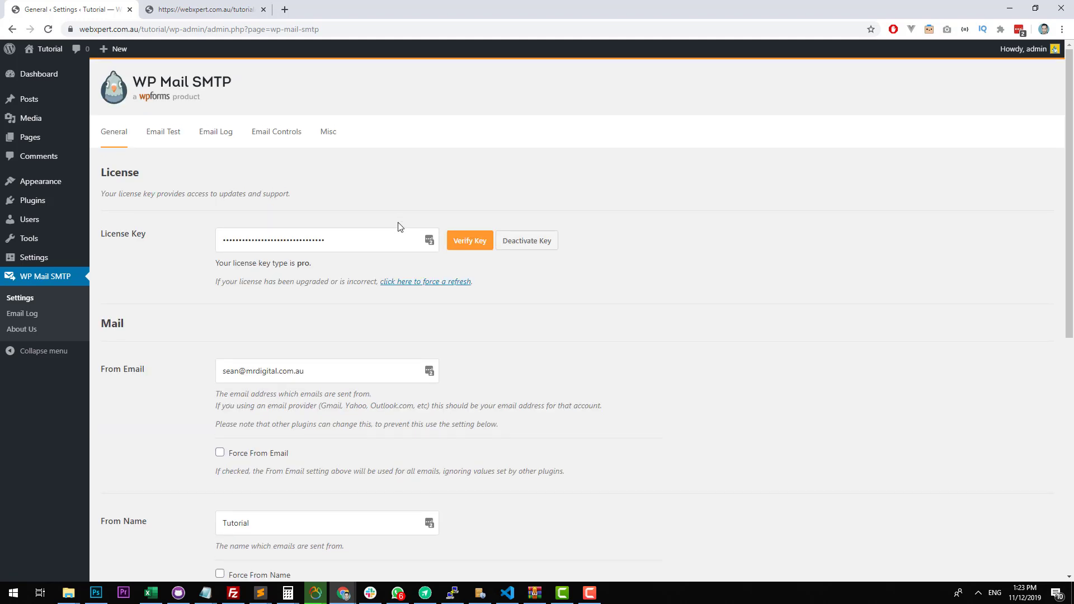
pyautogui.scroll(-3, 386, 224)
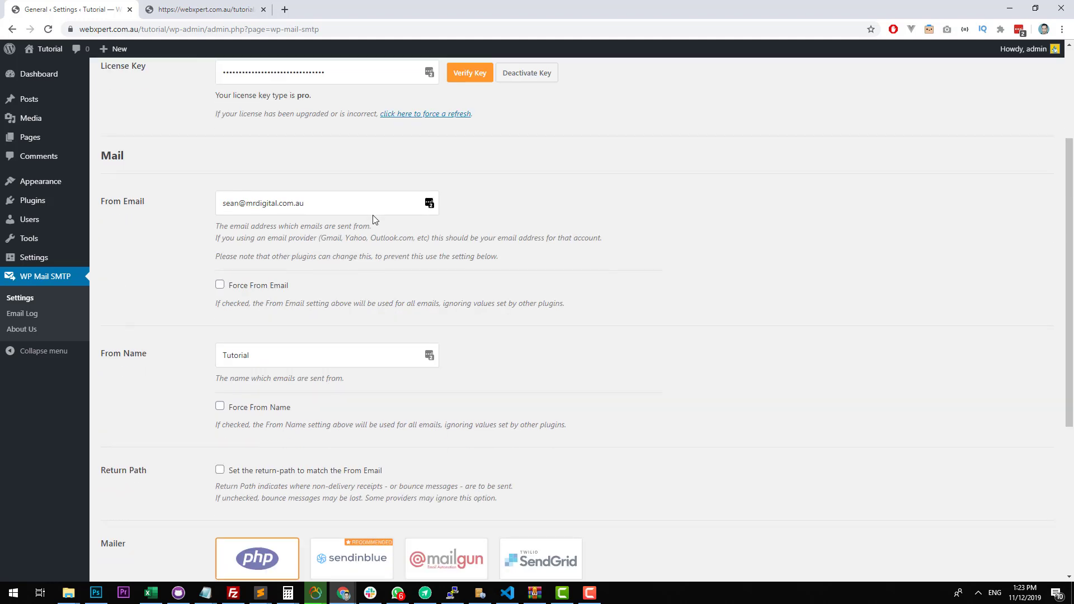
pyautogui.scroll(1, 353, 263)
pyautogui.moveTo(337, 282); pyautogui.dragTo(200, 255)
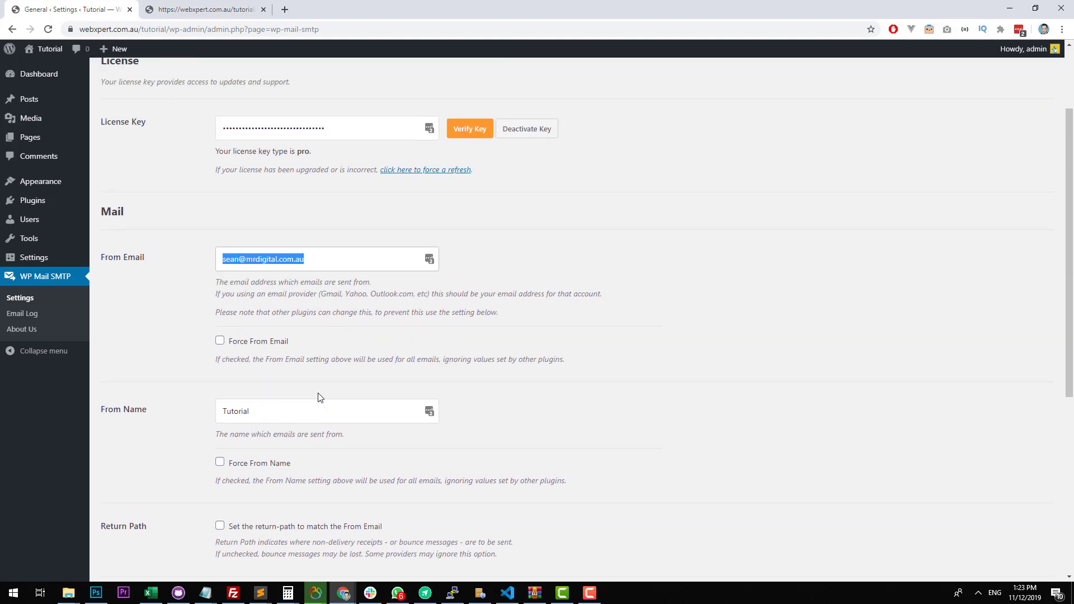
pyautogui.moveTo(307, 408); pyautogui.dragTo(168, 402)
pyautogui.click(502, 283)
# Switch the Force From Email and Force From Name options on and back off.
pyautogui.scroll(-2, 391, 266)
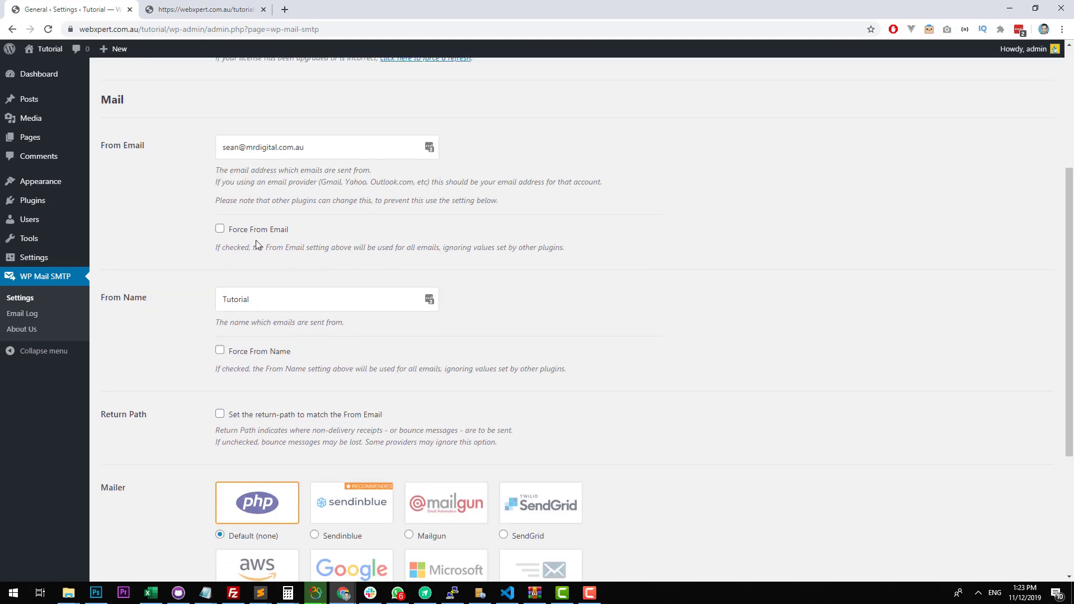
pyautogui.click(264, 236)
pyautogui.click(268, 352)
pyautogui.click(266, 351)
pyautogui.click(271, 231)
# Replace the From Name with the sender's first name and set the return-path to match the From Email.
pyautogui.moveTo(253, 300); pyautogui.dragTo(128, 268)
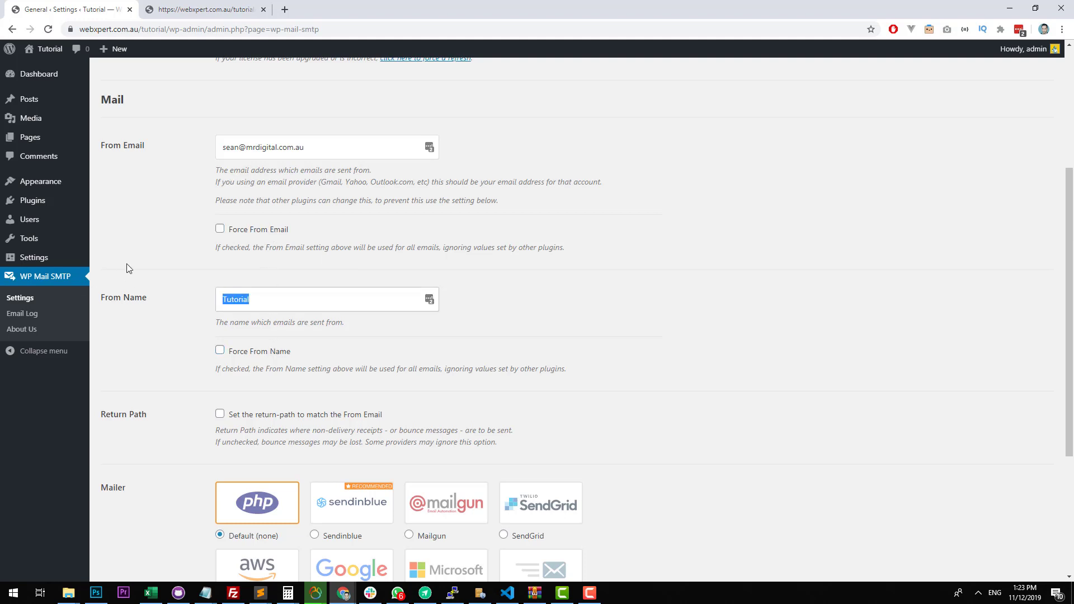
pyautogui.write('Sean')
pyautogui.click(580, 278)
pyautogui.scroll(-2, 551, 277)
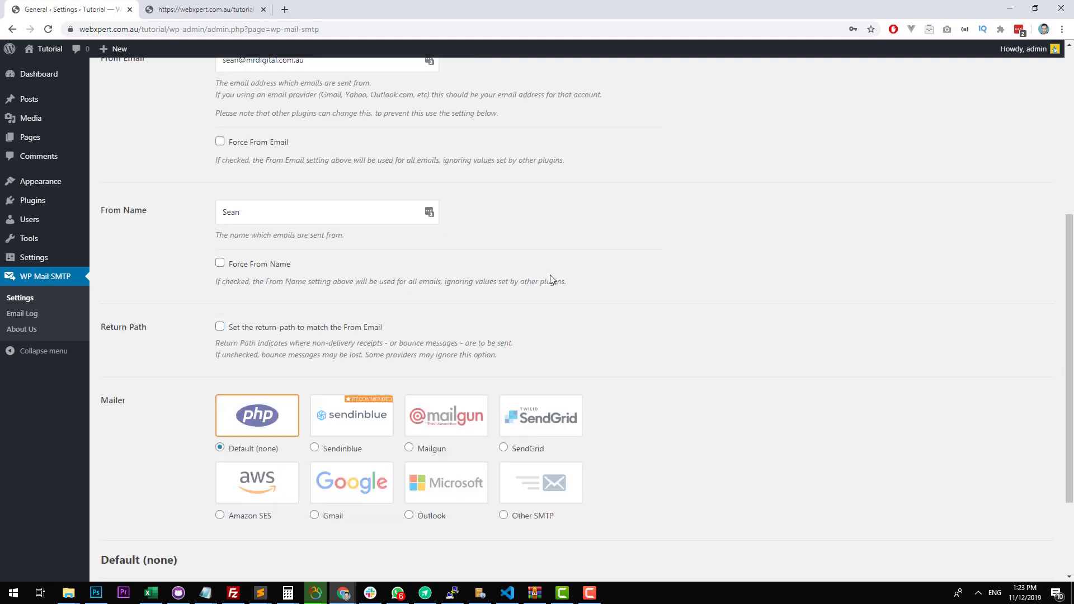
pyautogui.scroll(-3, 551, 279)
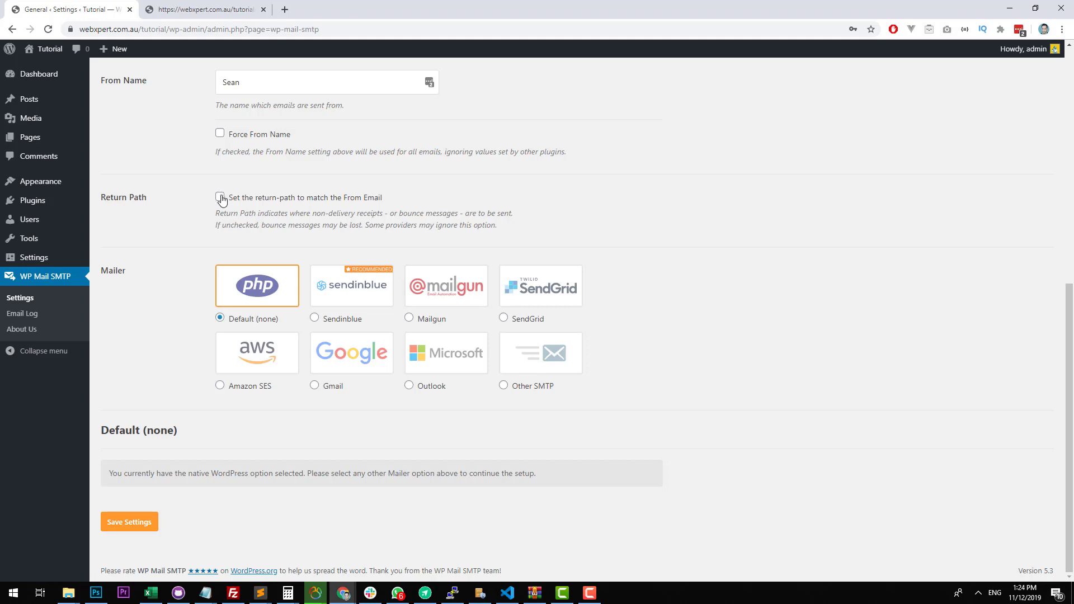
pyautogui.click(220, 197)
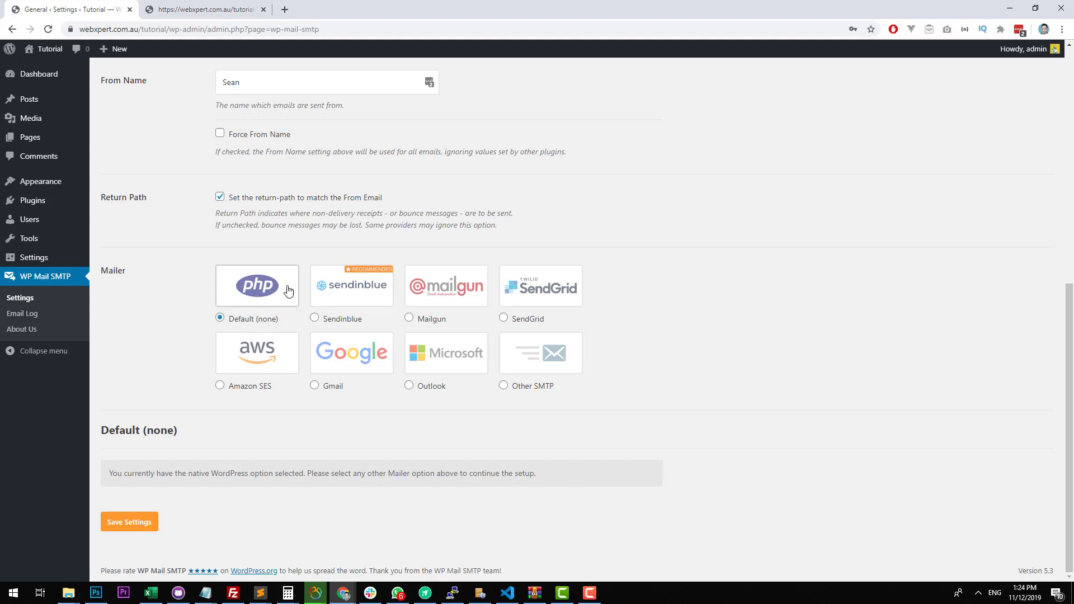
# Choose Other SMTP as the mailer and look over its host, encryption, port and authentication settings.
pyautogui.scroll(2, 347, 279)
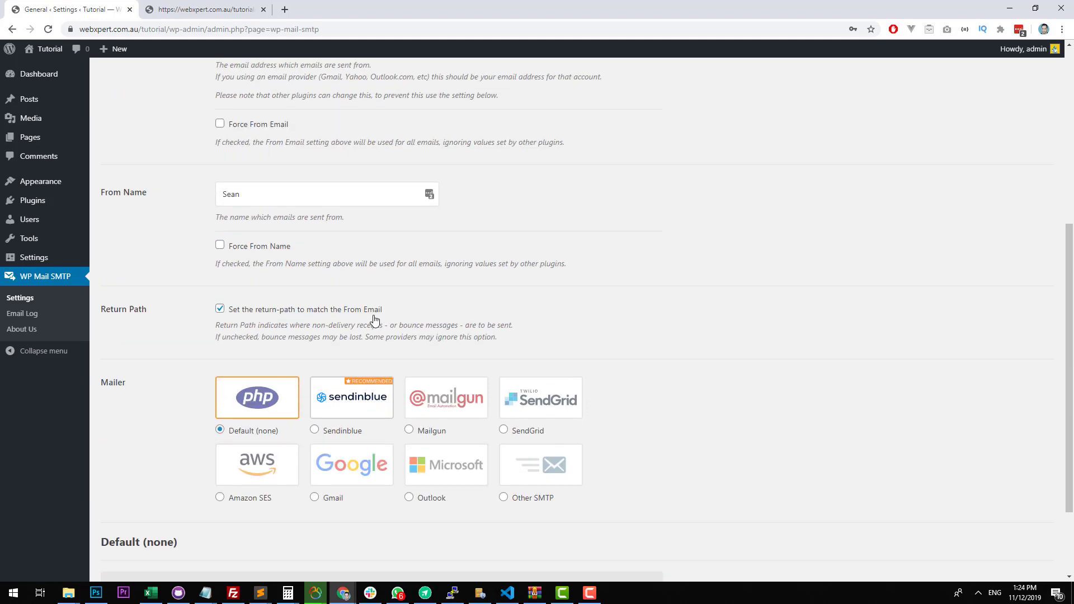
pyautogui.scroll(-2, 377, 268)
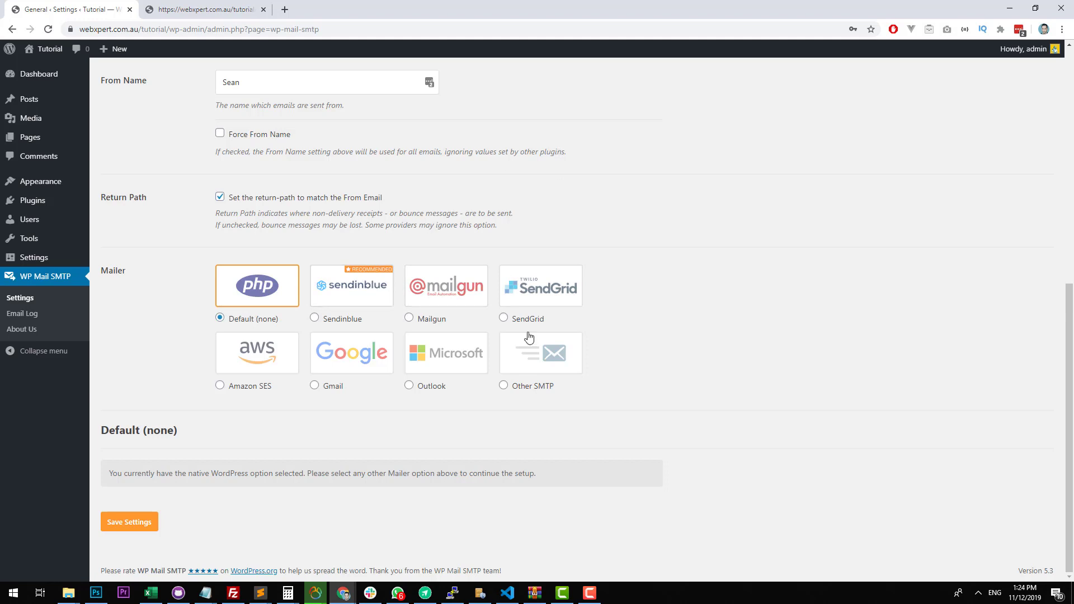
pyautogui.click(516, 380)
pyautogui.scroll(-1, 516, 379)
pyautogui.scroll(-3, 516, 379)
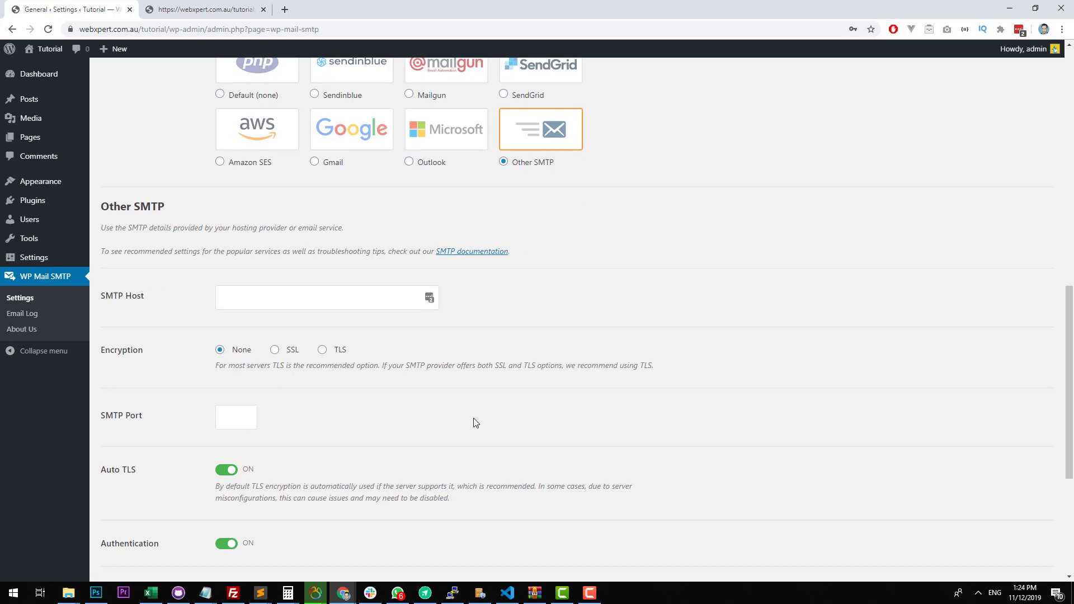
pyautogui.scroll(5, 476, 422)
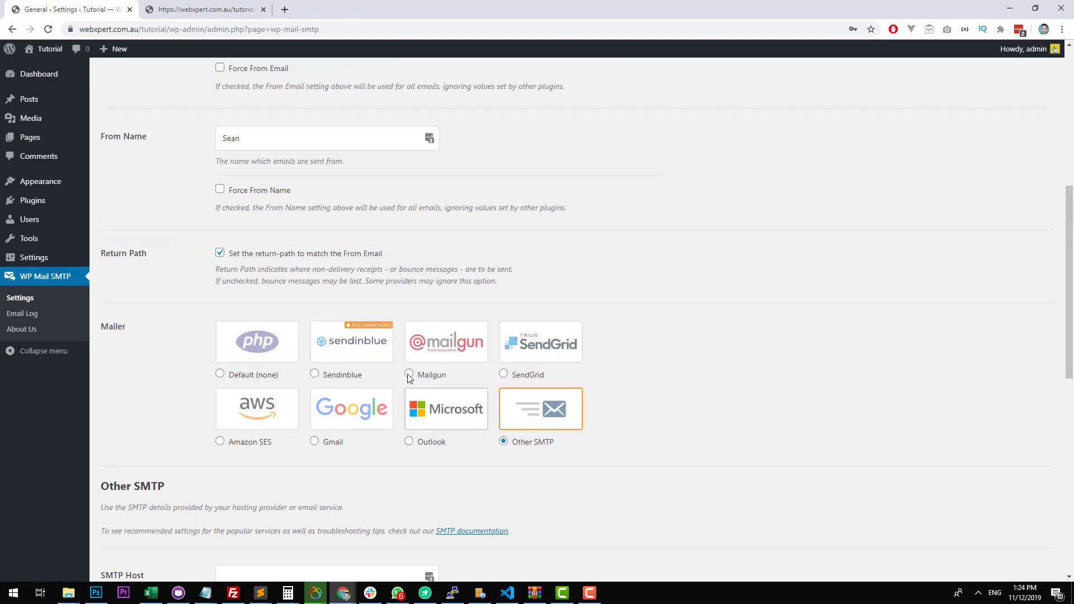
# Compare the Sendinblue, Mailgun, SendGrid, Amazon SES and Gmail mailer options, and select Sendinblue as the mailer.
pyautogui.click(367, 343)
pyautogui.click(446, 342)
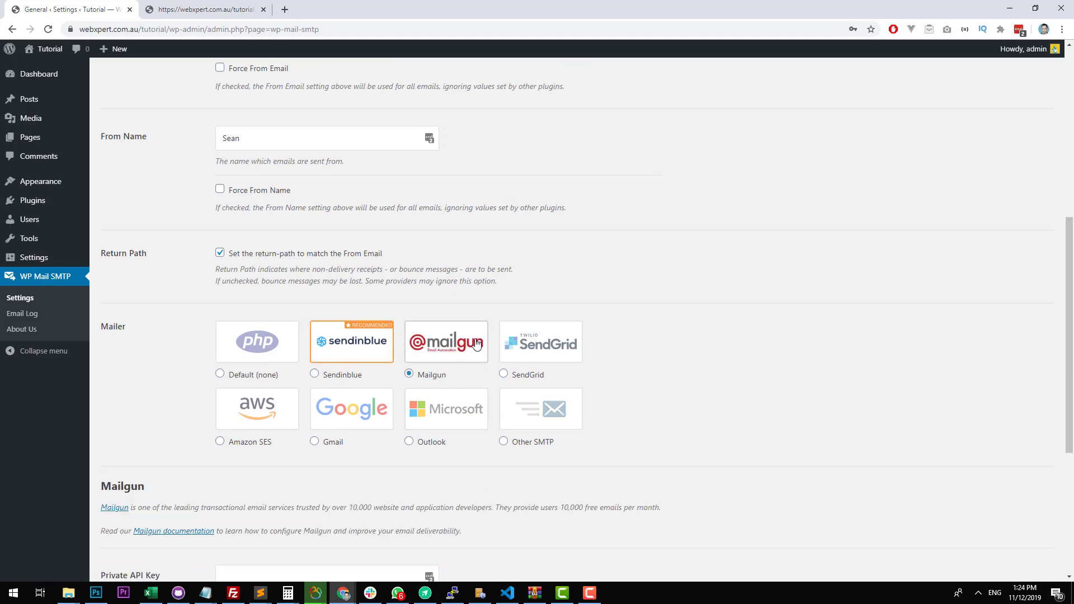
pyautogui.click(540, 341)
pyautogui.click(285, 406)
pyautogui.click(360, 410)
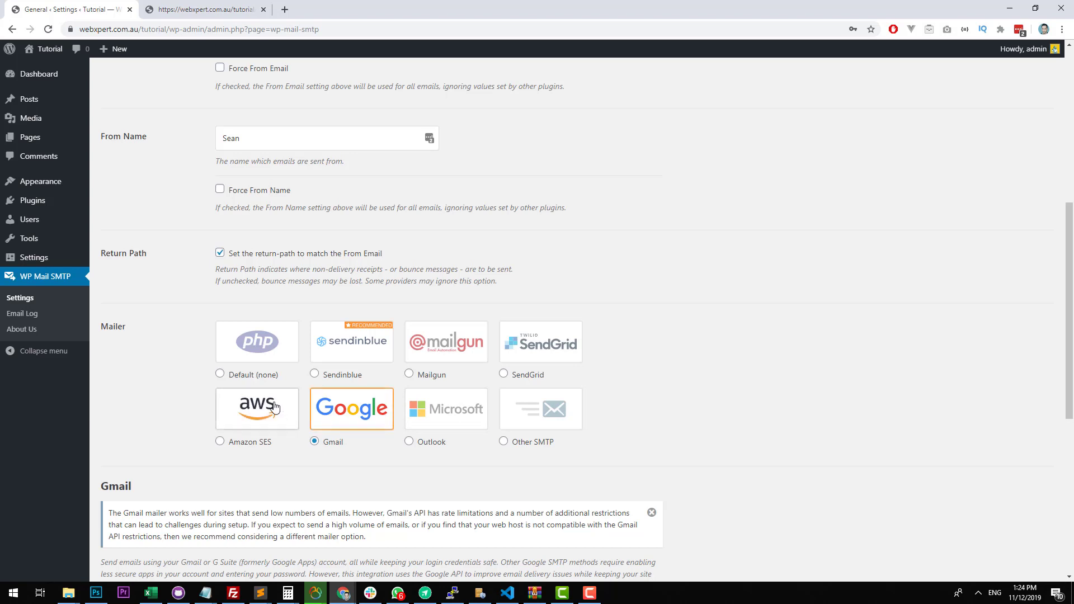
pyautogui.click(459, 341)
pyautogui.click(505, 340)
pyautogui.click(271, 421)
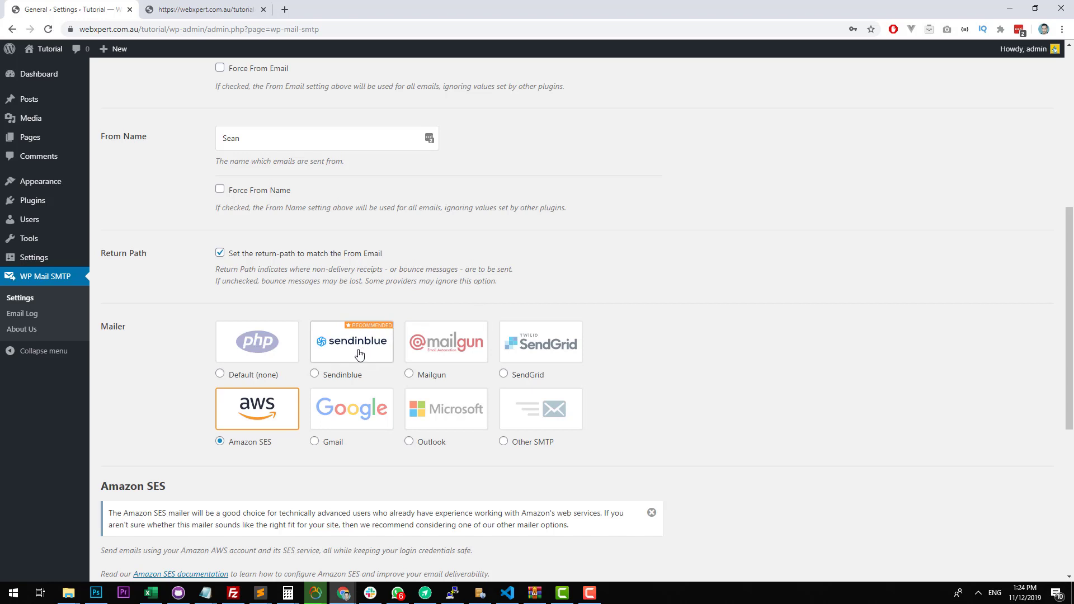
pyautogui.click(385, 353)
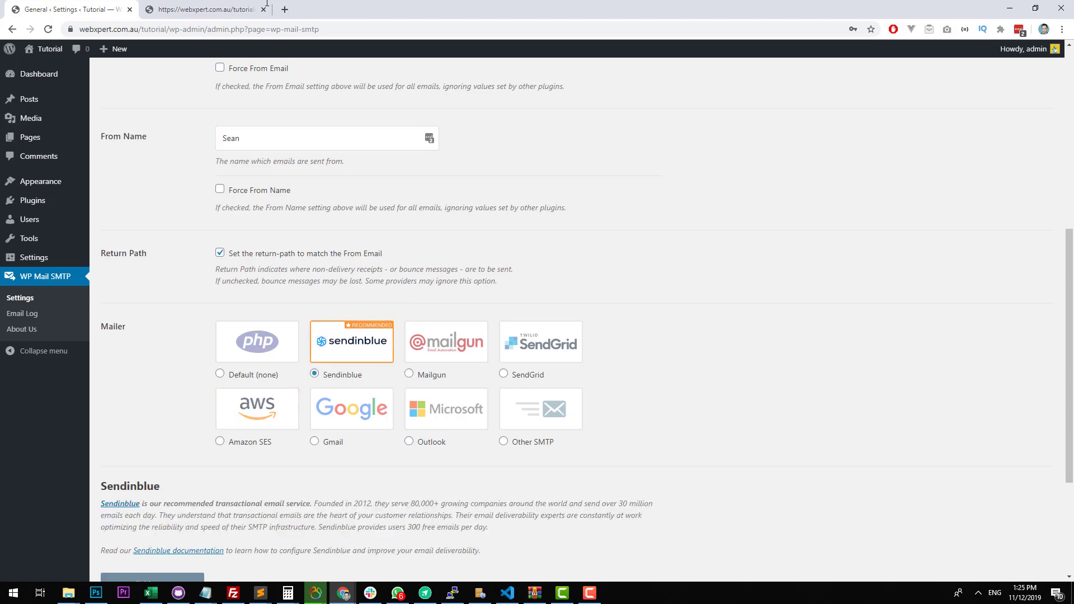
# Open sendinblue.com in a new browser tab and examine its pricing plans.
pyautogui.click(286, 4)
pyautogui.write('sendinbl')
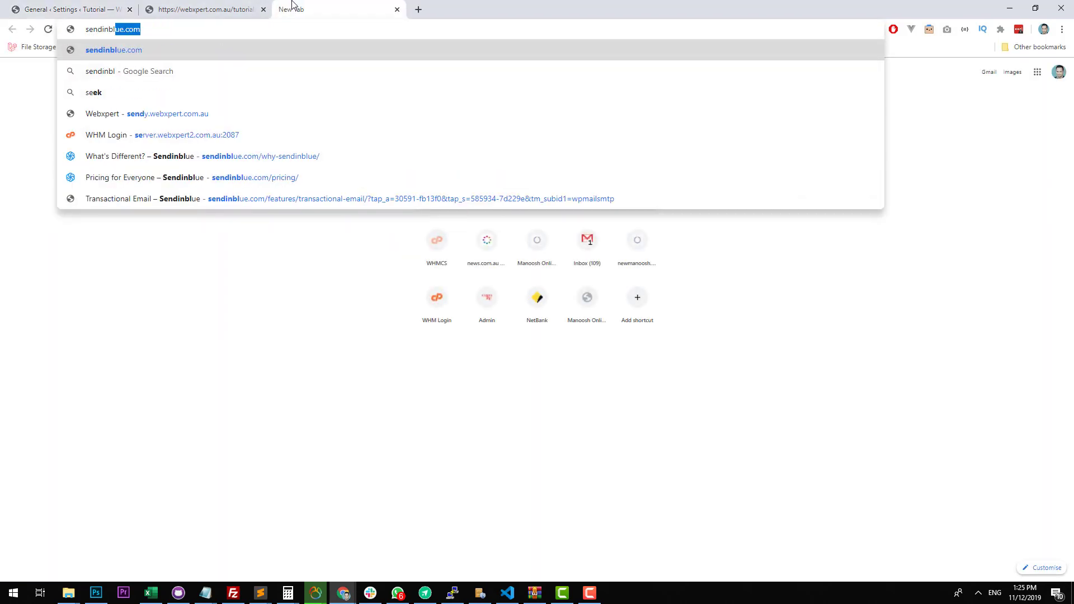
pyautogui.press('Return')
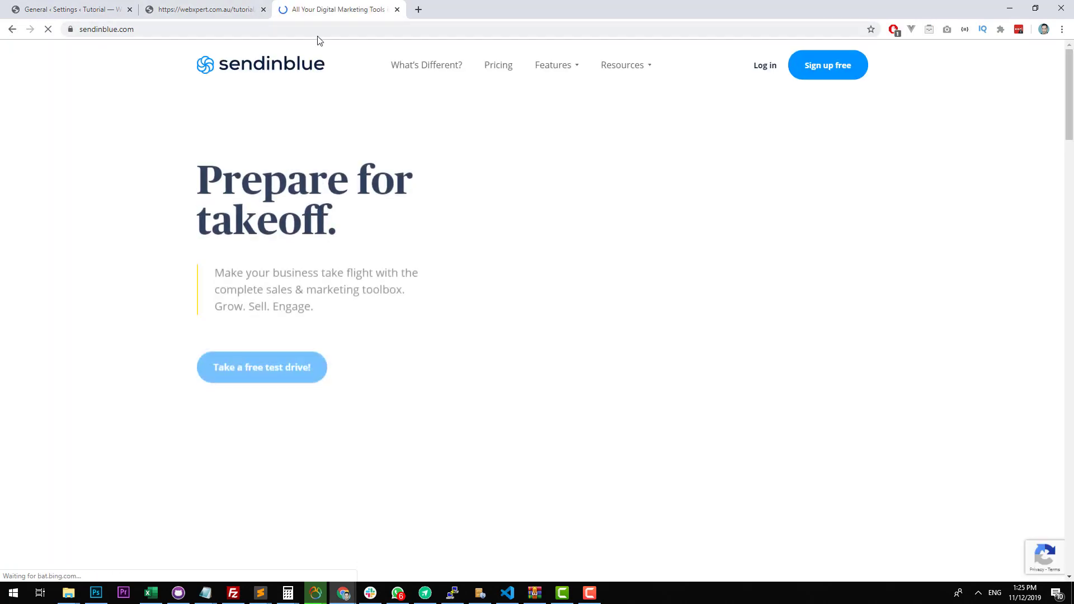
pyautogui.click(503, 68)
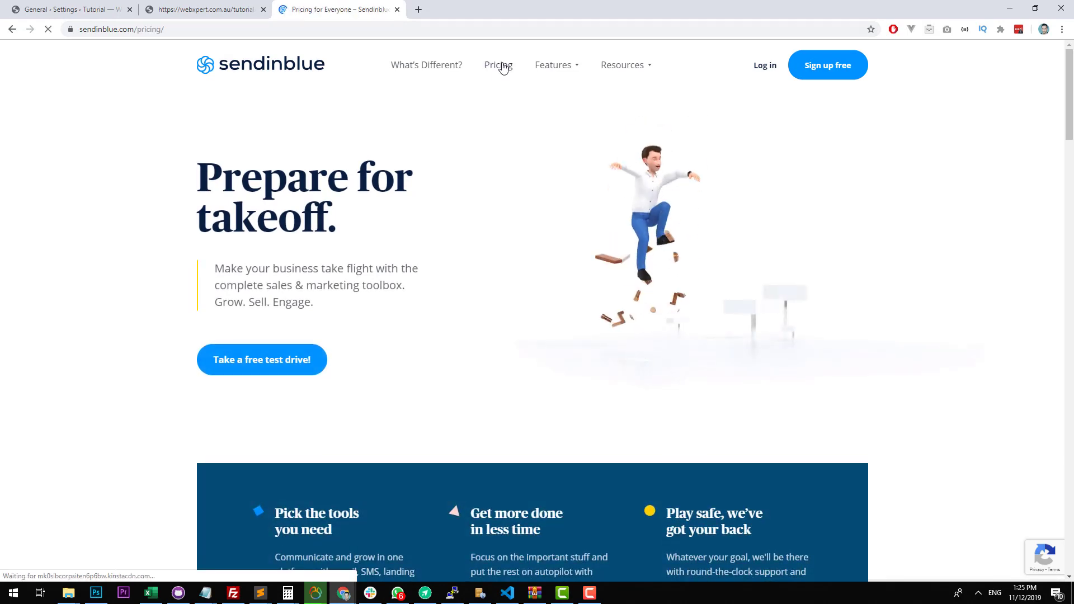
pyautogui.scroll(-2, 656, 273)
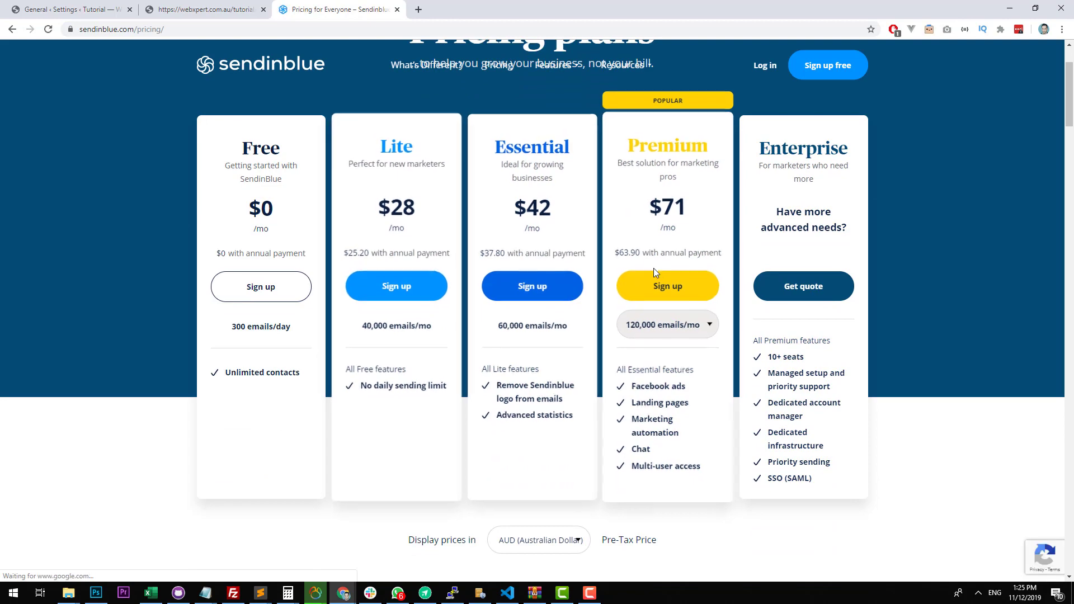
pyautogui.scroll(2, 551, 221)
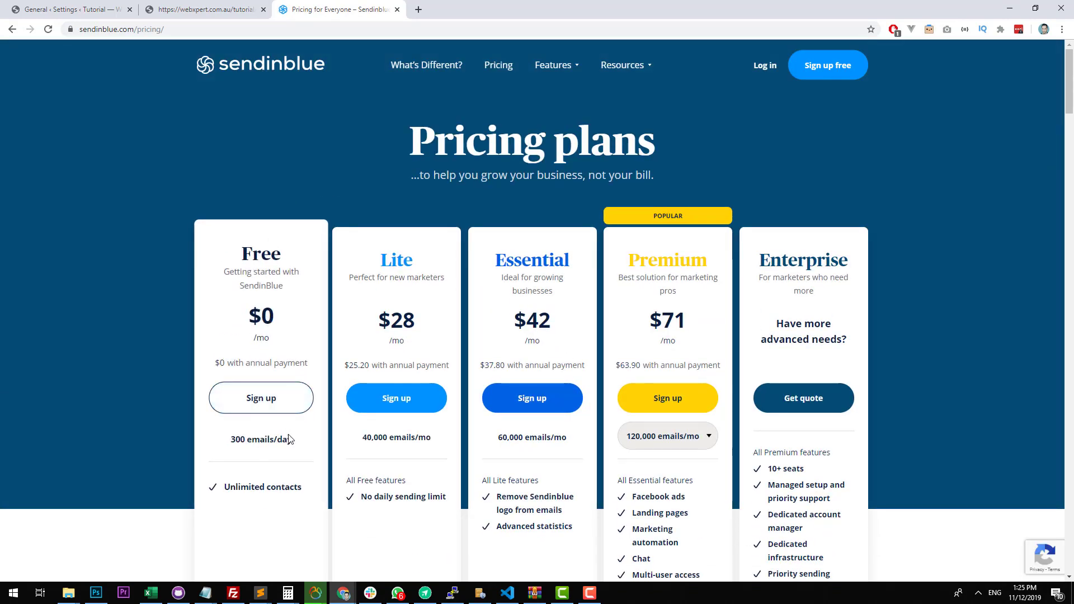
pyautogui.scroll(-1, 289, 440)
pyautogui.scroll(1, 287, 420)
# Start signing up for Sendinblue's Free plan and enter Mr Digital as the company name.
pyautogui.click(282, 417)
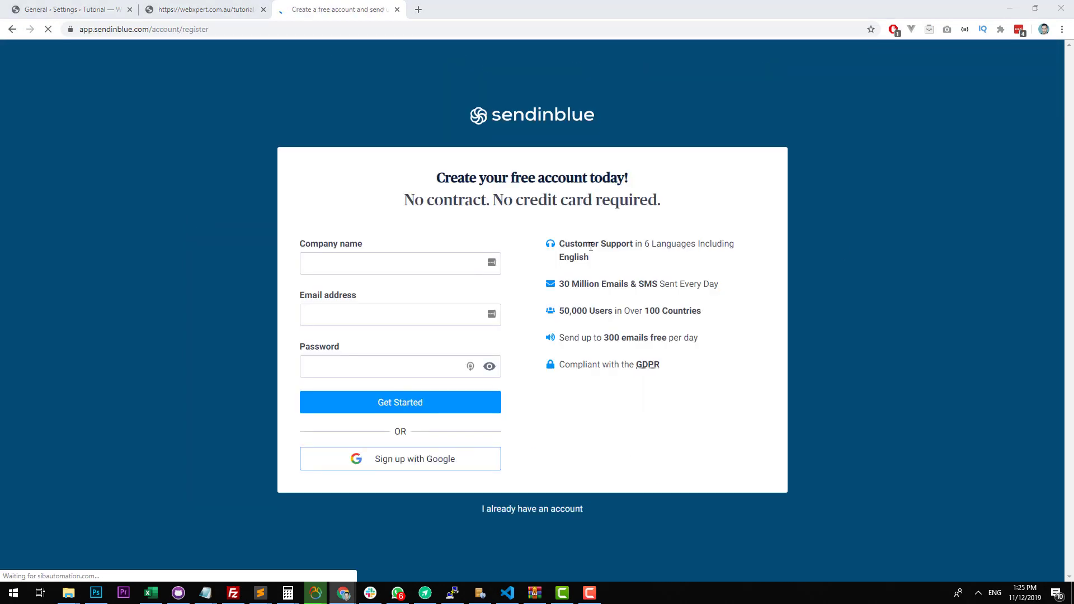
pyautogui.click(434, 260)
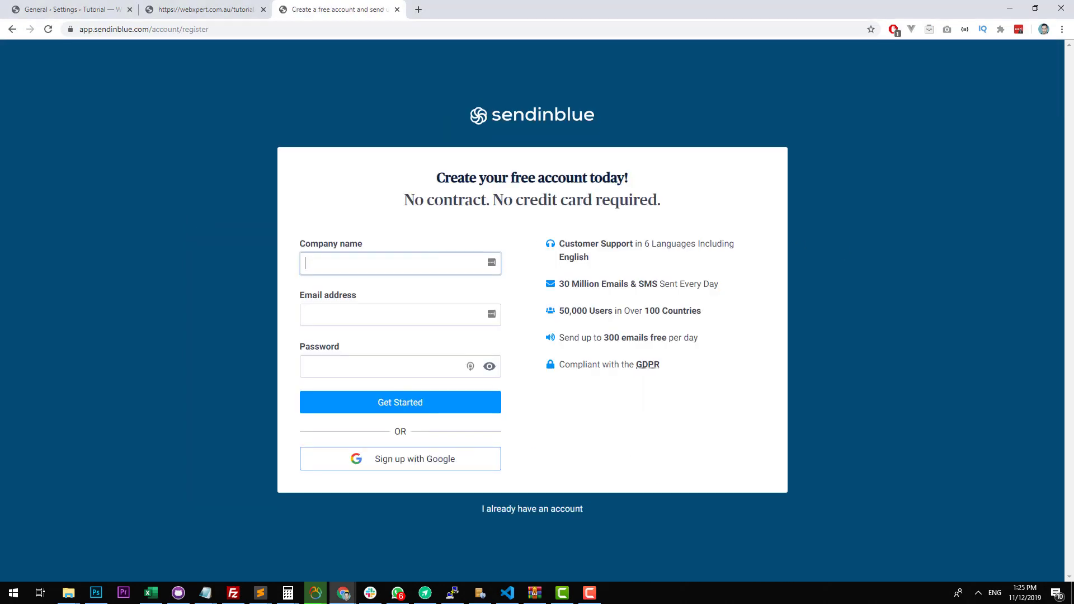
pyautogui.press('F9')
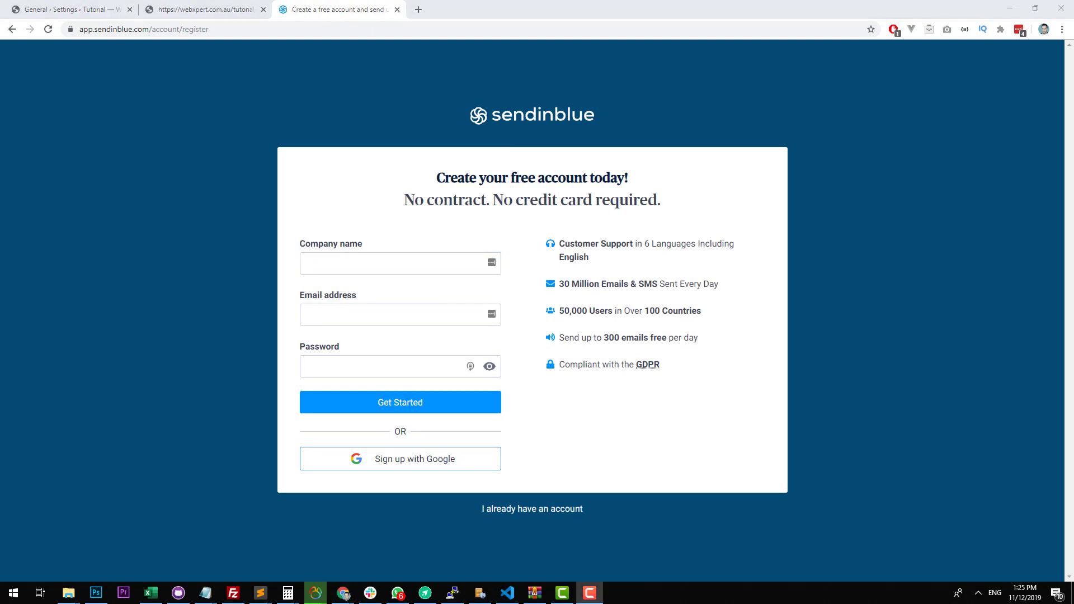
pyautogui.click(406, 261)
pyautogui.write('Mr ')
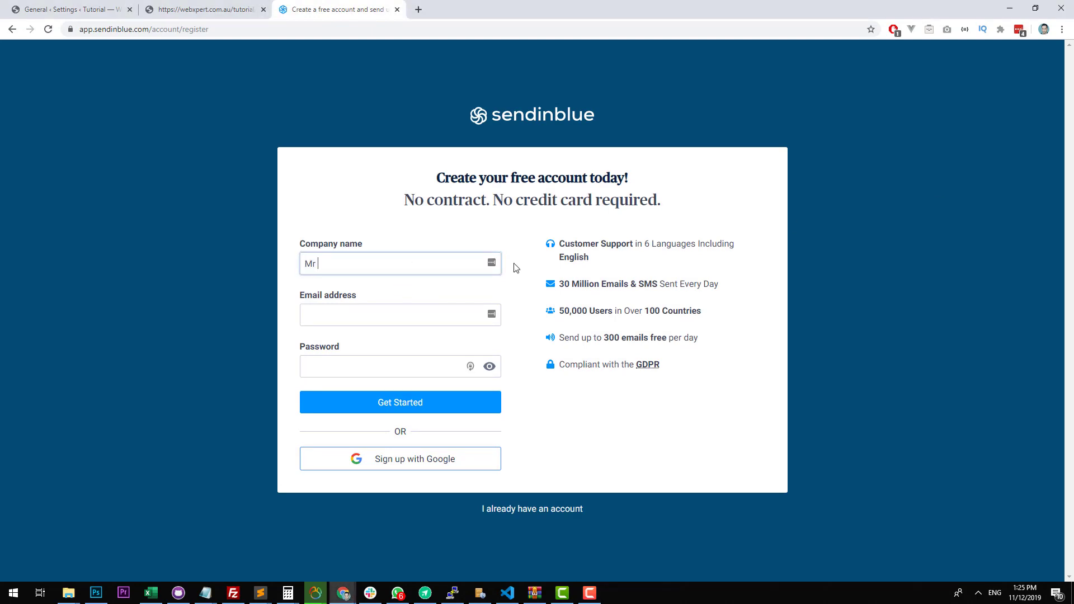
pyautogui.write('Digital')
# Enter the account's email address and password, submit the registration and decline adding the login to LastPass.
pyautogui.press('Tab')
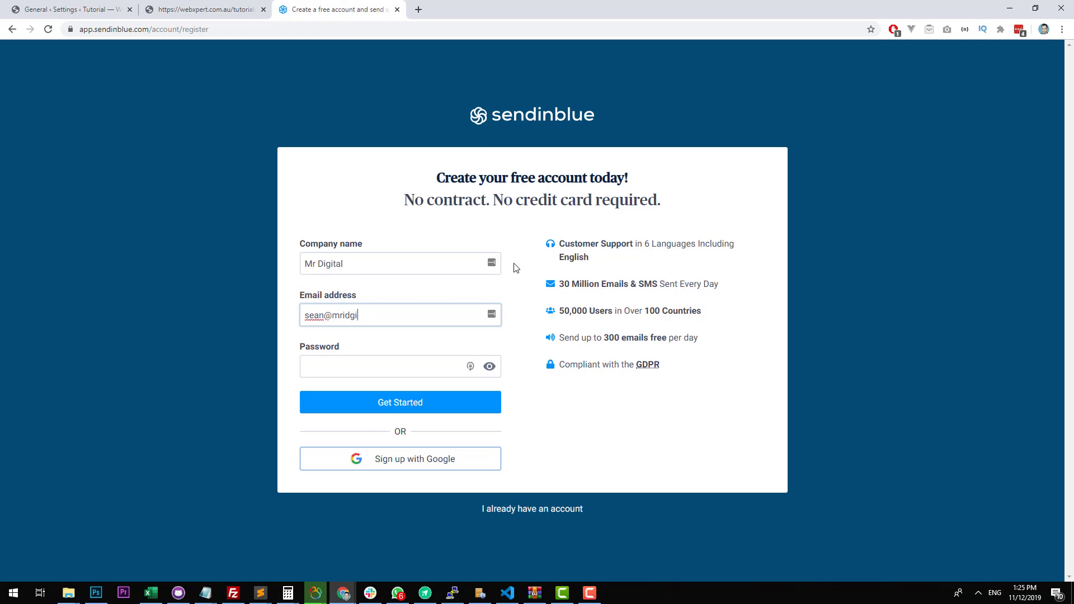
pyautogui.press('Tab')
pyautogui.write('••••••••••')
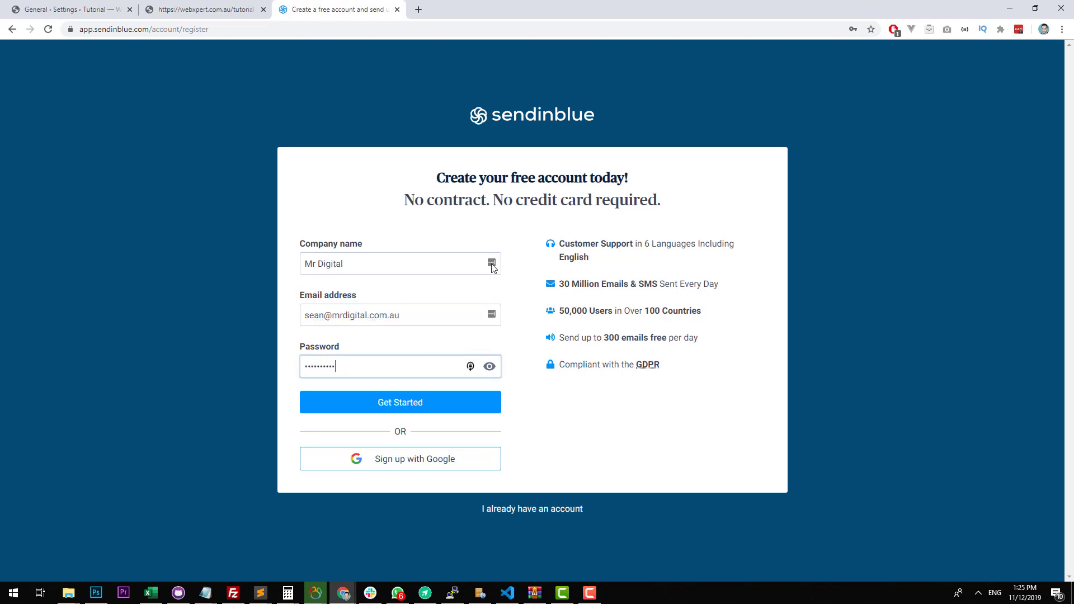
pyautogui.click(406, 411)
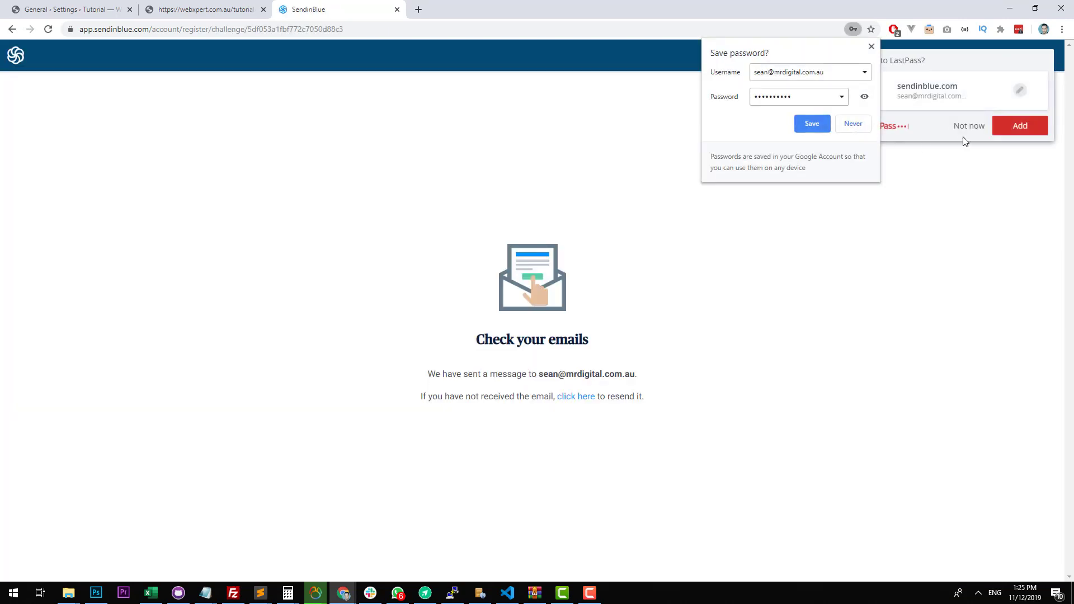
pyautogui.click(965, 133)
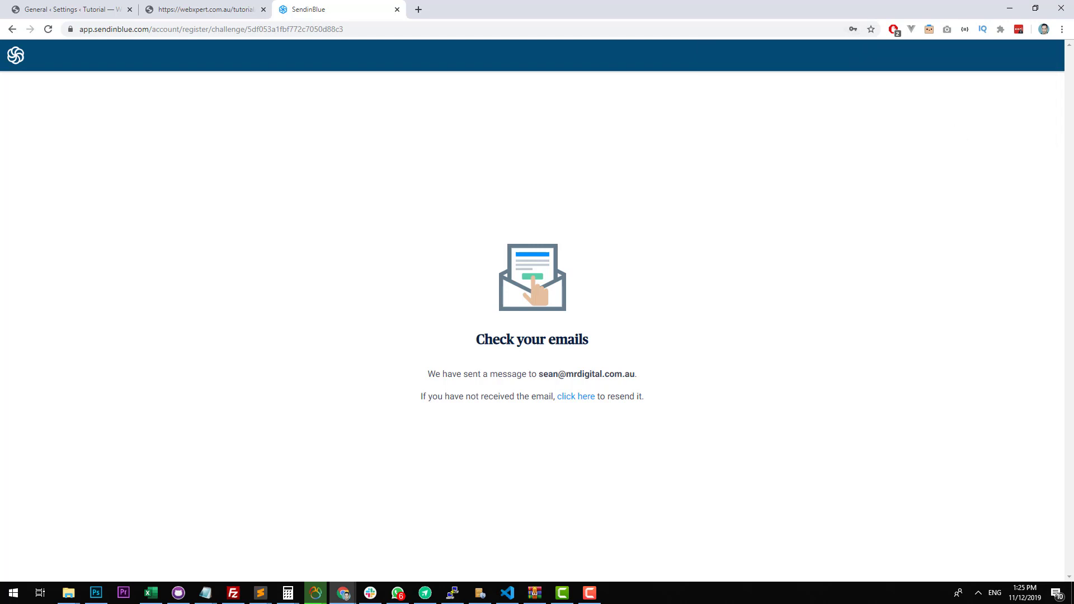
# Confirm the new Sendinblue account's email address and open the profile form's first name for editing.
pyautogui.moveTo(1073, 98); pyautogui.dragTo(366, 241)
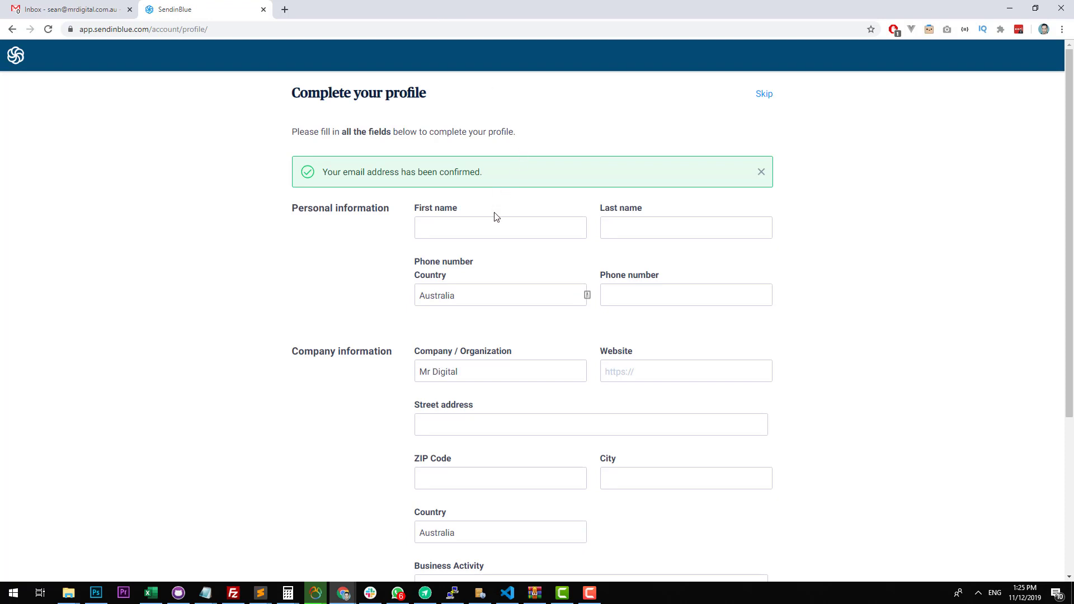
pyautogui.click(521, 228)
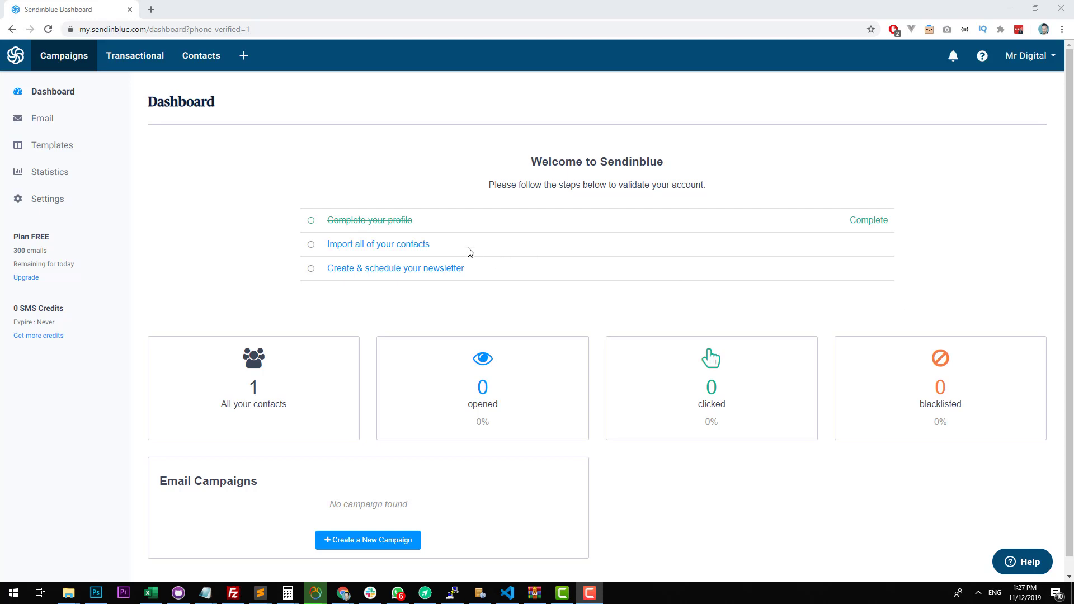
# Look through the Sendinblue dashboard and settings, and open the account's SMTP & API page.
pyautogui.scroll(-1, 460, 255)
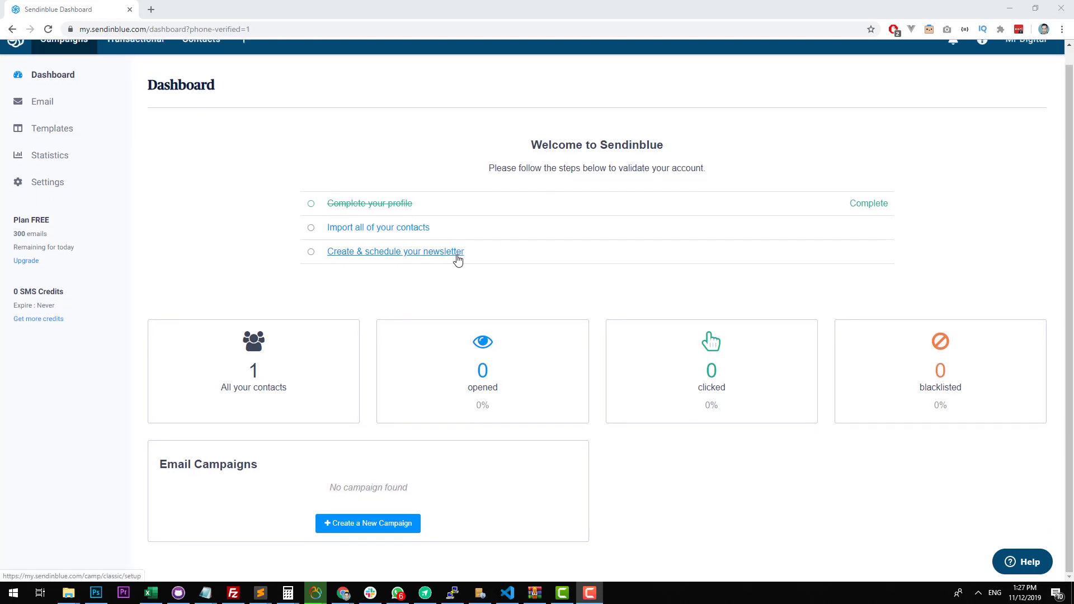
pyautogui.click(43, 185)
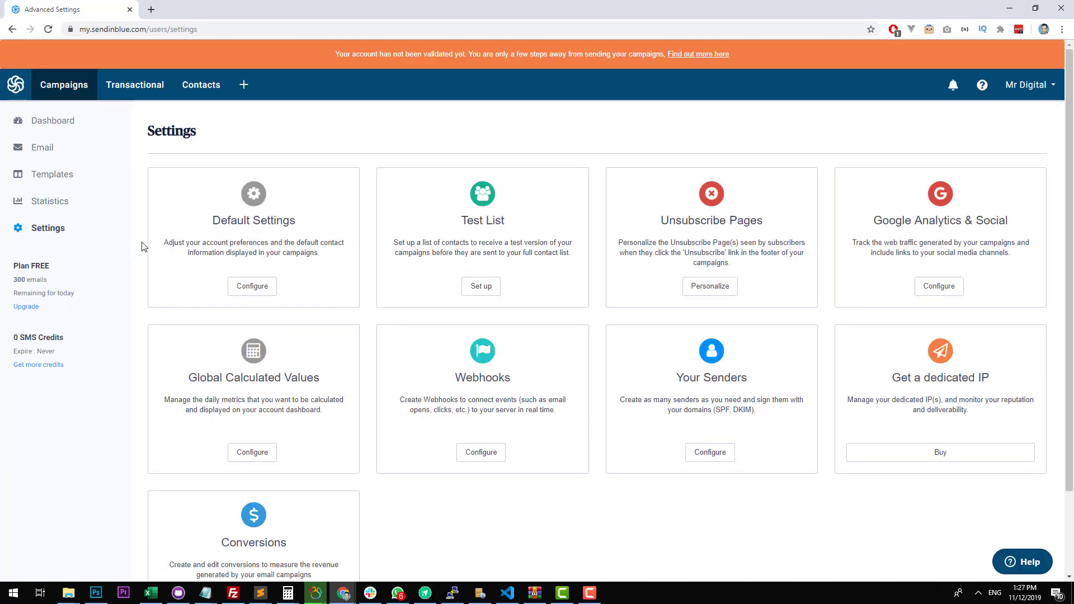
pyautogui.scroll(-2, 143, 247)
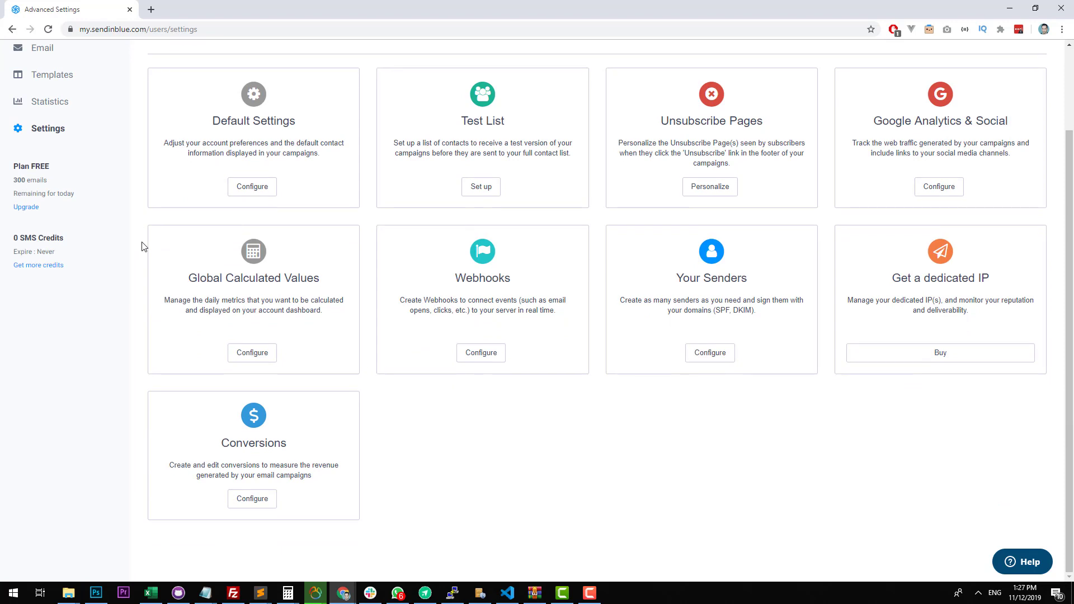
pyautogui.scroll(2, 144, 247)
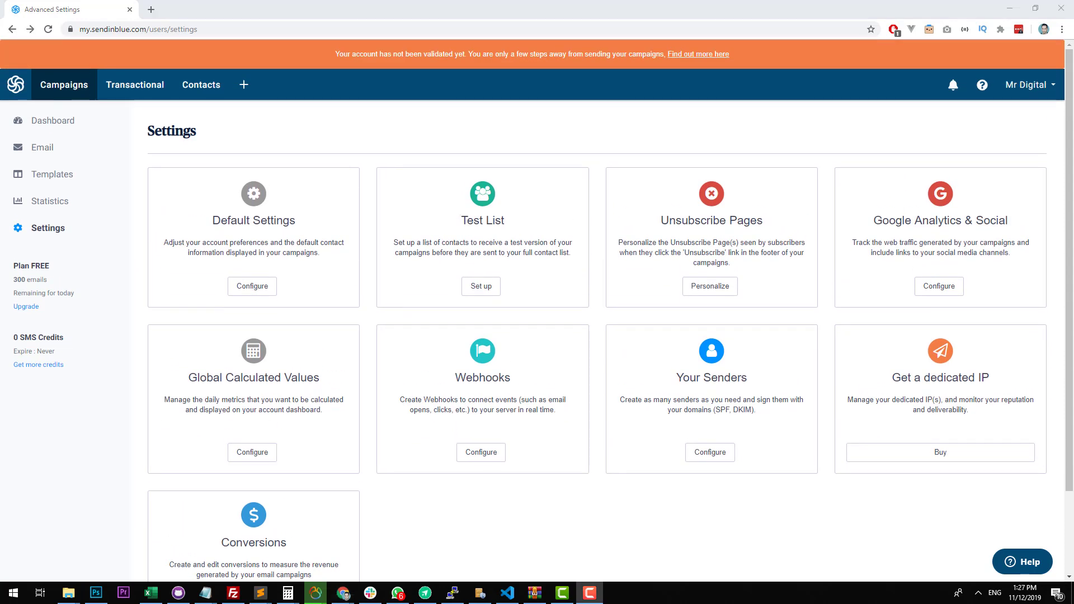
pyautogui.click(1027, 85)
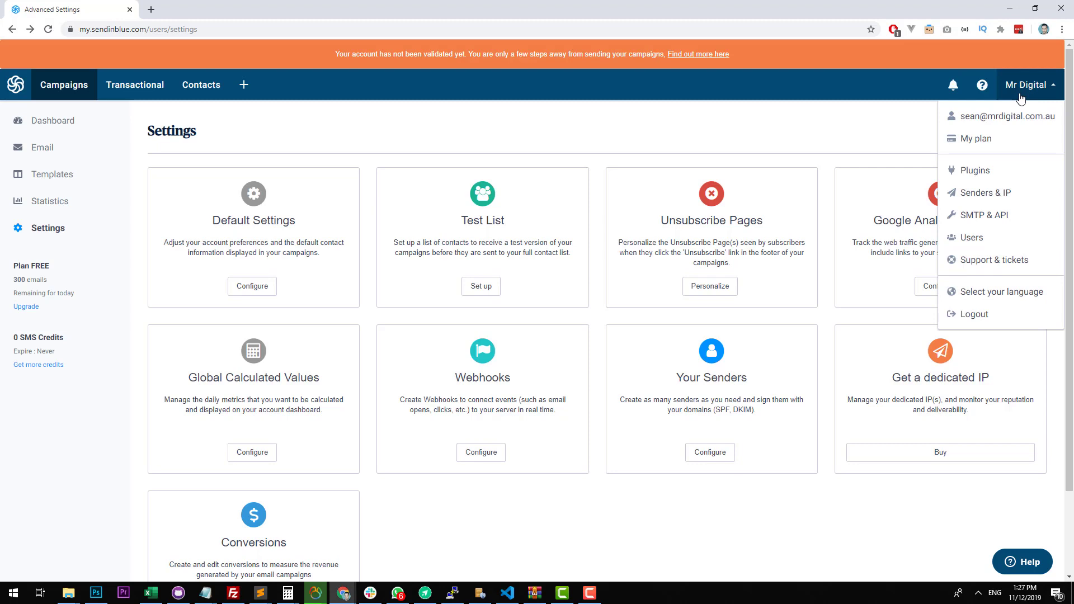
pyautogui.click(1005, 214)
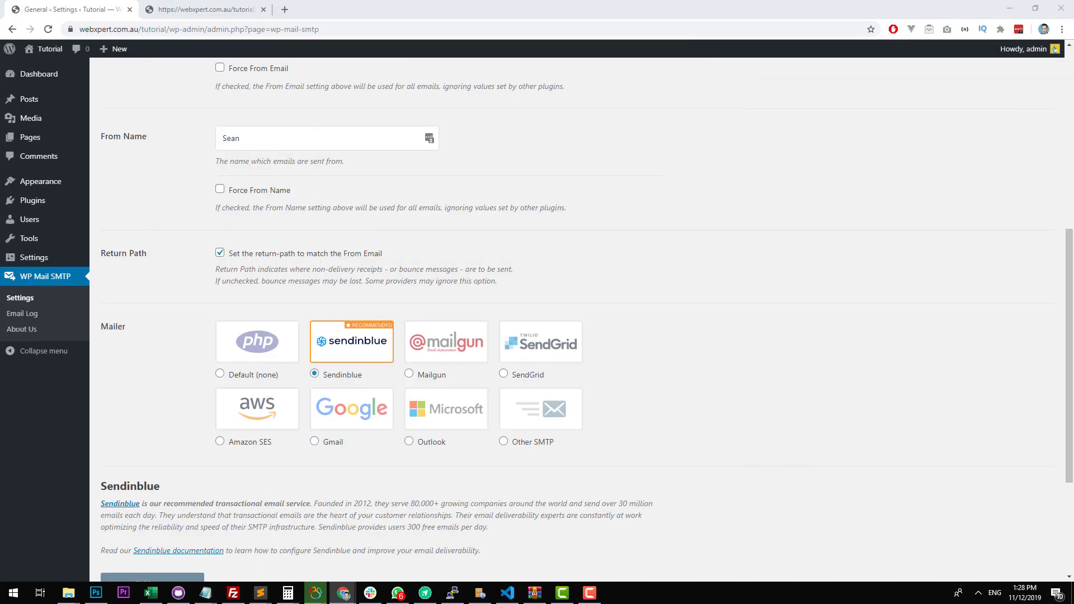
# Locate the API Key setting in WP Mail SMTP and copy the v3 API key from Sendinblue.
pyautogui.scroll(-3, 357, 291)
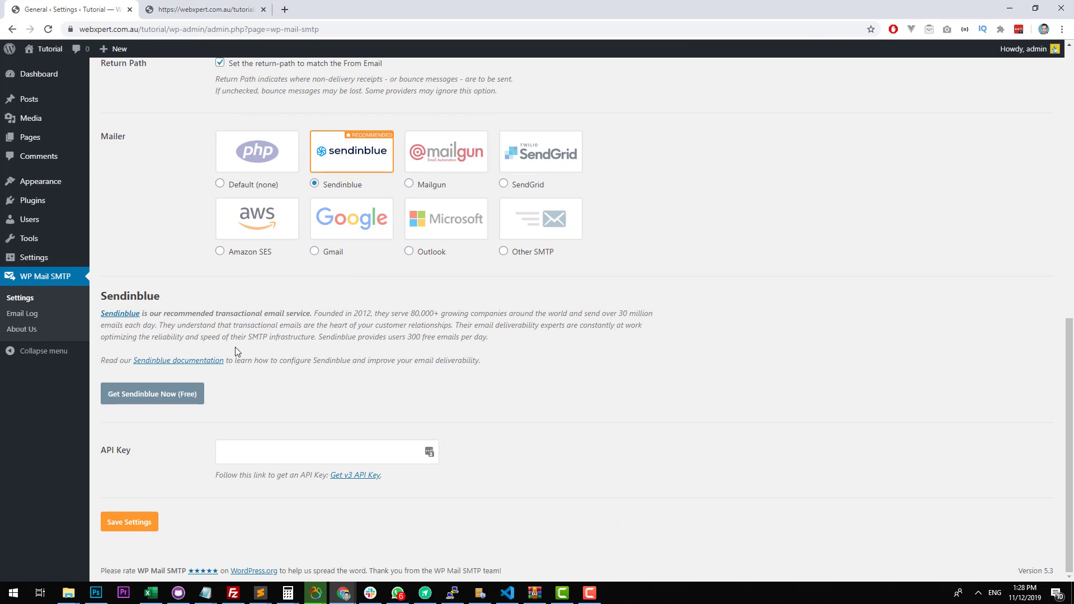
pyautogui.click(232, 447)
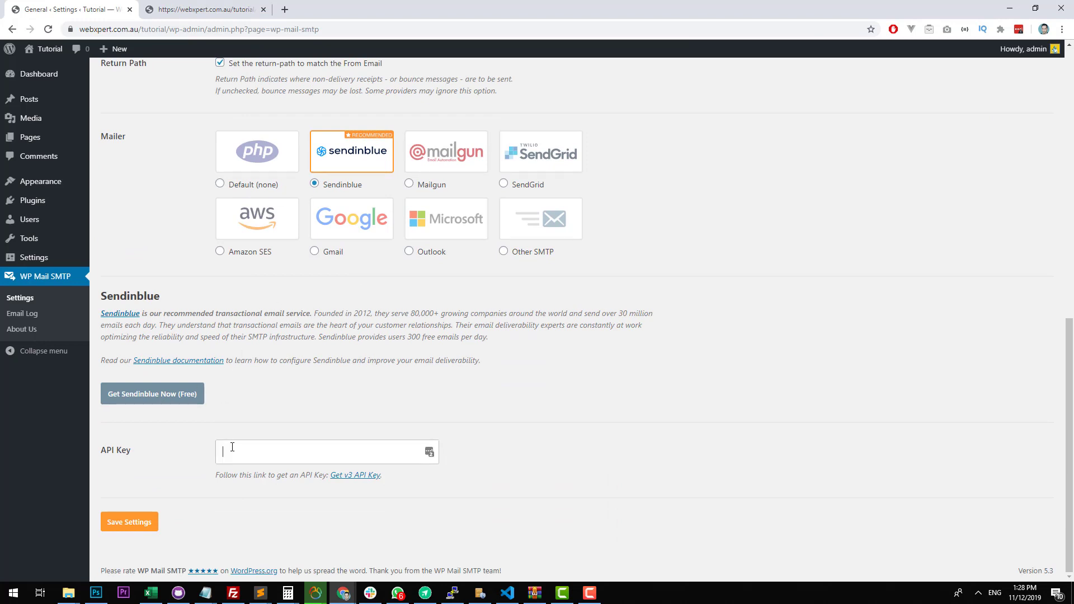
pyautogui.click(352, 476)
pyautogui.doubleClick(535, 81)
pyautogui.click(367, 235)
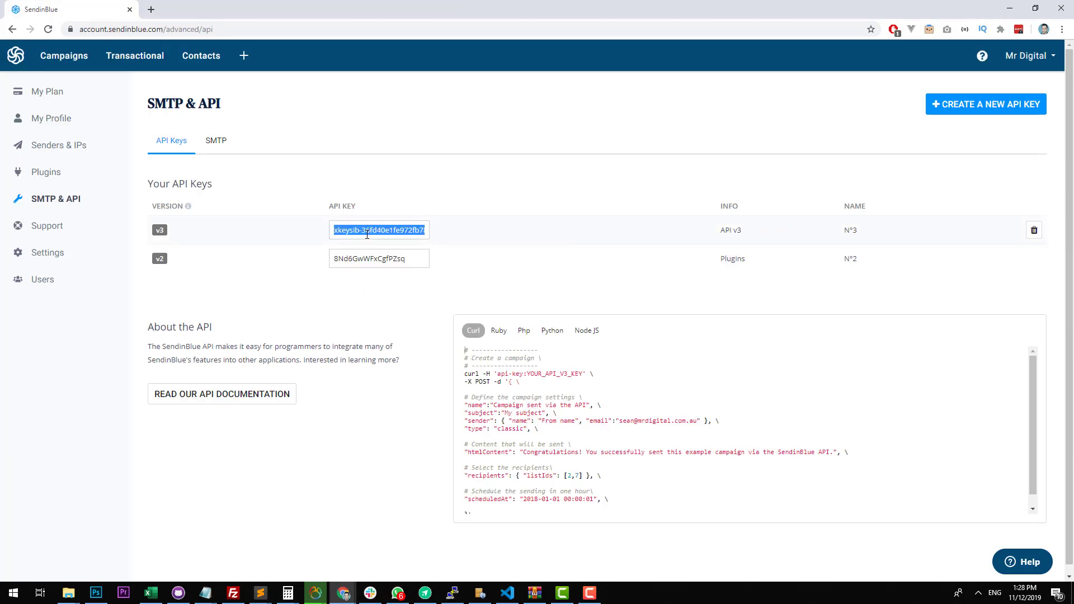
pyautogui.hotkey('ctrl', 'c')
# Paste the v3 API key into WP Mail SMTP's API Key setting, save the settings and check the mailer configuration.
pyautogui.doubleClick(365, 10)
pyautogui.click(310, 450)
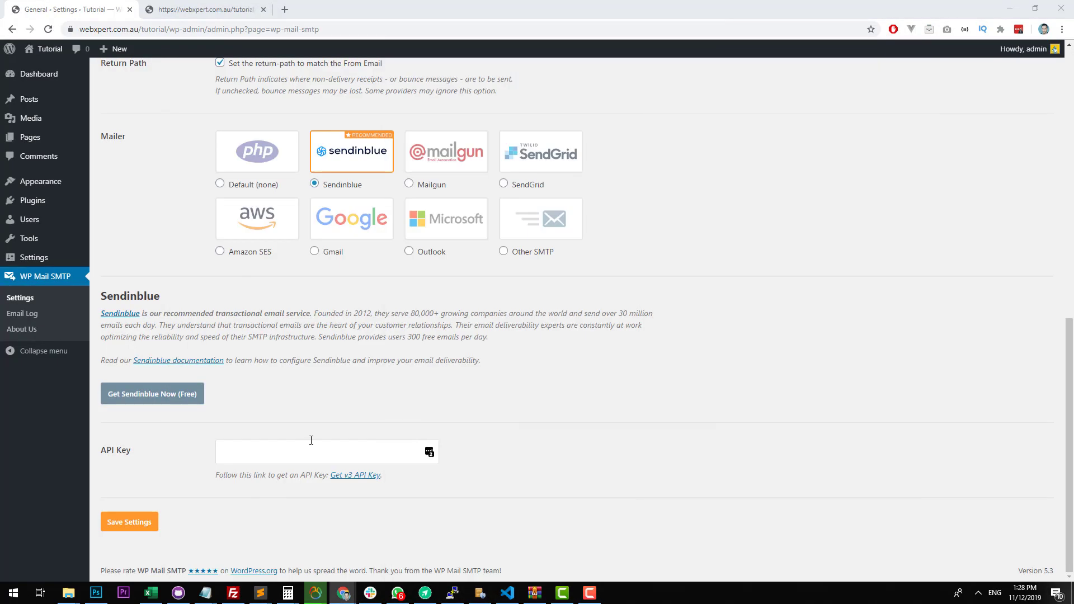
pyautogui.hotkey('ctrl', 'v')
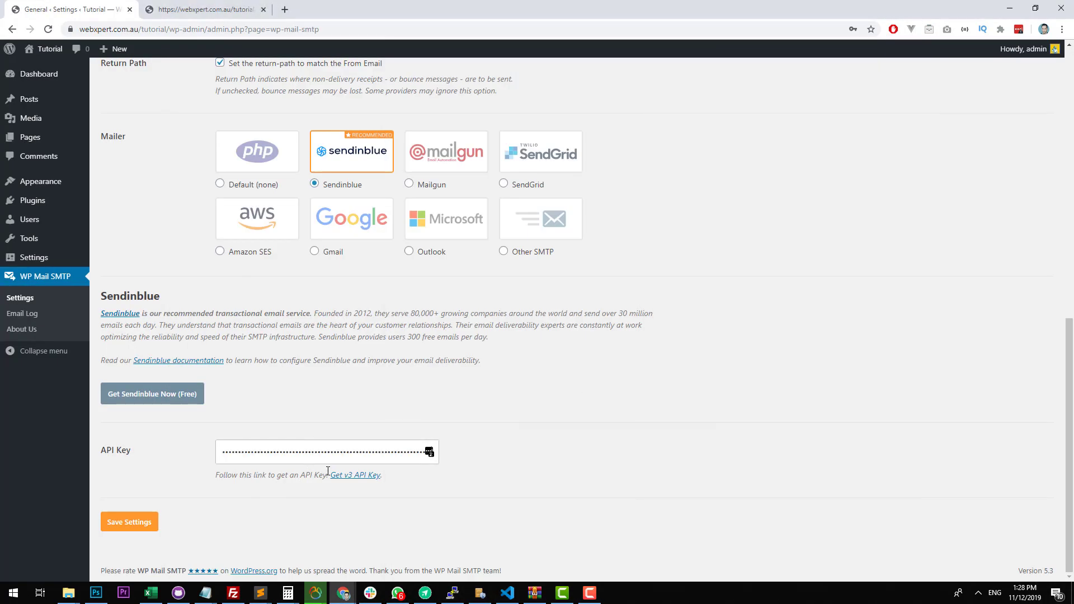
pyautogui.click(127, 523)
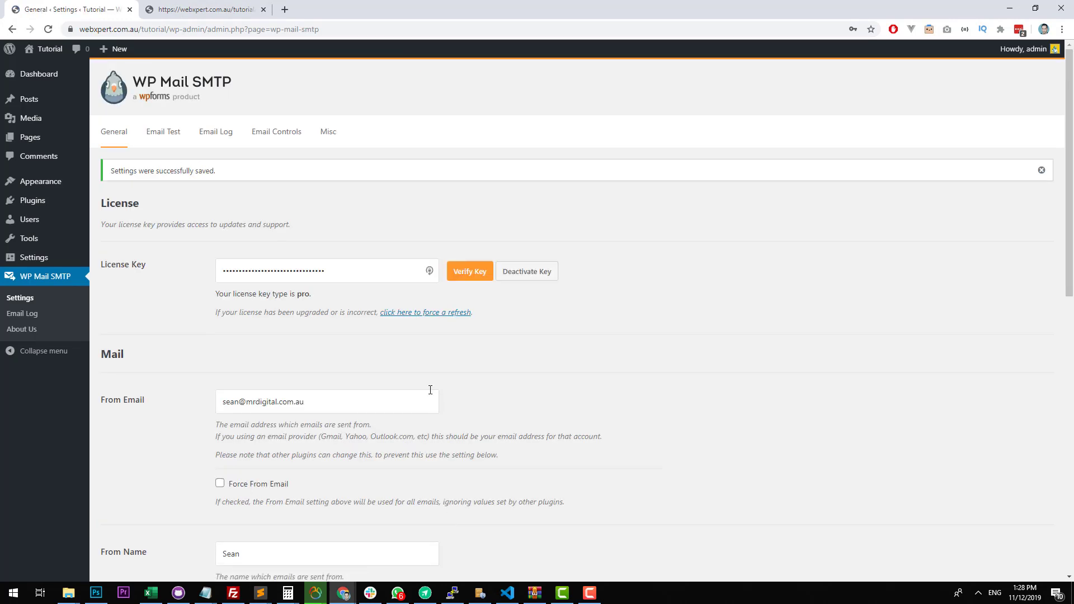
pyautogui.scroll(-12, 430, 390)
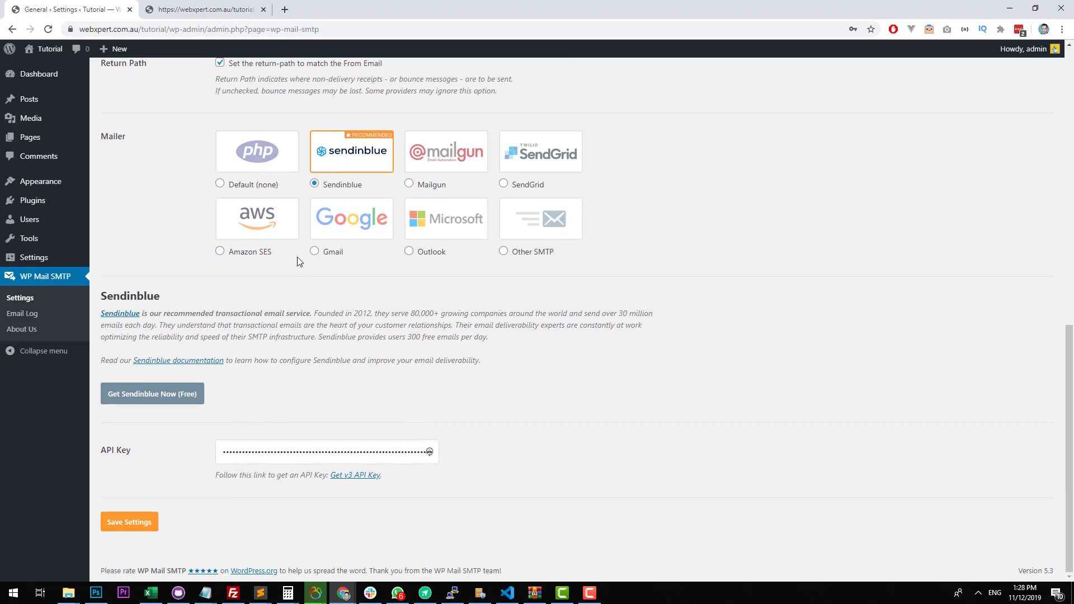
pyautogui.scroll(1, 297, 256)
pyautogui.scroll(2, 297, 261)
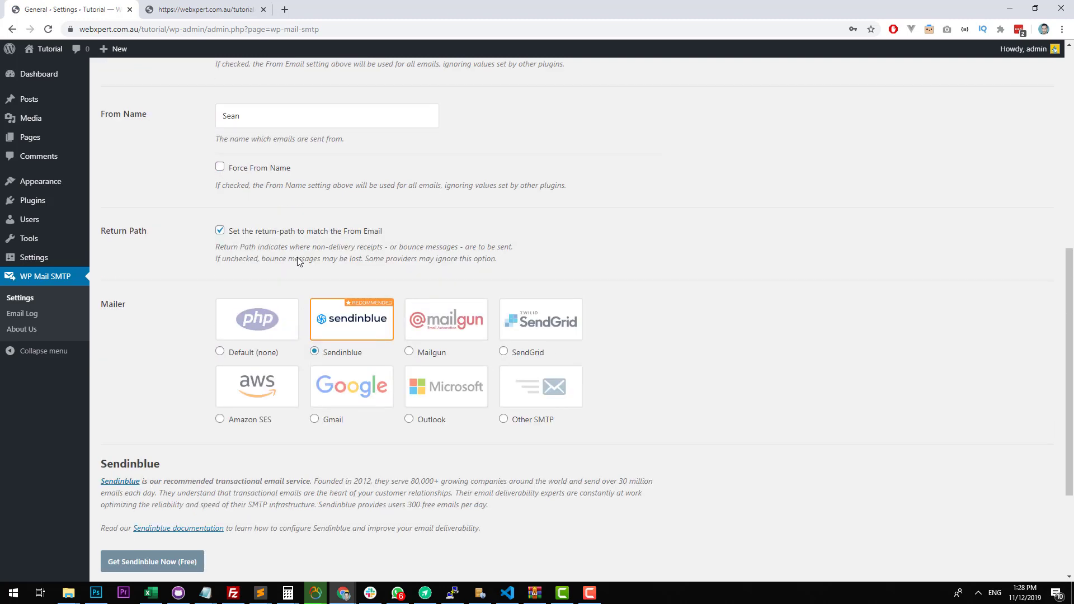
pyautogui.scroll(-2, 298, 261)
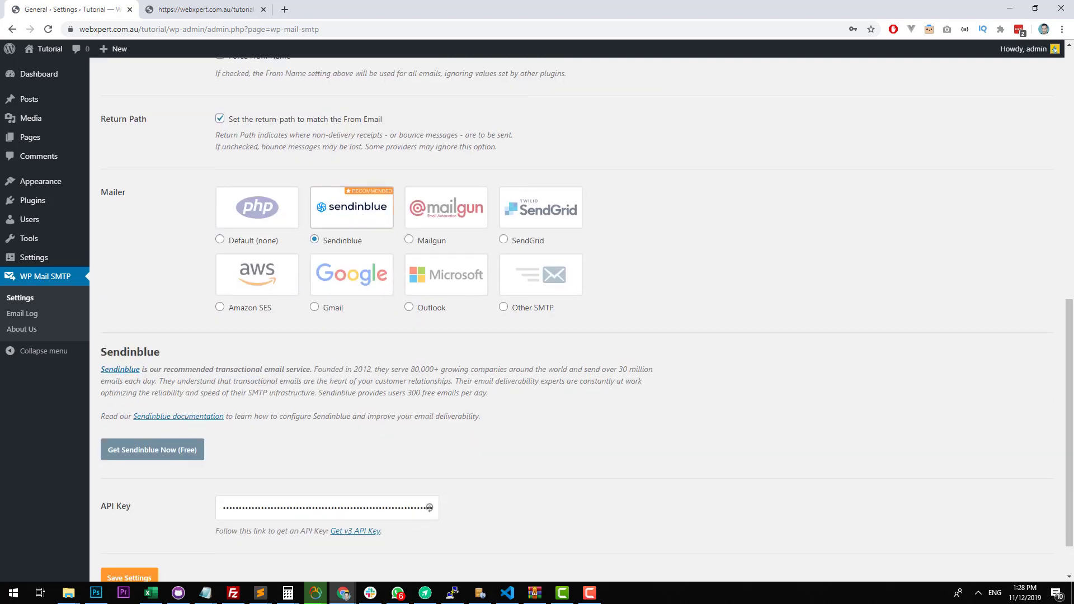
# Return to Sendinblue and examine its settings page and the dashboard's remaining steps for validating the account.
pyautogui.moveTo(716, 1); pyautogui.dragTo(722, 94)
pyautogui.doubleClick(722, 94)
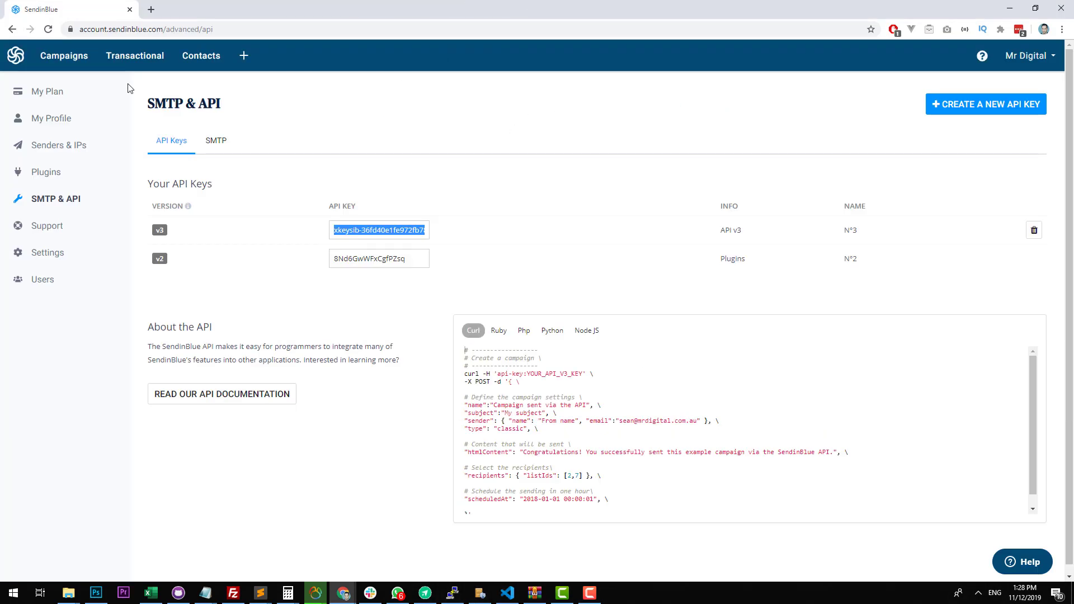
pyautogui.click(21, 58)
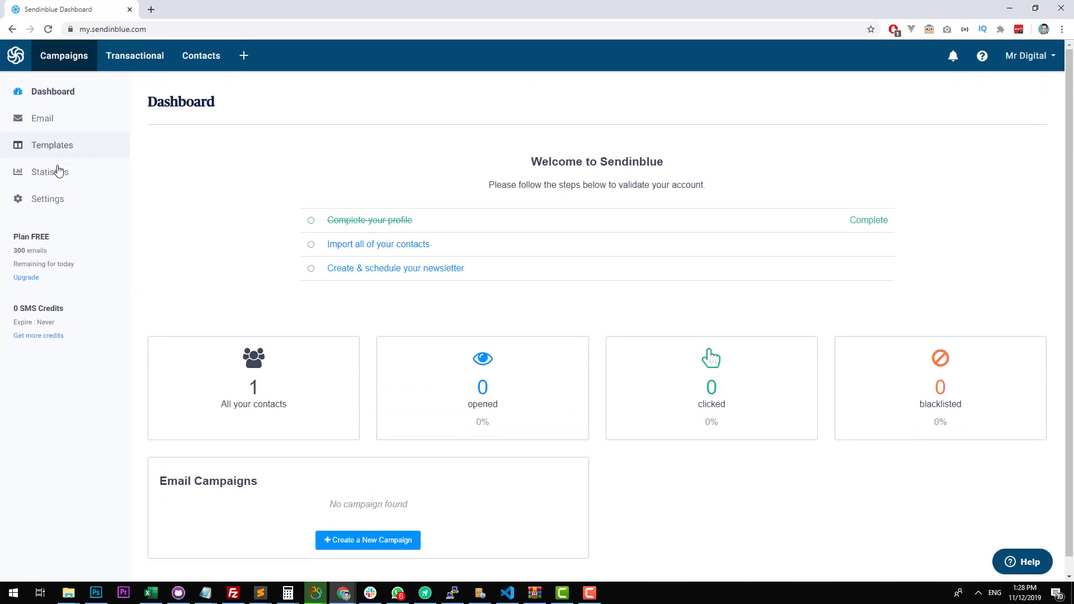
pyautogui.click(50, 199)
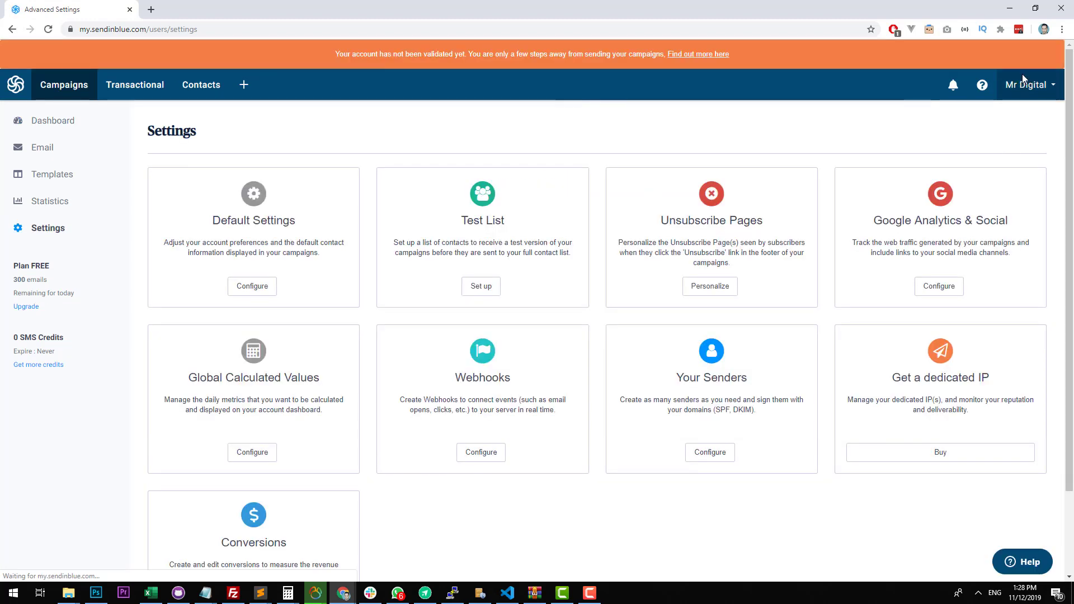
pyautogui.click(1026, 84)
pyautogui.click(478, 73)
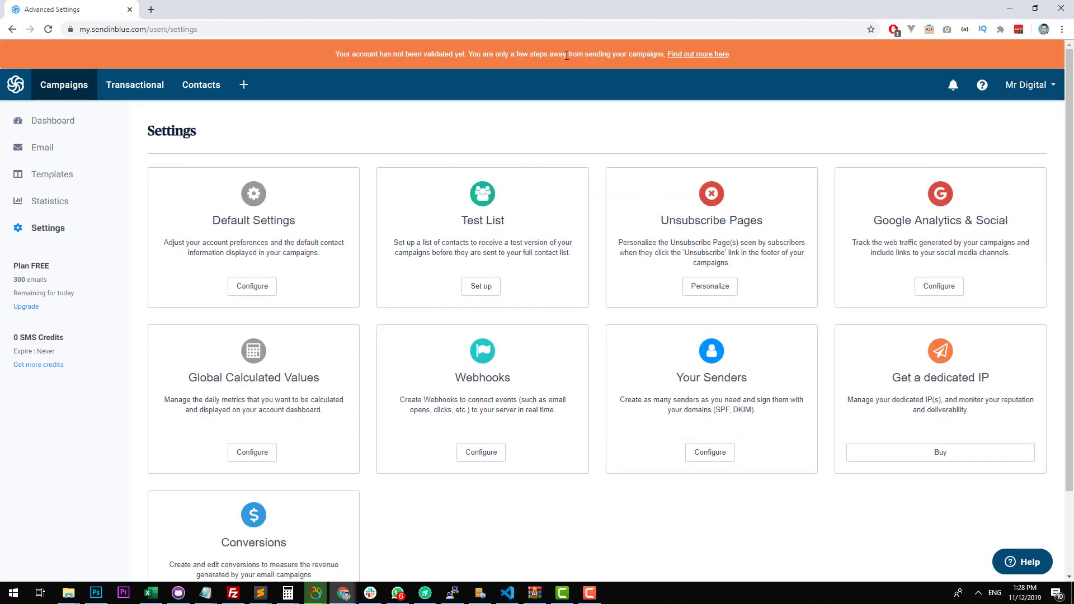
pyautogui.click(710, 53)
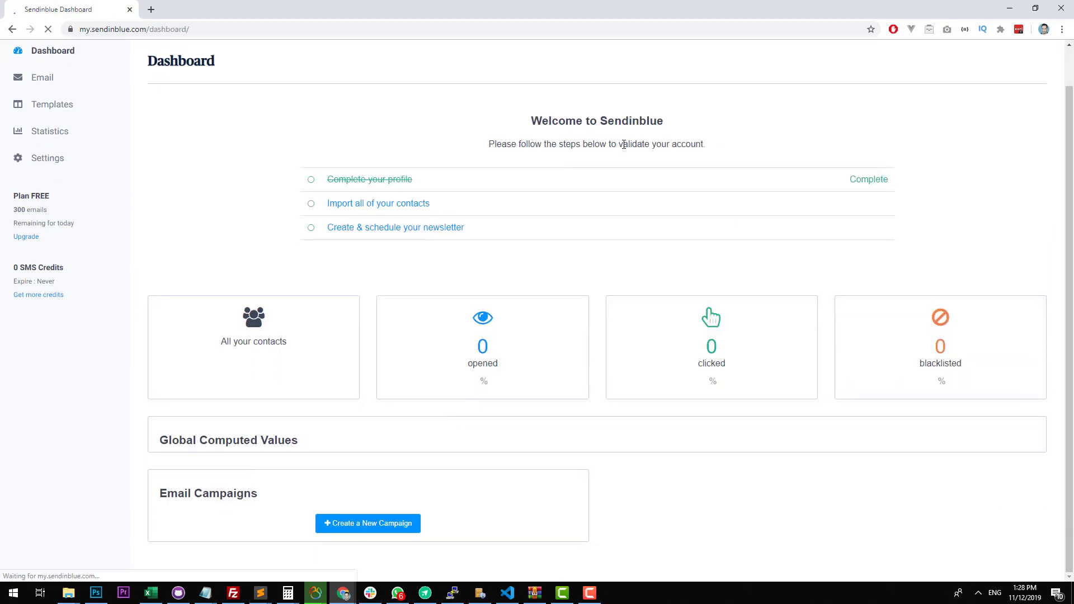
pyautogui.scroll(-1, 621, 149)
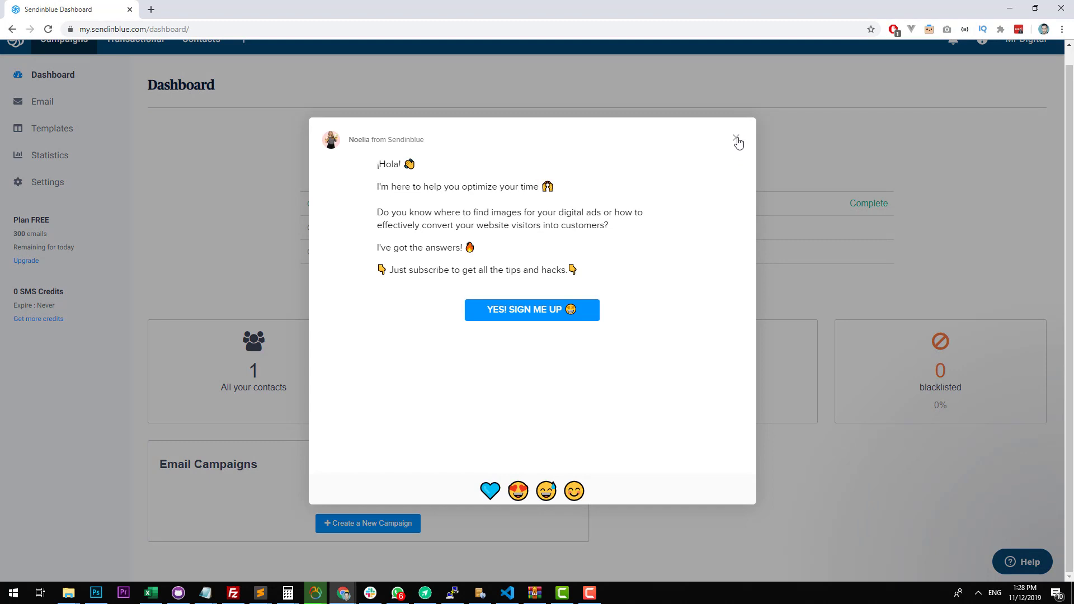
pyautogui.click(737, 140)
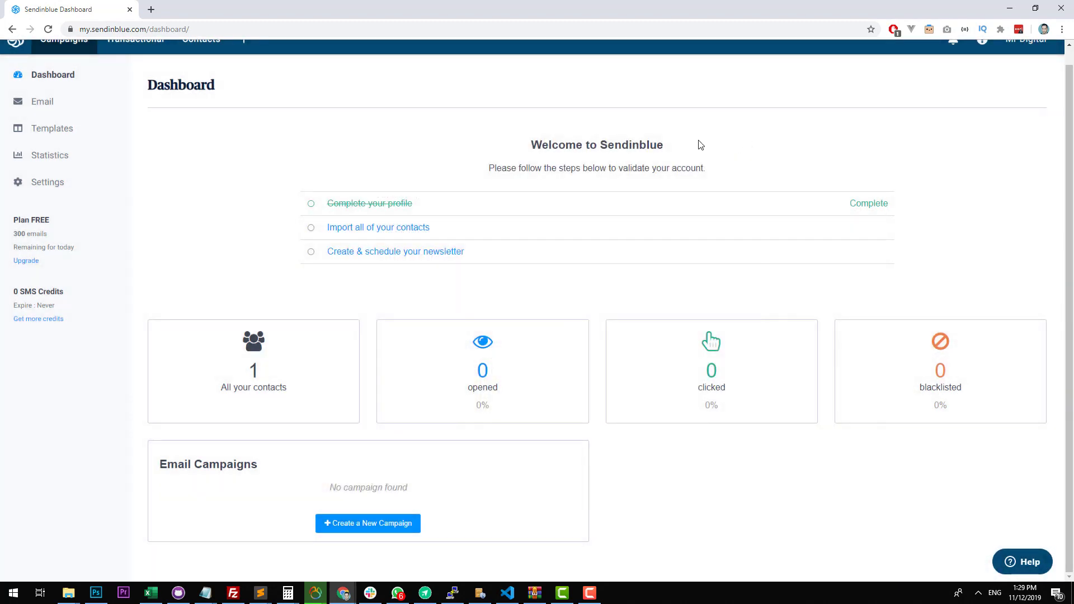
pyautogui.scroll(1, 204, 160)
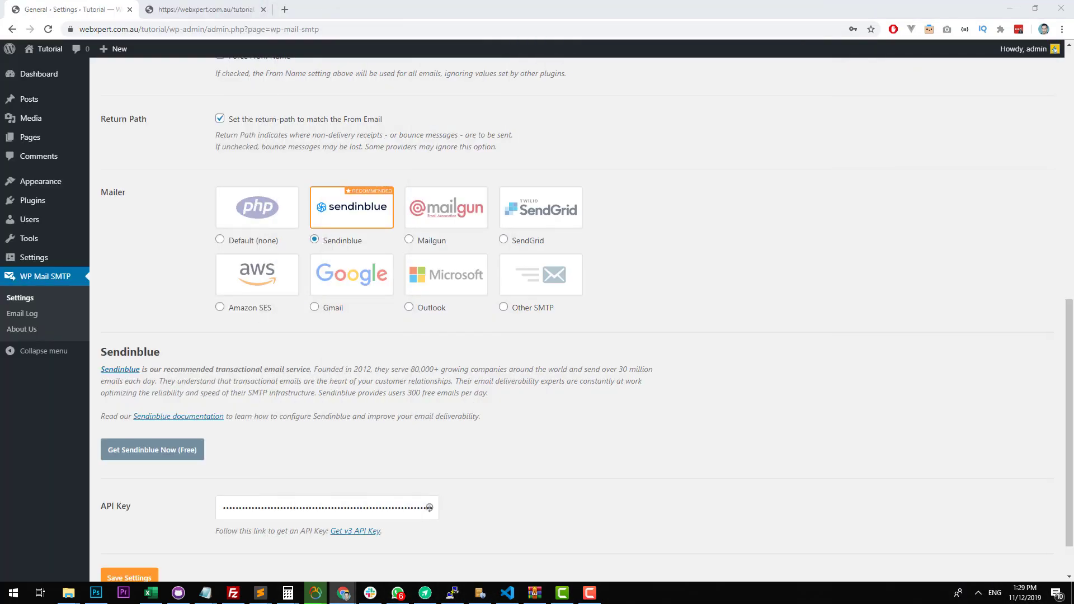
# Send an HTML test email to the prefilled recipient address from WP Mail SMTP's email test page, with the Gmail inbox window placed alongside.
pyautogui.scroll(-1, 588, 323)
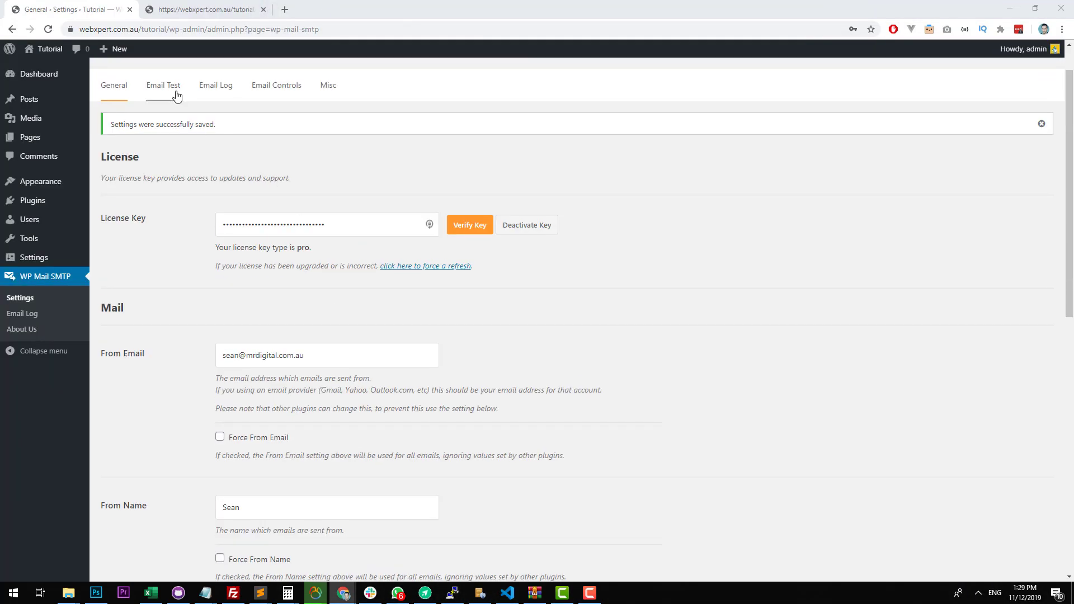
pyautogui.click(177, 96)
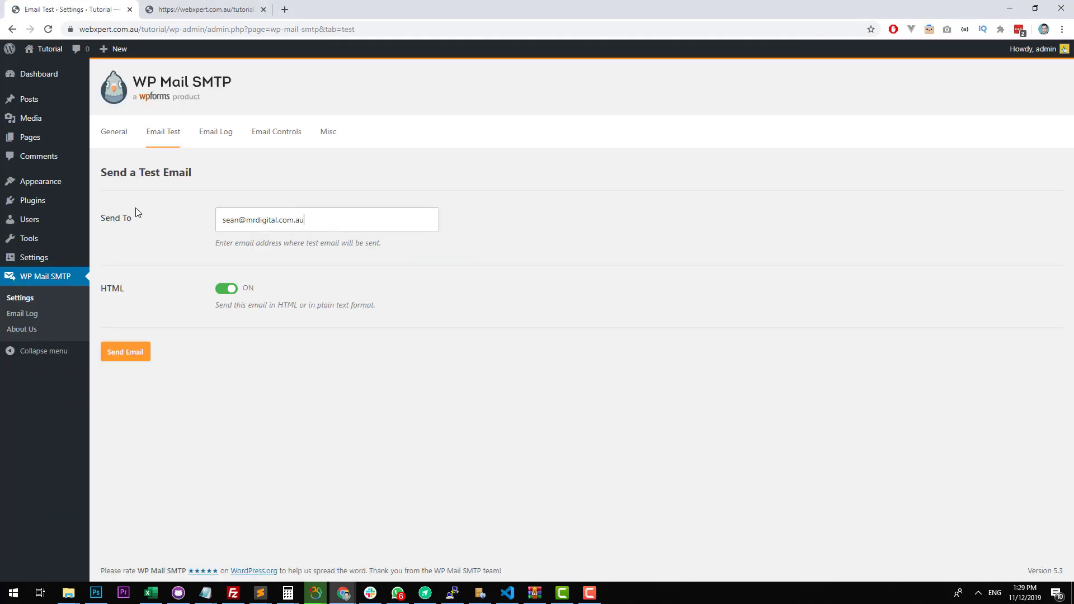
pyautogui.moveTo(305, 221); pyautogui.dragTo(168, 219)
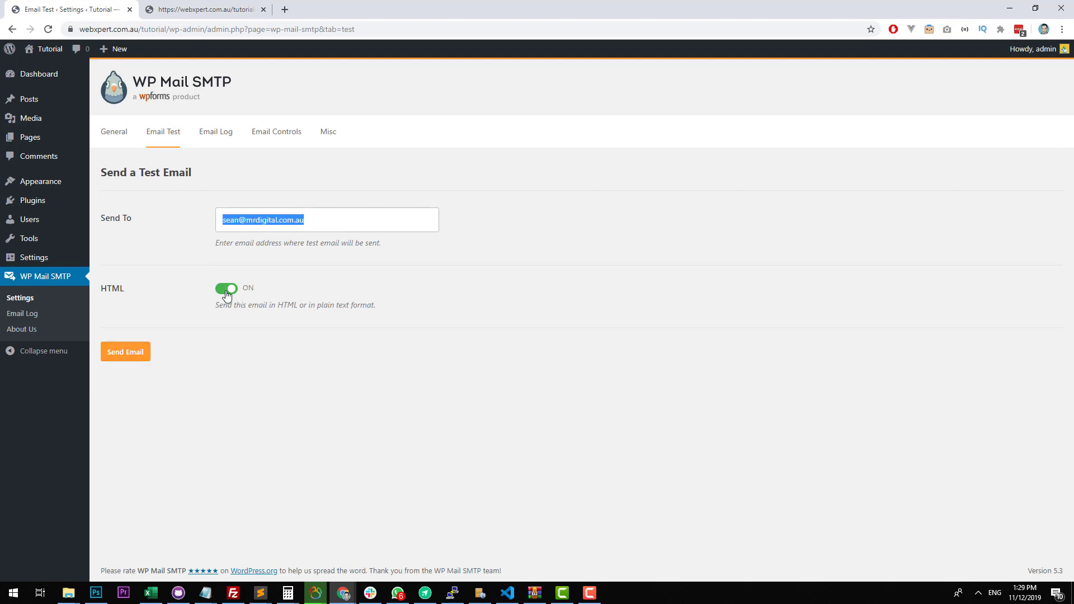
pyautogui.click(118, 358)
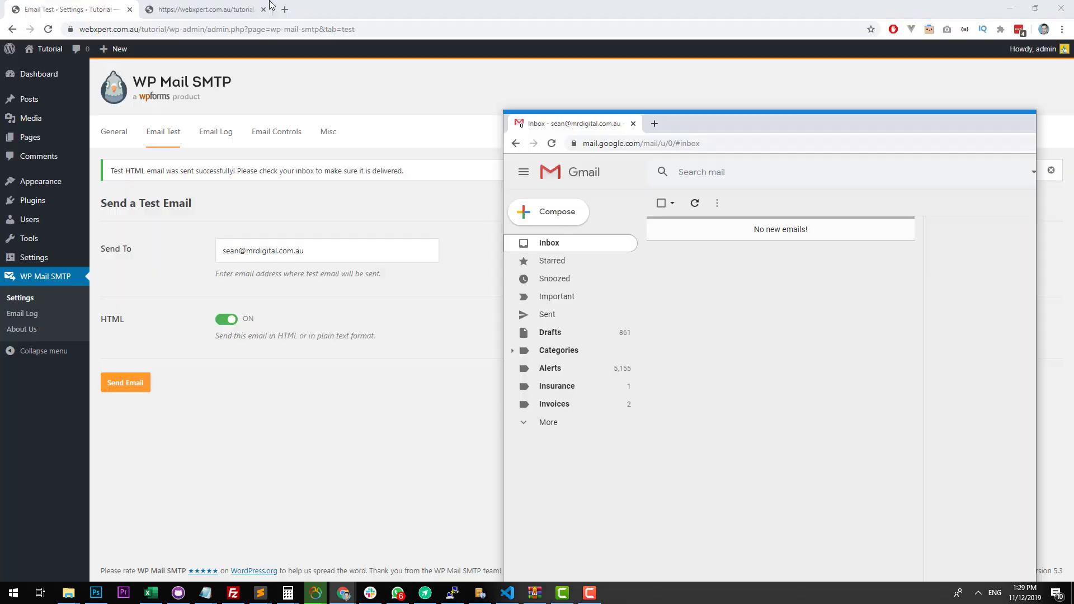
pyautogui.moveTo(753, 124); pyautogui.dragTo(754, 68)
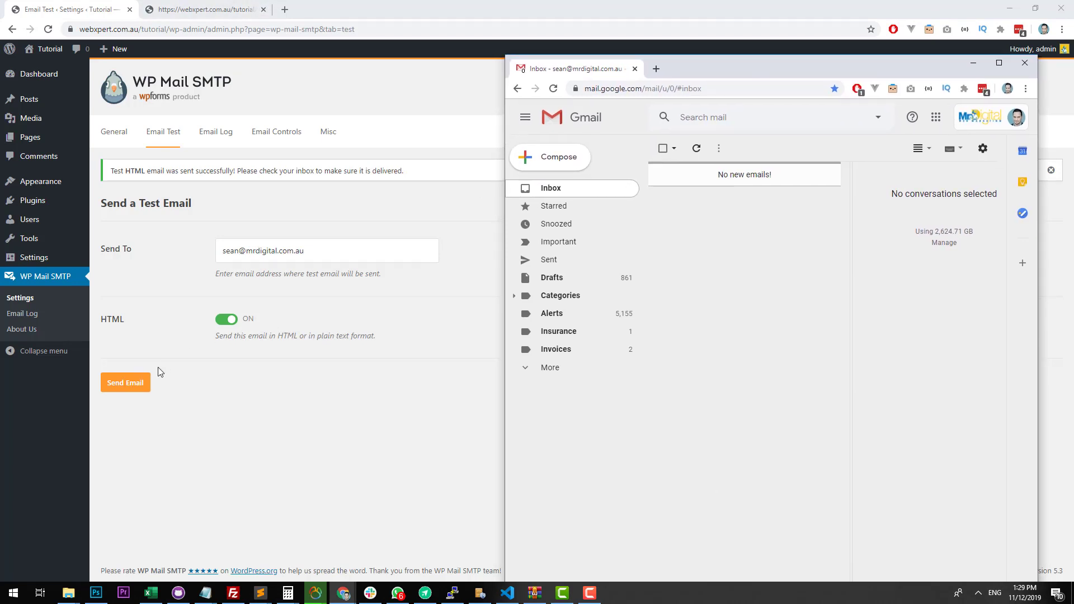
pyautogui.click(135, 384)
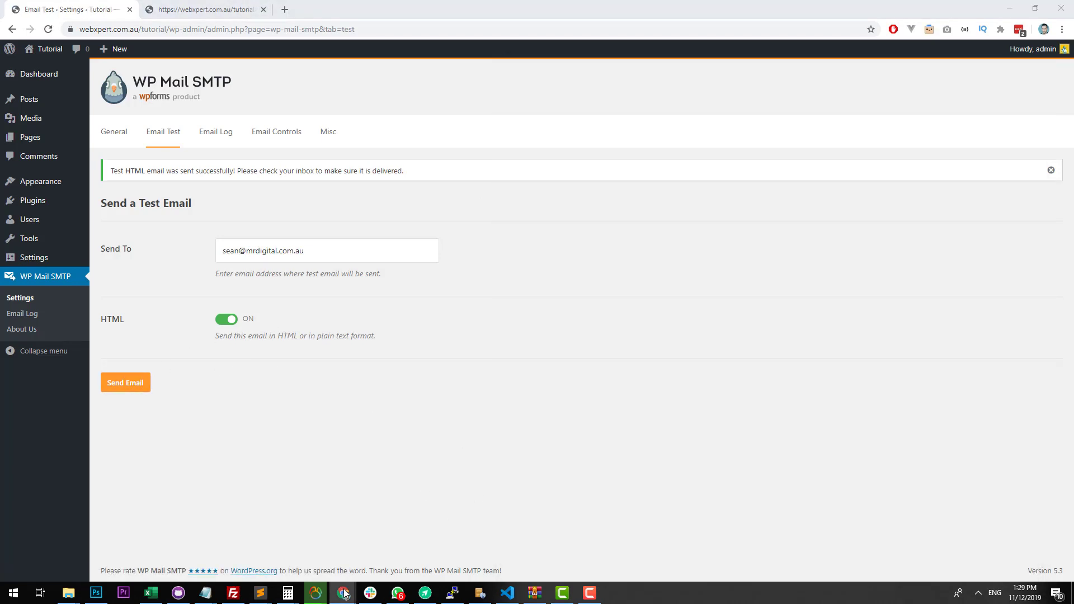
# Switch to Gmail, open the received WP Mail SMTP test email in a maximized window and examine its sender details.
pyautogui.moveTo(343, 593)
pyautogui.click(1042, 559)
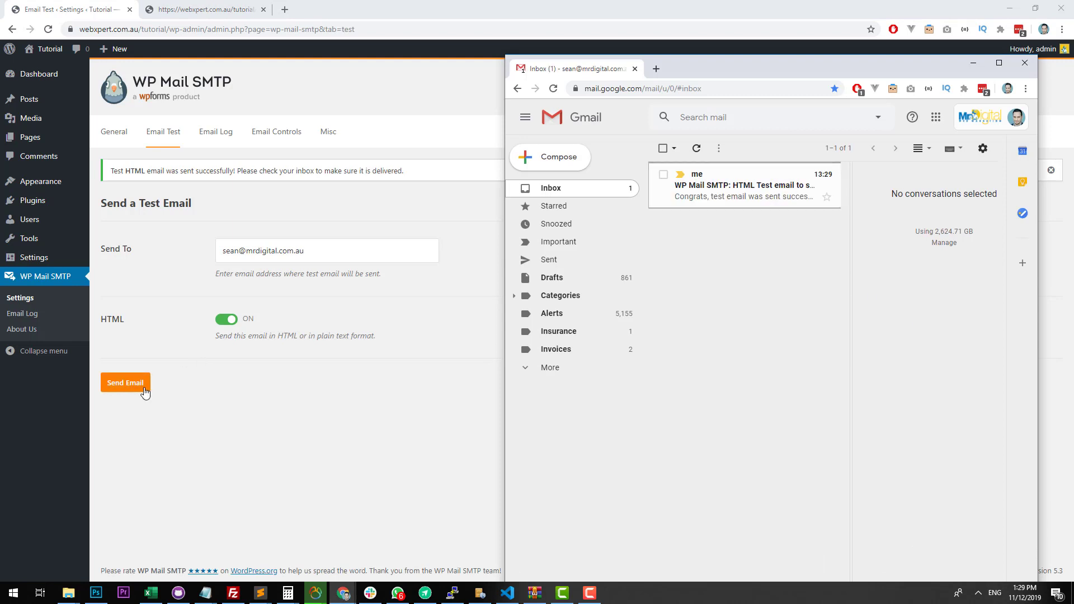
pyautogui.click(763, 201)
pyautogui.doubleClick(802, 73)
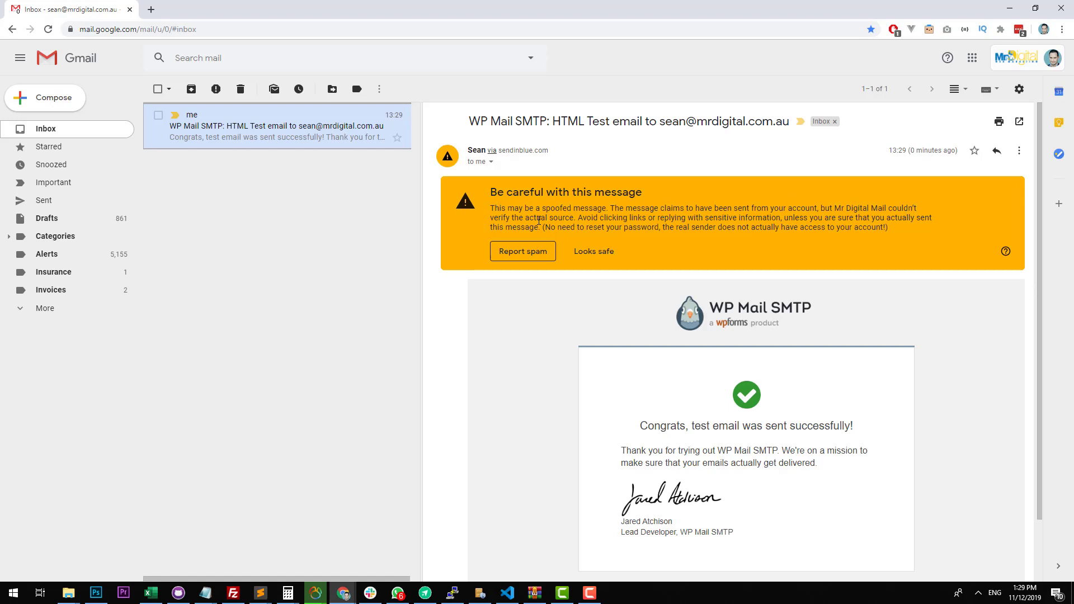
pyautogui.click(491, 162)
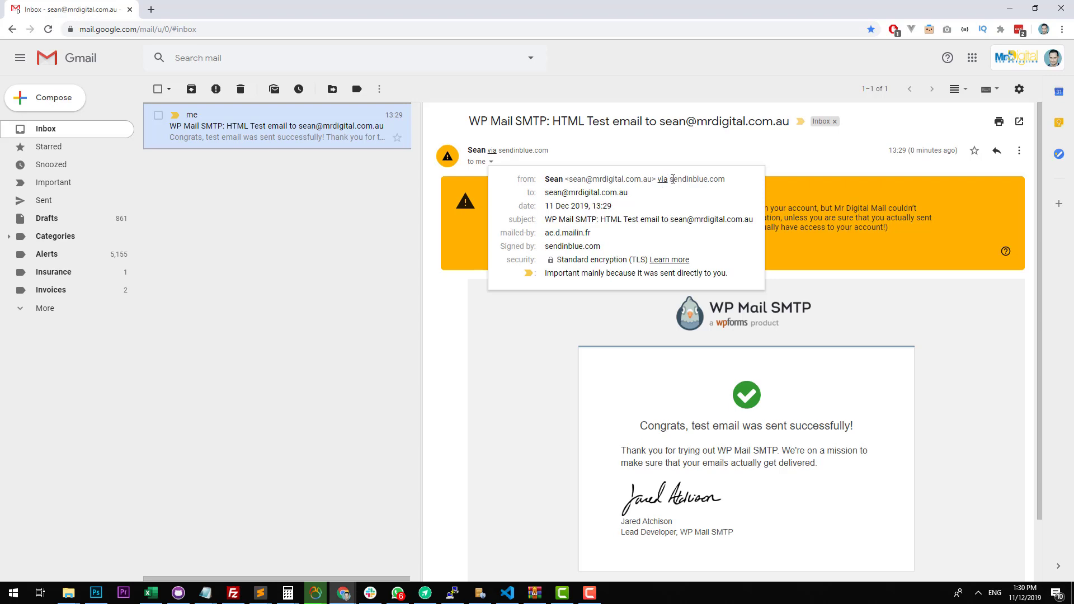
pyautogui.moveTo(671, 179); pyautogui.dragTo(726, 176)
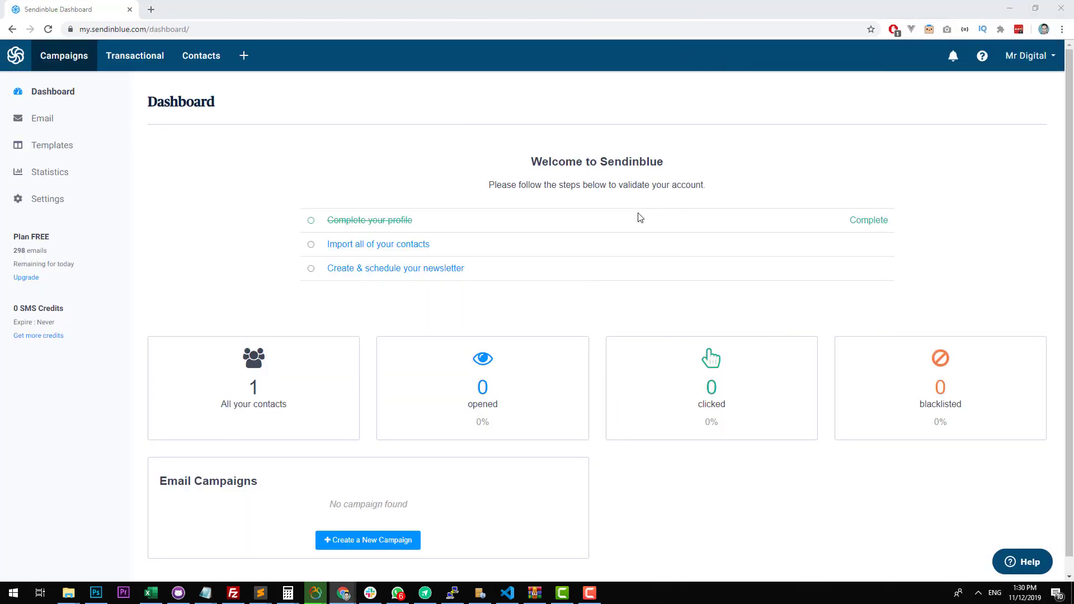
# In Sendinblue's sender settings, add the domain webxpert.com.au with digital email signing (SPF, DKIM, DMARC) enabled and save it.
pyautogui.click(1050, 59)
pyautogui.click(1023, 164)
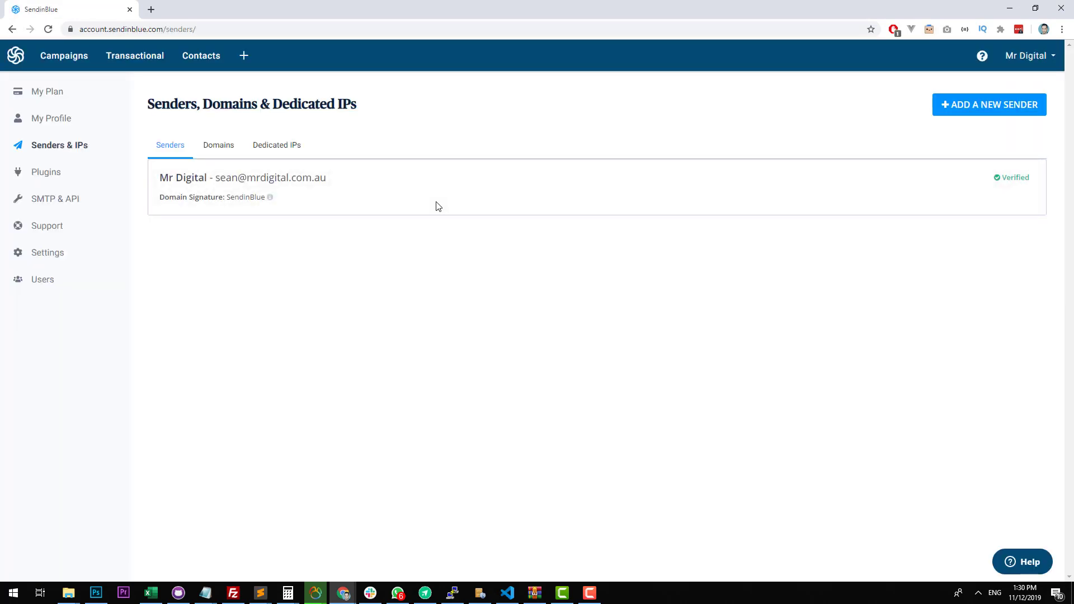
pyautogui.click(223, 154)
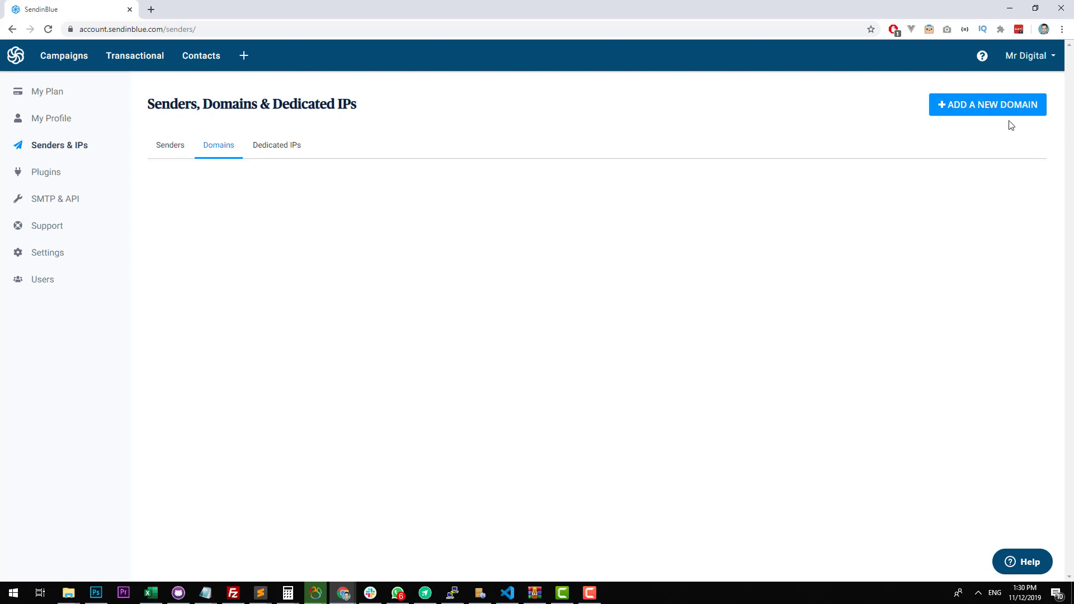
pyautogui.click(992, 116)
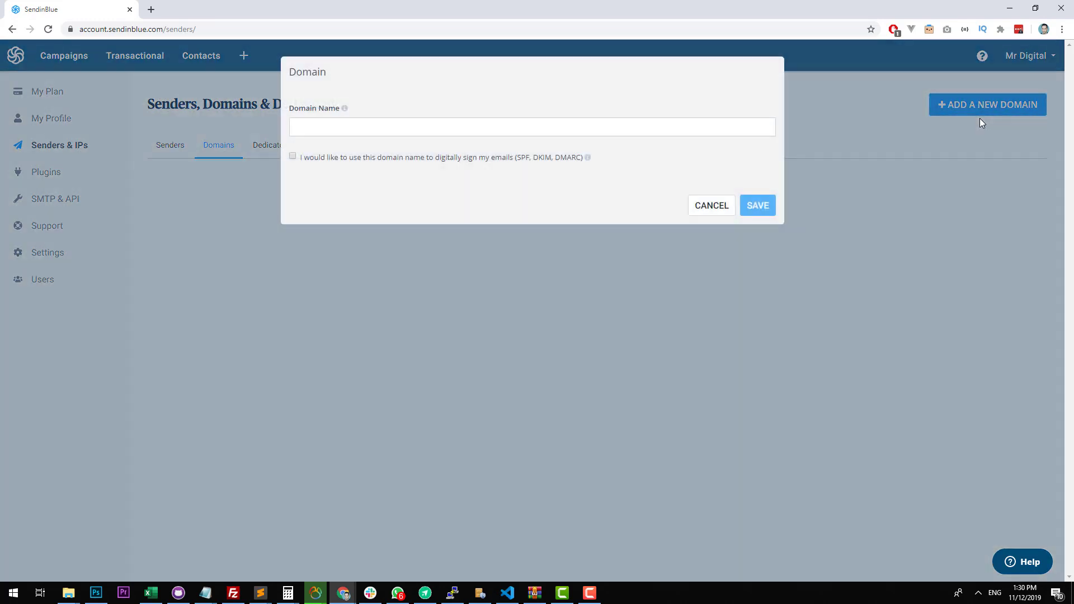
pyautogui.click(457, 130)
pyautogui.write('webxpert.com.au')
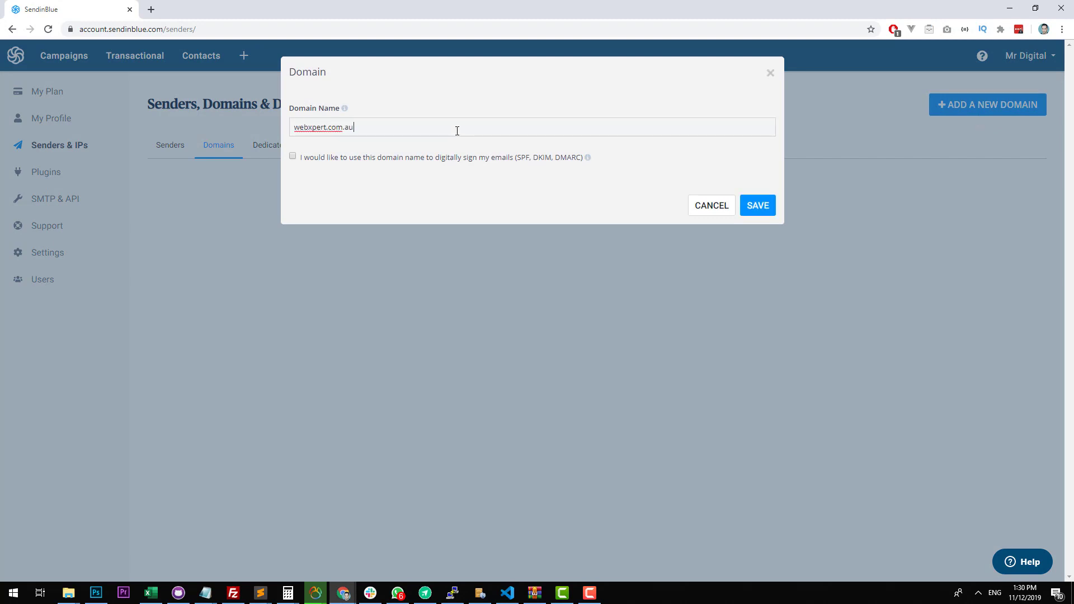
pyautogui.click(446, 159)
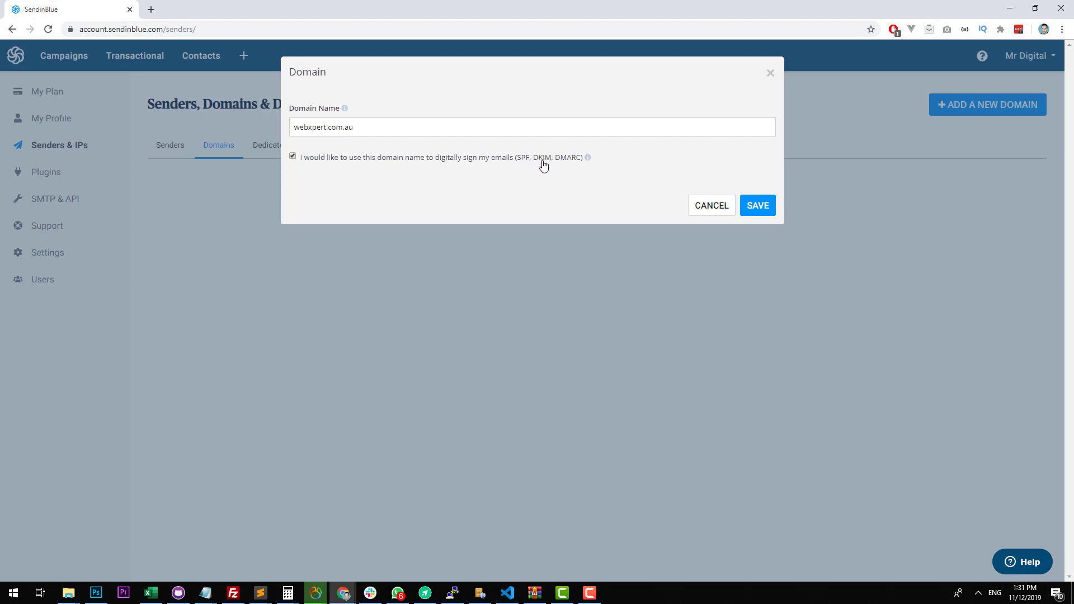
pyautogui.click(775, 205)
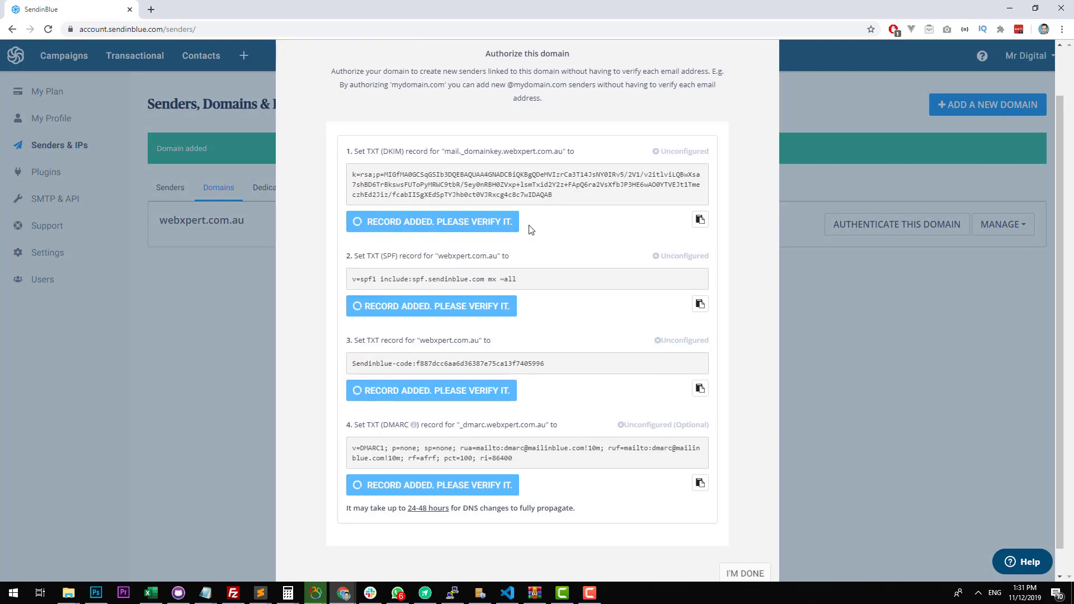
# Review the DNS records required to authorize the domain, and open the zone records for webxpert.com.au in cPanel's Zone Editor.
pyautogui.scroll(-2, 514, 232)
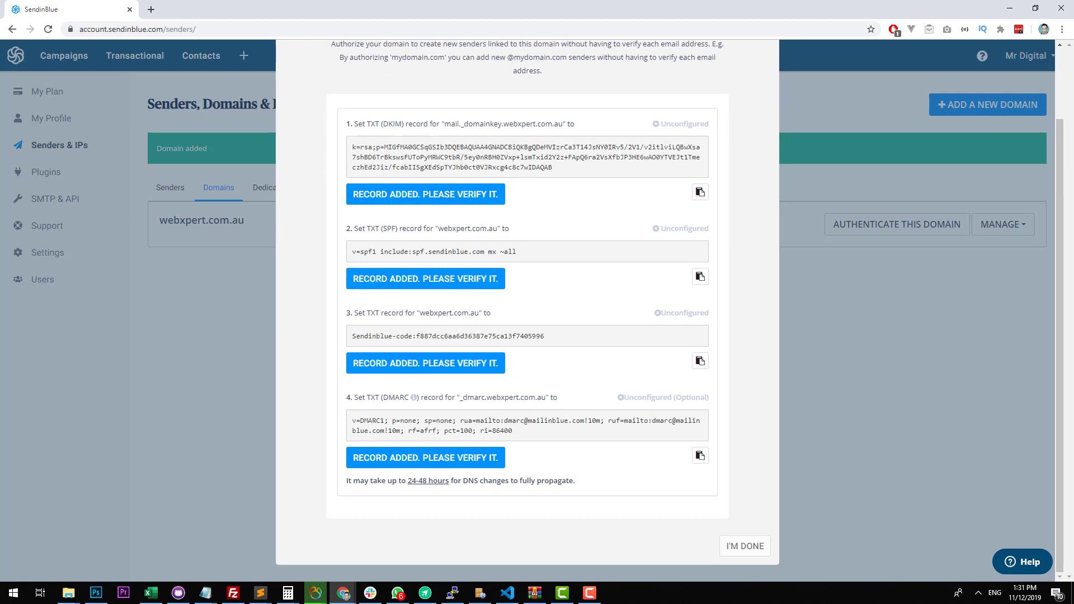
pyautogui.moveTo(1073, 132); pyautogui.dragTo(617, 133)
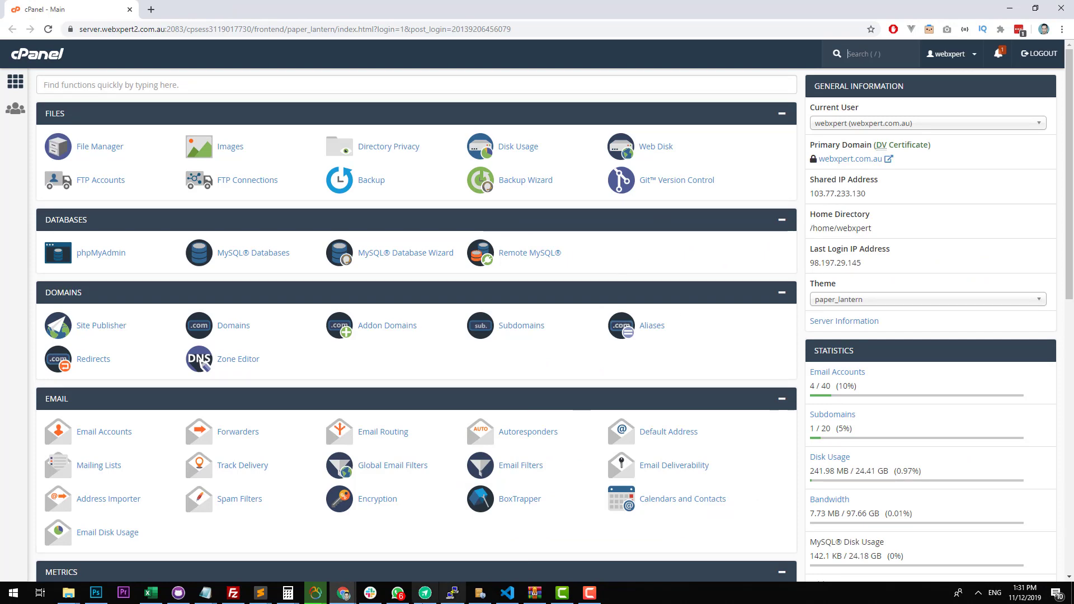
pyautogui.moveTo(418, 599)
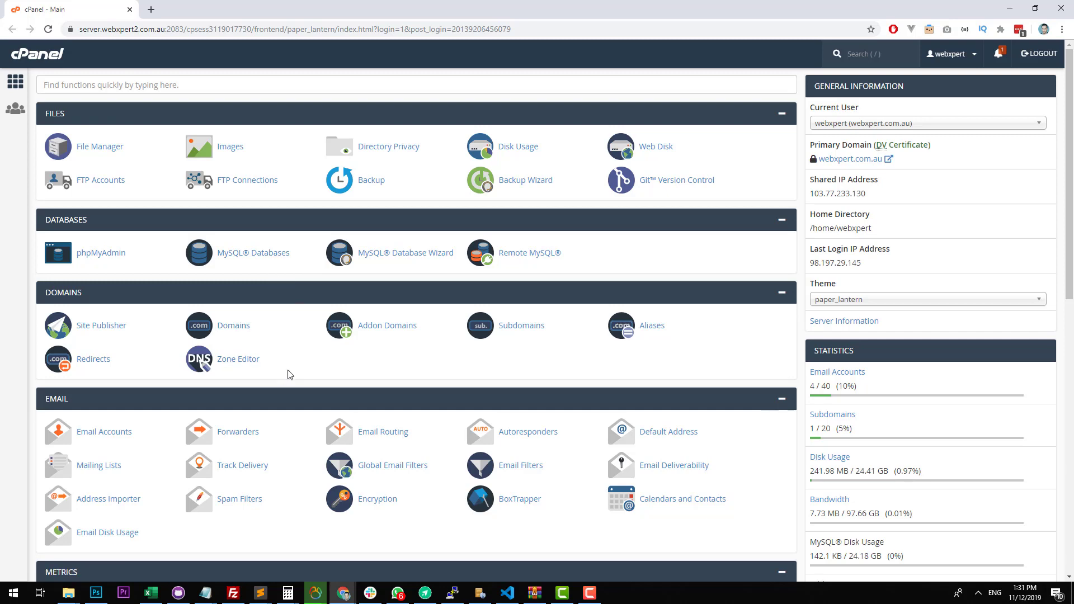
pyautogui.click(240, 361)
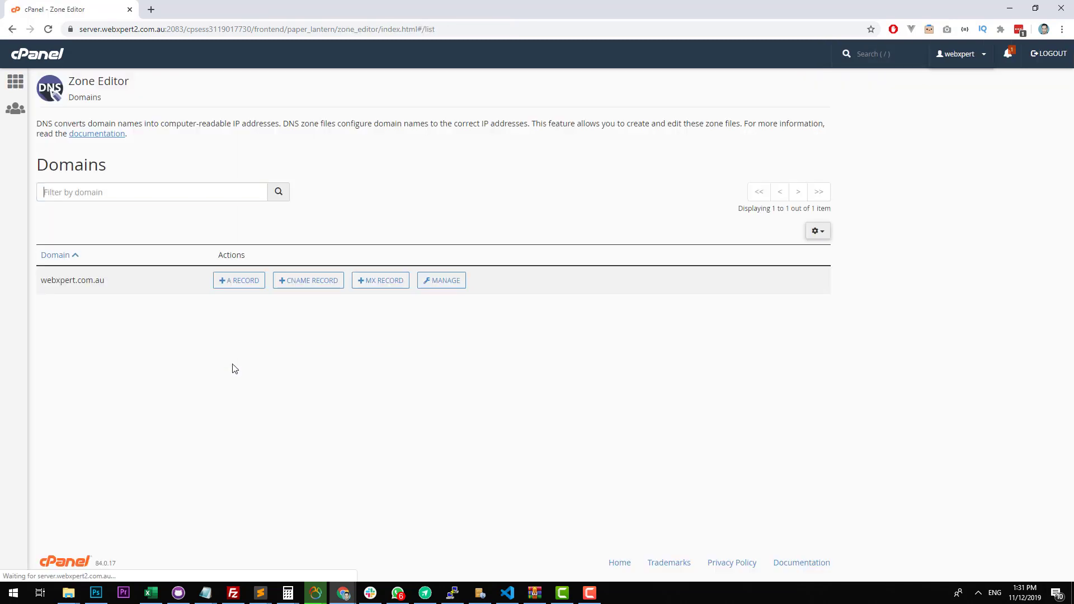
pyautogui.click(442, 287)
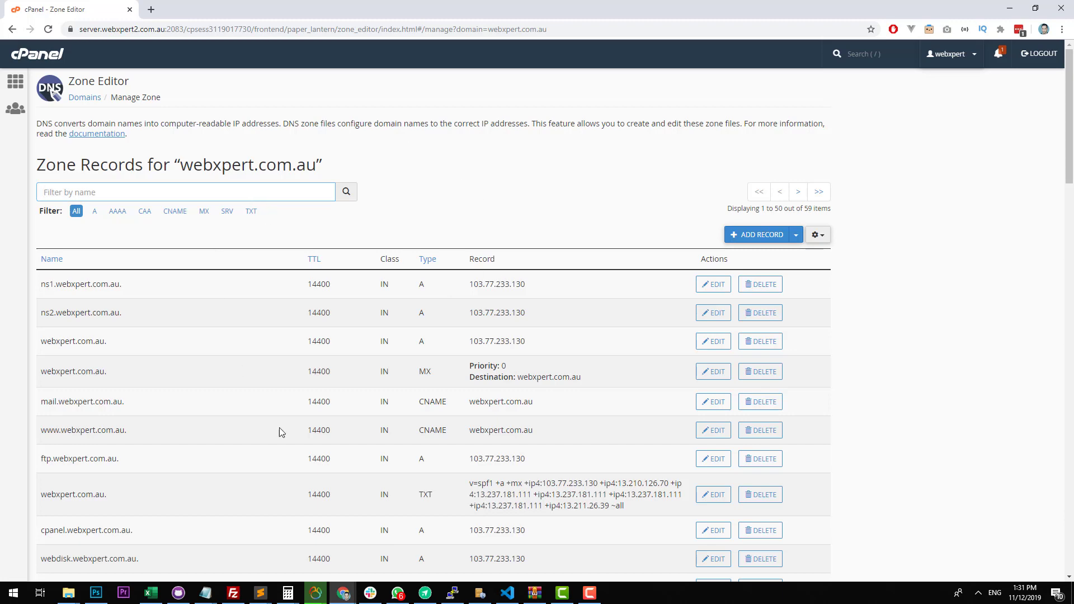
pyautogui.scroll(-12, 282, 432)
pyautogui.scroll(12, 576, 232)
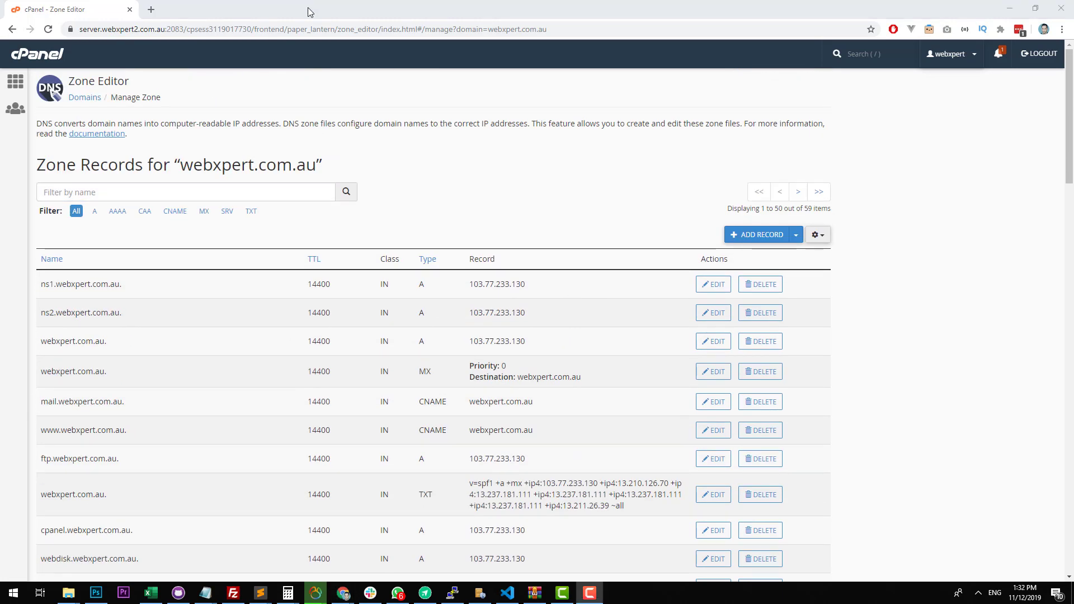
# Copy the DKIM record name from Sendinblue and start a new cPanel zone record named mail._domainkey.webxpert.com.au.
pyautogui.moveTo(311, 13); pyautogui.dragTo(1073, 124)
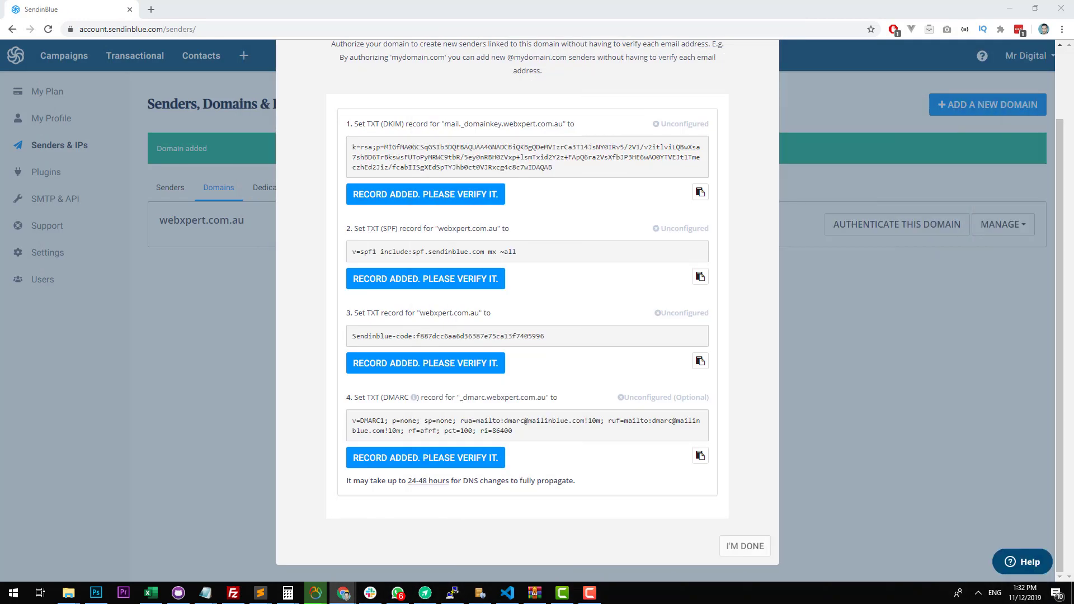
pyautogui.moveTo(353, 146); pyautogui.dragTo(562, 171)
pyautogui.scroll(2, 546, 154)
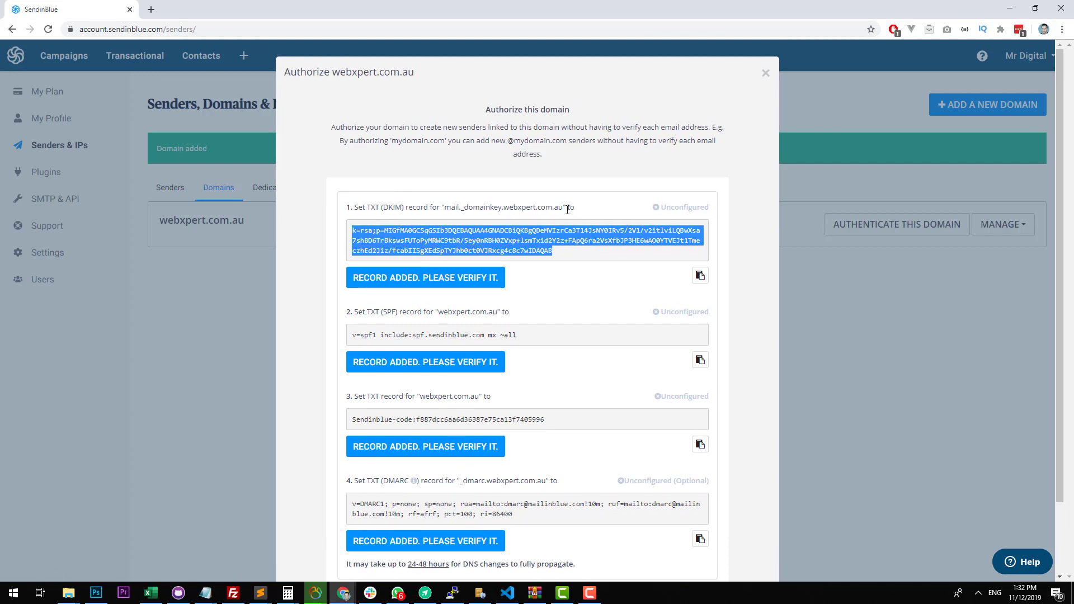
pyautogui.moveTo(564, 207); pyautogui.dragTo(444, 209)
pyautogui.hotkey('ctrl', 'c')
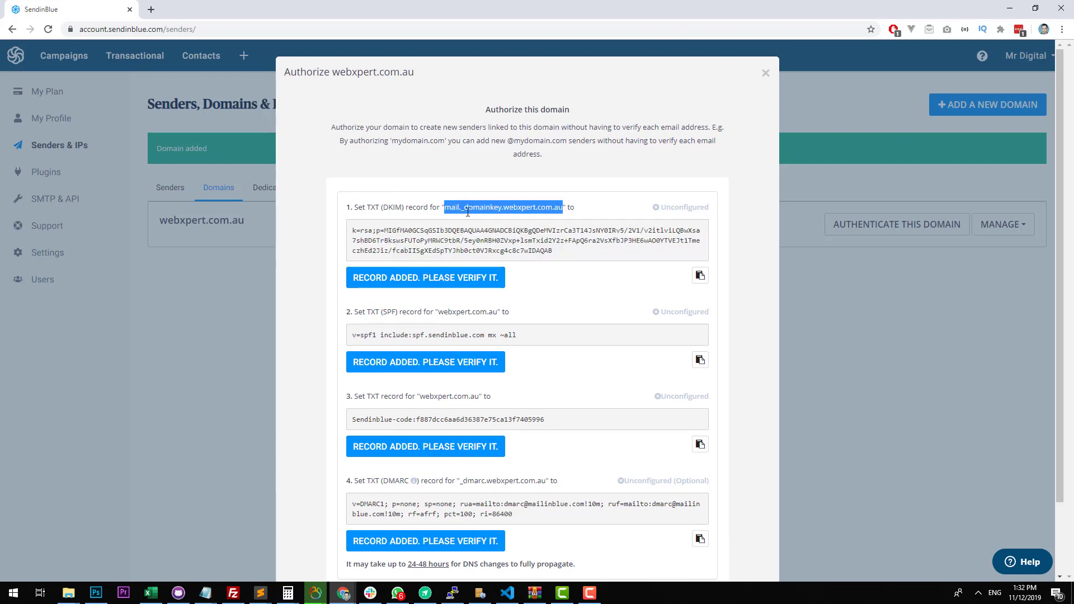
pyautogui.hotkey('alt', 'Tab')
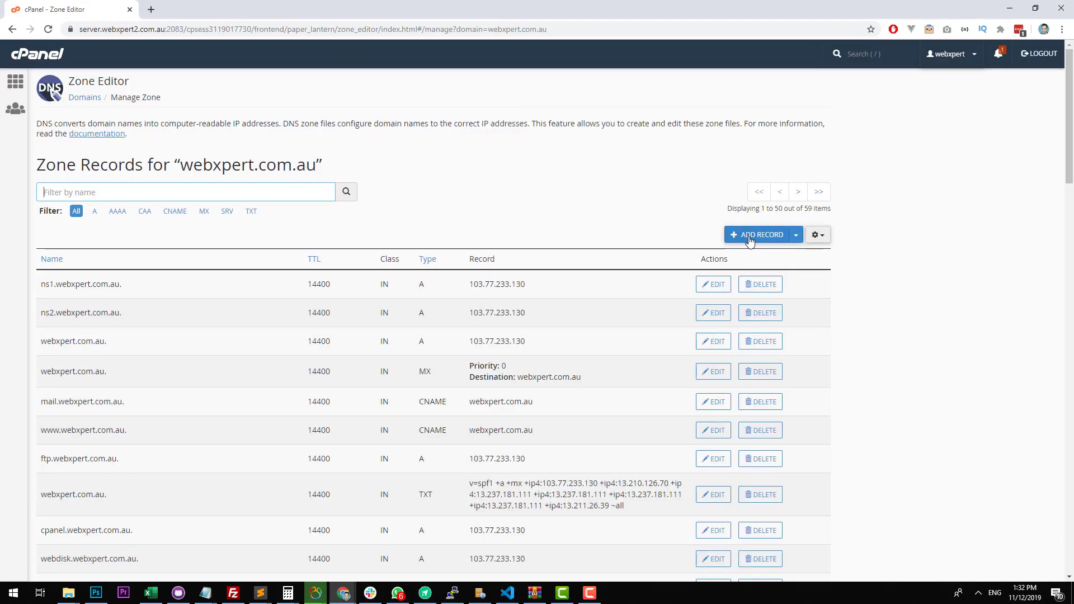
pyautogui.click(750, 237)
pyautogui.click(205, 286)
pyautogui.hotkey('ctrl', 'v')
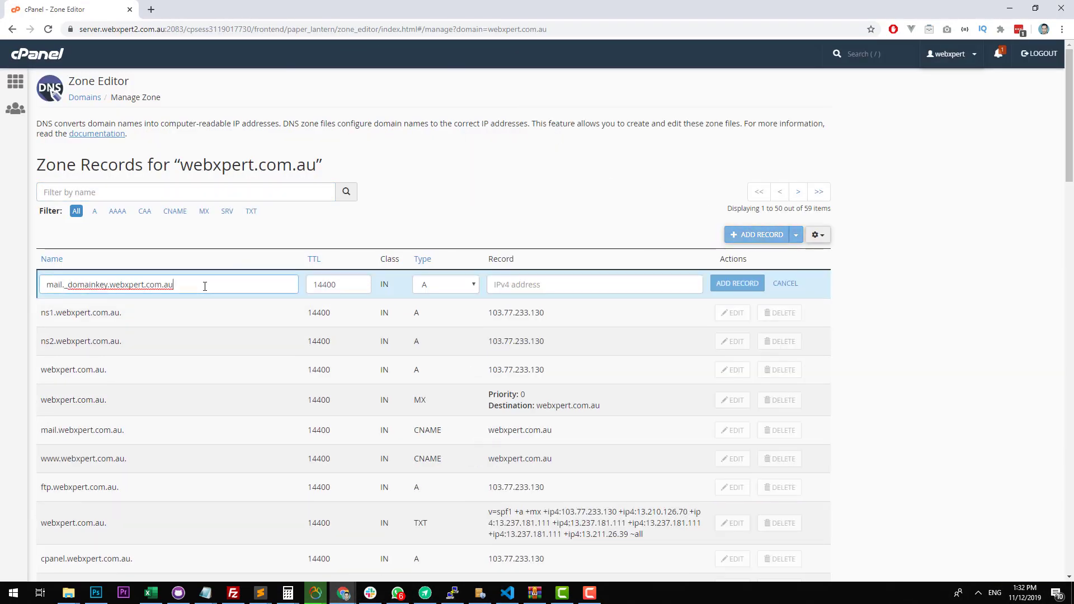
# Copy the DKIM value from Sendinblue, set the new cPanel record's type to TXT, paste the value and add the record.
pyautogui.hotkey('alt', 'Tab')
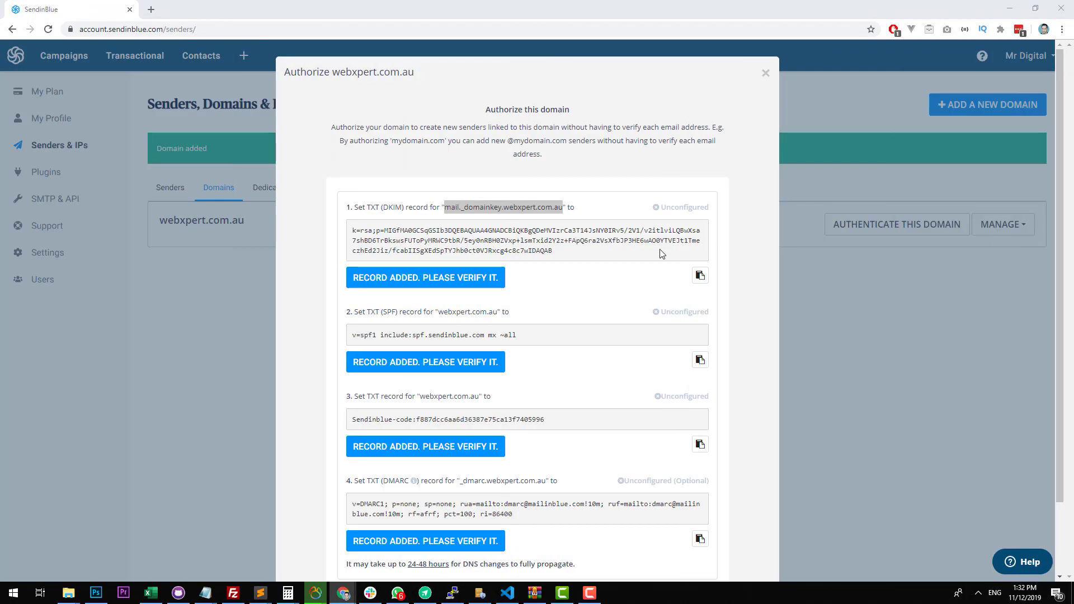
pyautogui.moveTo(608, 259); pyautogui.dragTo(345, 236)
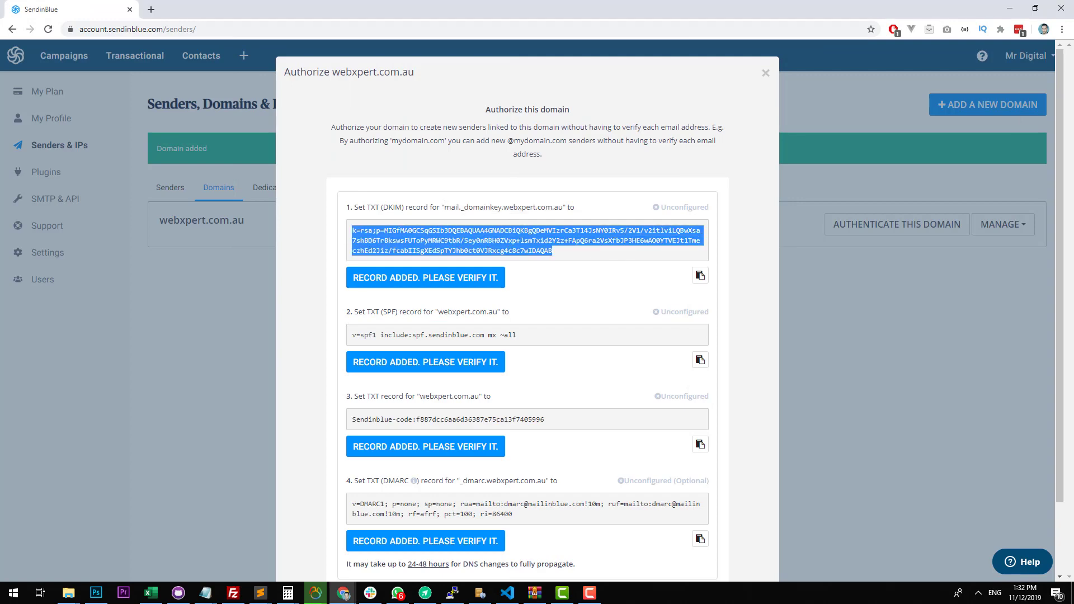
pyautogui.hotkey('alt', 'Tab')
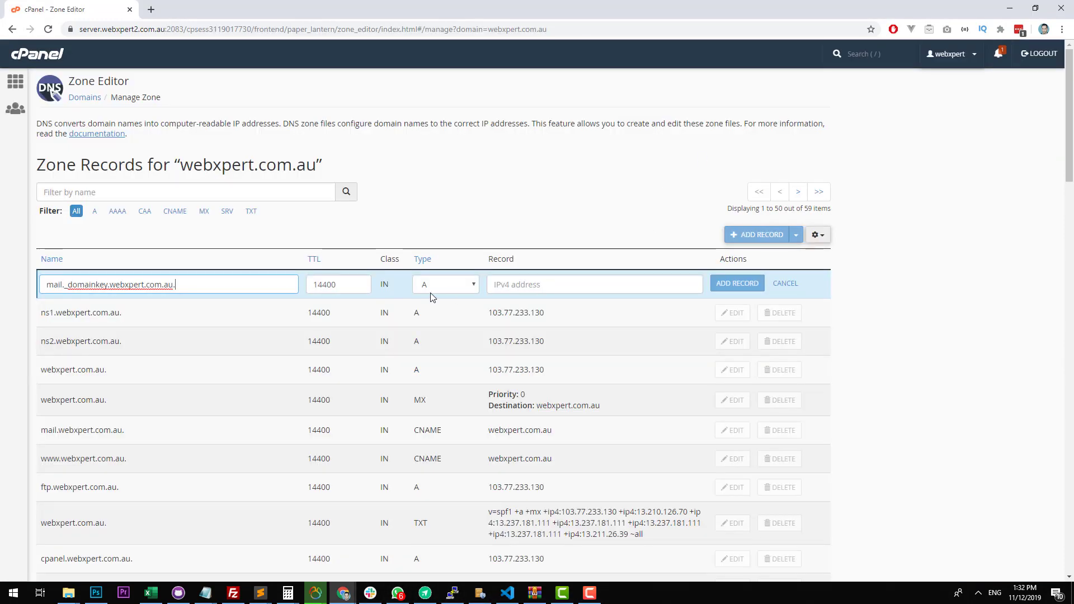
pyautogui.click(436, 286)
pyautogui.click(429, 367)
pyautogui.click(593, 286)
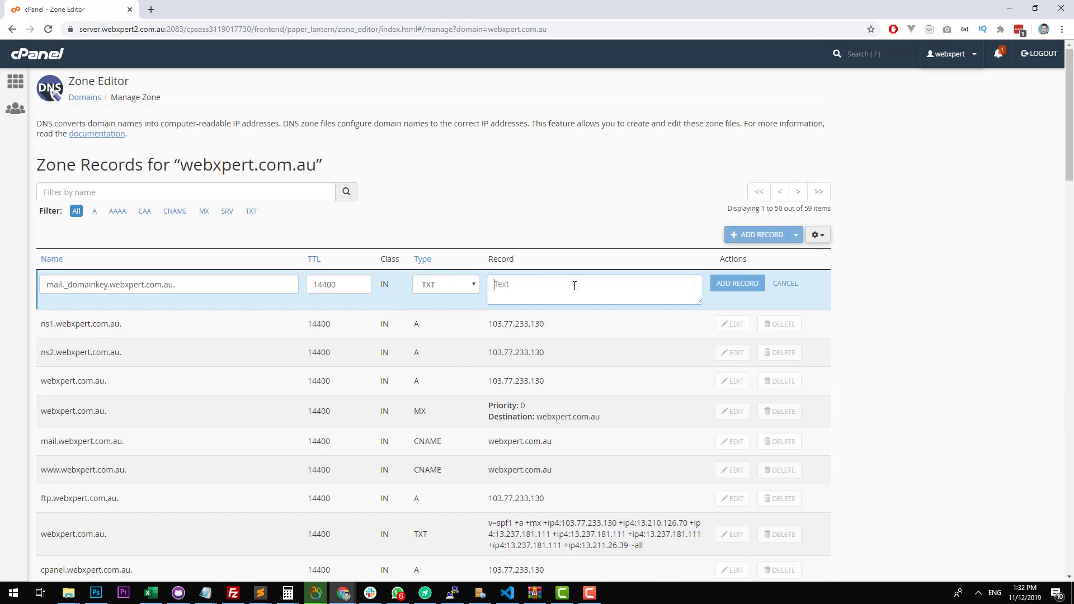
pyautogui.hotkey('ctrl', 'v')
pyautogui.click(747, 283)
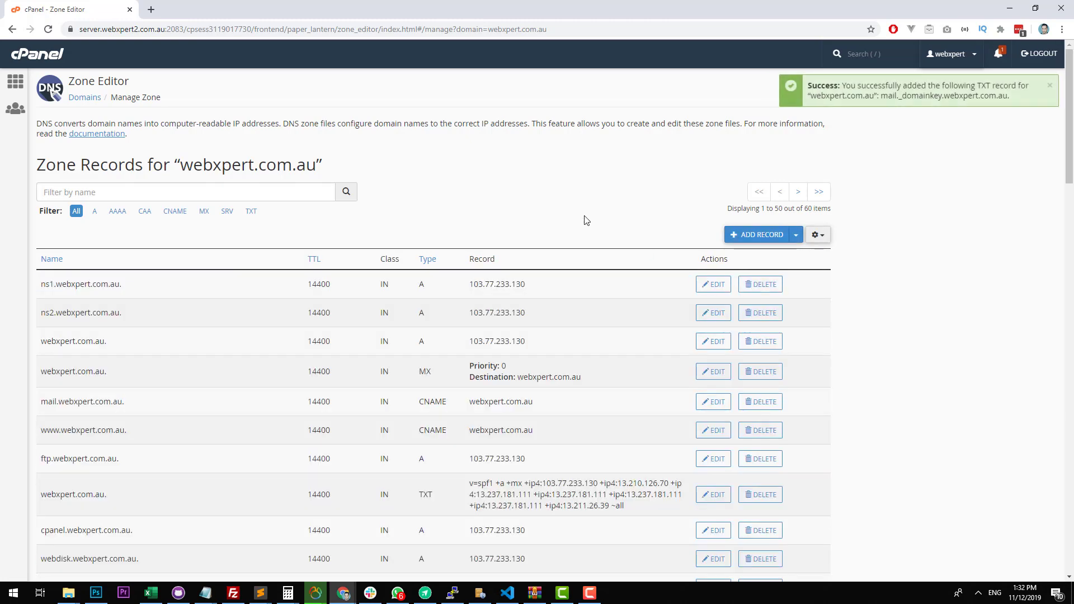
# Copy the SPF value from Sendinblue and find the existing SPF record among the webxpert.com.au zone records in cPanel.
pyautogui.hotkey('alt', 'Tab')
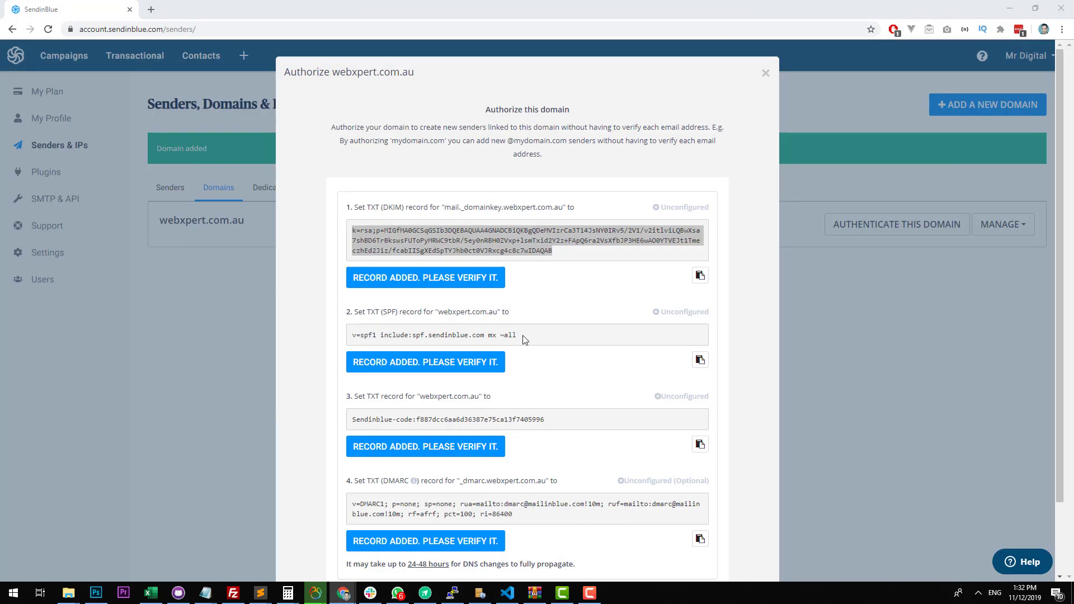
pyautogui.moveTo(524, 336); pyautogui.dragTo(347, 341)
pyautogui.hotkey('ctrl', 'c')
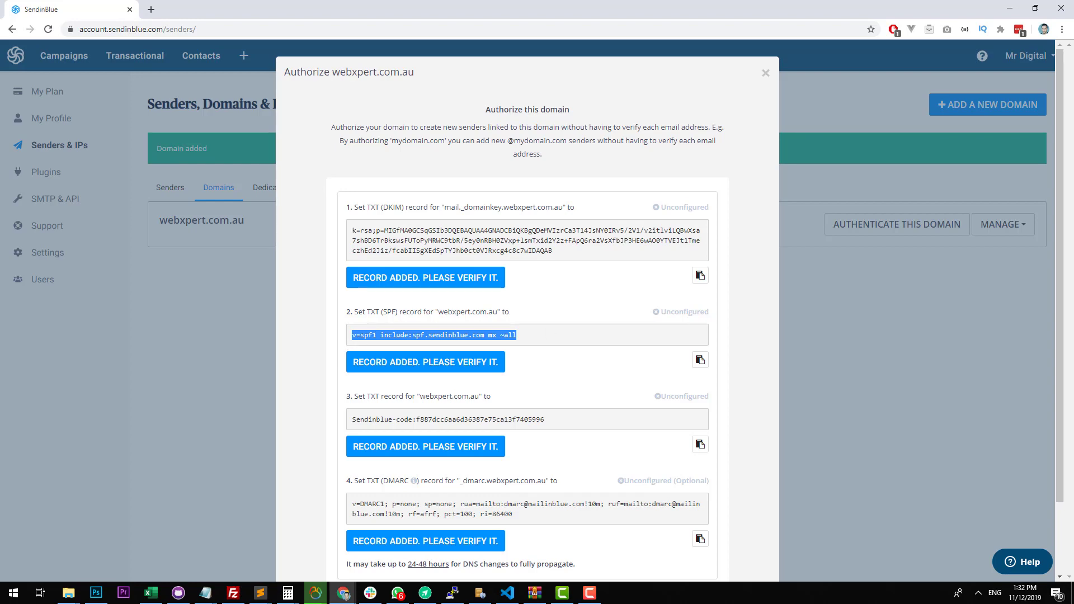
pyautogui.hotkey('alt', 'Tab')
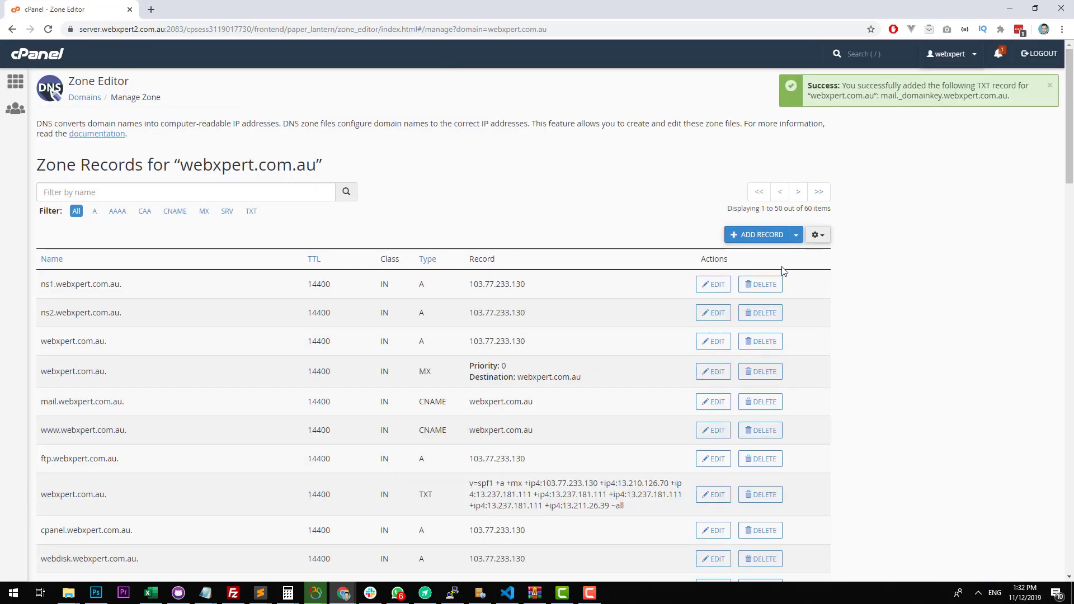
pyautogui.scroll(-6, 518, 313)
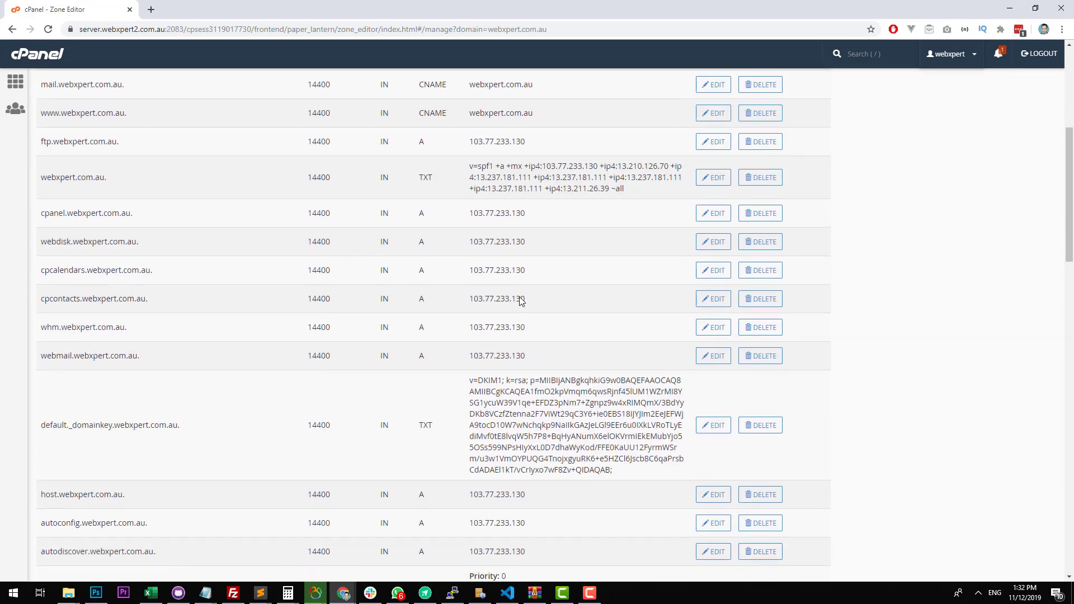
pyautogui.scroll(-12, 520, 300)
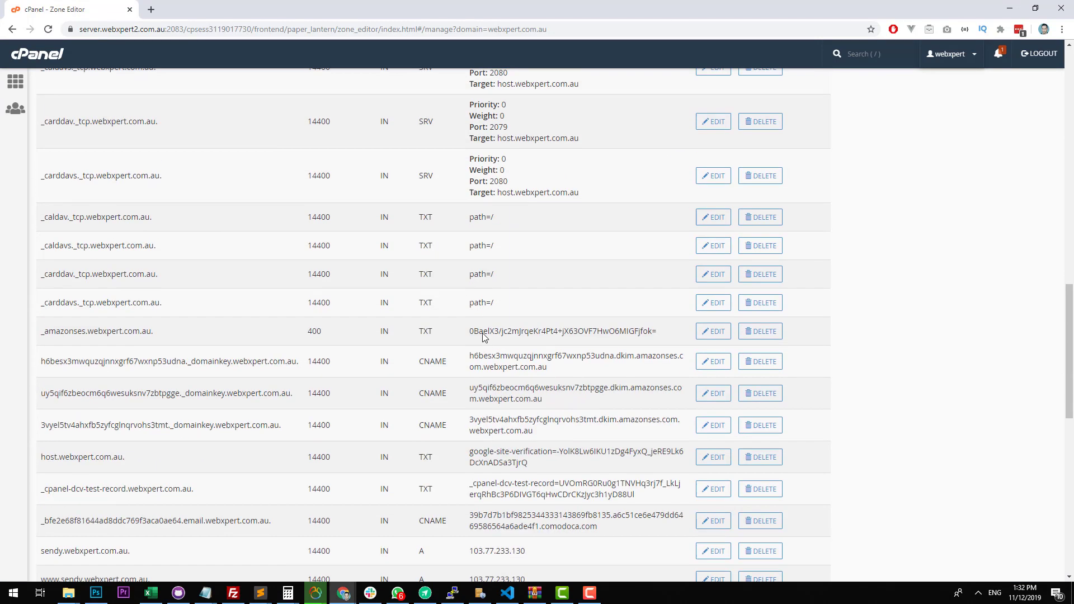
pyautogui.hotkey('ctrl', 'f')
pyautogui.write('spf')
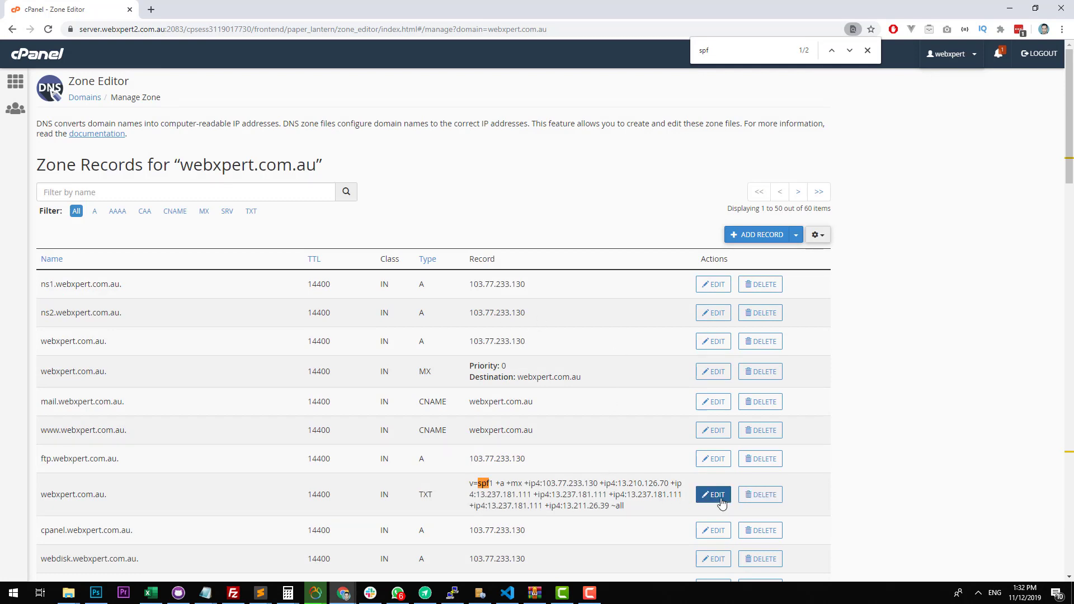
# Replace the SPF TXT record's value for webxpert.com.au with "v=spf1 include:spf.sendinblue.com mx ~all" and save the record.
pyautogui.click(721, 503)
pyautogui.click(626, 503)
pyautogui.scroll(-1, 640, 501)
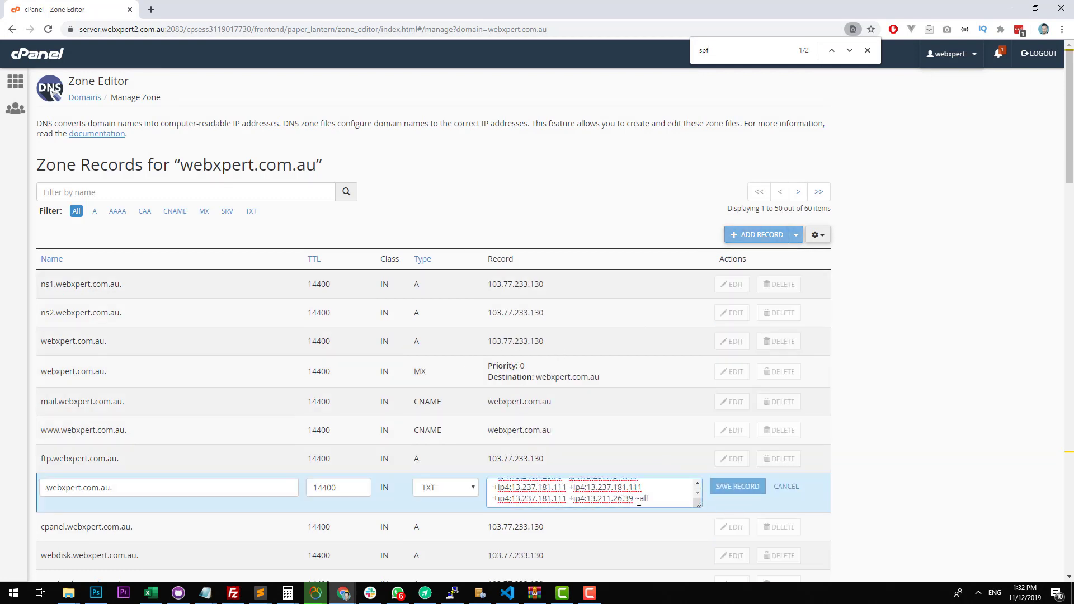
pyautogui.hotkey('ctrl', 'a')
pyautogui.hotkey('ctrl', 'v')
pyautogui.click(747, 490)
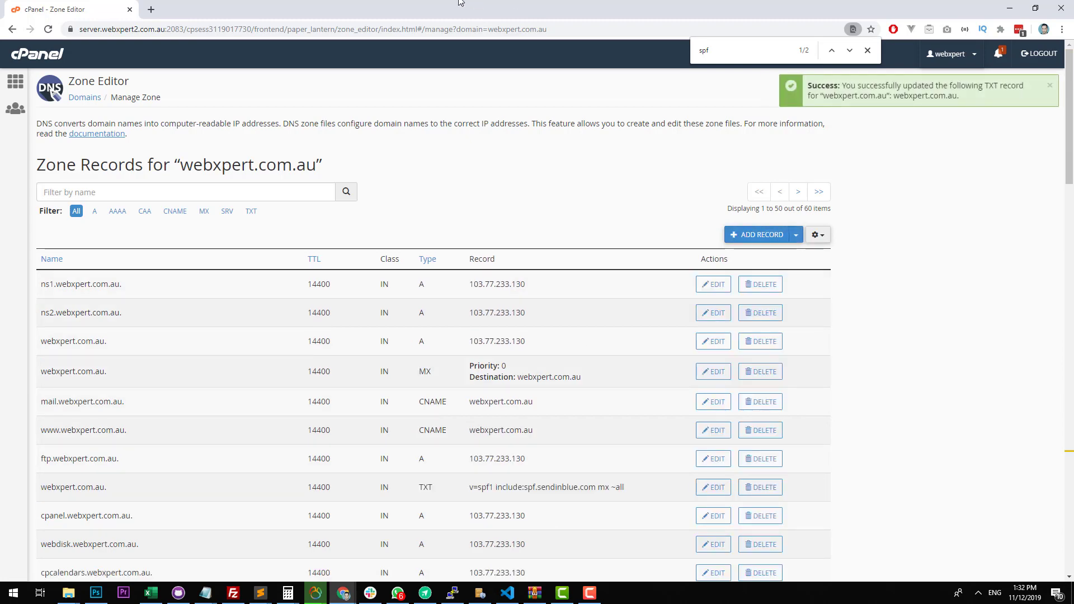
# Copy the Sendinblue-code TXT value from Sendinblue's authorization dialog and return to the full-size cPanel Zone Editor window.
pyautogui.moveTo(461, 3); pyautogui.dragTo(1073, 45)
pyautogui.moveTo(568, 421); pyautogui.dragTo(350, 422)
pyautogui.hotkey('ctrl', 'c')
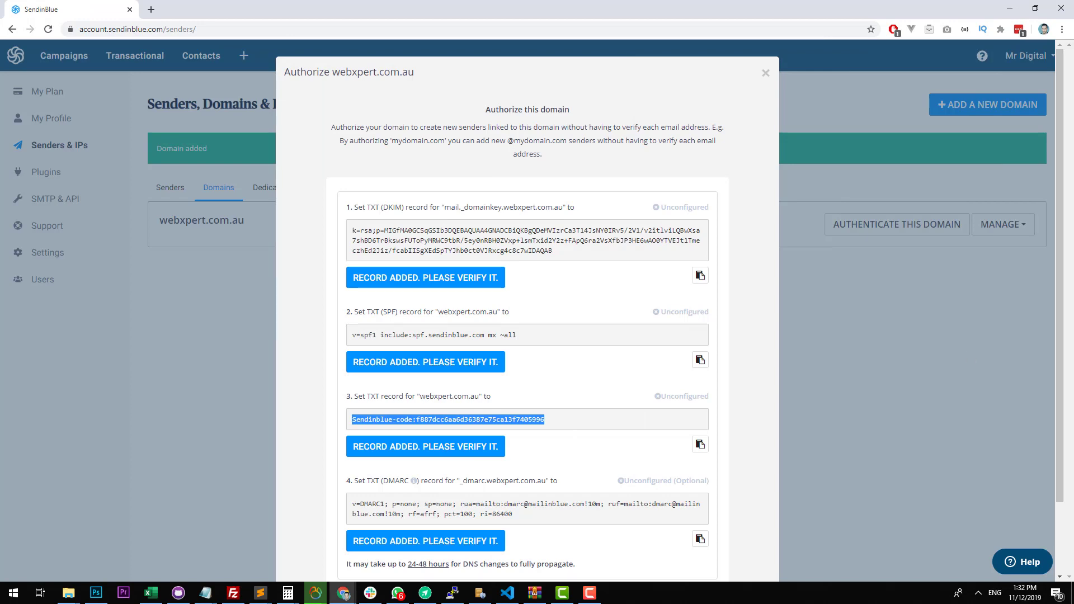
pyautogui.moveTo(1073, 168); pyautogui.dragTo(710, 228)
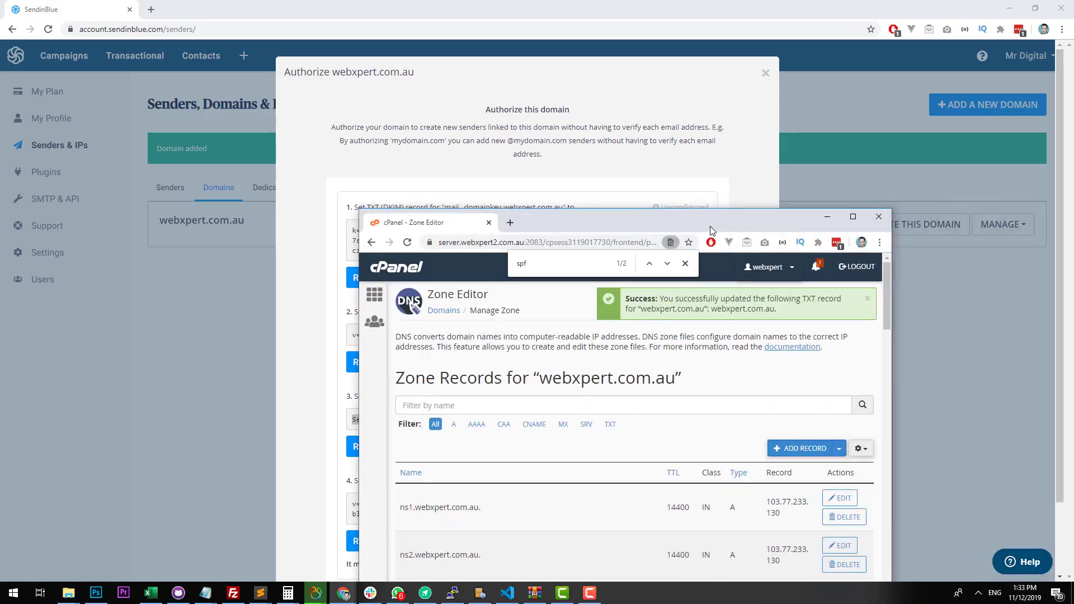
pyautogui.doubleClick(710, 228)
pyautogui.scroll(-3, 318, 397)
pyautogui.scroll(1, 643, 280)
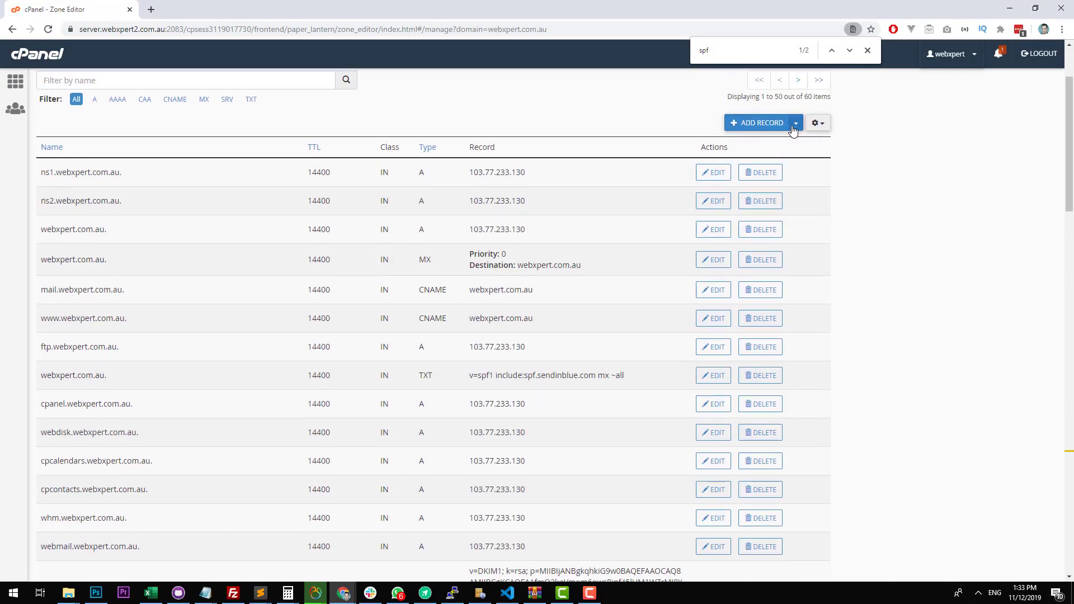
# Add a TXT zone record named webxpert.com.au containing the copied Sendinblue verification code.
pyautogui.click(796, 123)
pyautogui.click(751, 242)
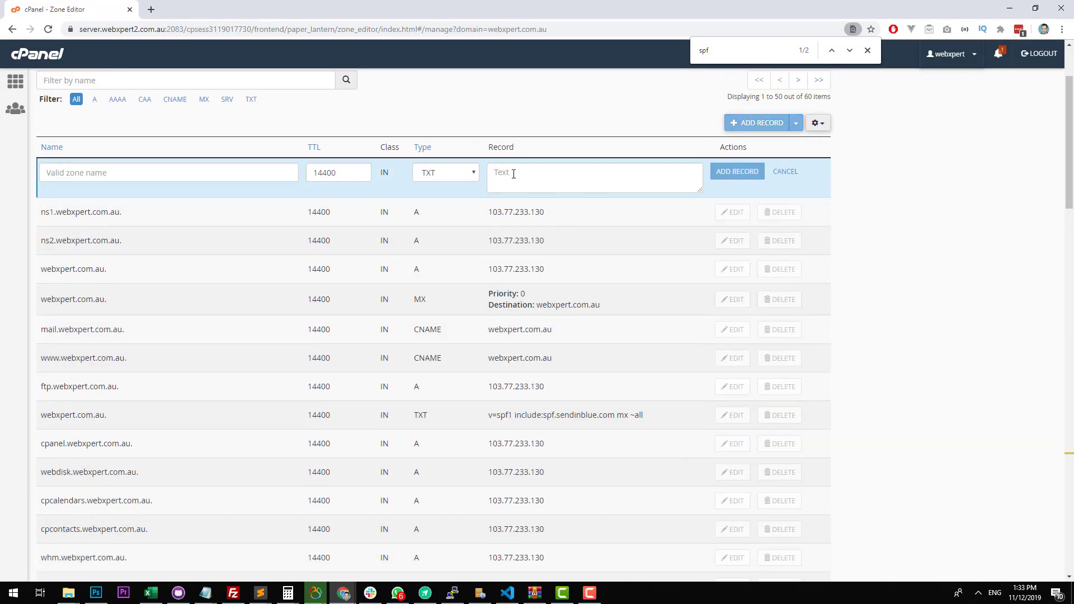
pyautogui.hotkey('ctrl', 'v')
pyautogui.click(222, 171)
pyautogui.write('web')
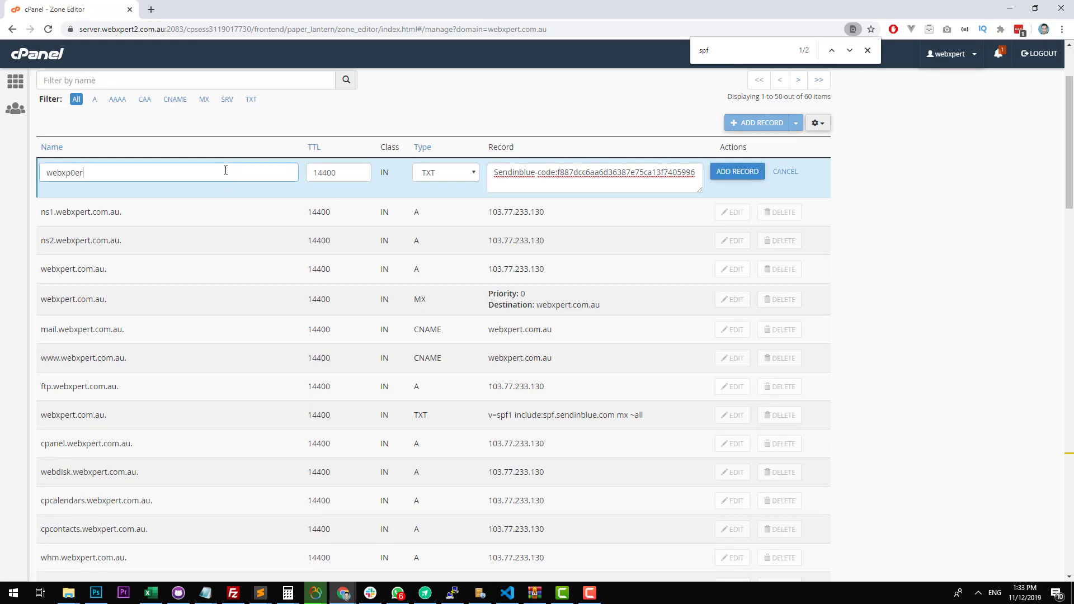
pyautogui.write('xpert.com.au.')
pyautogui.click(746, 171)
# Look up the DMARC record's name and value in Sendinblue, and start a cPanel DMARC record for _dmarc.webxpert.com.au in raw form.
pyautogui.hotkey('alt', 'Tab')
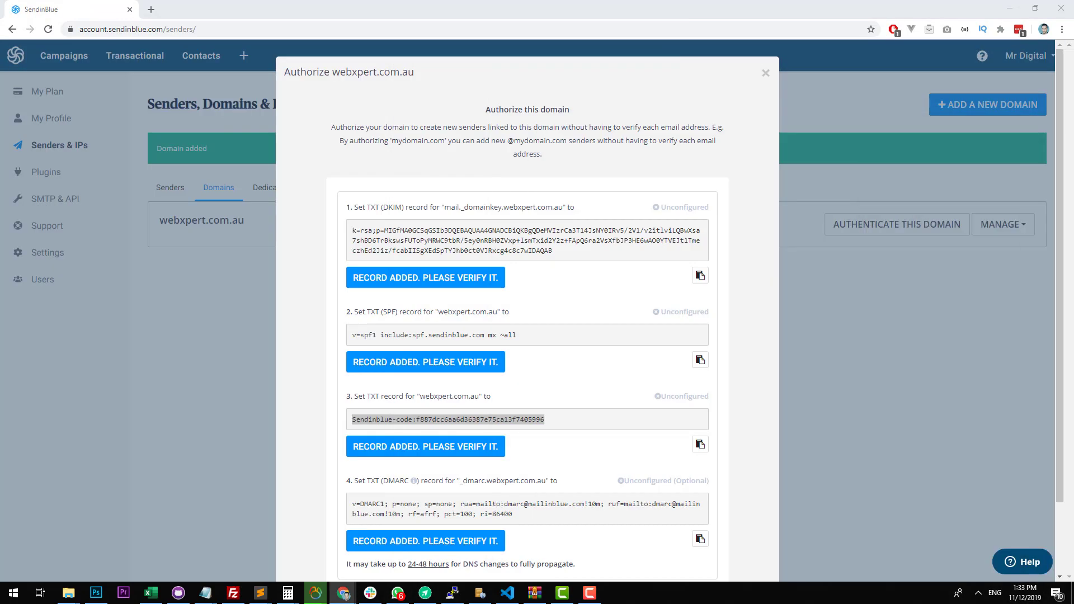
pyautogui.scroll(-2, 571, 364)
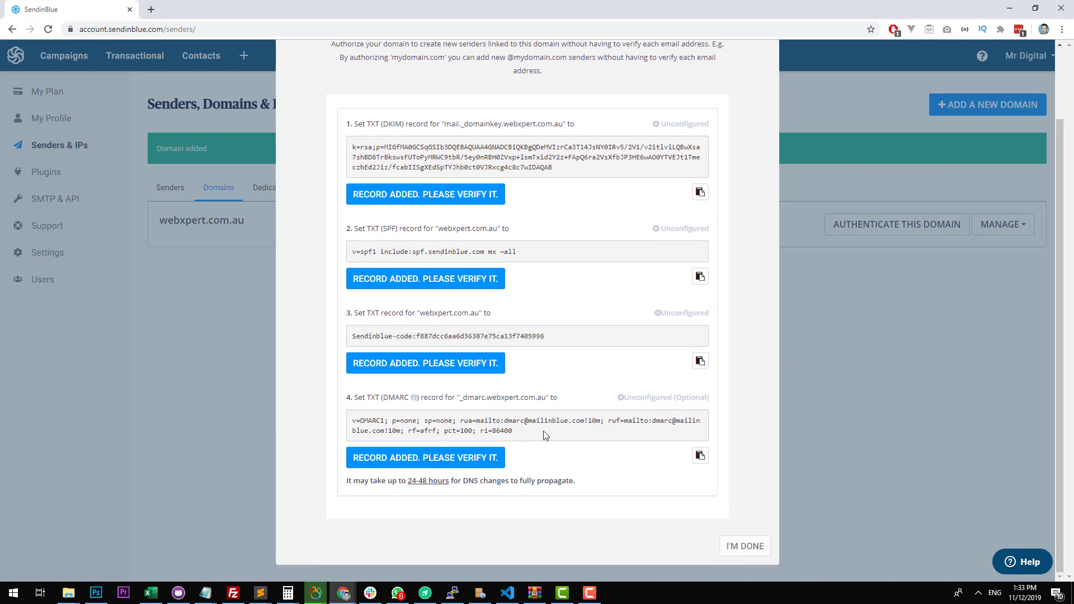
pyautogui.moveTo(546, 435); pyautogui.dragTo(354, 420)
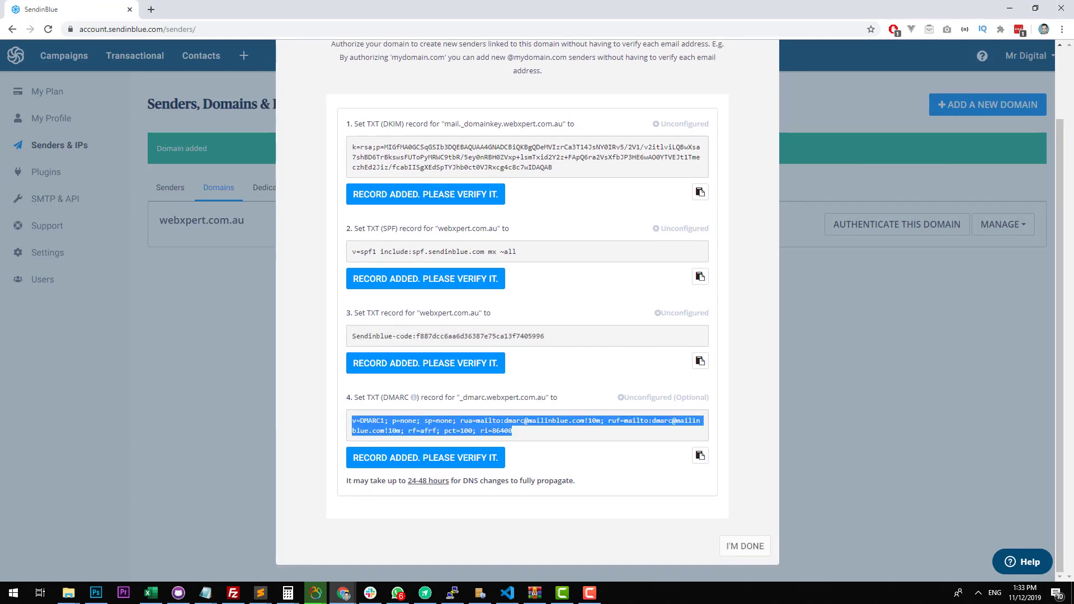
pyautogui.moveTo(1073, 144); pyautogui.dragTo(1073, 95)
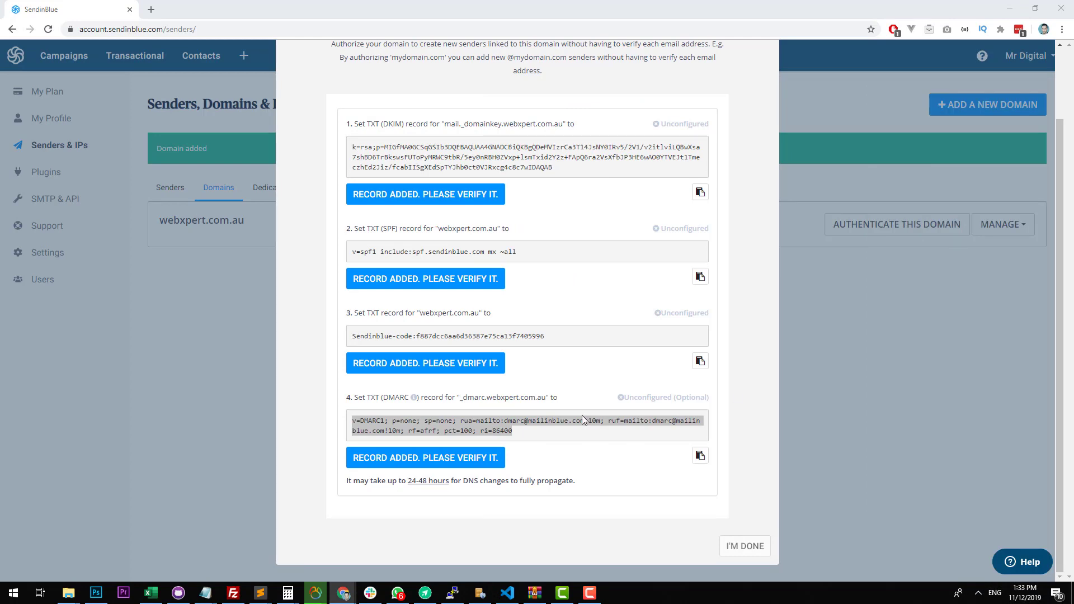
pyautogui.moveTo(546, 398); pyautogui.dragTo(459, 399)
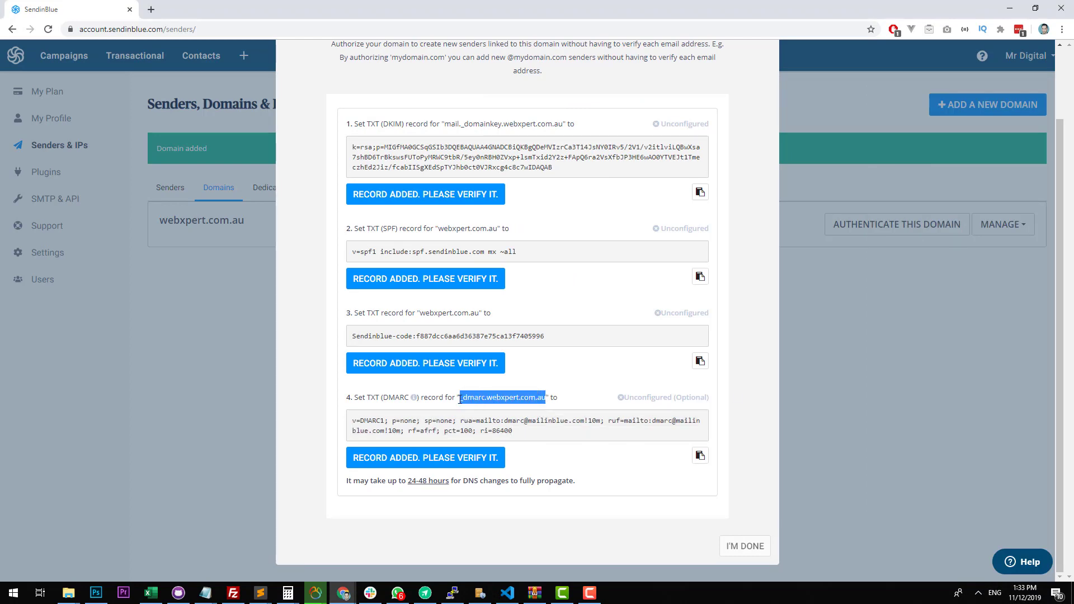
pyautogui.moveTo(1073, 143); pyautogui.dragTo(694, 1)
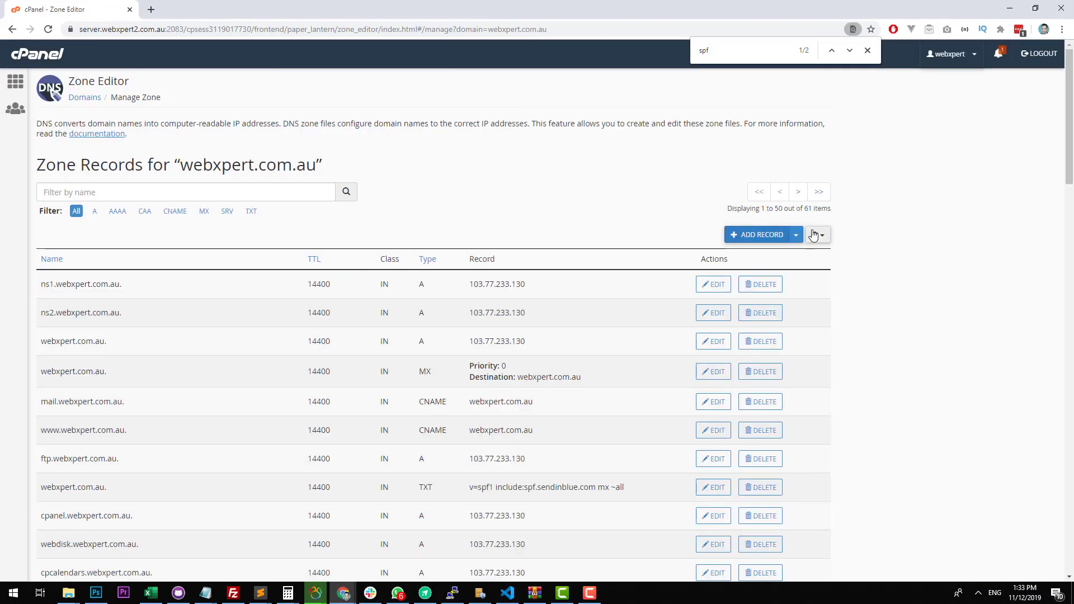
pyautogui.click(797, 236)
pyautogui.click(753, 313)
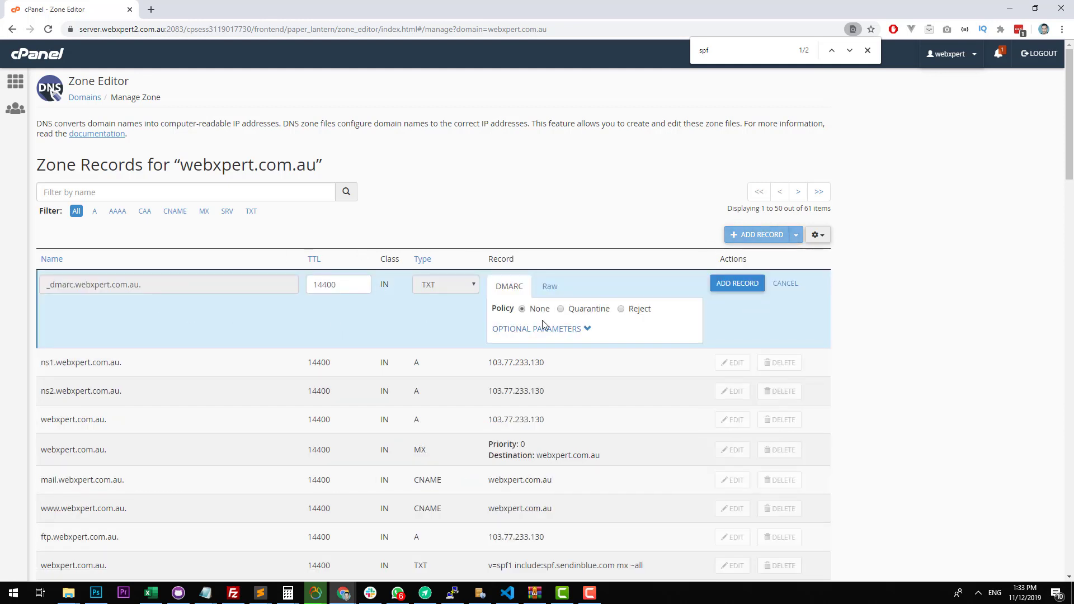
pyautogui.click(558, 289)
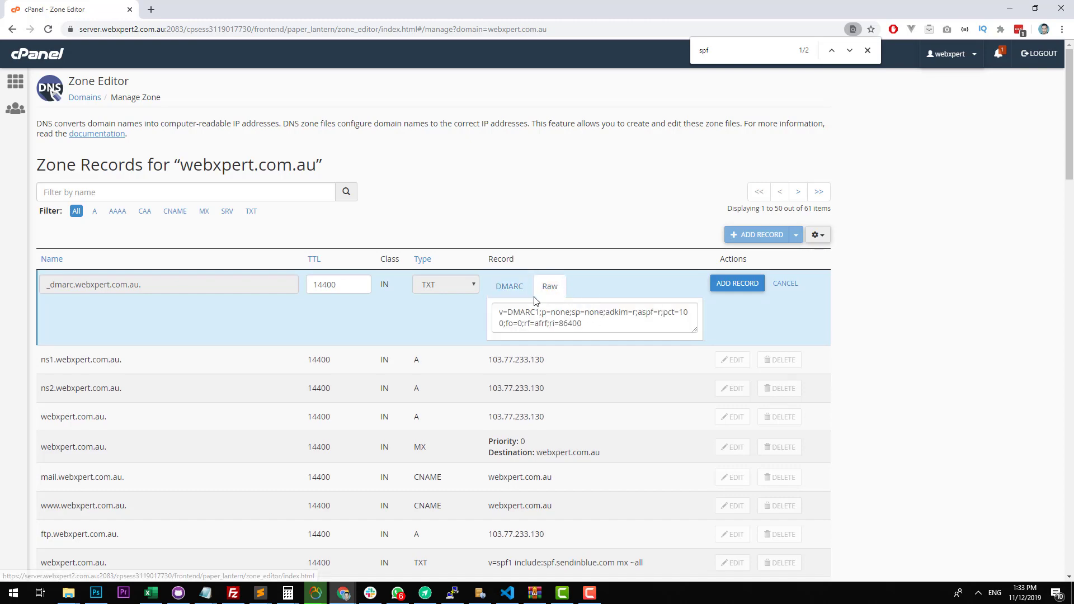
# Copy the DMARC value from Sendinblue, replace the new cPanel record's raw value with it and add the record.
pyautogui.hotkey('alt', 'Tab')
pyautogui.moveTo(515, 433); pyautogui.dragTo(354, 420)
pyautogui.hotkey('ctrl', 'c')
pyautogui.hotkey('alt', 'Tab')
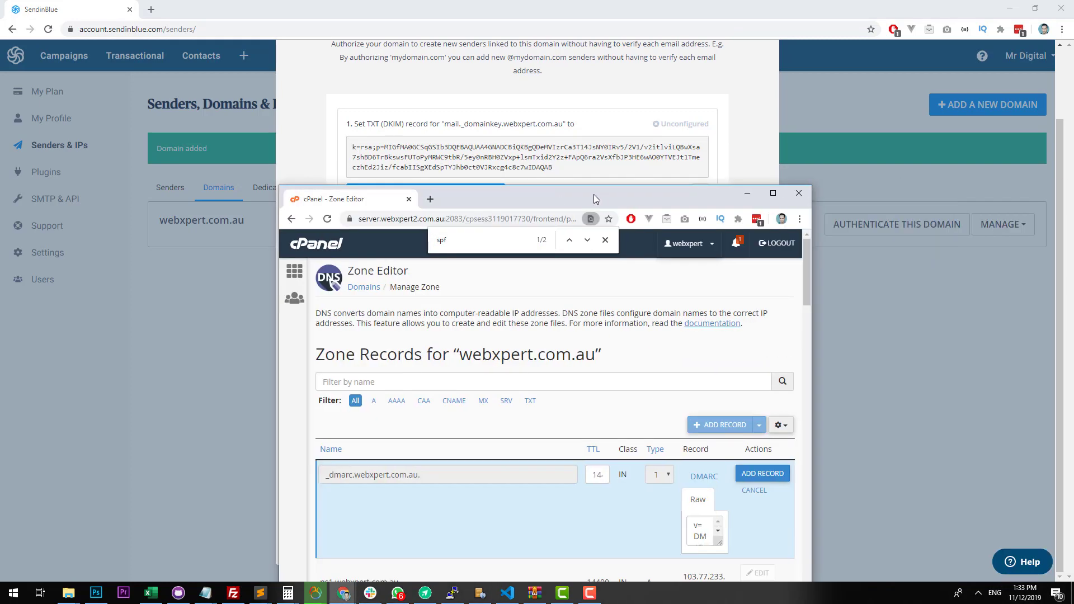
pyautogui.click(615, 312)
pyautogui.hotkey('ctrl', 'a')
pyautogui.hotkey('ctrl', 'v')
pyautogui.click(743, 289)
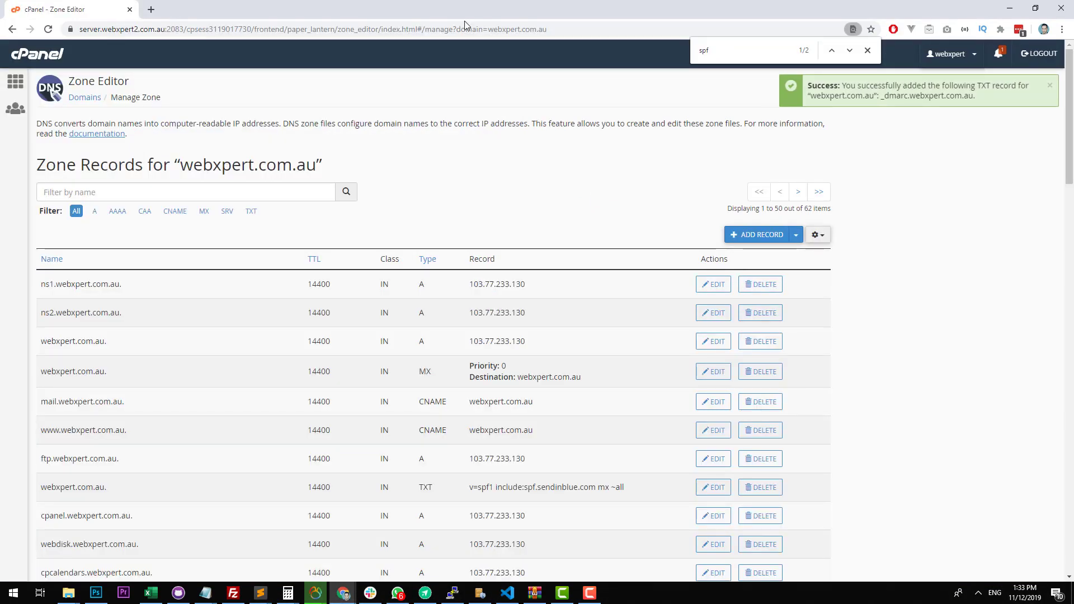
pyautogui.scroll(-6, 444, 168)
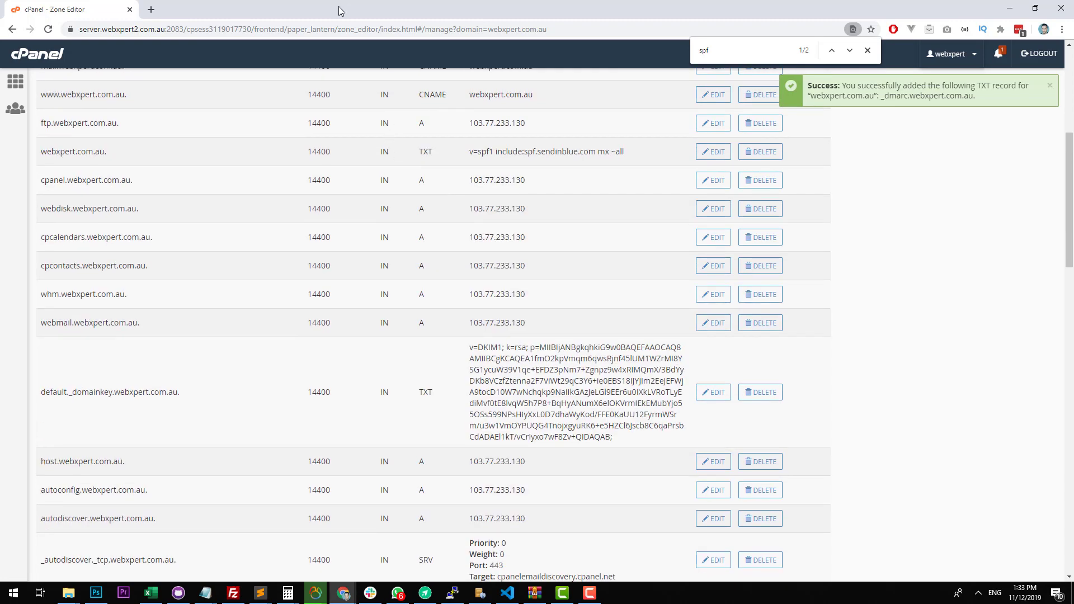
# Verify the DKIM, SPF, Sendinblue-code and DMARC records in Sendinblue and finish authorizing webxpert.com.au.
pyautogui.hotkey('alt', 'Tab')
pyautogui.scroll(2, 448, 280)
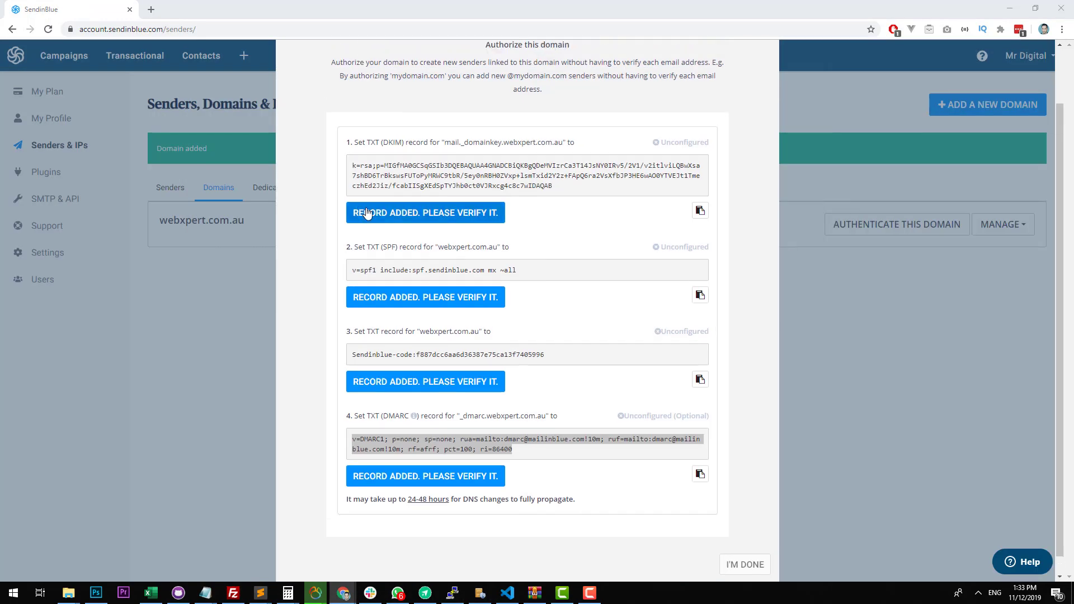
pyautogui.click(455, 278)
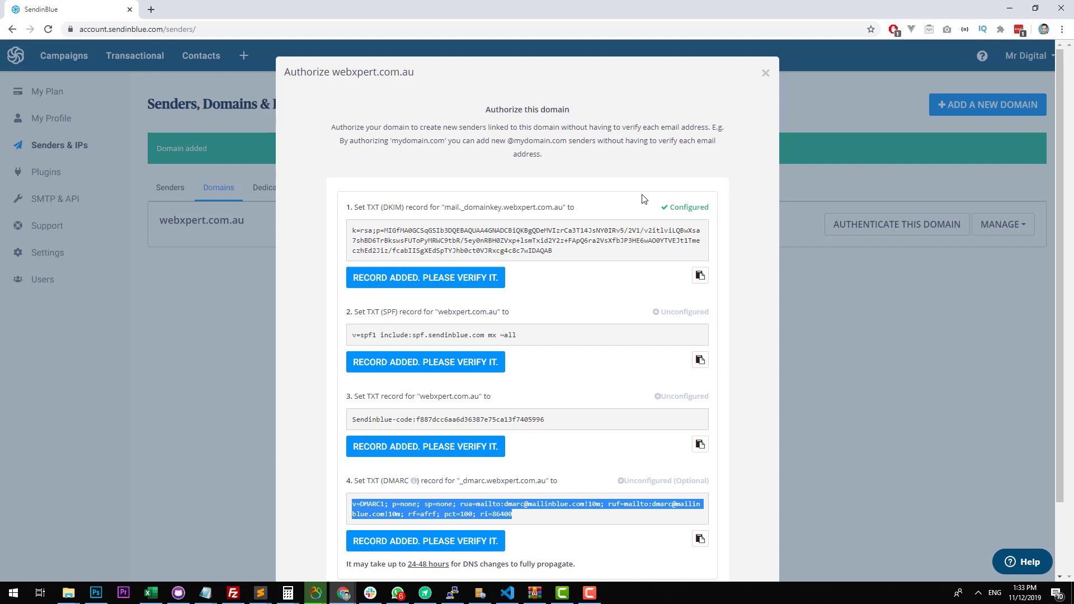
pyautogui.click(671, 208)
pyautogui.scroll(-2, 493, 288)
pyautogui.click(436, 282)
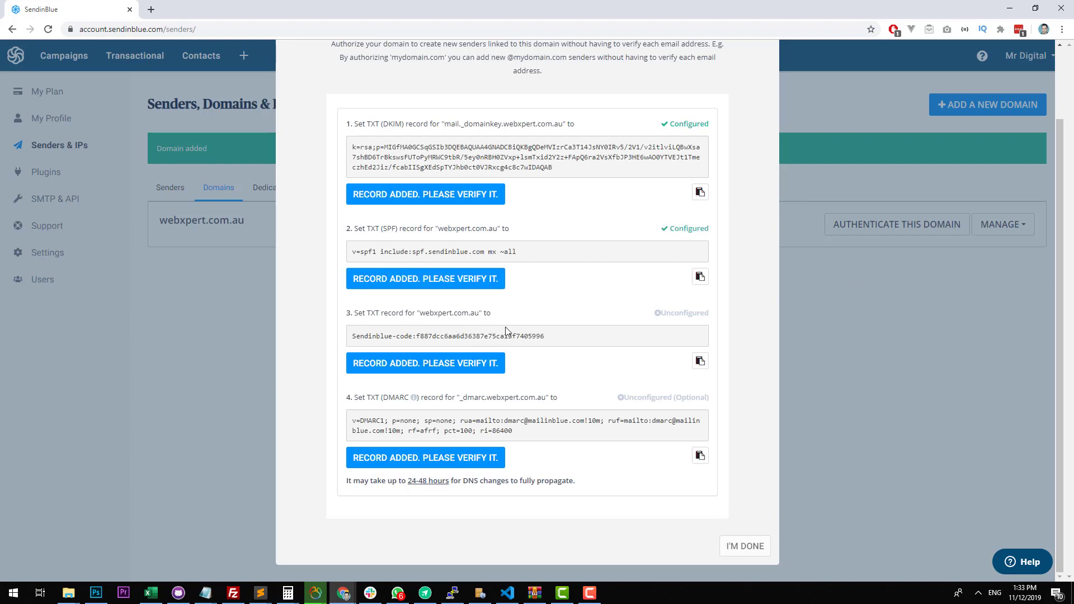
pyautogui.click(444, 365)
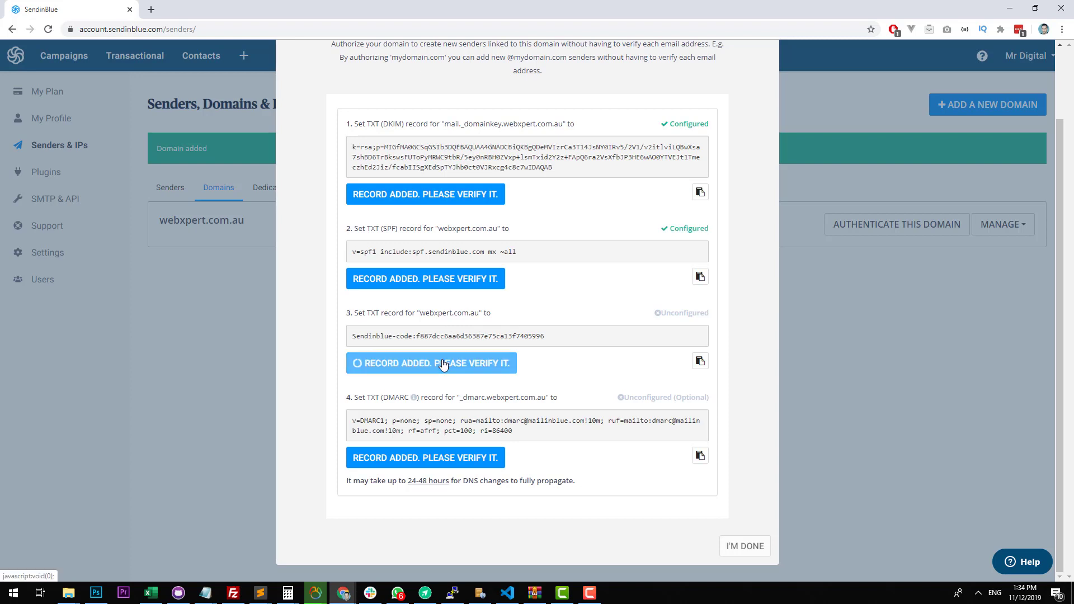
pyautogui.click(442, 469)
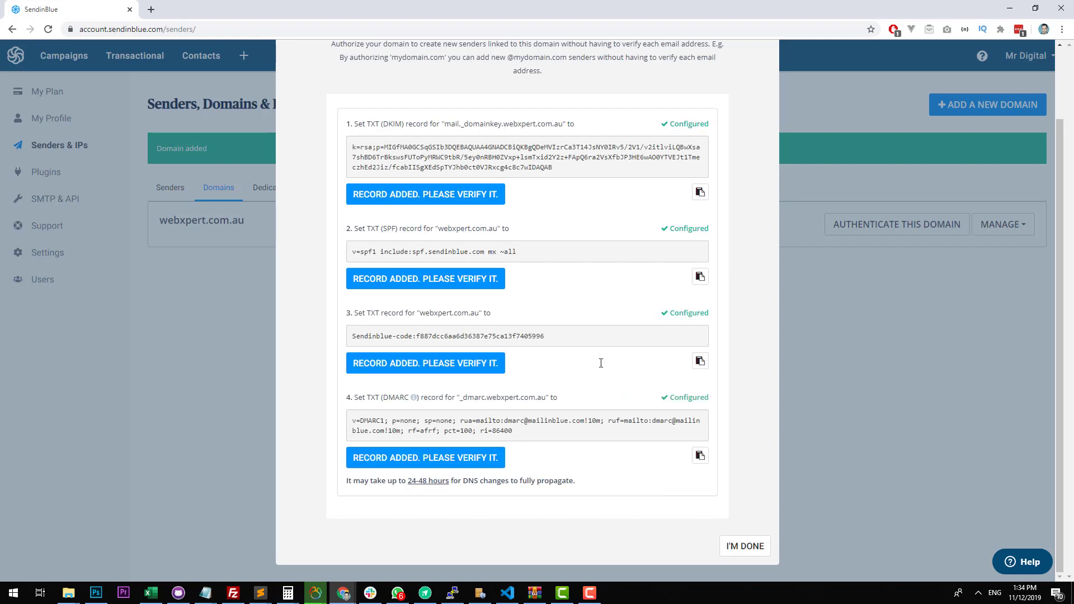
pyautogui.click(741, 547)
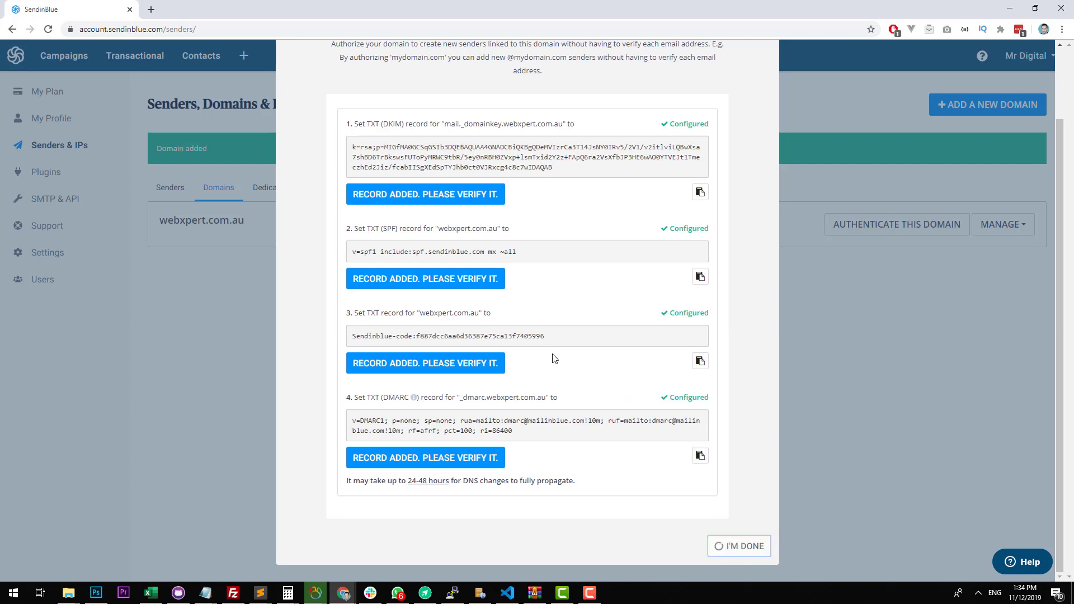
pyautogui.scroll(2, 553, 358)
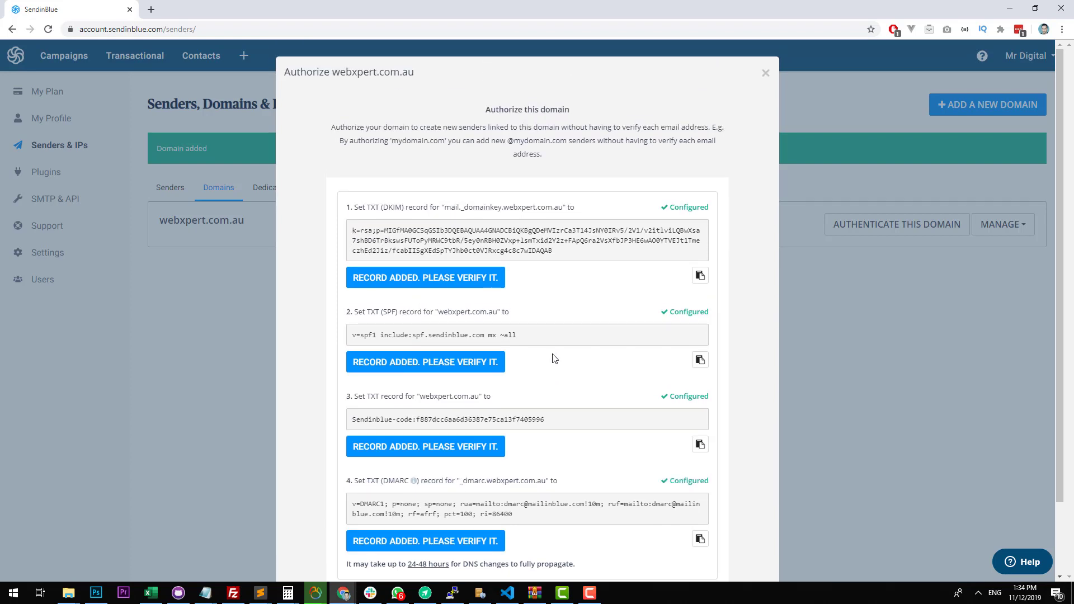
pyautogui.scroll(-2, 554, 358)
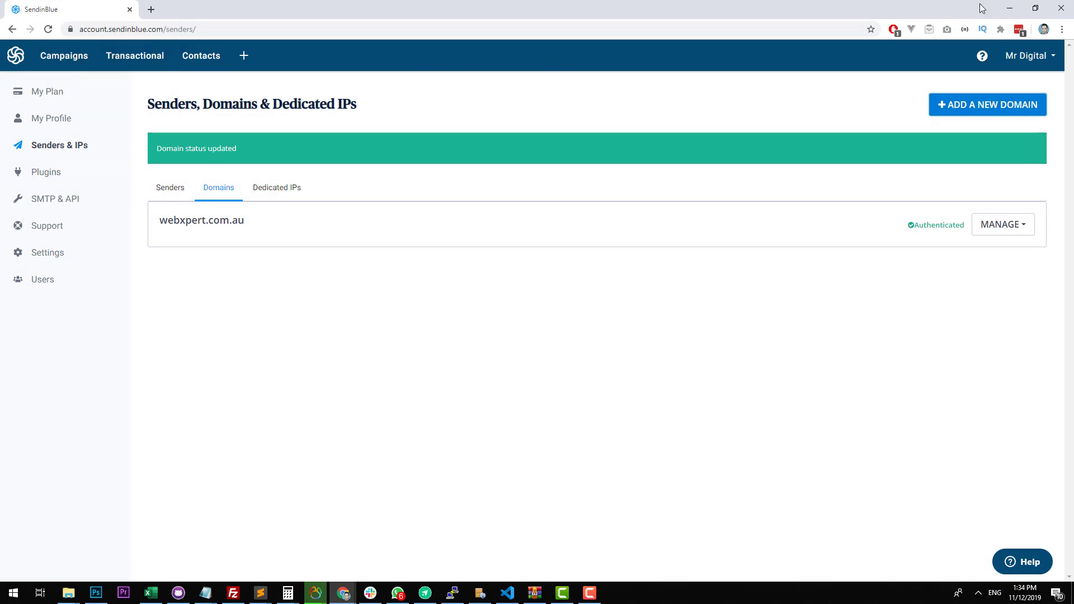
# Send another HTML test email from WP Mail SMTP in WordPress and open the newest received message in Gmail.
pyautogui.click(1016, 6)
pyautogui.moveTo(63, 55)
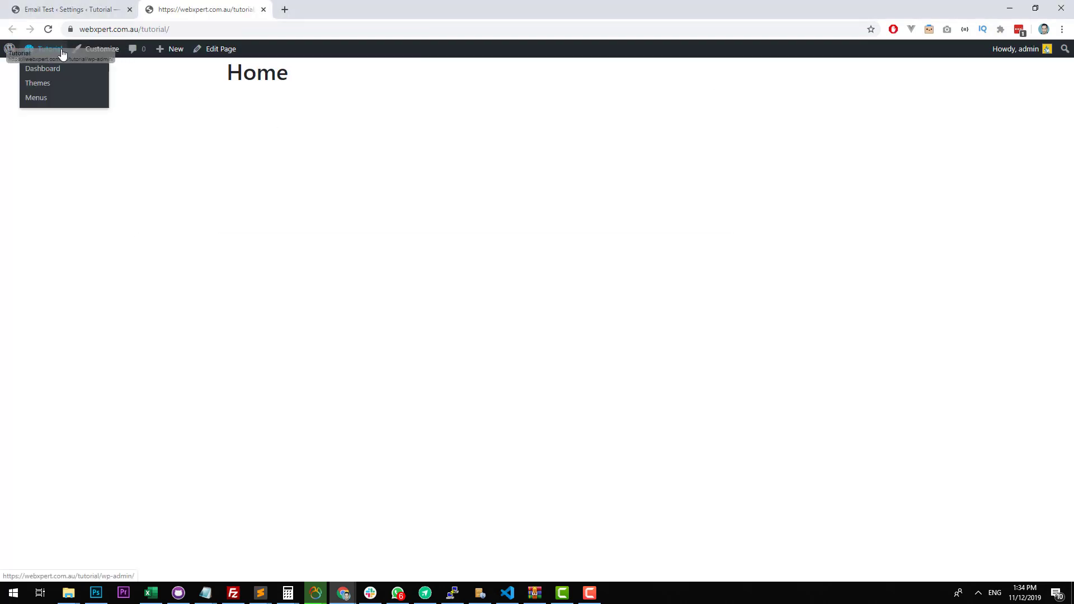
pyautogui.click(79, 10)
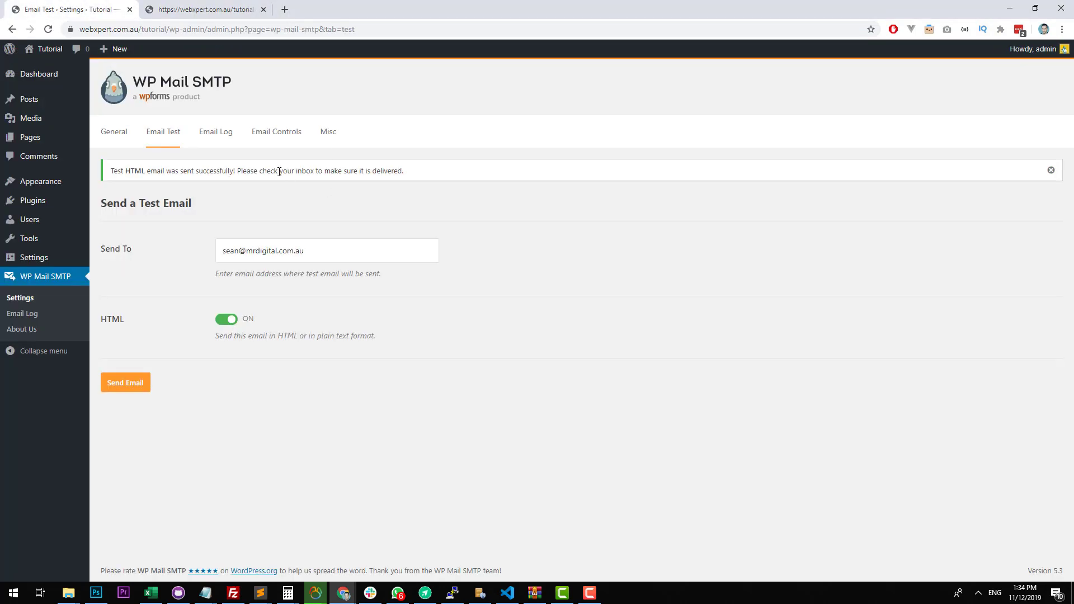
pyautogui.click(139, 383)
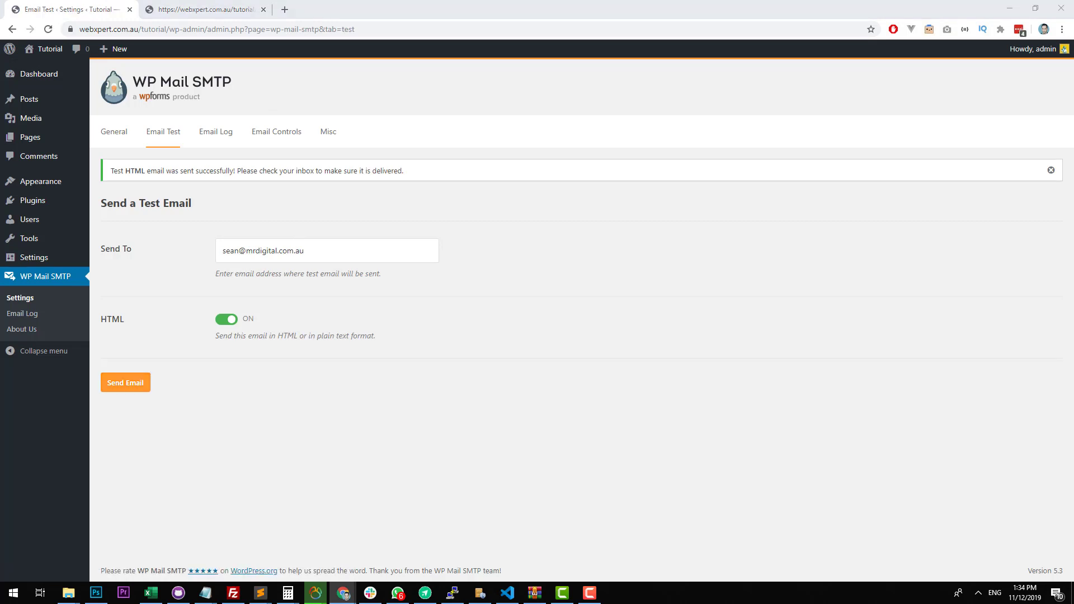
pyautogui.hotkey('alt', 'Tab')
pyautogui.click(249, 133)
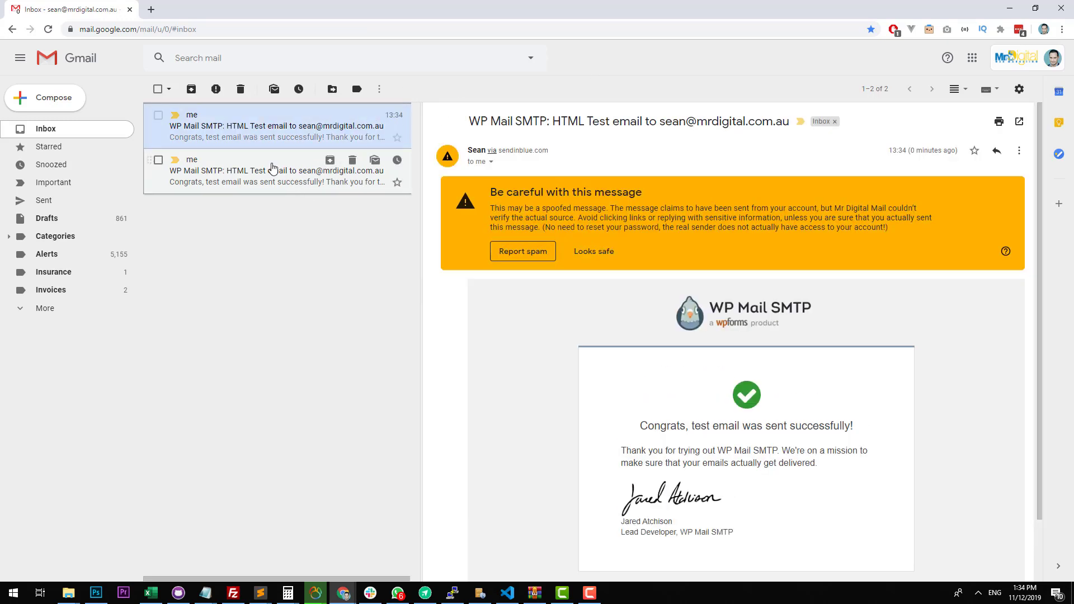
# Examine the warning and sender details of the newest WP Mail SMTP test email.
pyautogui.click(283, 144)
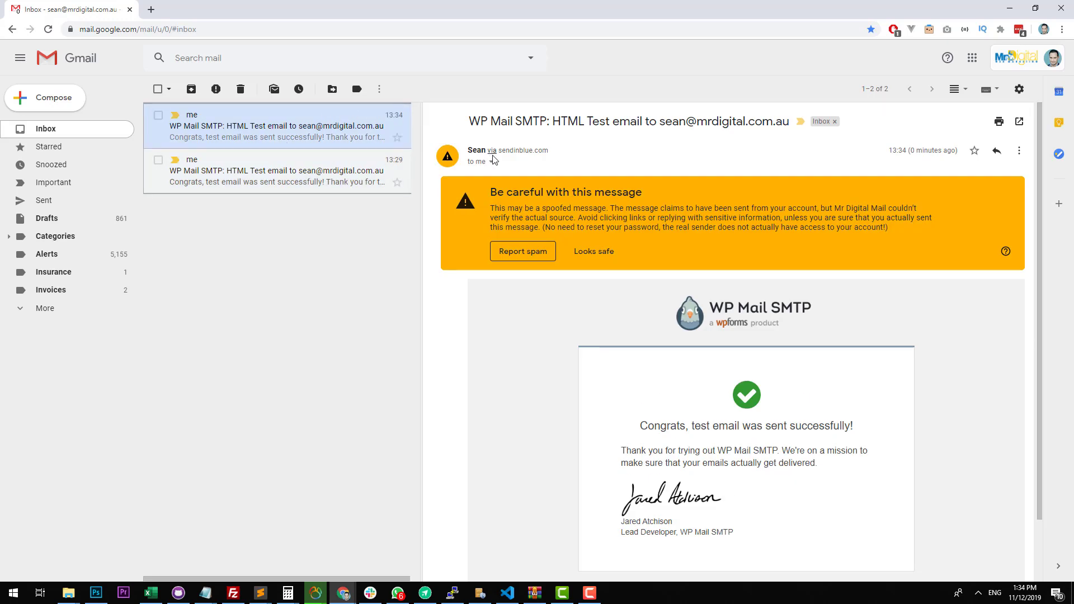
pyautogui.click(492, 163)
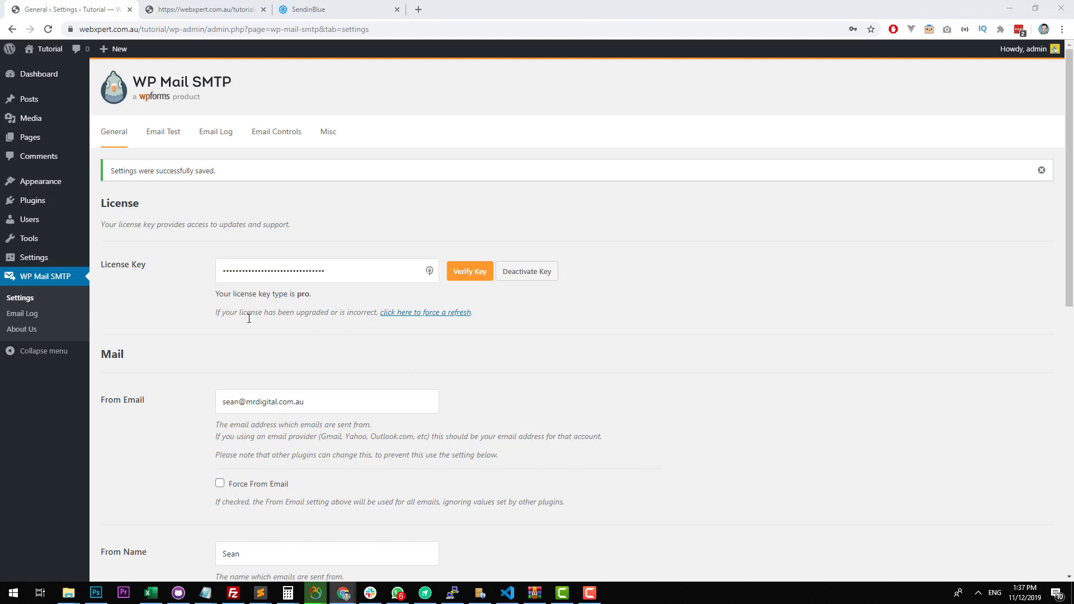
# In WordPress, compare WP Mail SMTP's From Email domain with the site's address and the domain authenticated in Sendinblue.
pyautogui.scroll(-1, 252, 321)
pyautogui.scroll(1, 252, 321)
pyautogui.click(177, 146)
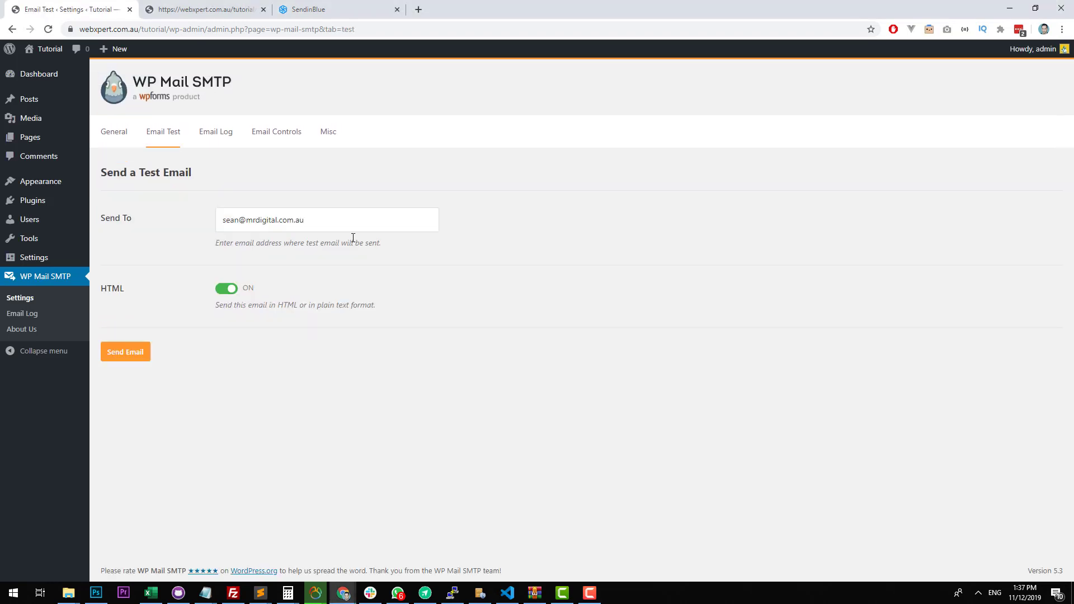
pyautogui.moveTo(28, 208)
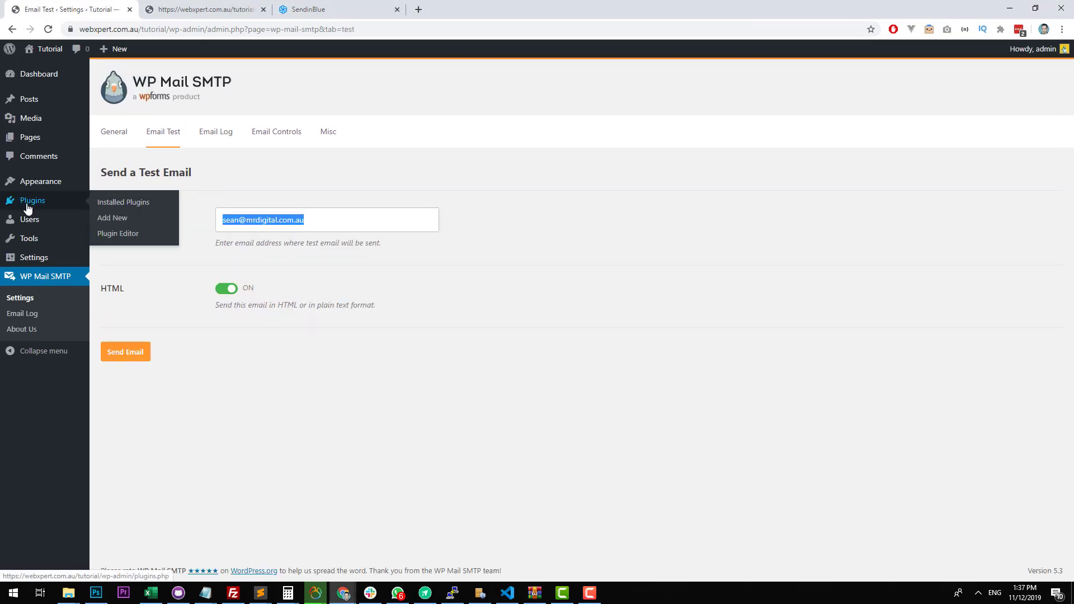
pyautogui.click(120, 133)
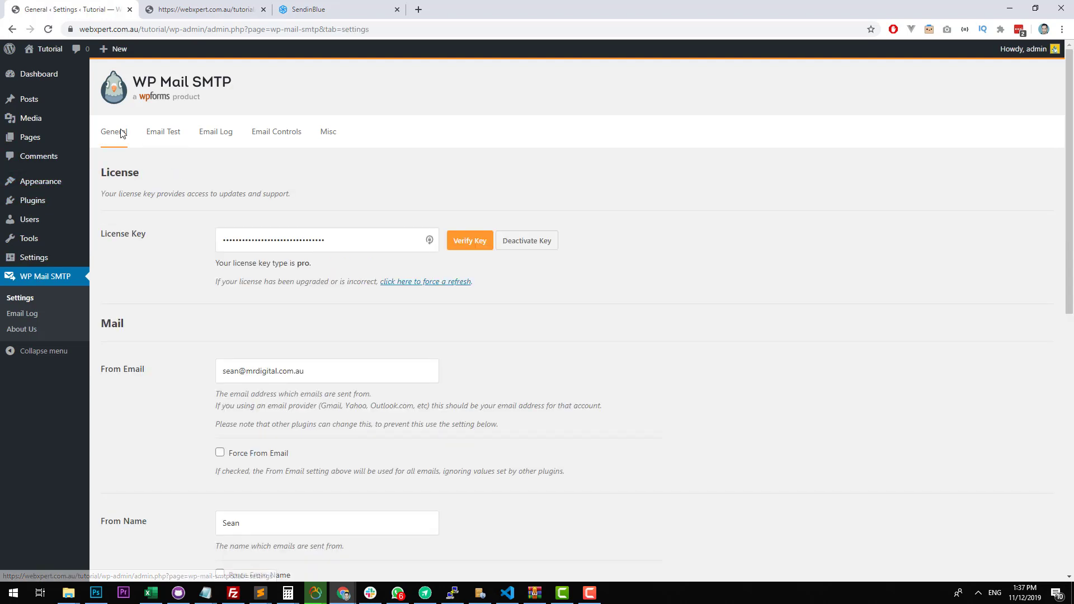
pyautogui.scroll(-2, 189, 203)
pyautogui.moveTo(307, 258); pyautogui.dragTo(106, 244)
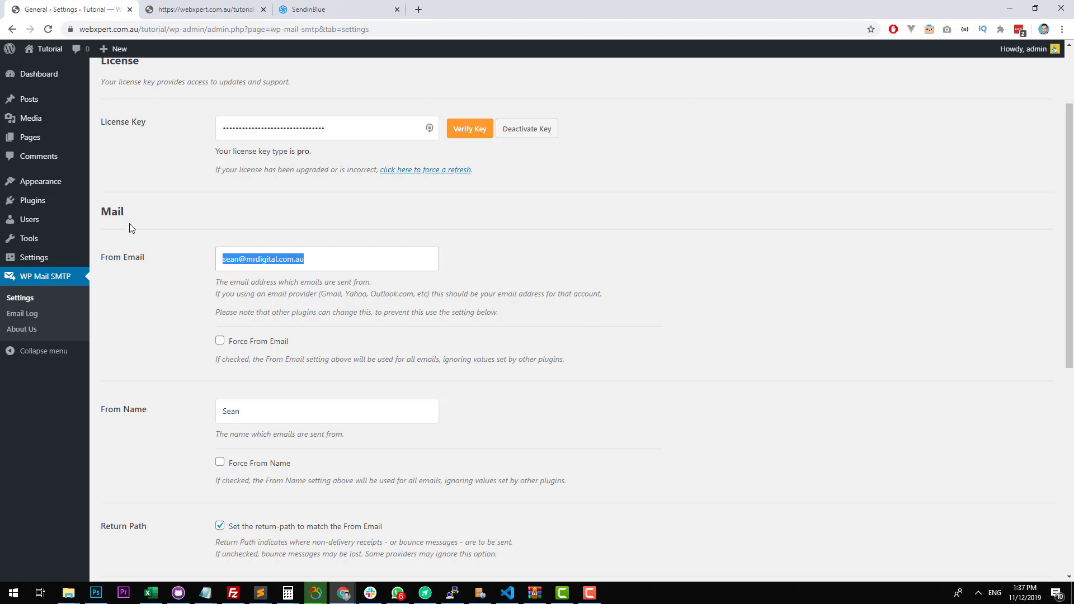
pyautogui.moveTo(138, 29); pyautogui.dragTo(25, 29)
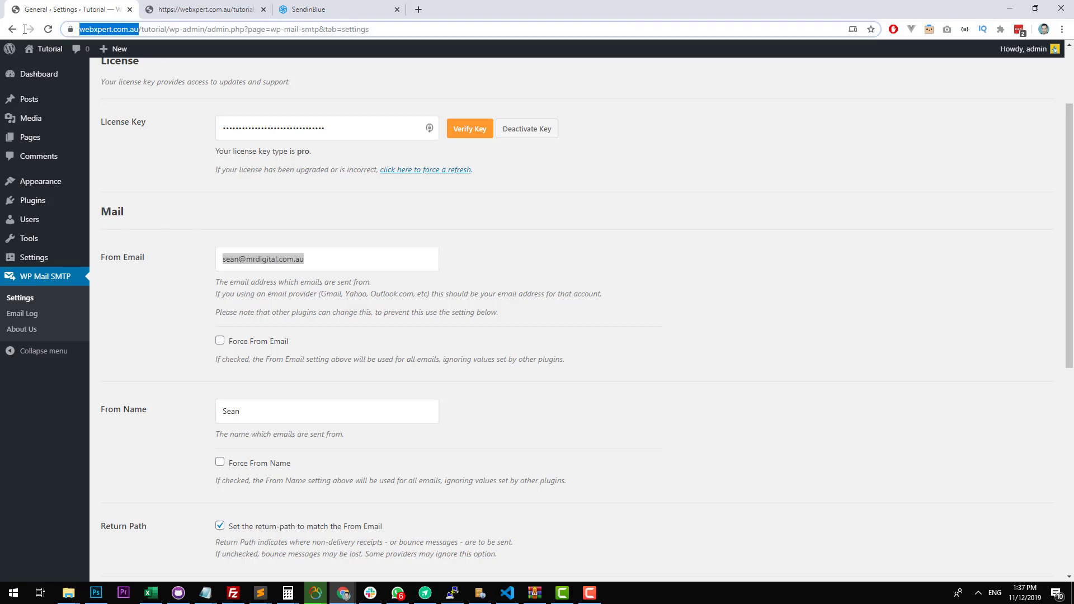
pyautogui.click(140, 29)
pyautogui.moveTo(164, 30); pyautogui.dragTo(95, 29)
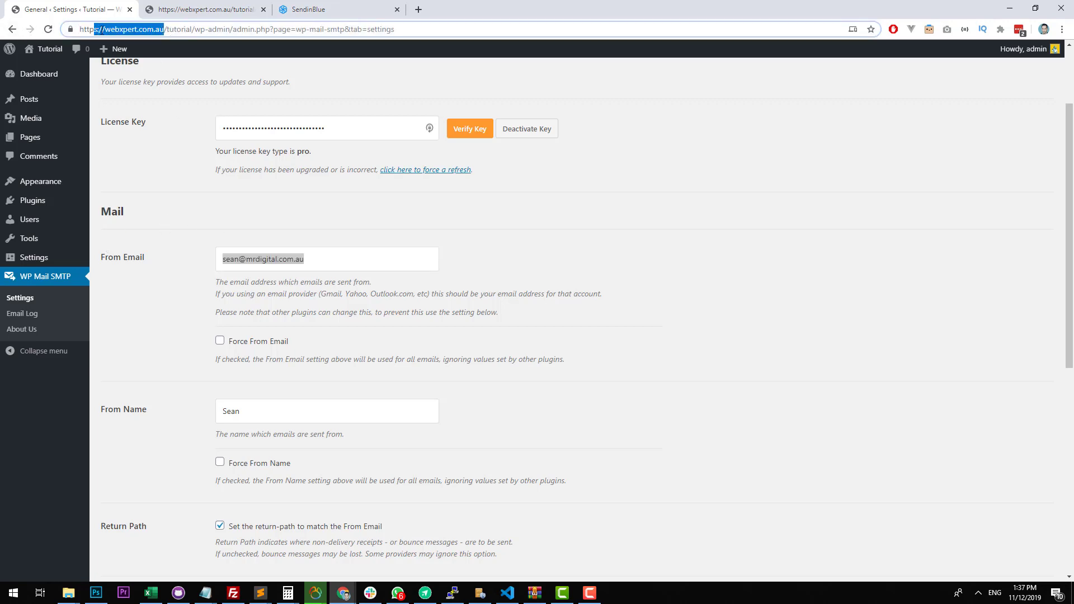
pyautogui.moveTo(331, 259); pyautogui.dragTo(248, 264)
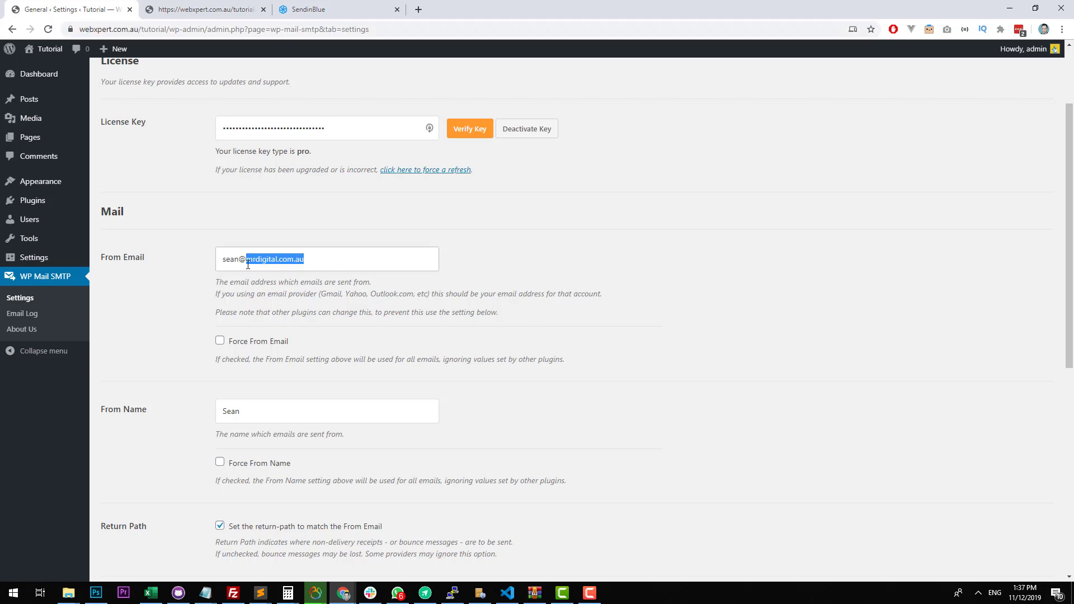
pyautogui.click(323, 7)
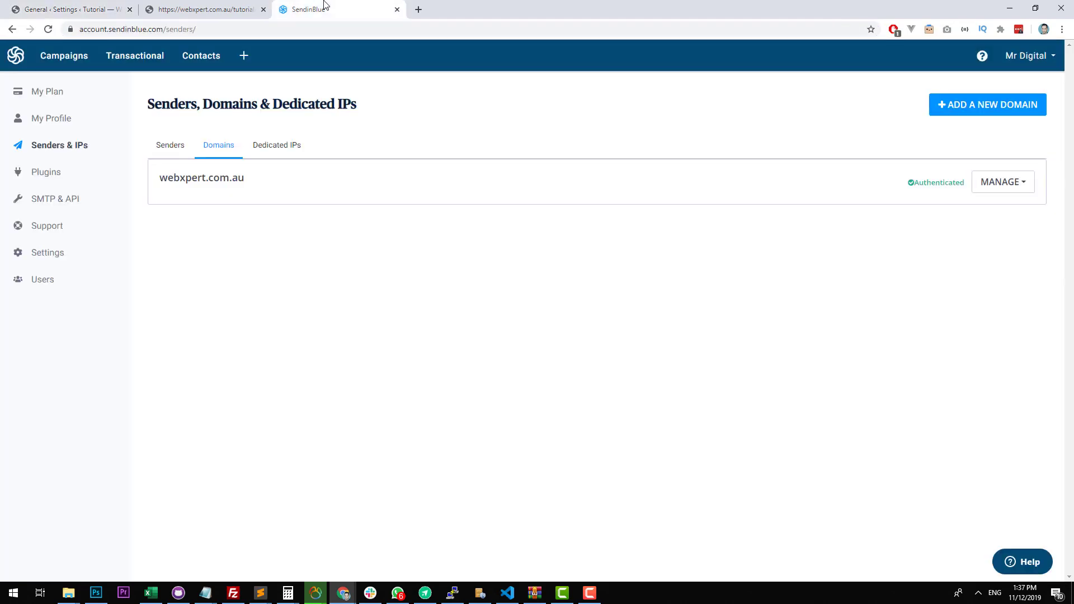
pyautogui.doubleClick(186, 183)
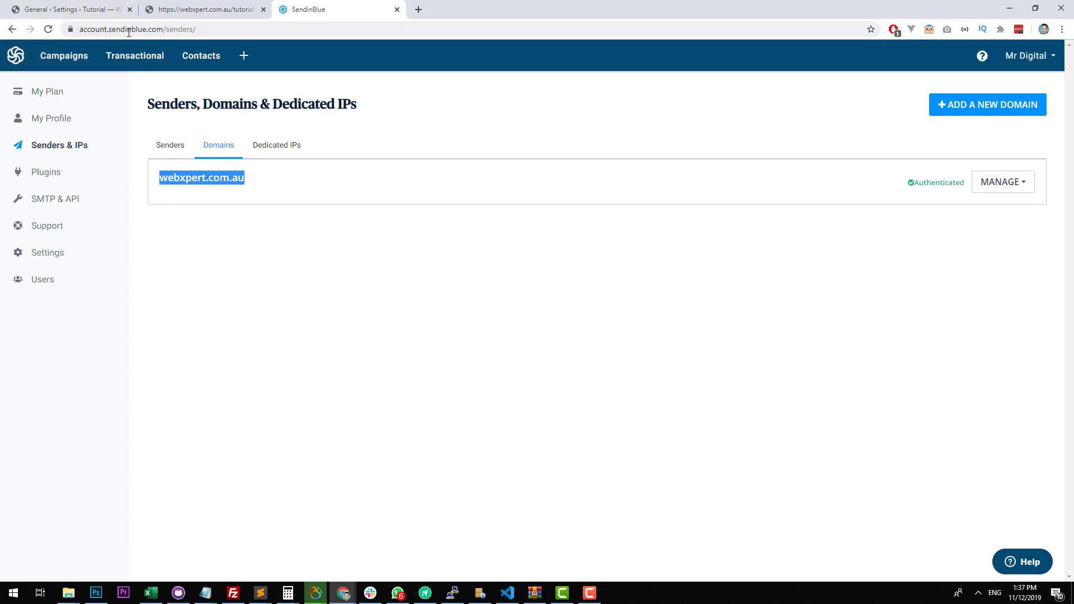
# Change WP Mail SMTP's From Email in WordPress to a noreply address at webxpert.com.au and save the settings.
pyautogui.click(78, 9)
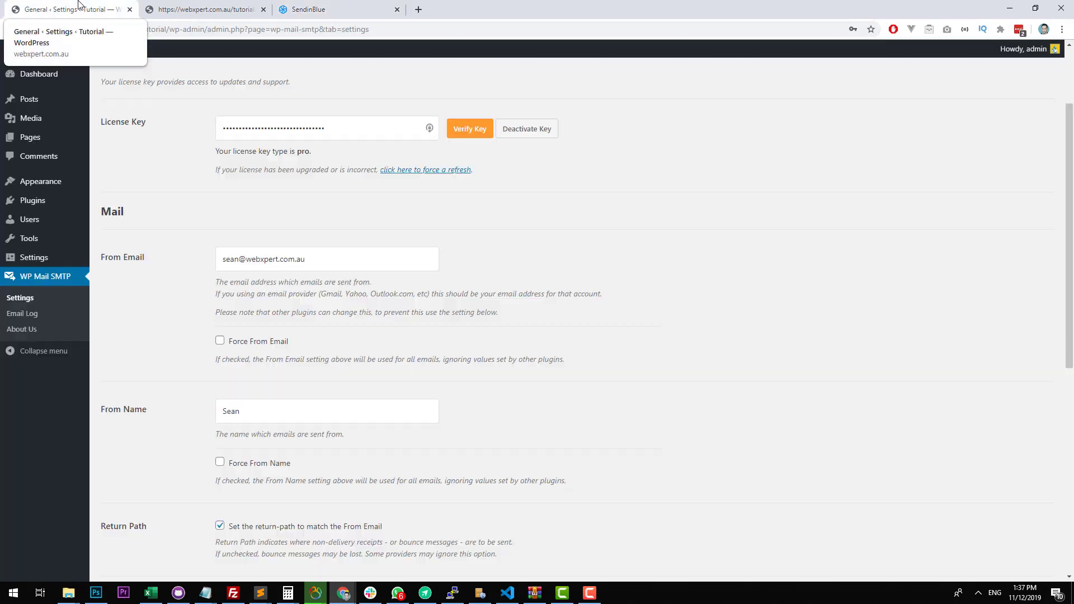
pyautogui.doubleClick(242, 261)
pyautogui.write('b')
pyautogui.write('oreply')
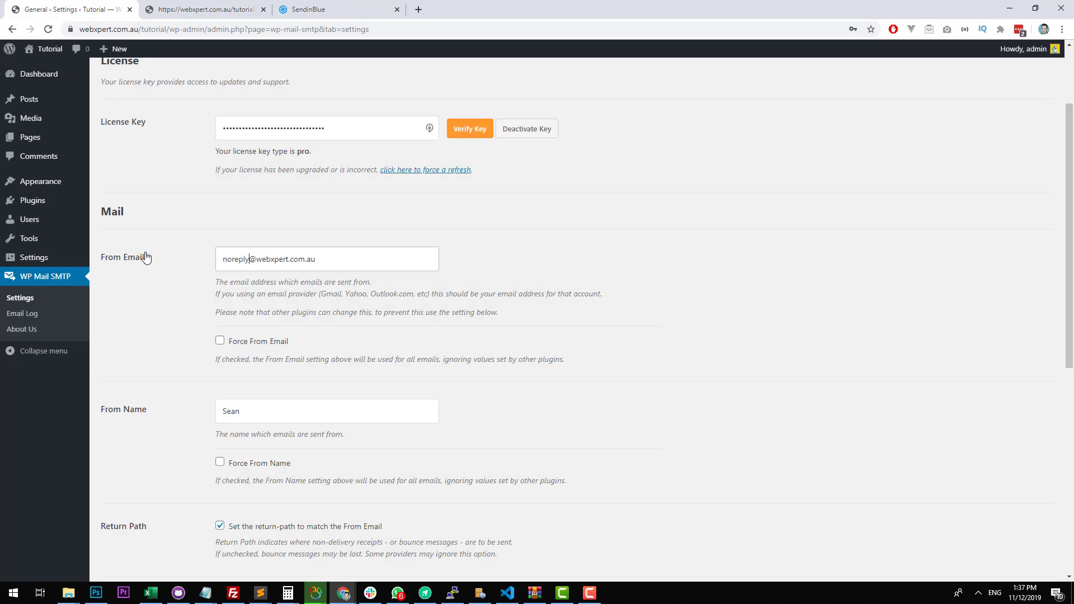
pyautogui.click(536, 238)
pyautogui.click(293, 8)
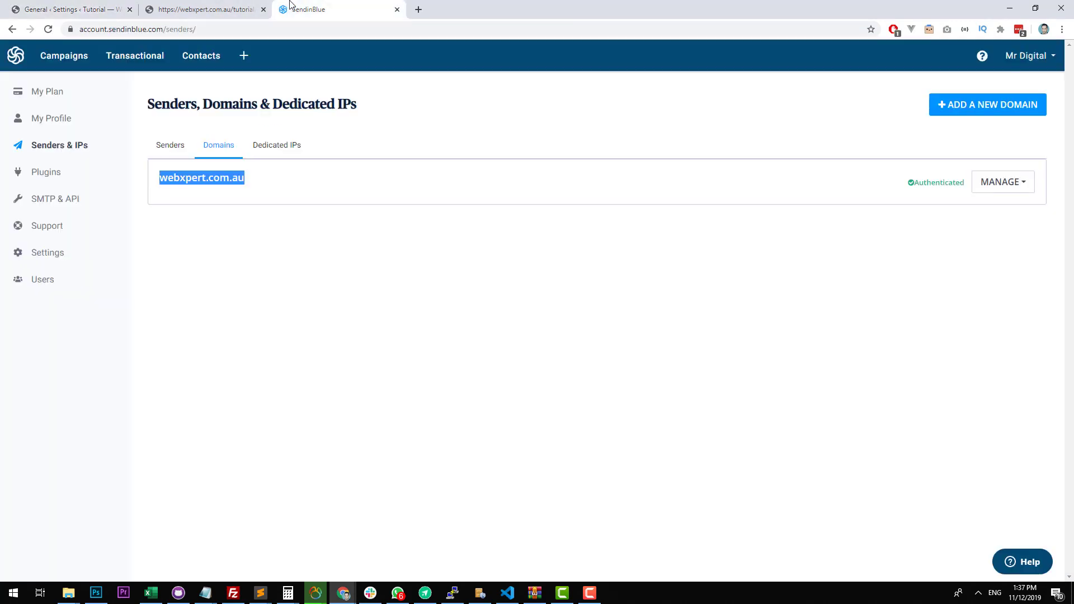
pyautogui.click(70, 10)
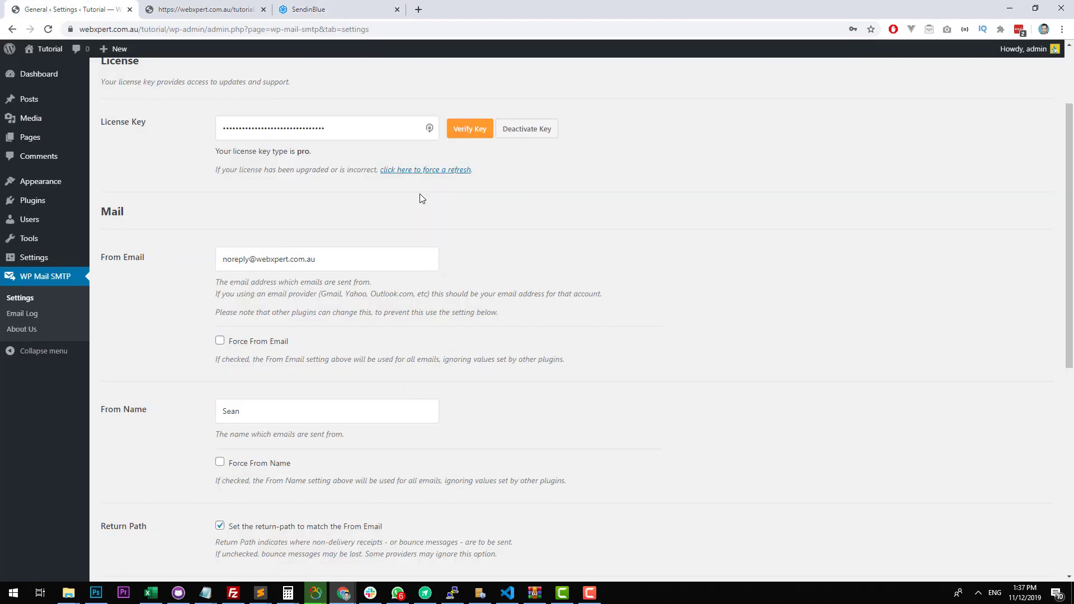
pyautogui.scroll(-6, 419, 194)
pyautogui.scroll(5, 381, 211)
pyautogui.scroll(-4, 380, 211)
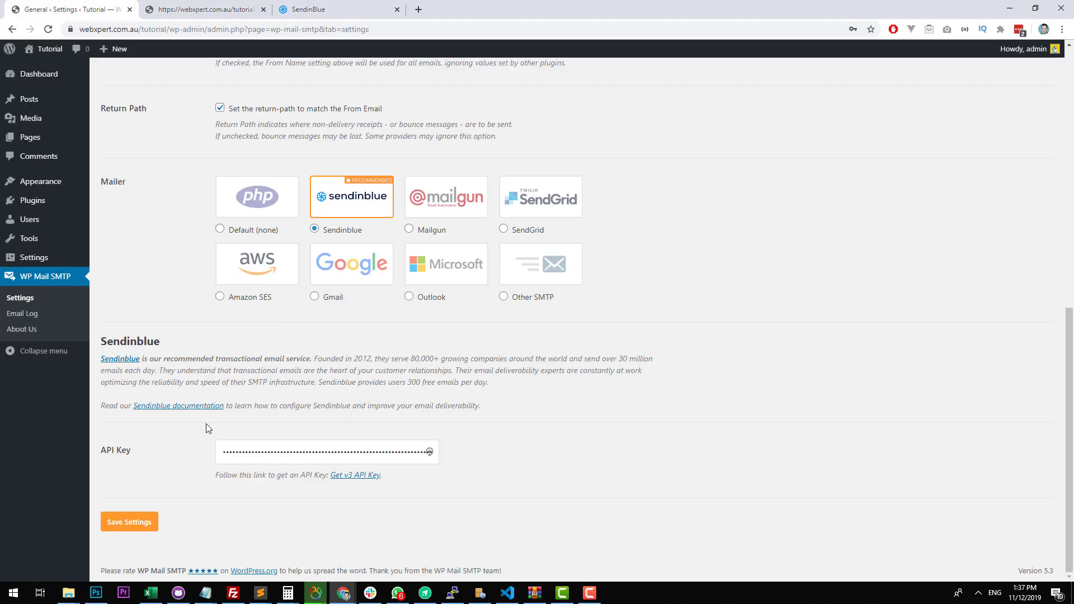
pyautogui.click(144, 523)
# Send an HTML test email from the new sender address and open the received message in Gmail.
pyautogui.click(168, 133)
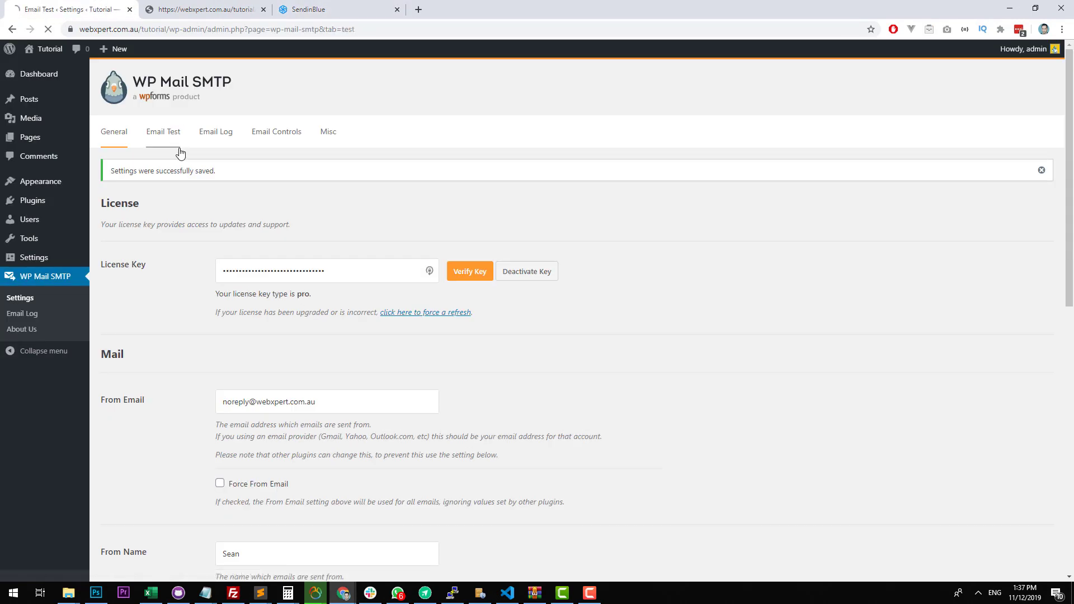
pyautogui.click(134, 354)
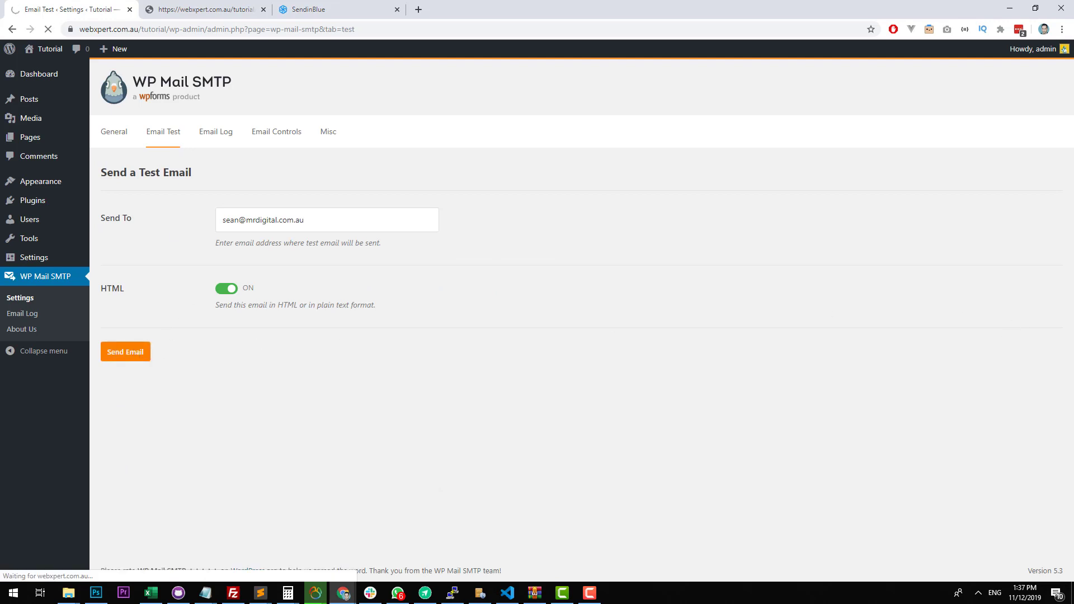
pyautogui.moveTo(1073, 64); pyautogui.dragTo(546, 137)
pyautogui.doubleClick(545, 137)
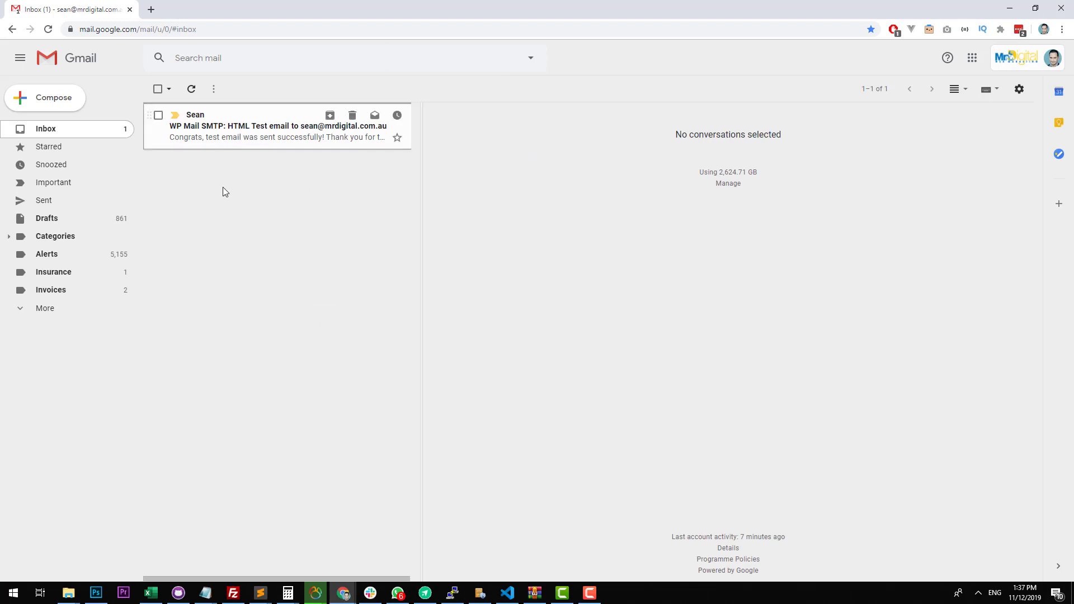
pyautogui.click(252, 141)
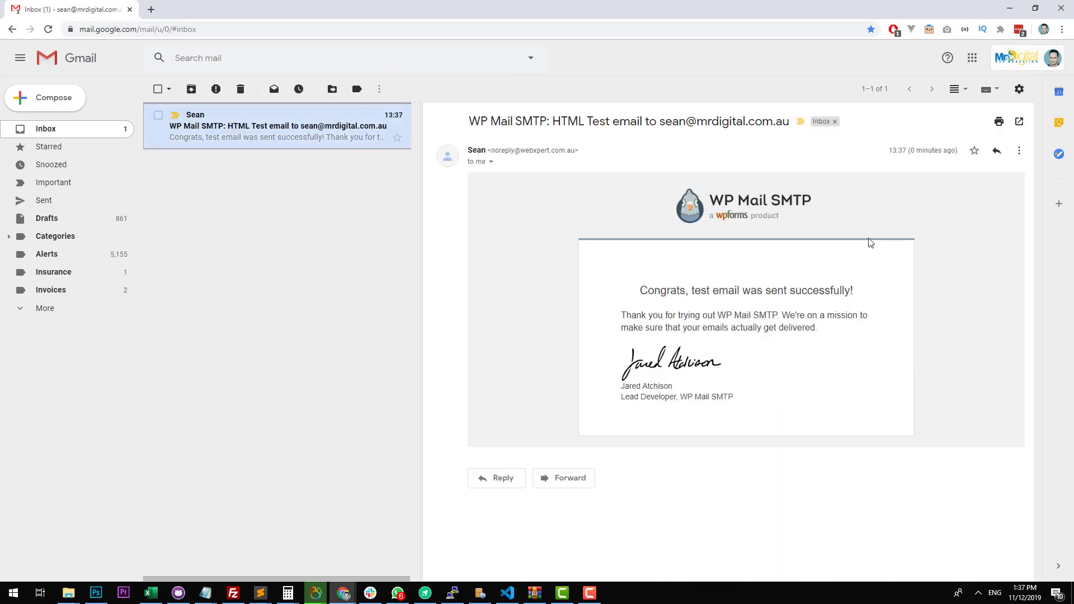
# Show the received test email's header details and check its from address and signing domain.
pyautogui.click(491, 162)
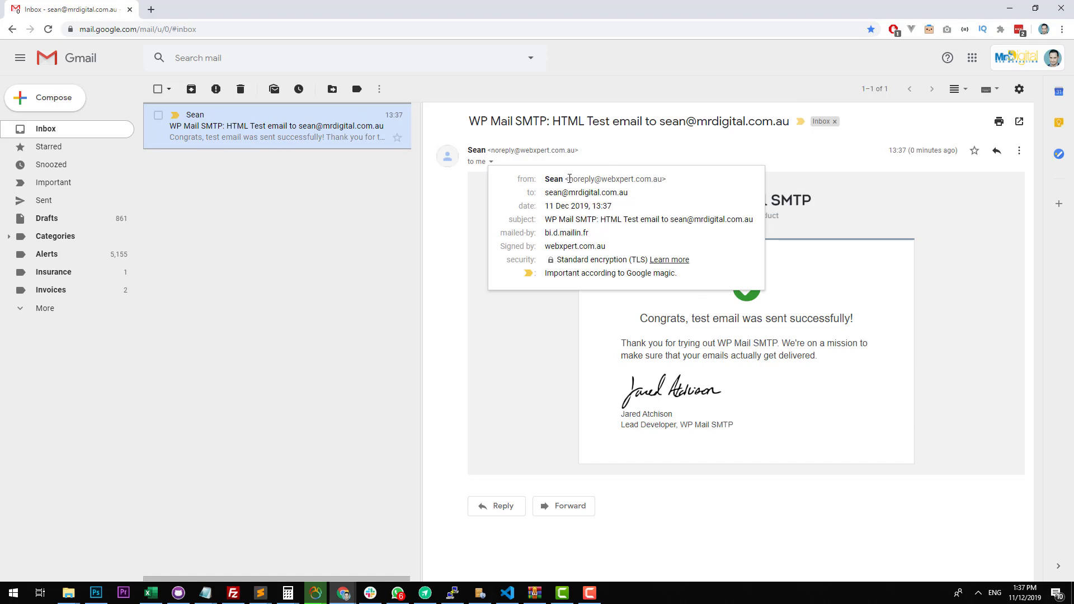
pyautogui.moveTo(569, 179); pyautogui.dragTo(635, 179)
pyautogui.click(728, 187)
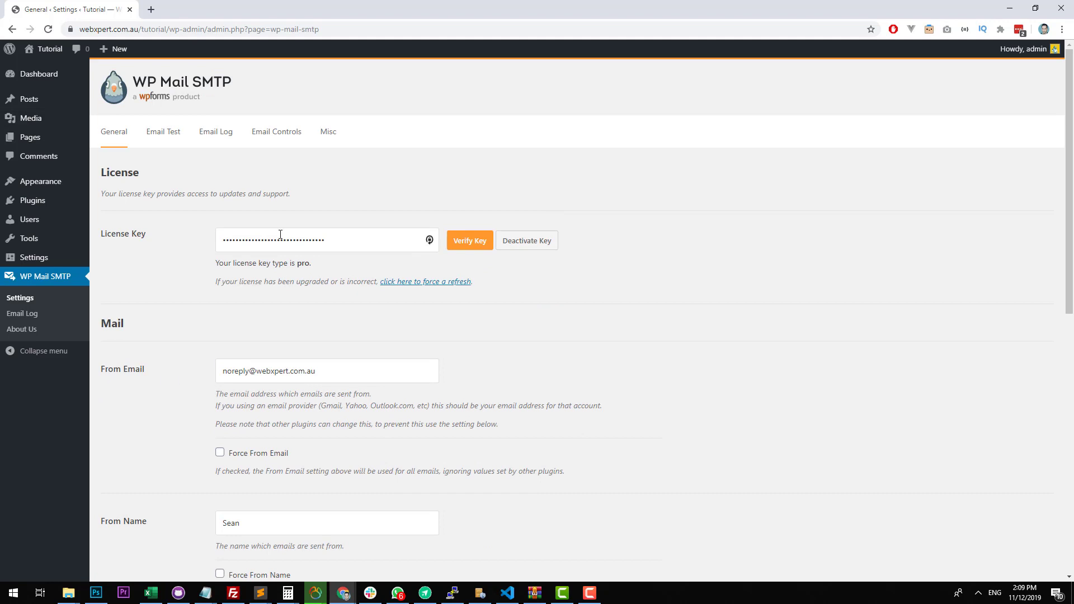
# Open the installed plugins list in WordPress and activate Gravity Forms.
pyautogui.scroll(-8, 280, 234)
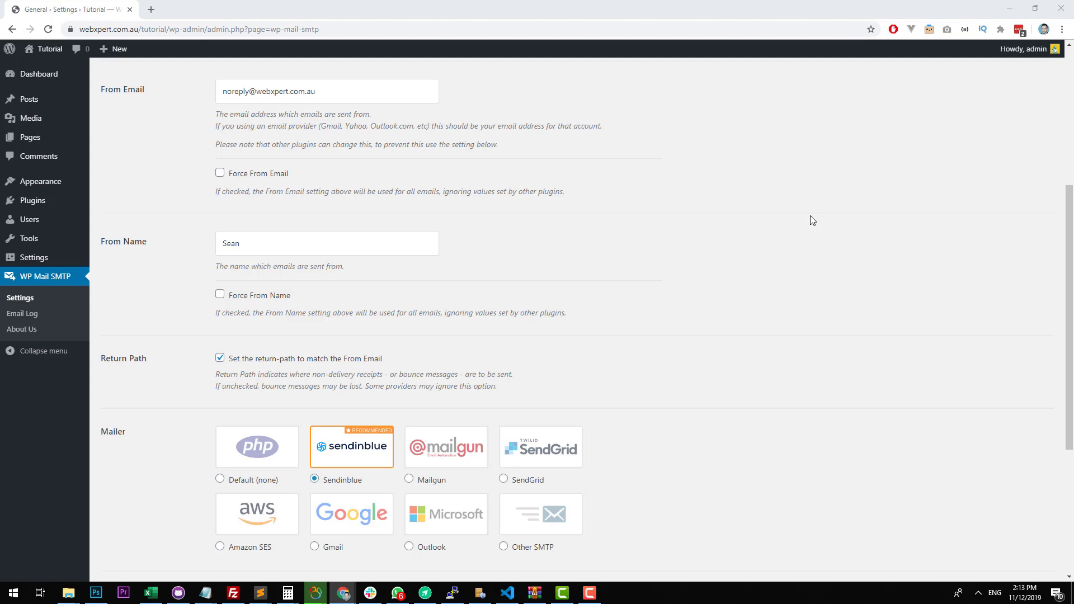
pyautogui.click(67, 203)
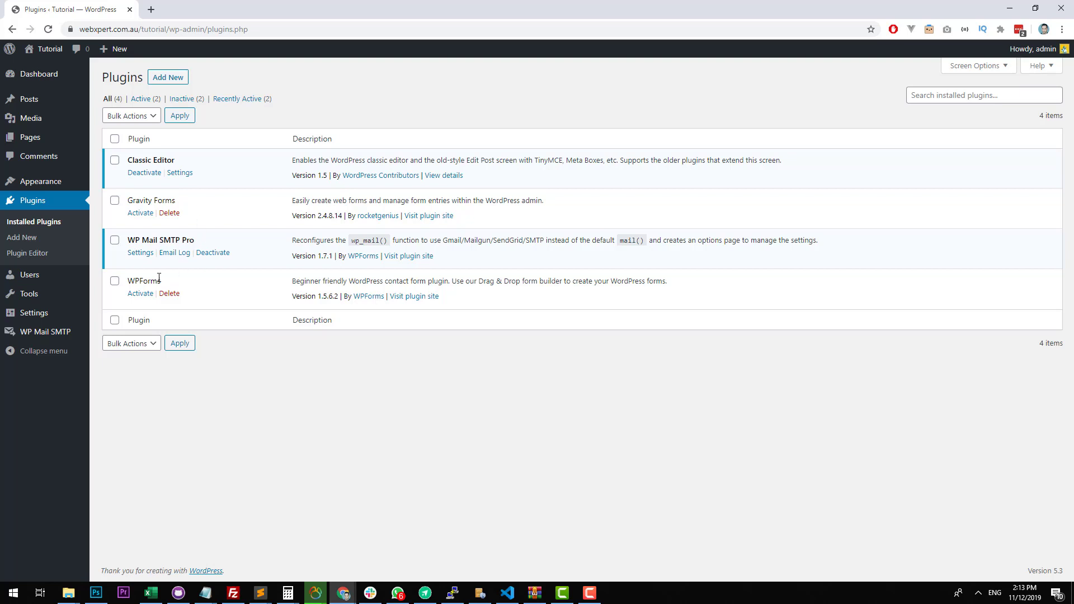
pyautogui.moveTo(160, 283); pyautogui.dragTo(130, 286)
pyautogui.click(158, 284)
pyautogui.moveTo(195, 240); pyautogui.dragTo(128, 241)
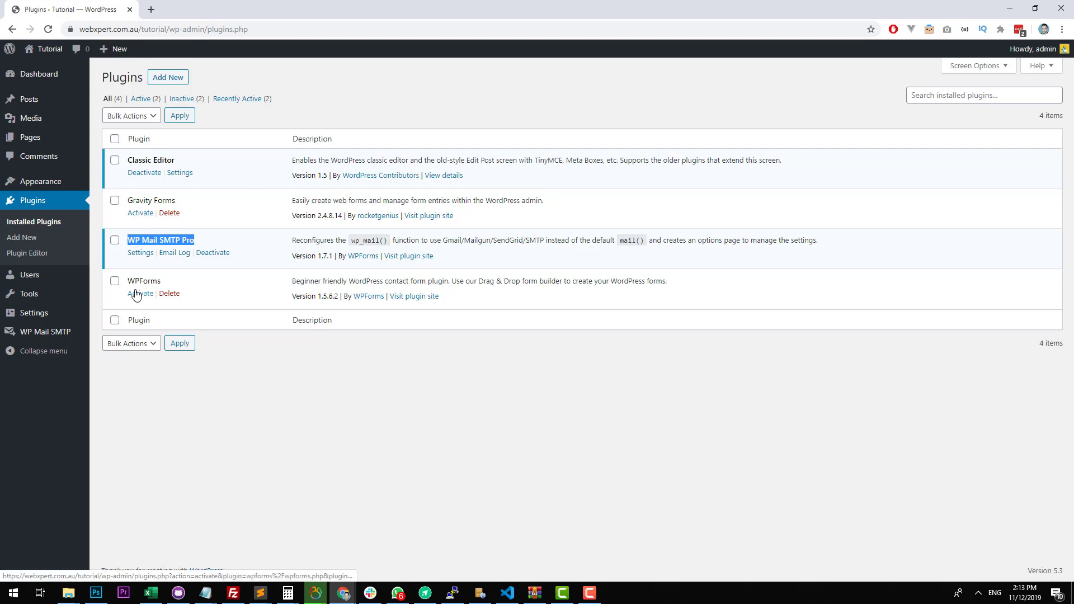
pyautogui.click(163, 263)
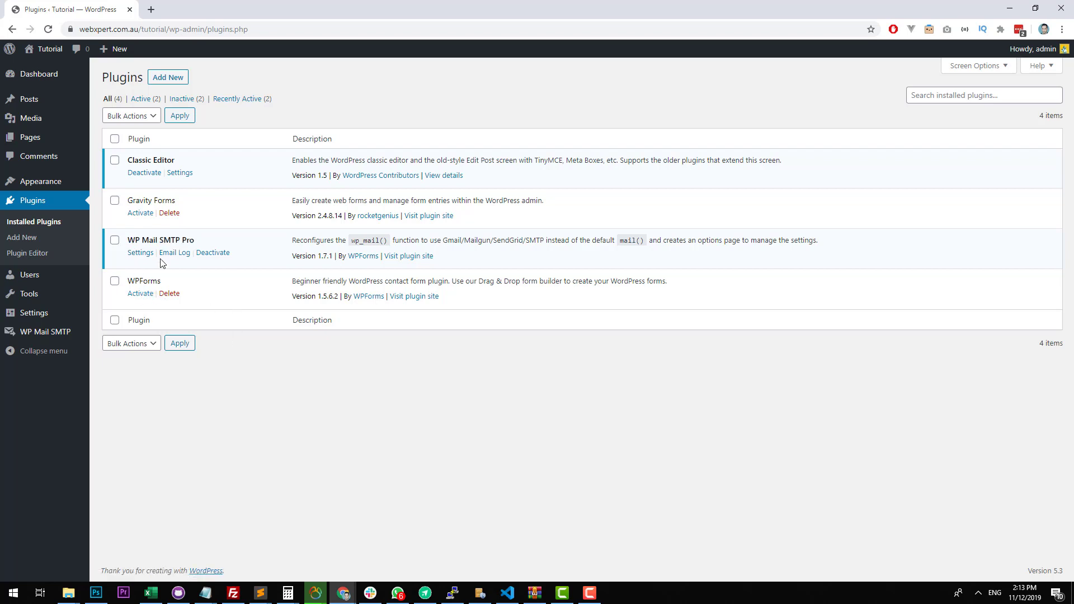
pyautogui.click(150, 217)
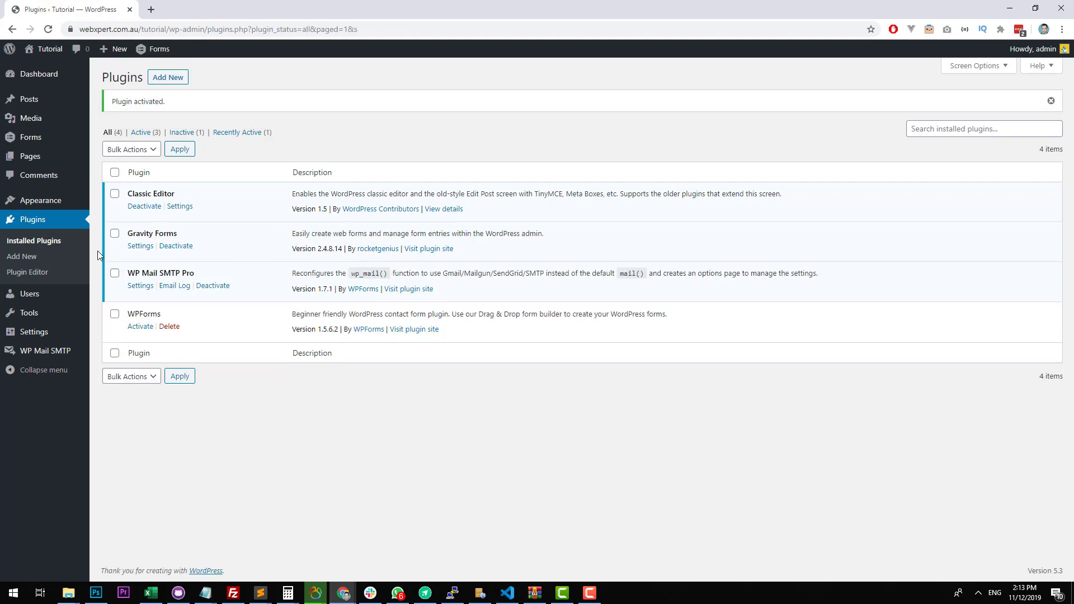
# Create a new Gravity Forms form with the title Test and the description Test.
pyautogui.click(65, 138)
pyautogui.write('Test')
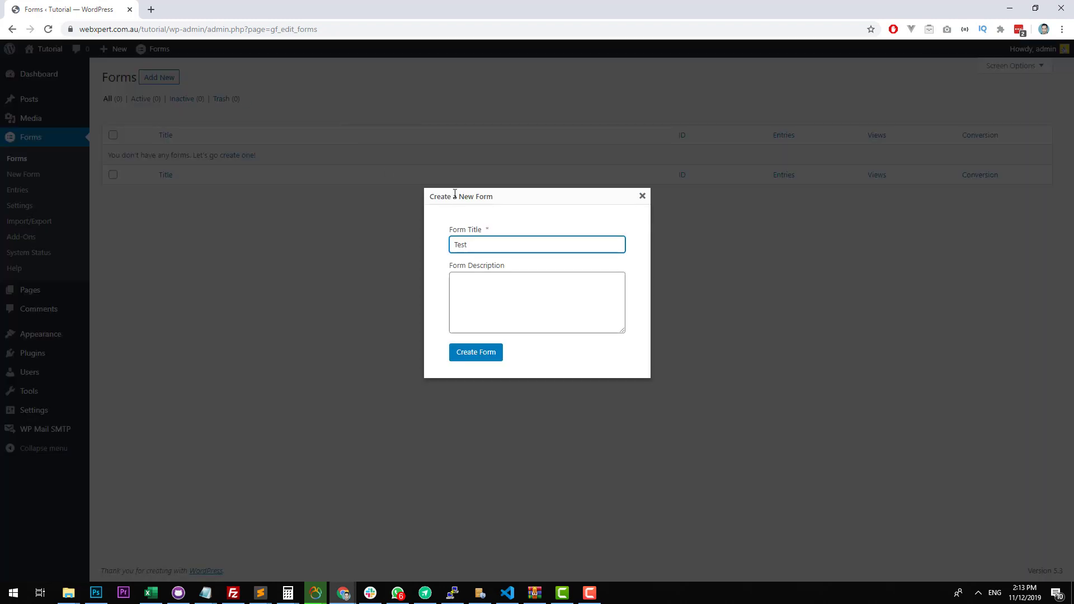
pyautogui.click(510, 319)
pyautogui.write('Test')
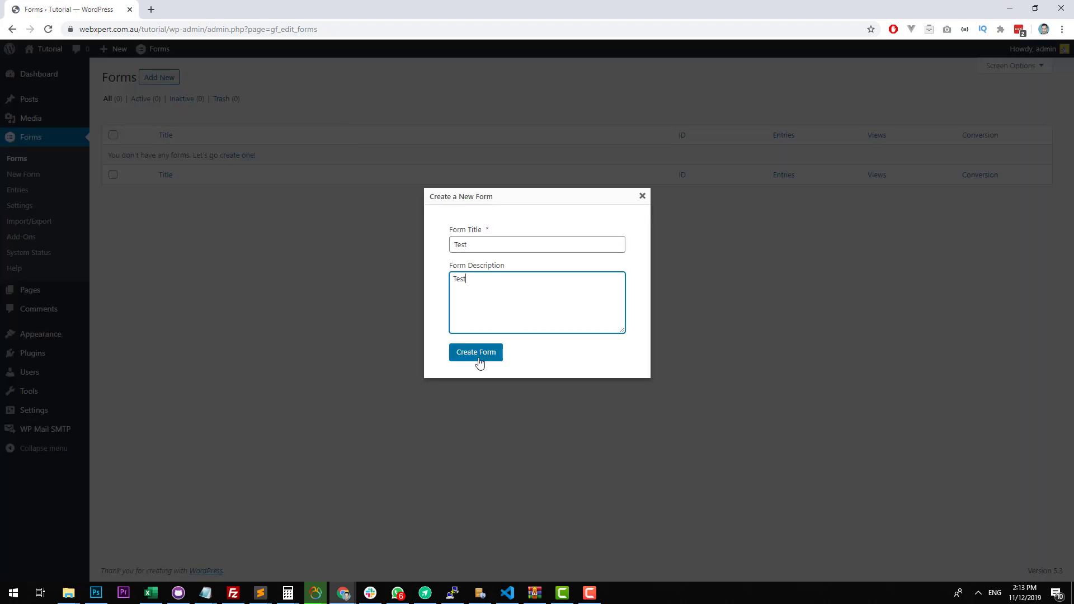
pyautogui.click(479, 363)
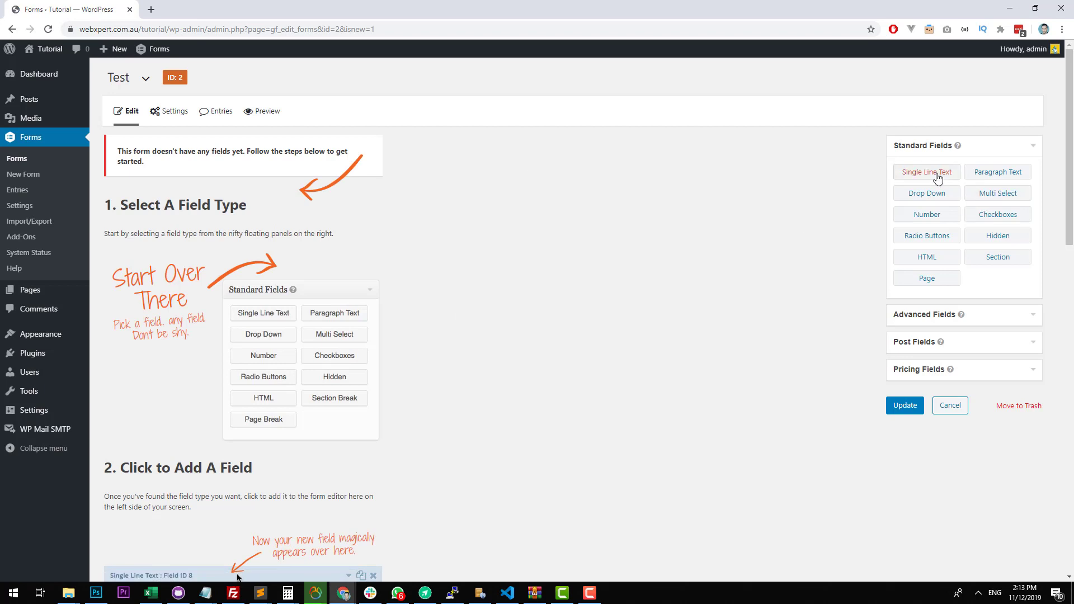
# Add Name, Email, Phone and Paragraph Text fields to the Test form, in that order.
pyautogui.click(988, 314)
pyautogui.moveTo(946, 204); pyautogui.dragTo(291, 216)
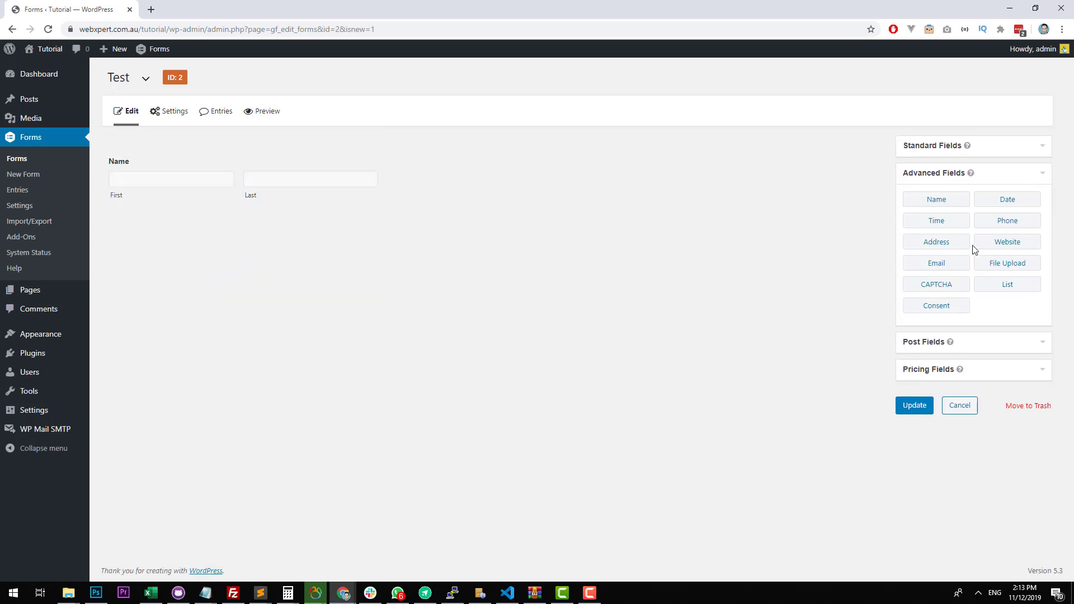
pyautogui.moveTo(945, 263); pyautogui.dragTo(309, 229)
pyautogui.moveTo(1014, 220); pyautogui.dragTo(248, 325)
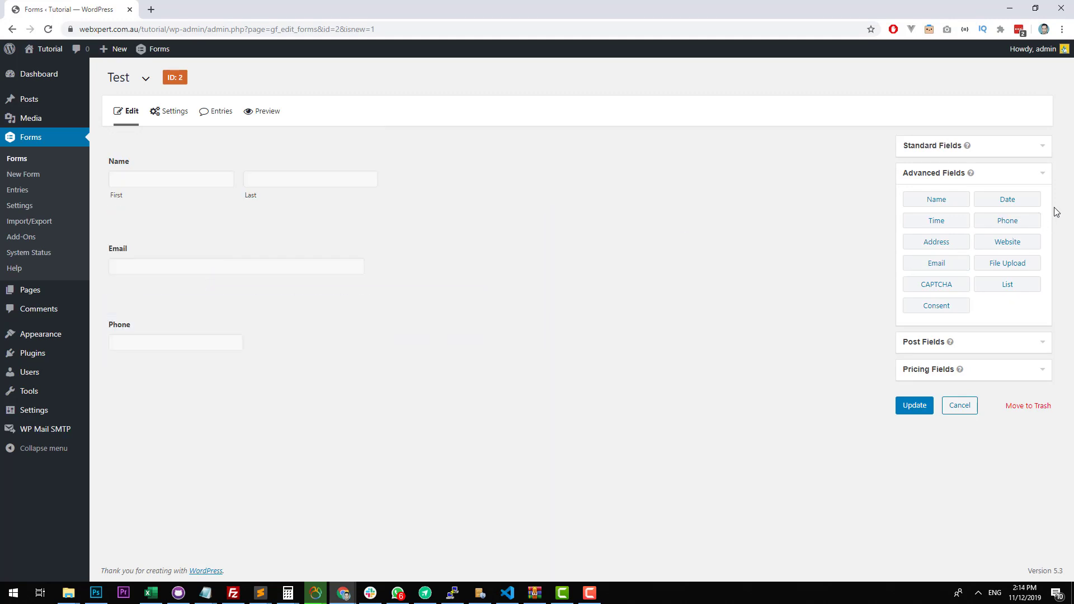
pyautogui.click(1018, 150)
pyautogui.moveTo(1005, 173); pyautogui.dragTo(230, 387)
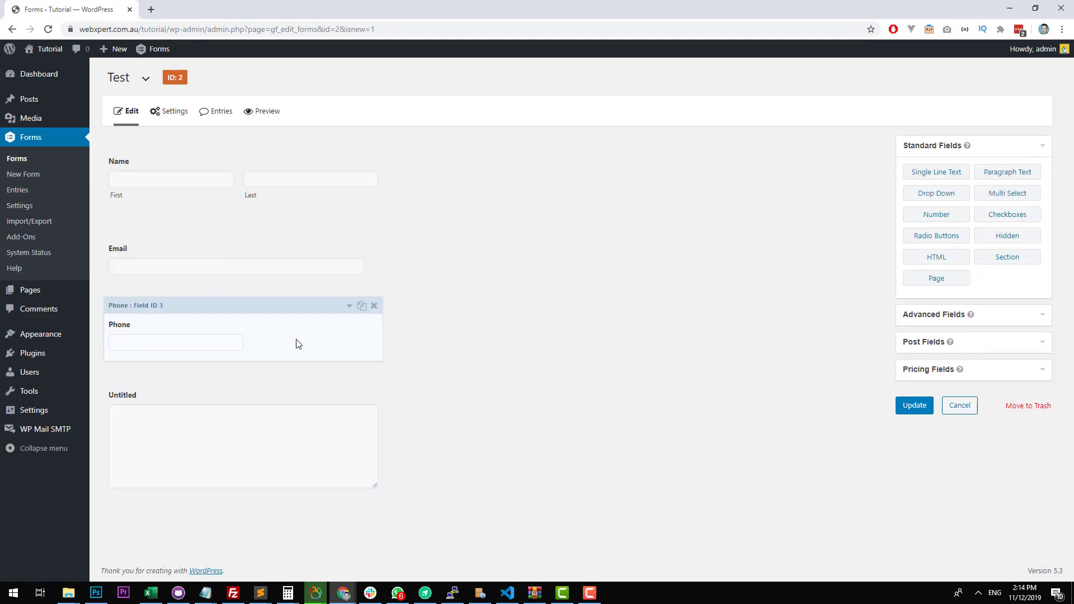
# Make the Name and Email fields of the Test form required.
pyautogui.click(235, 200)
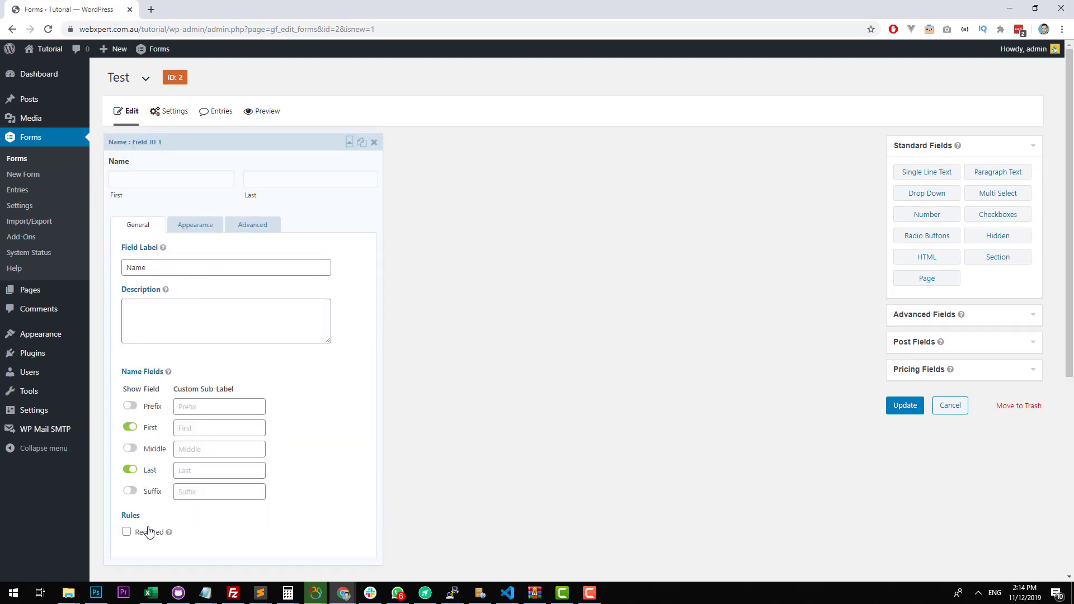
pyautogui.click(149, 532)
pyautogui.click(208, 165)
pyautogui.click(161, 242)
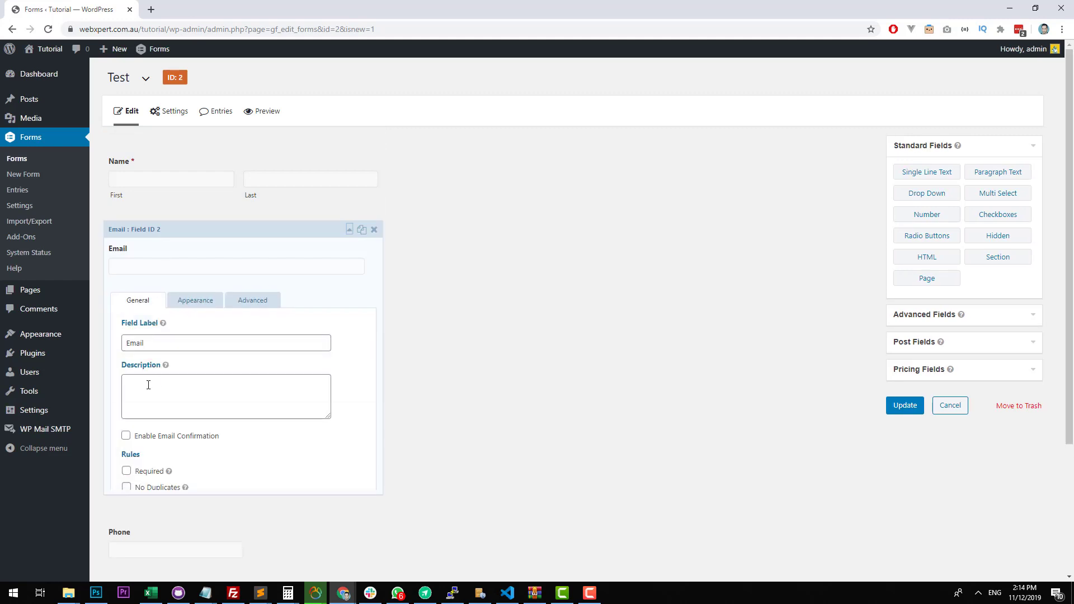
pyautogui.click(148, 470)
# Set the Phone field's format to International and make the field required.
pyautogui.scroll(-3, 224, 369)
pyautogui.click(194, 343)
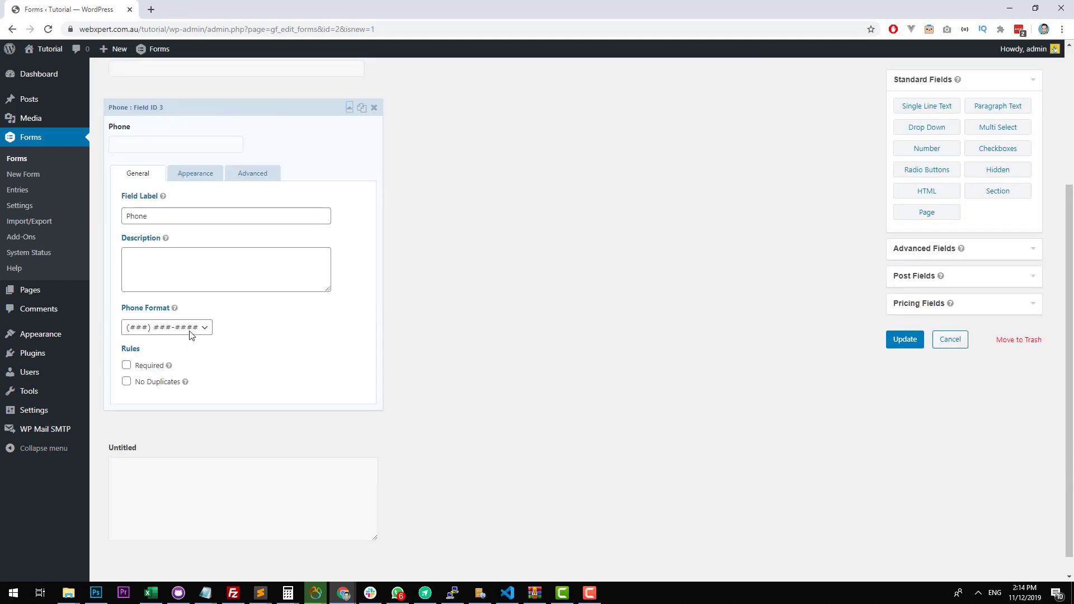
pyautogui.click(190, 328)
pyautogui.click(180, 347)
pyautogui.moveTo(169, 365)
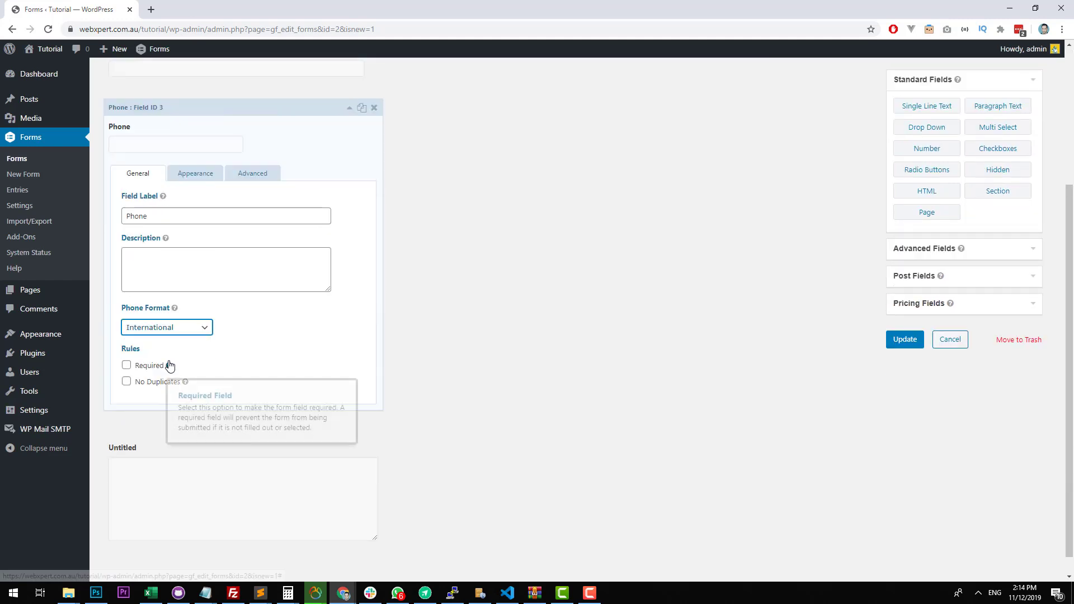
pyautogui.click(190, 327)
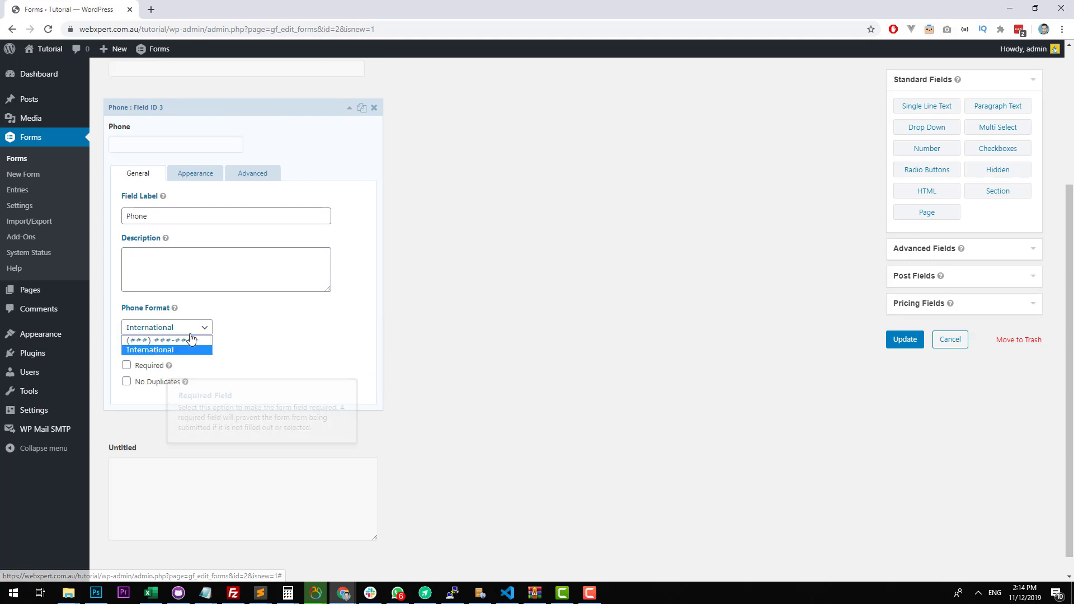
pyautogui.click(153, 351)
pyautogui.click(126, 366)
# Label the paragraph text field "What can we help you with?", make it required, and save the Test form.
pyautogui.click(219, 496)
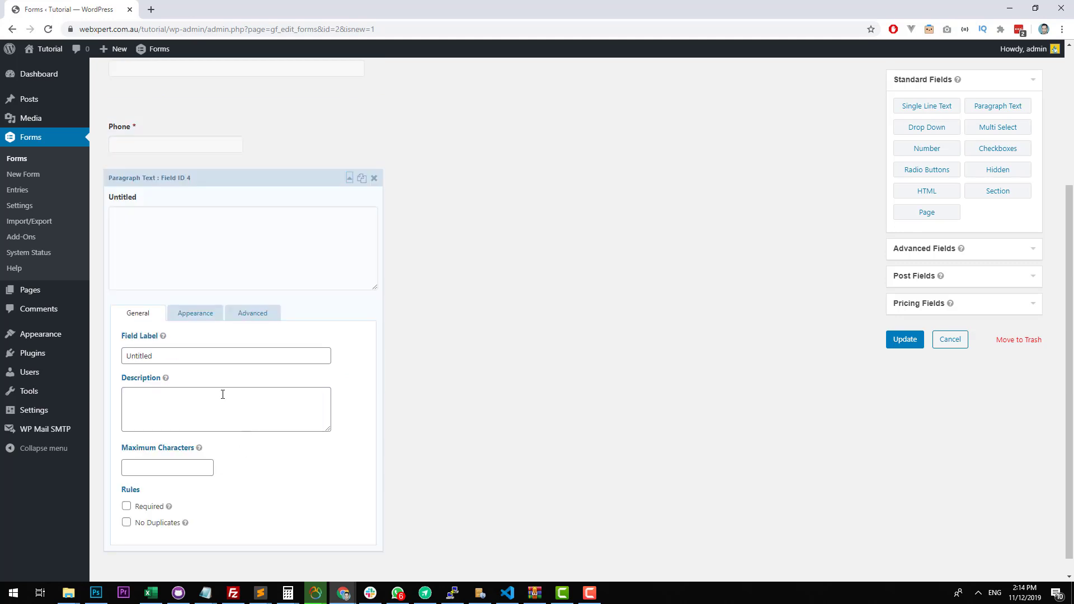
pyautogui.scroll(-1, 223, 394)
pyautogui.moveTo(190, 326); pyautogui.dragTo(59, 322)
pyautogui.write('Wh')
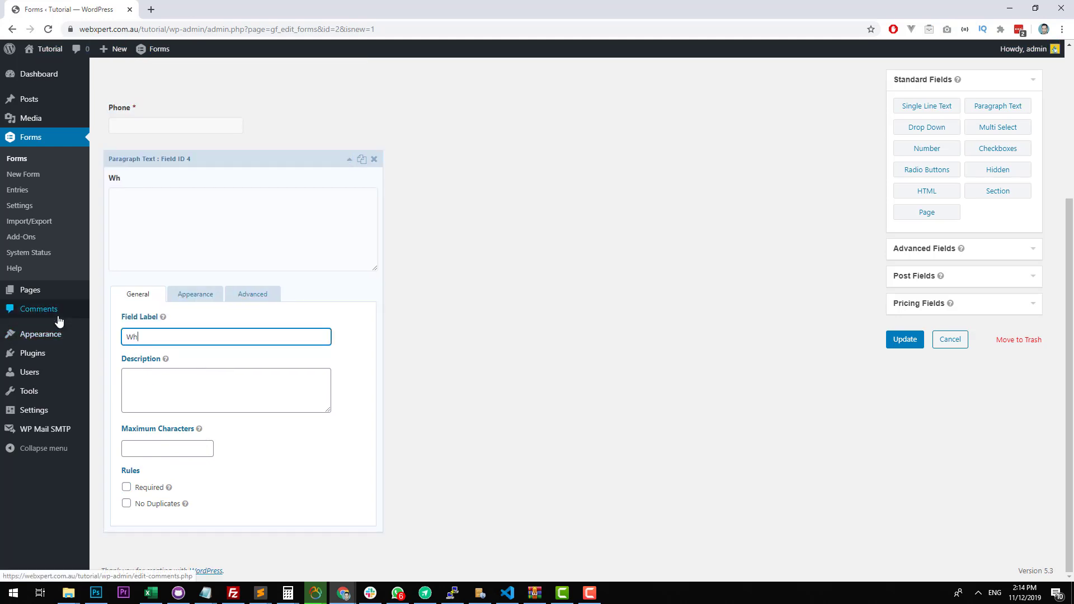
pyautogui.write('at can we help you with?')
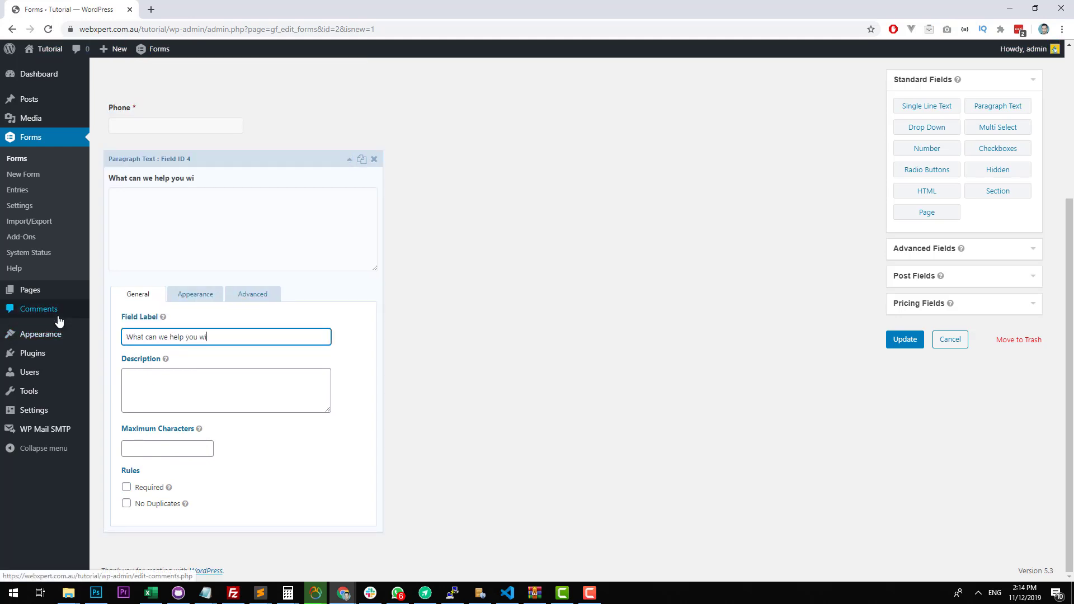
pyautogui.click(155, 488)
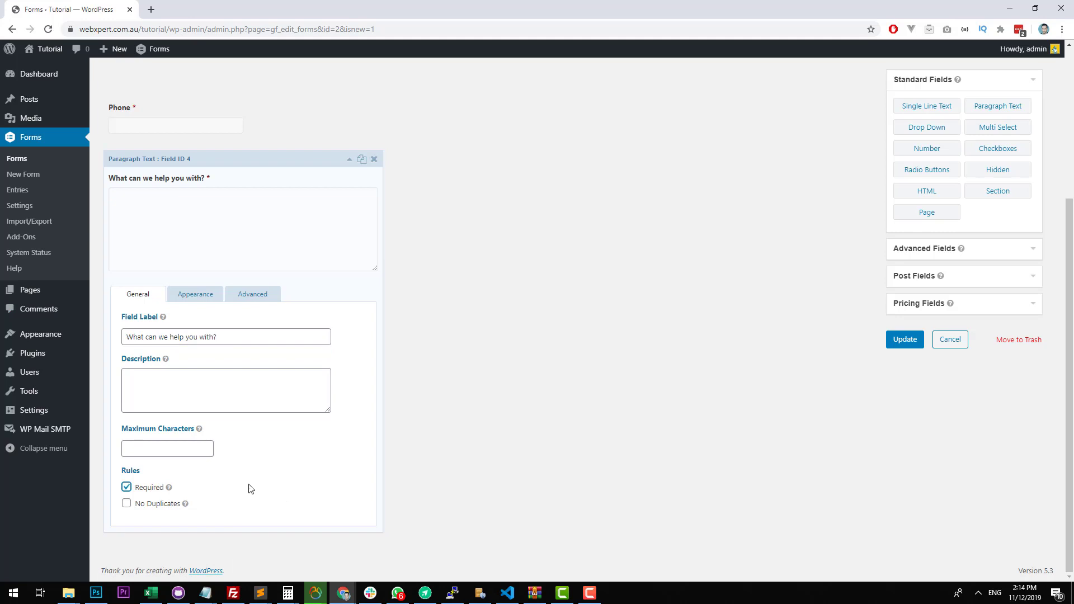
pyautogui.click(905, 340)
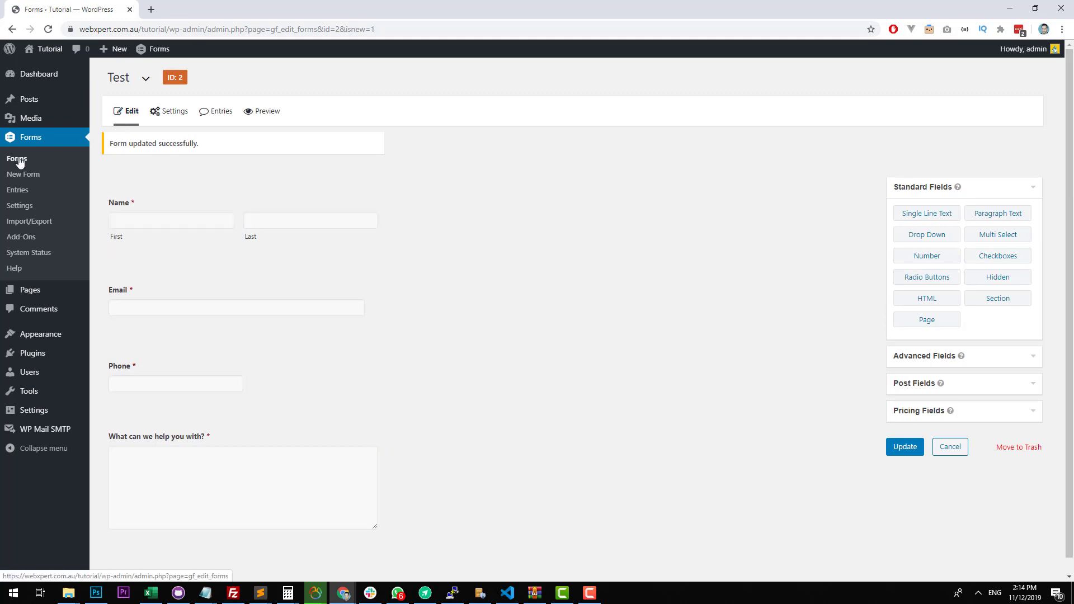
# Insert the Test form into the Home page's content with Ajax enabled, and update and view the page.
pyautogui.click(34, 290)
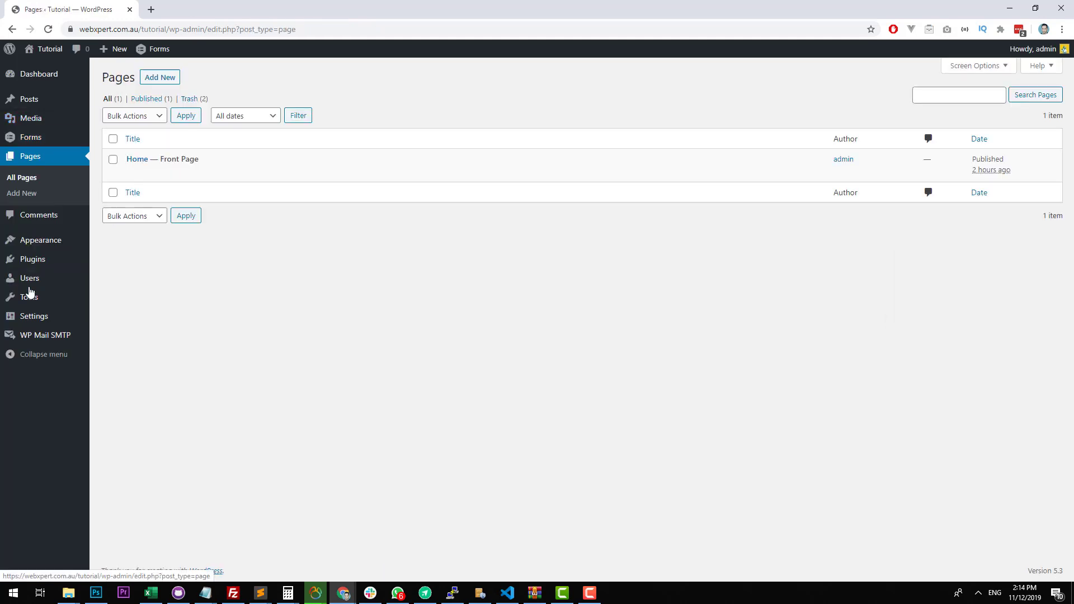
pyautogui.click(141, 162)
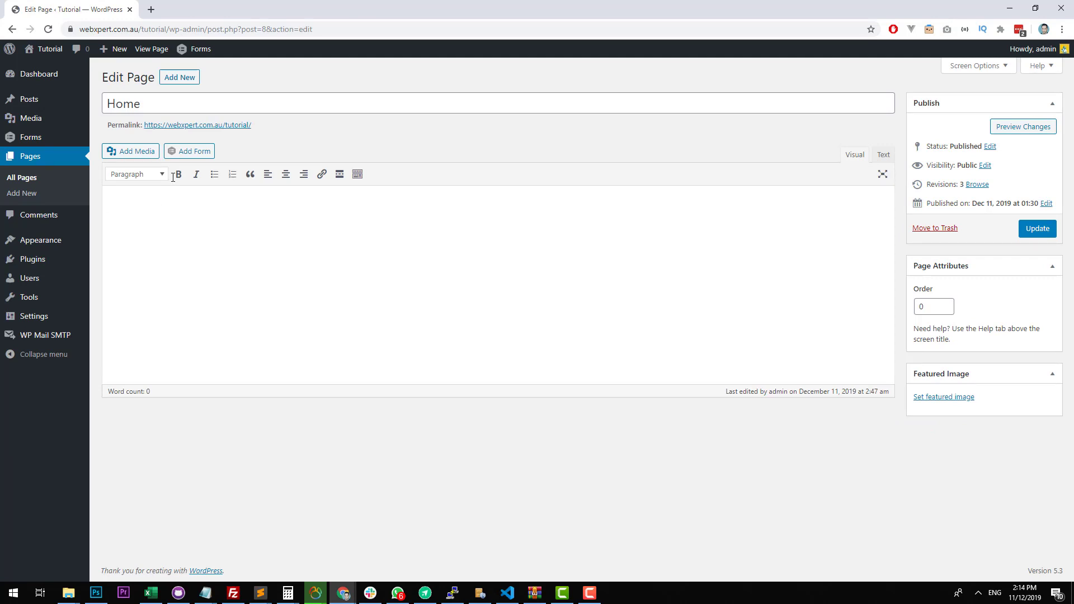
pyautogui.click(73, 257)
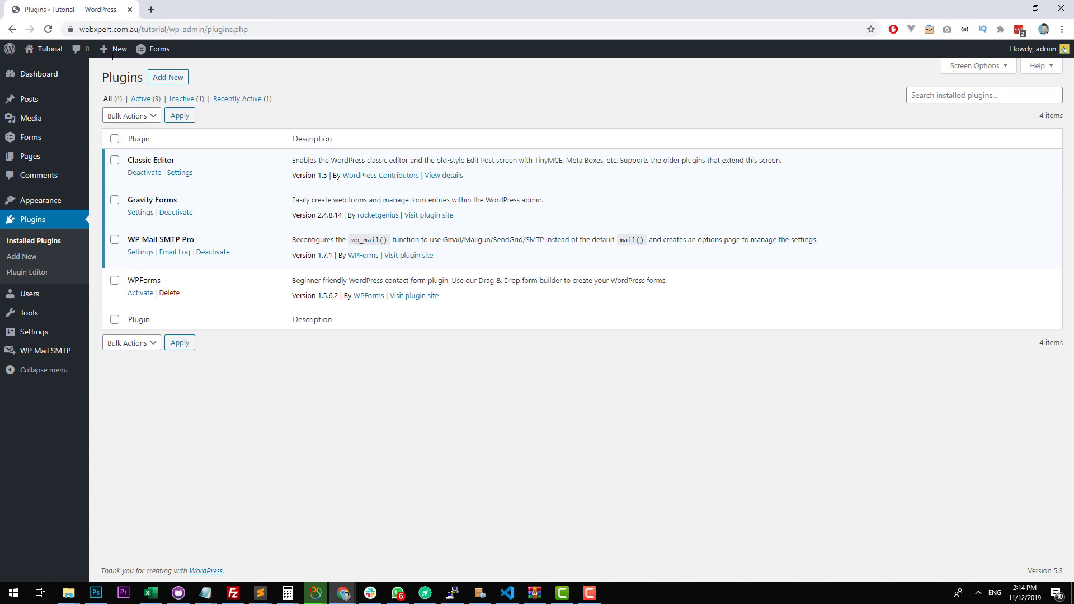
pyautogui.click(17, 35)
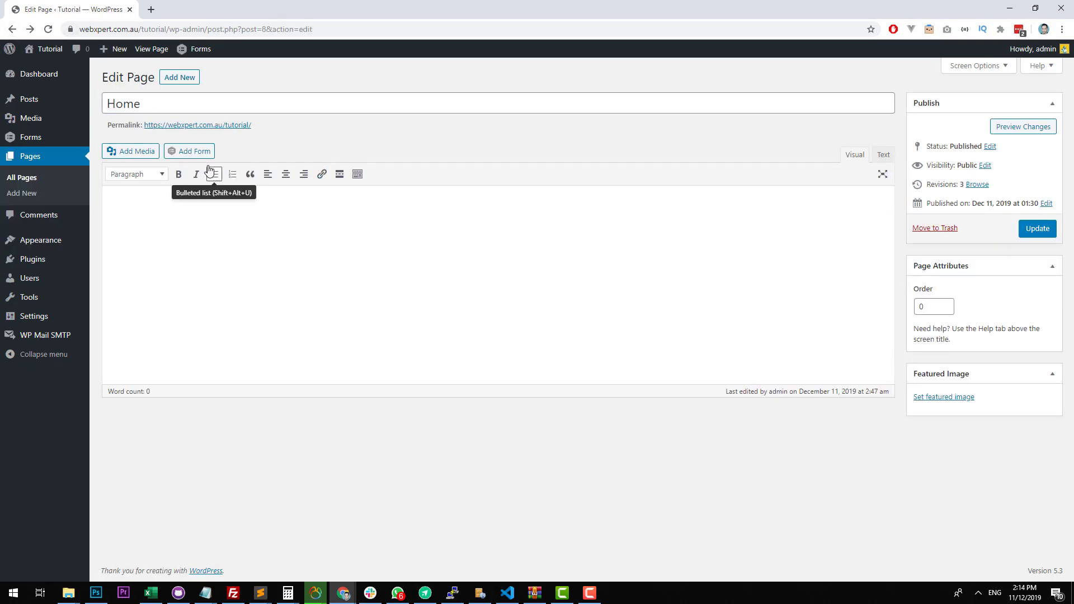
pyautogui.click(201, 151)
pyautogui.click(391, 156)
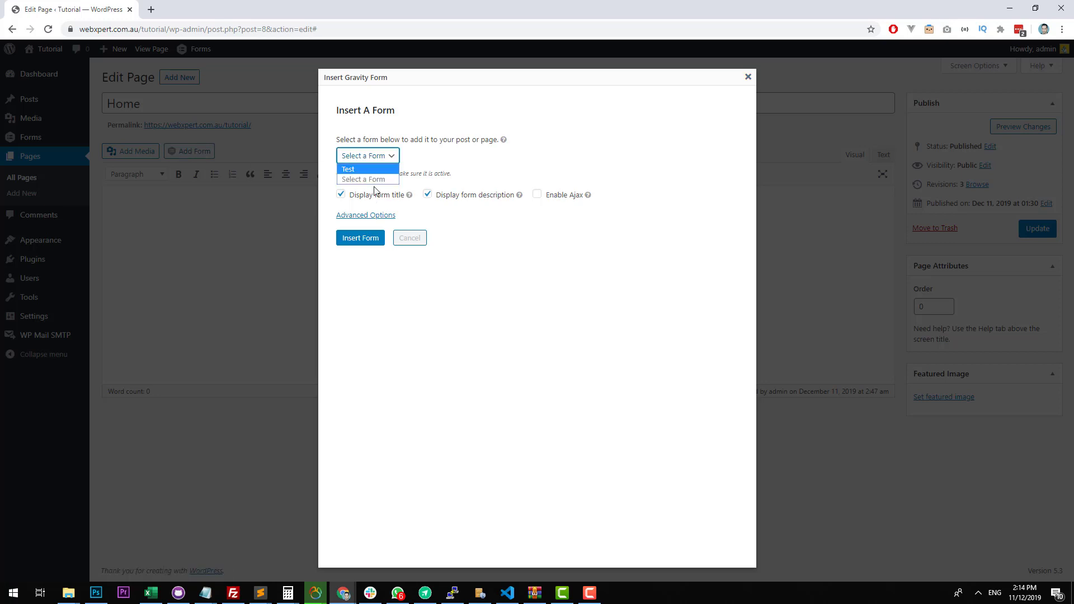
pyautogui.click(378, 170)
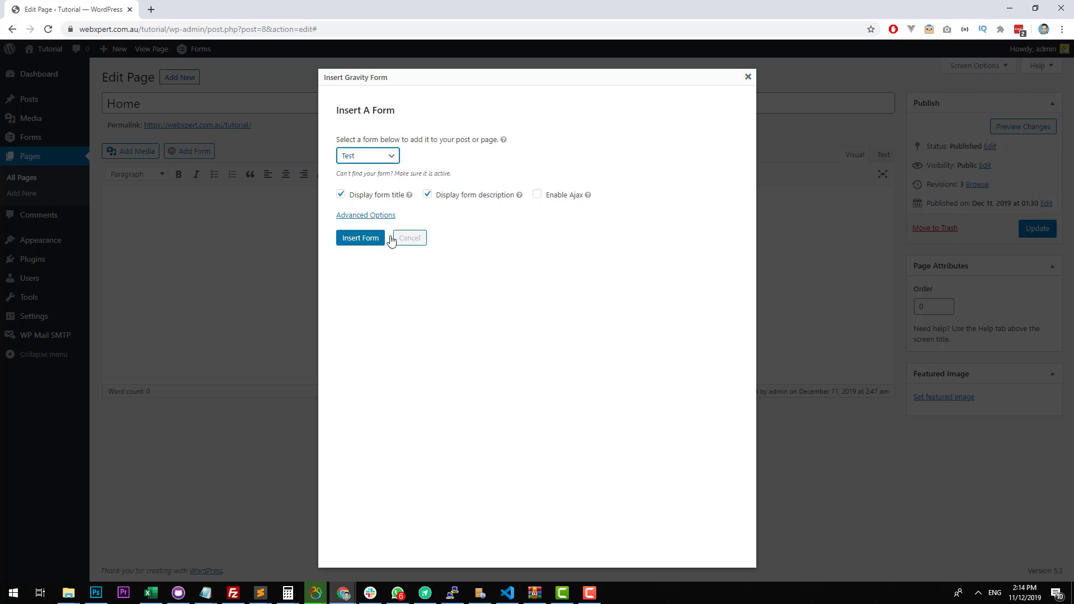
pyautogui.click(550, 196)
pyautogui.click(374, 239)
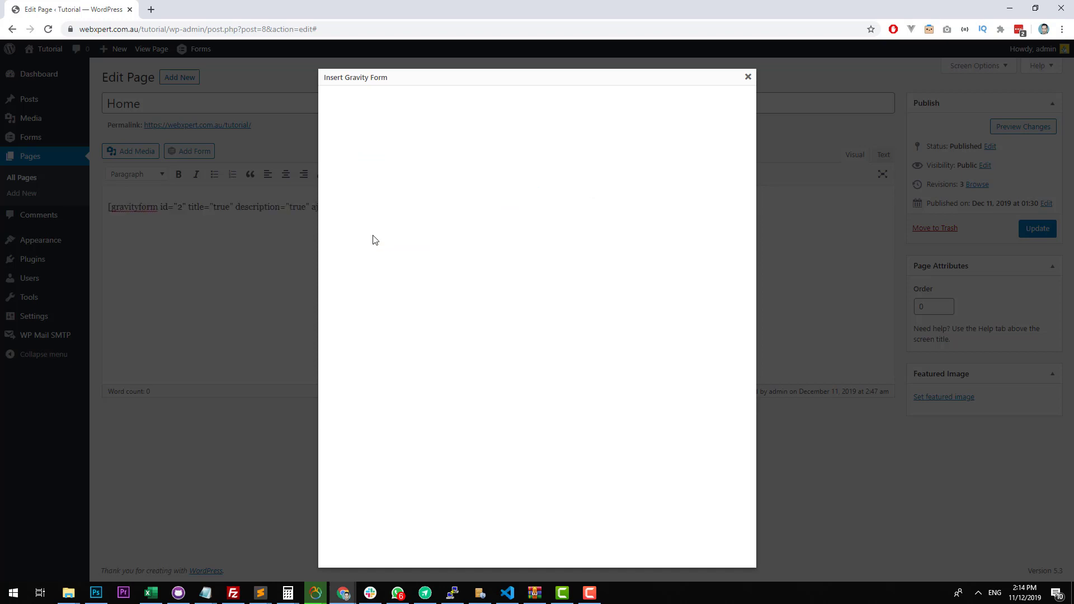
pyautogui.click(1041, 230)
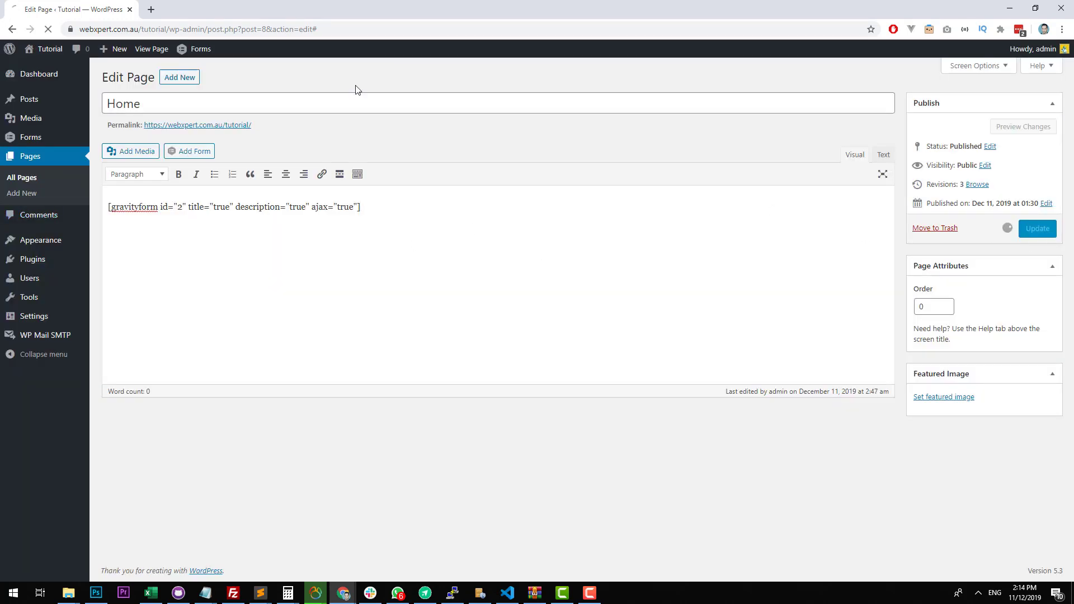
pyautogui.click(152, 49)
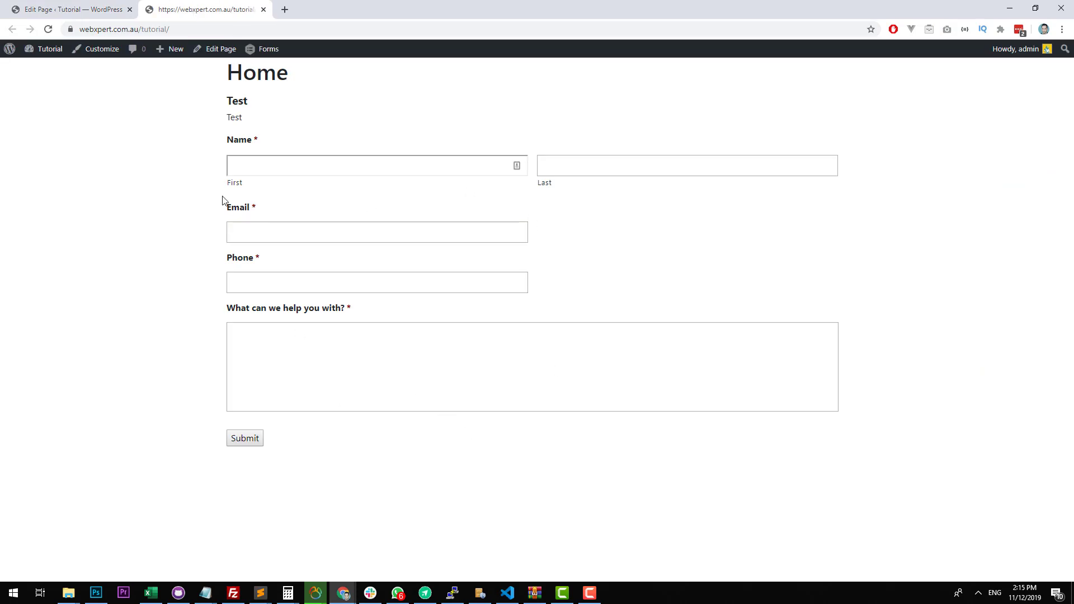
# Delete the form shortcode from the Home page's content, update the page and reload its live view.
pyautogui.click(102, 12)
pyautogui.hotkey('ctrl', 'a')
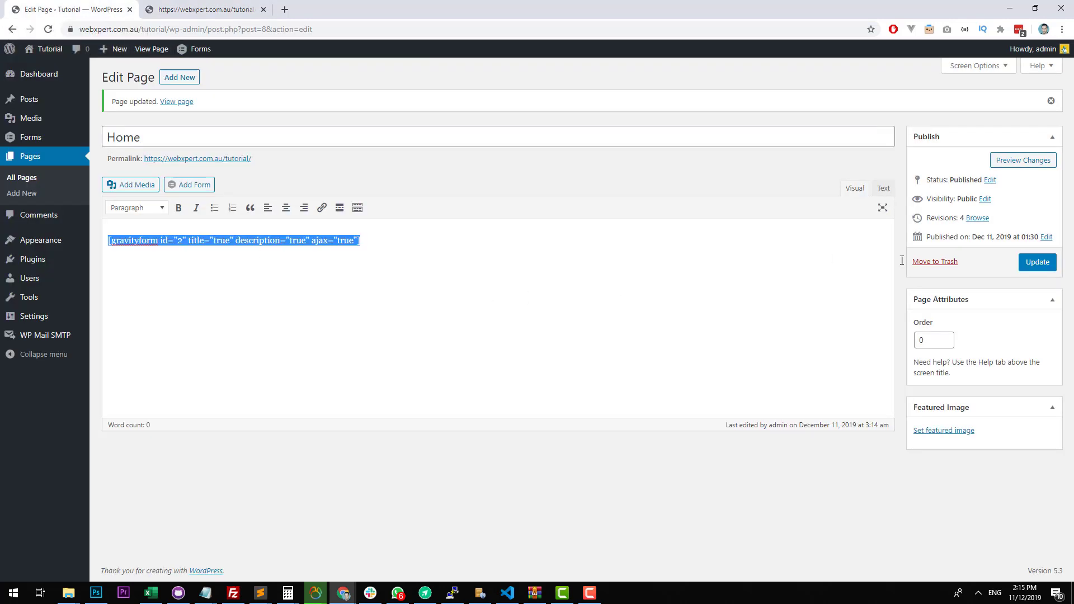
pyautogui.press('BackSpace')
pyautogui.click(1035, 267)
pyautogui.click(207, 9)
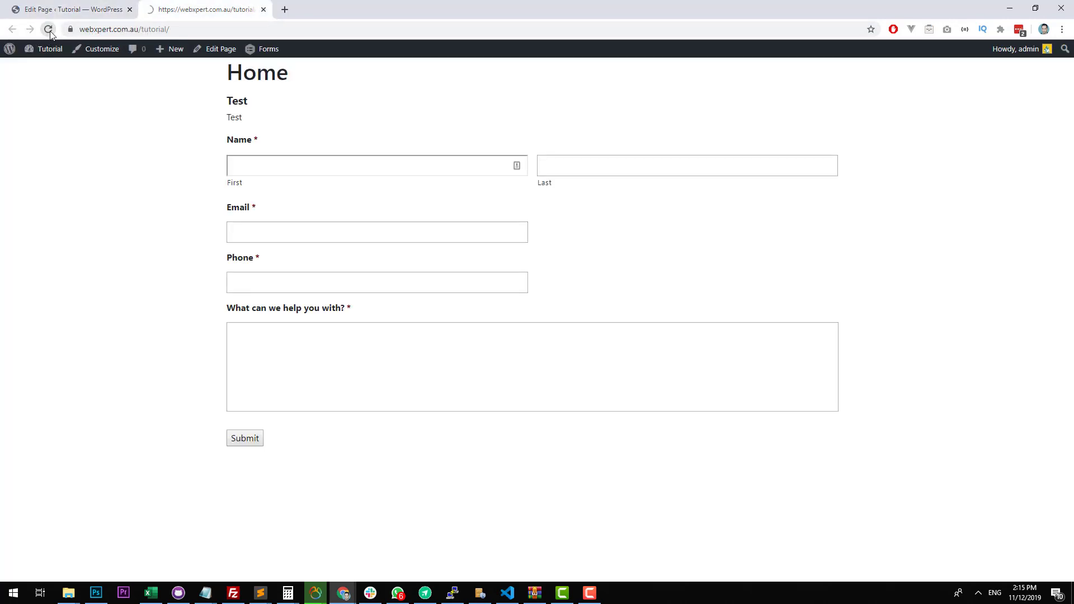
pyautogui.click(49, 31)
# Open the Basic Theme's Homepage template (front-page.php) in the WordPress theme editor.
pyautogui.click(78, 9)
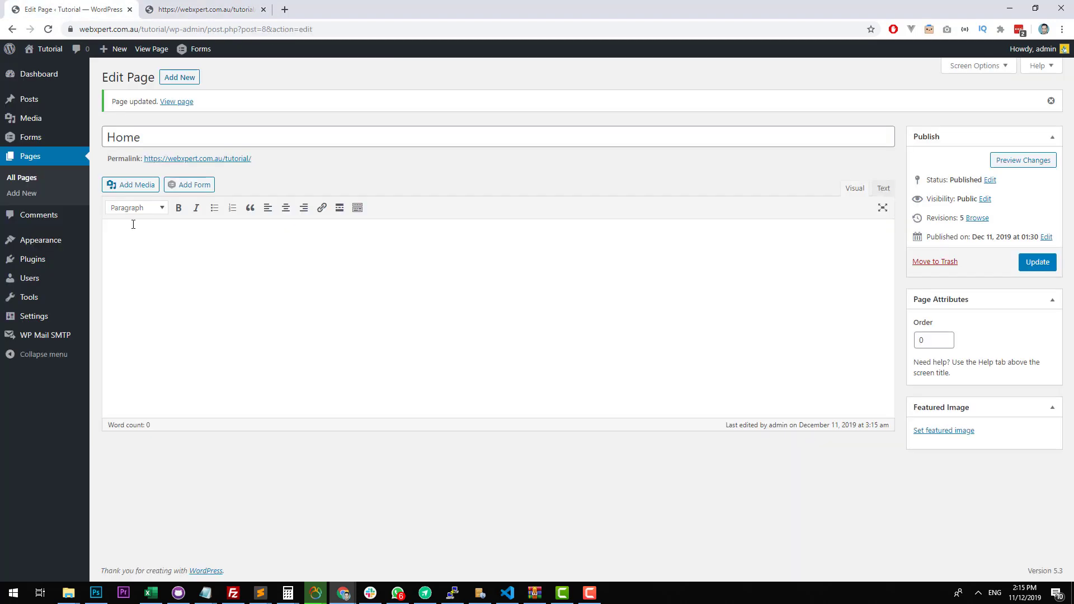
pyautogui.moveTo(72, 237)
pyautogui.click(119, 294)
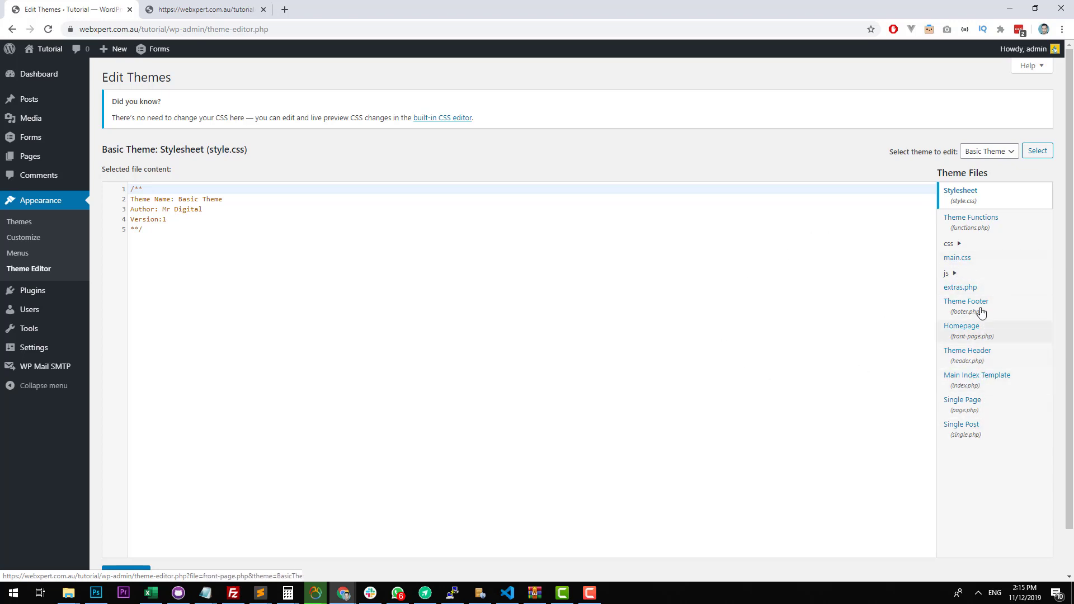
pyautogui.click(990, 339)
# Start a PHP block with an empty gravity_form() call below the h1 title line in front-page.php.
pyautogui.click(309, 180)
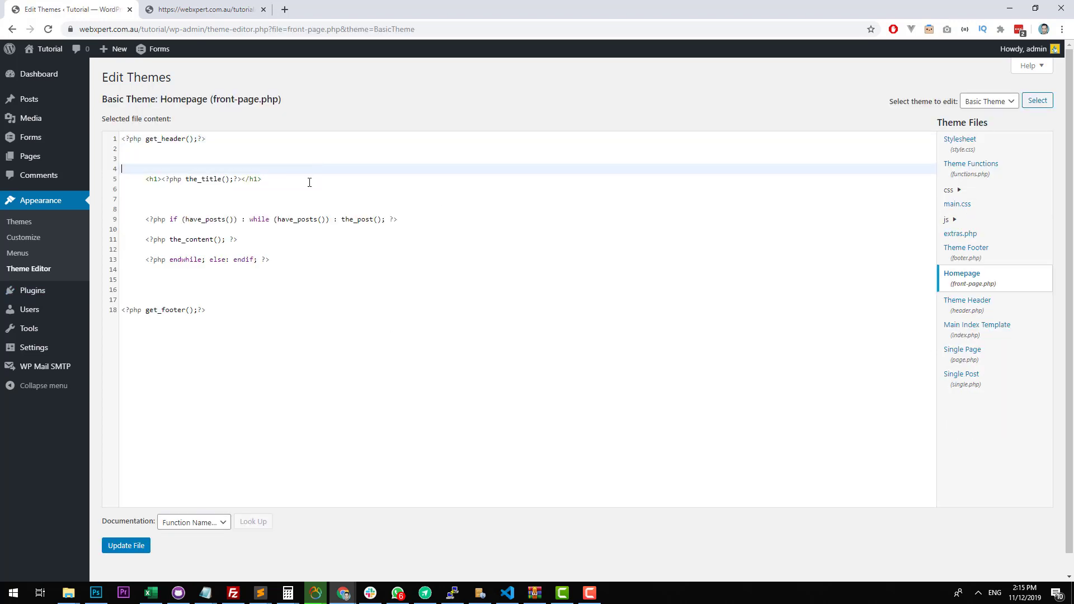
pyautogui.press('Return')
pyautogui.press('Return')
pyautogui.press('Return')
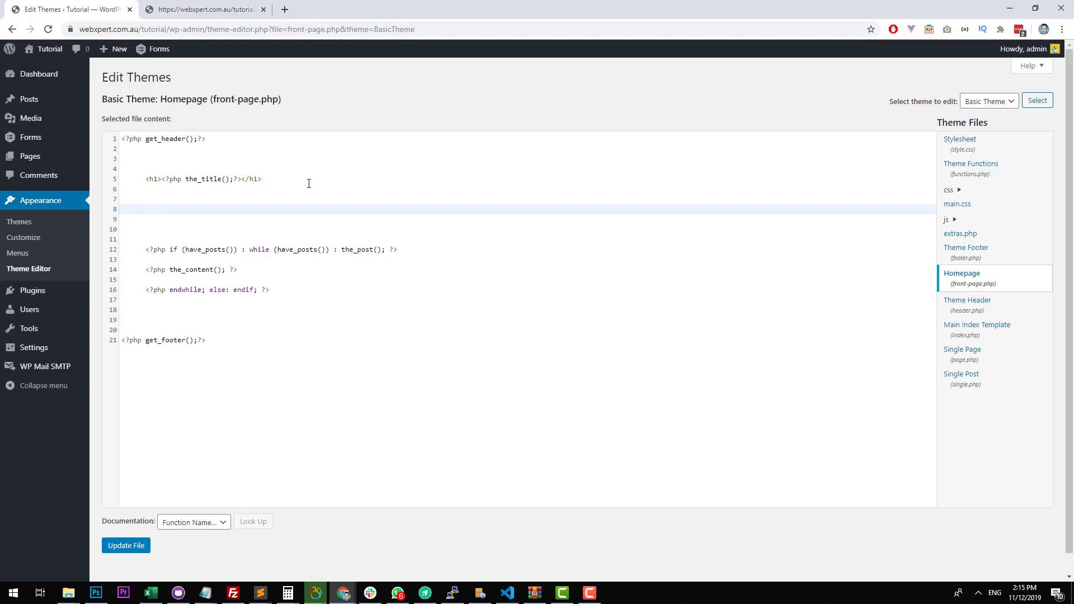
pyautogui.write('<')
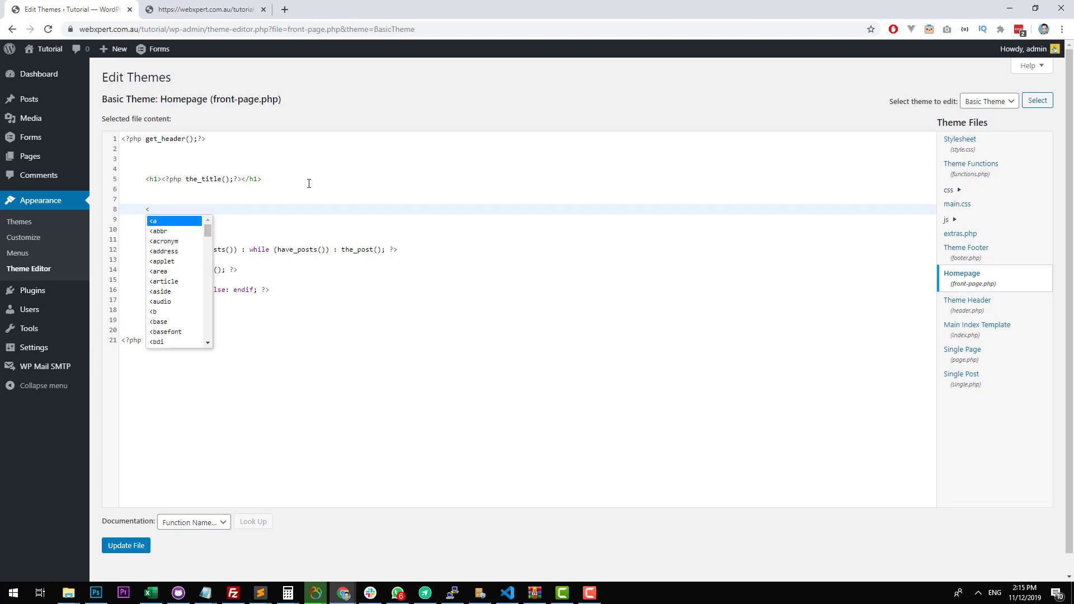
pyautogui.write('?php gra')
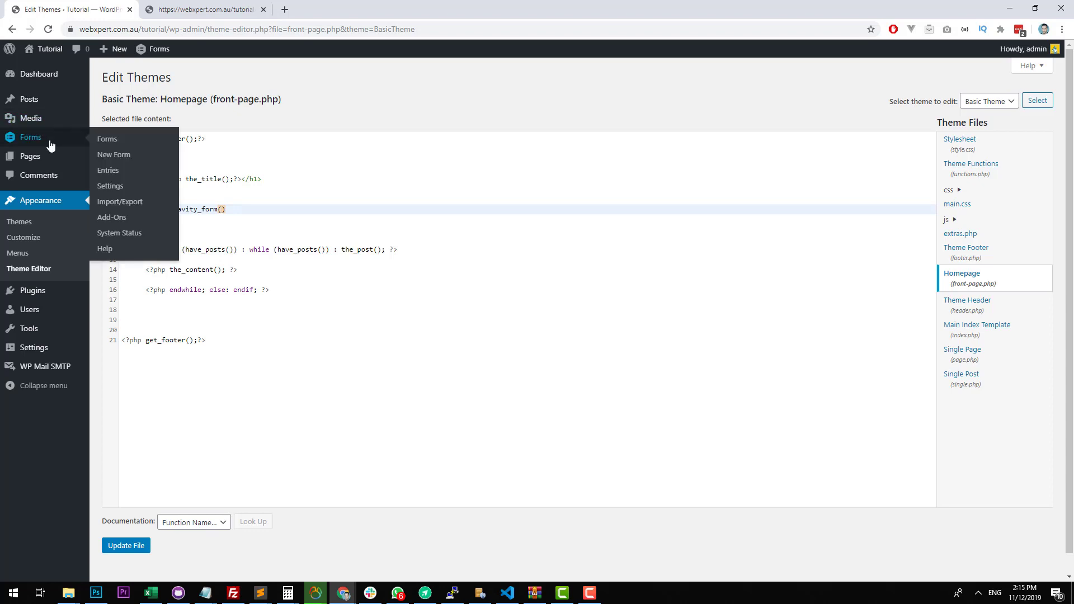
# Look up the Test form's ID in the forms list and return to the theme editor.
pyautogui.moveTo(48, 141); pyautogui.dragTo(444, 6)
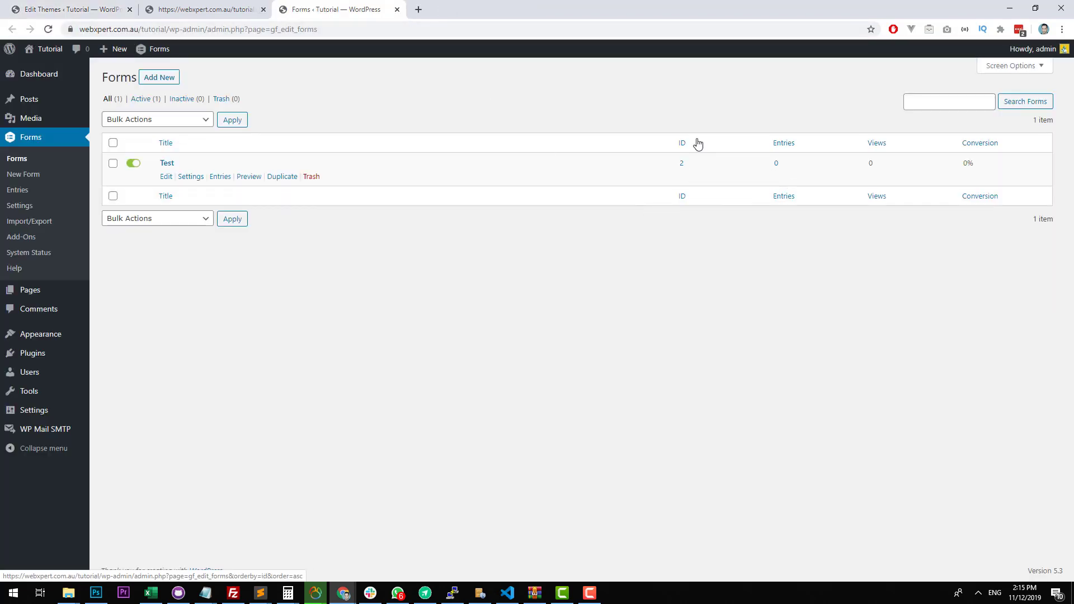
pyautogui.click(396, 9)
pyautogui.click(109, 10)
# Complete the call as gravity_form(2, false, false, false, '', true);?> and update front-page.php.
pyautogui.click(226, 232)
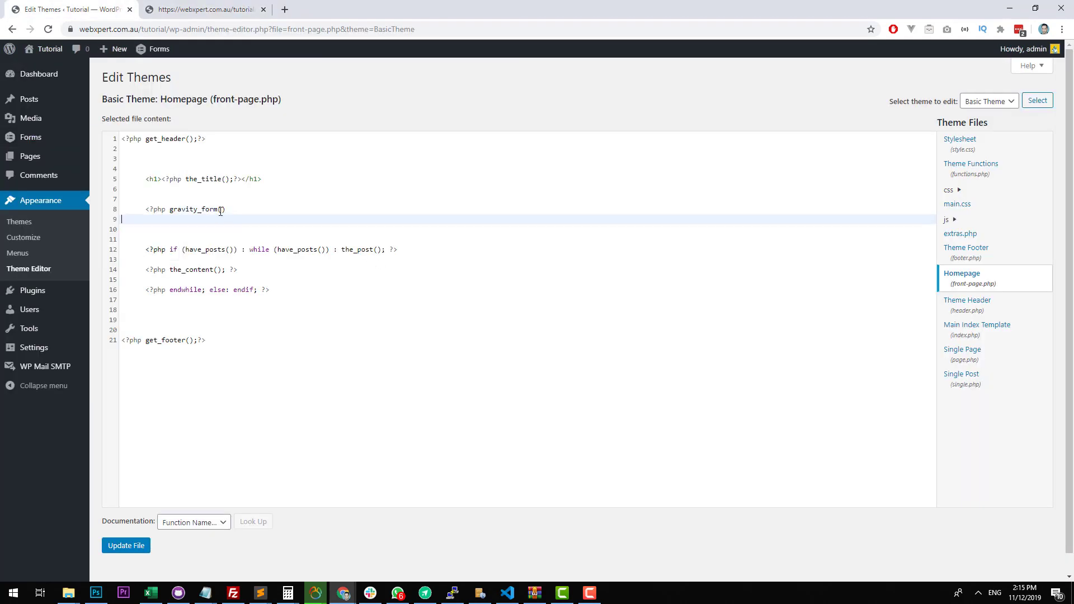
pyautogui.click(220, 211)
pyautogui.write('2')
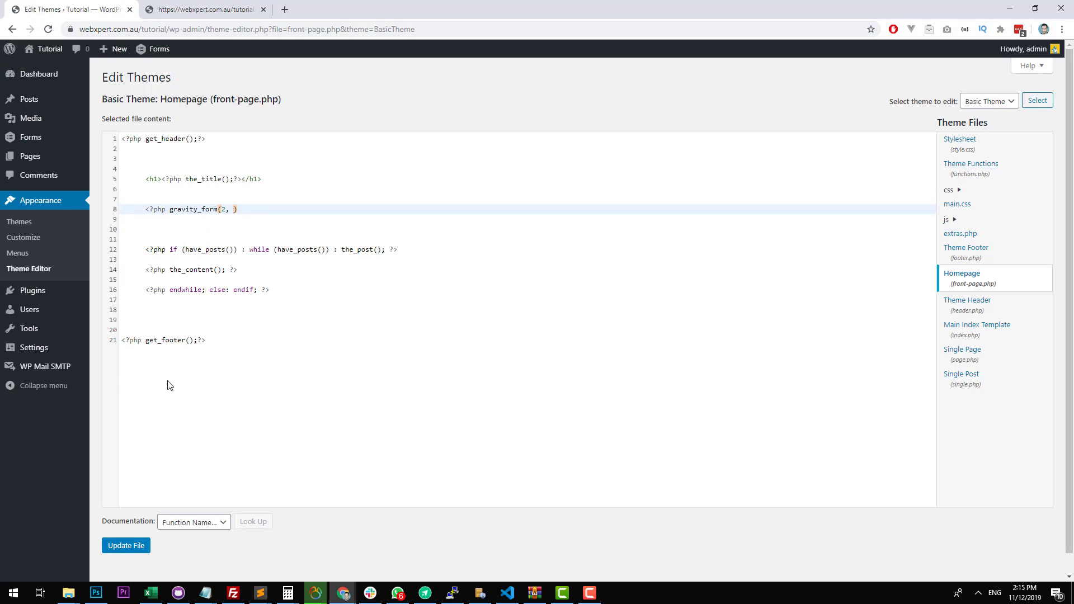
pyautogui.write(', false, false,')
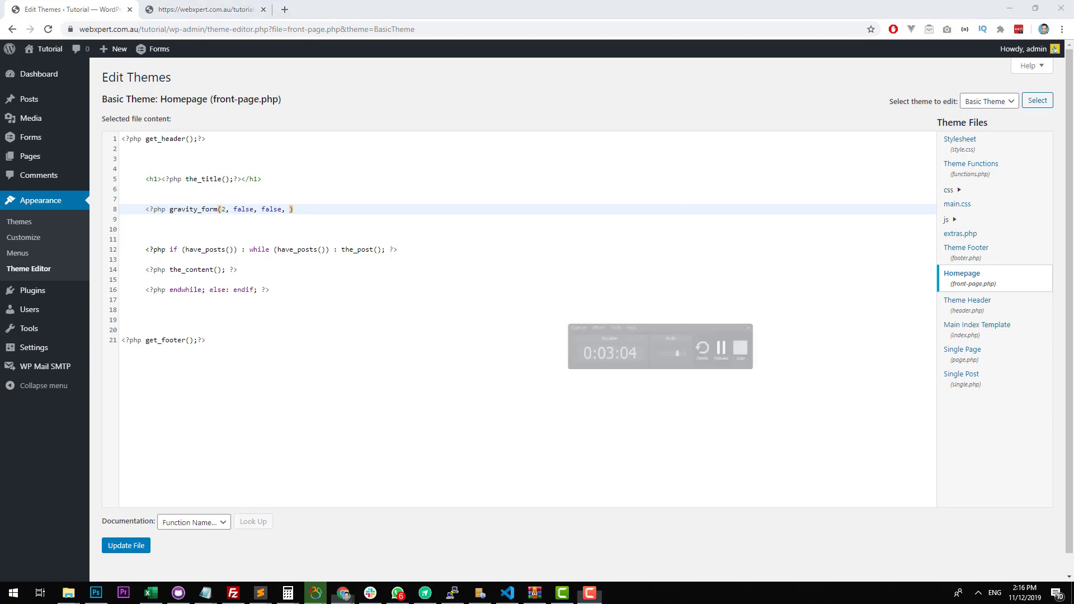
pyautogui.click(293, 209)
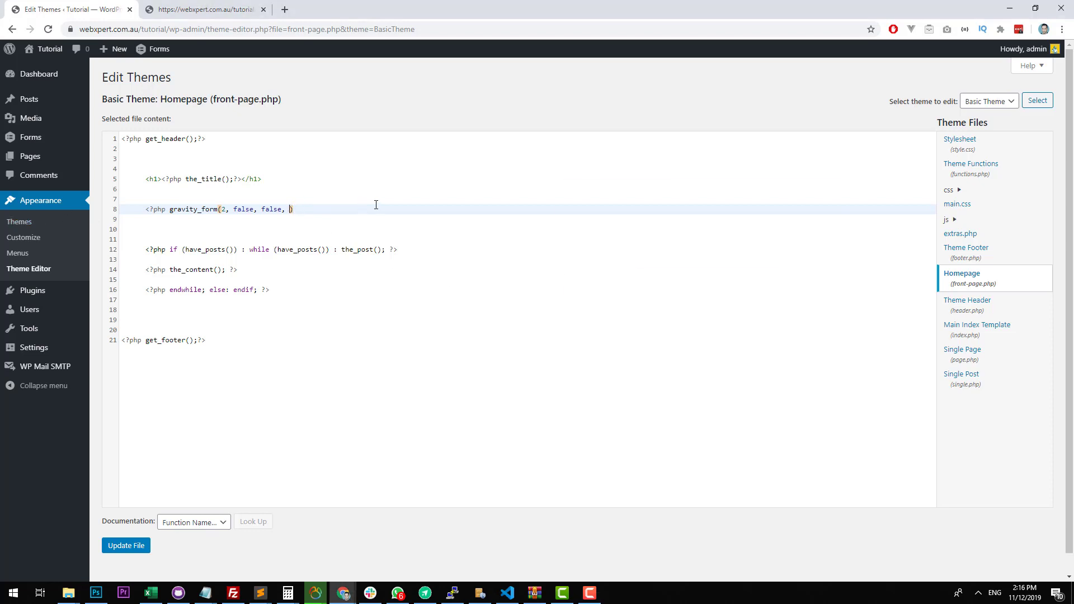
pyautogui.write("false, '',")
pyautogui.click(333, 209)
pyautogui.write('true')
pyautogui.press('Right')
pyautogui.click(115, 547)
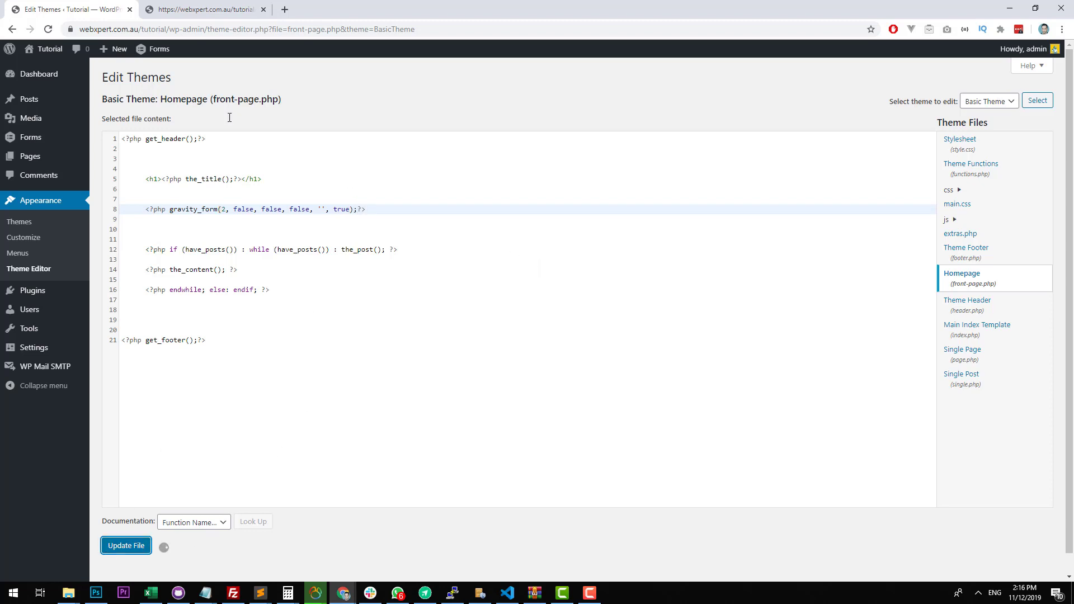
# Reload the live Home page to check the embedded form, and highlight the gravity_form line in the template.
pyautogui.click(194, 10)
pyautogui.click(46, 31)
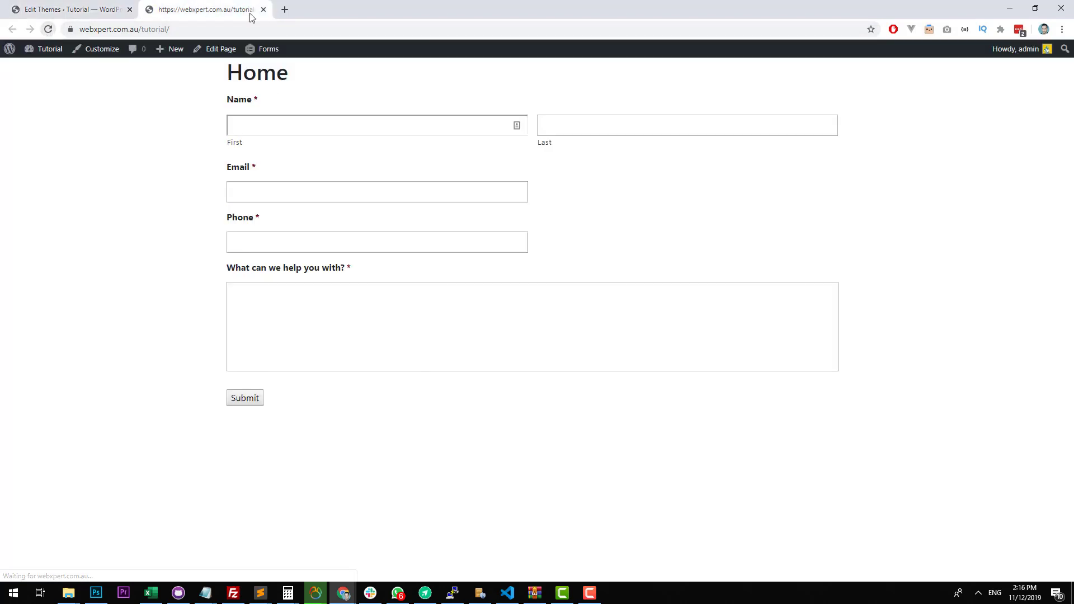
pyautogui.click(108, 5)
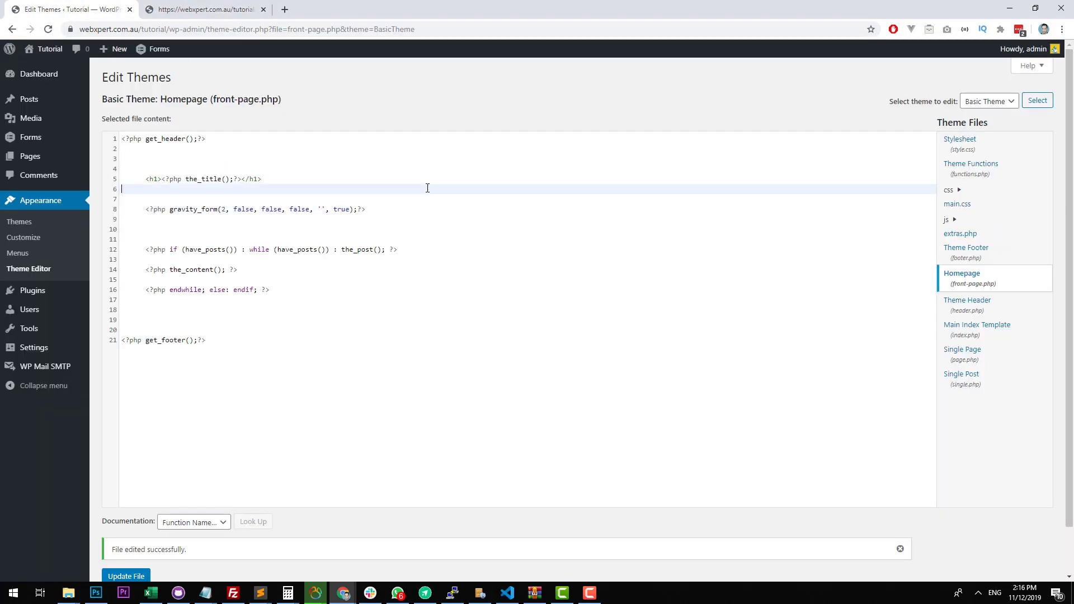
pyautogui.moveTo(370, 209); pyautogui.dragTo(144, 210)
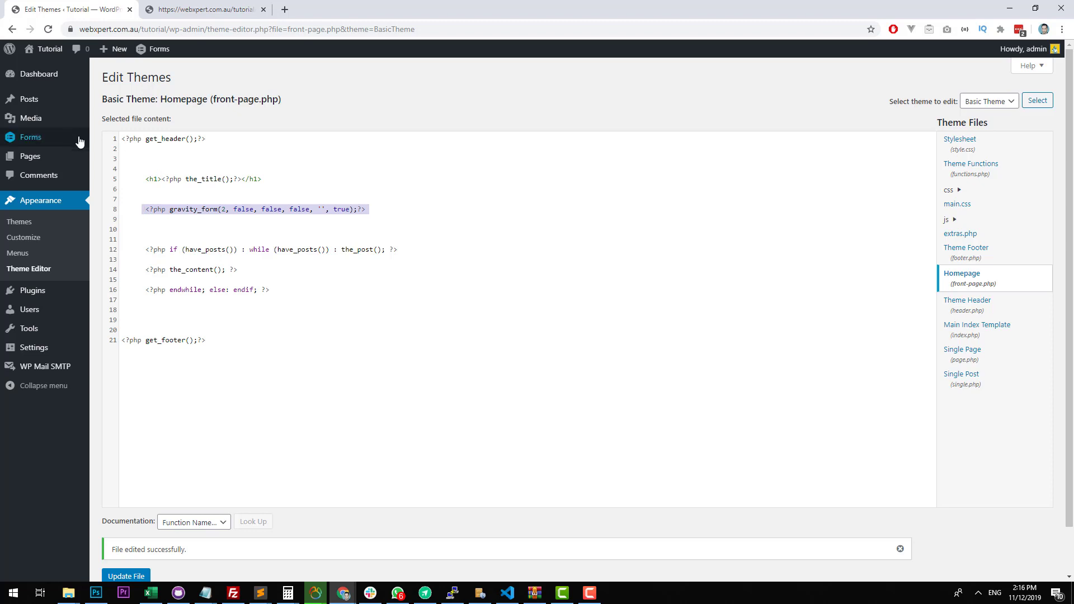
pyautogui.moveTo(60, 139)
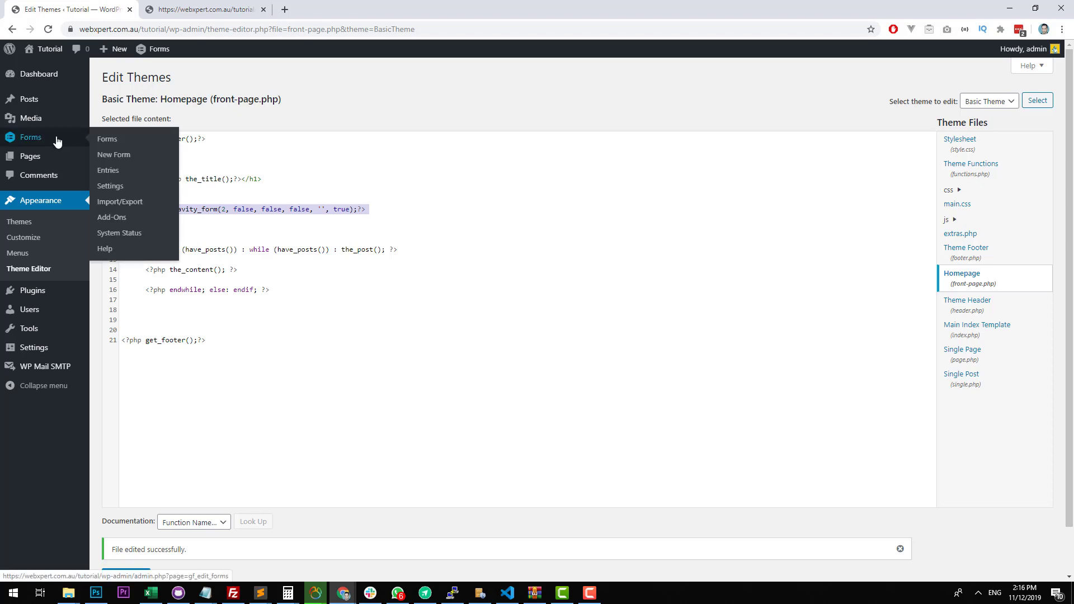
# Check the live form on the Home page and open the Test form's notification settings.
pyautogui.click(210, 9)
pyautogui.click(381, 126)
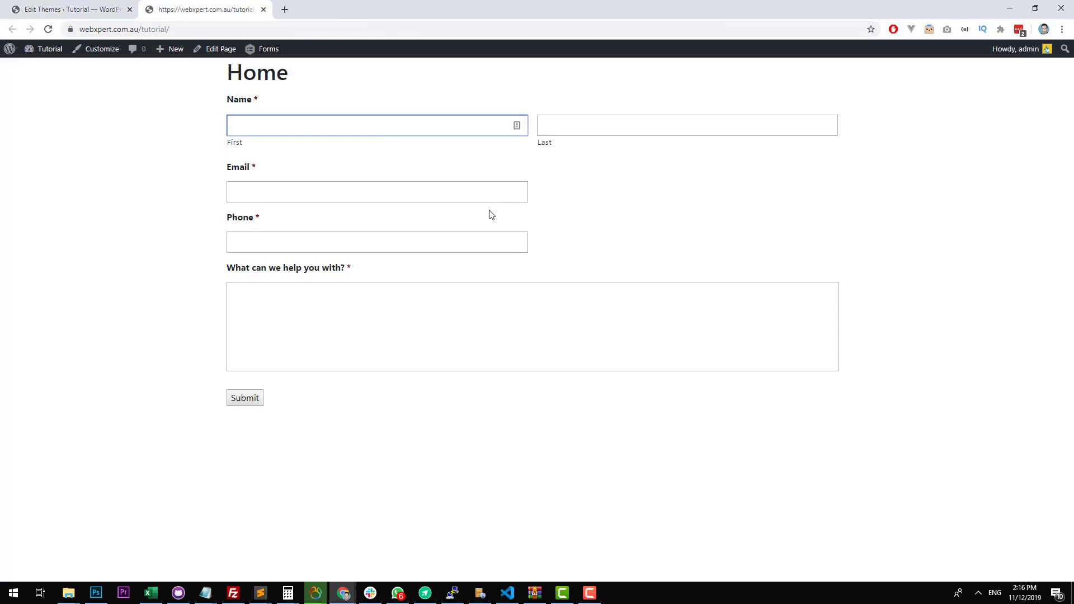
pyautogui.click(73, 9)
pyautogui.moveTo(52, 137)
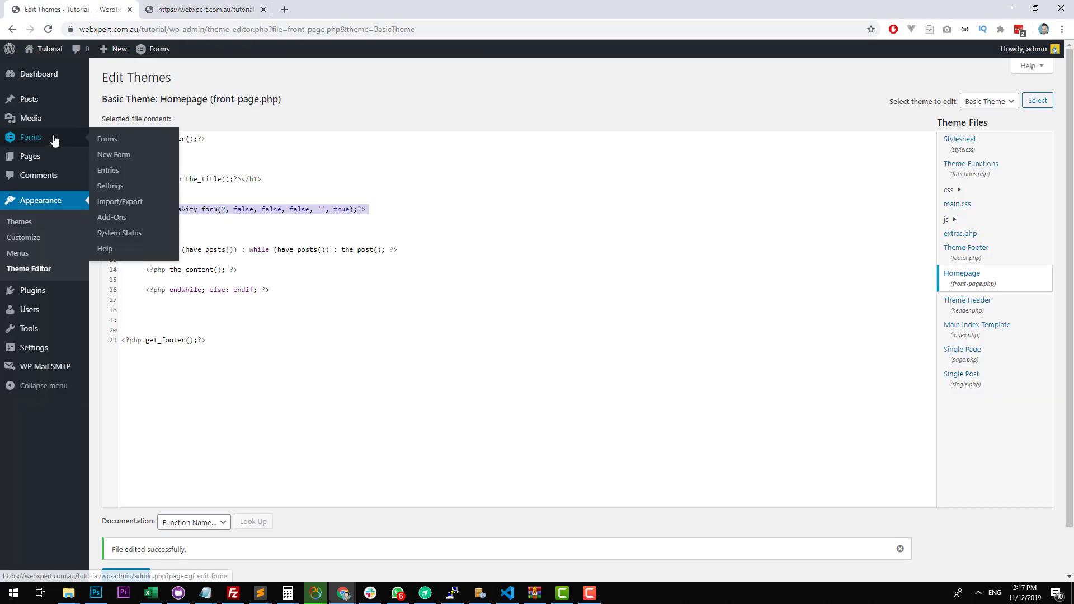
pyautogui.click(142, 144)
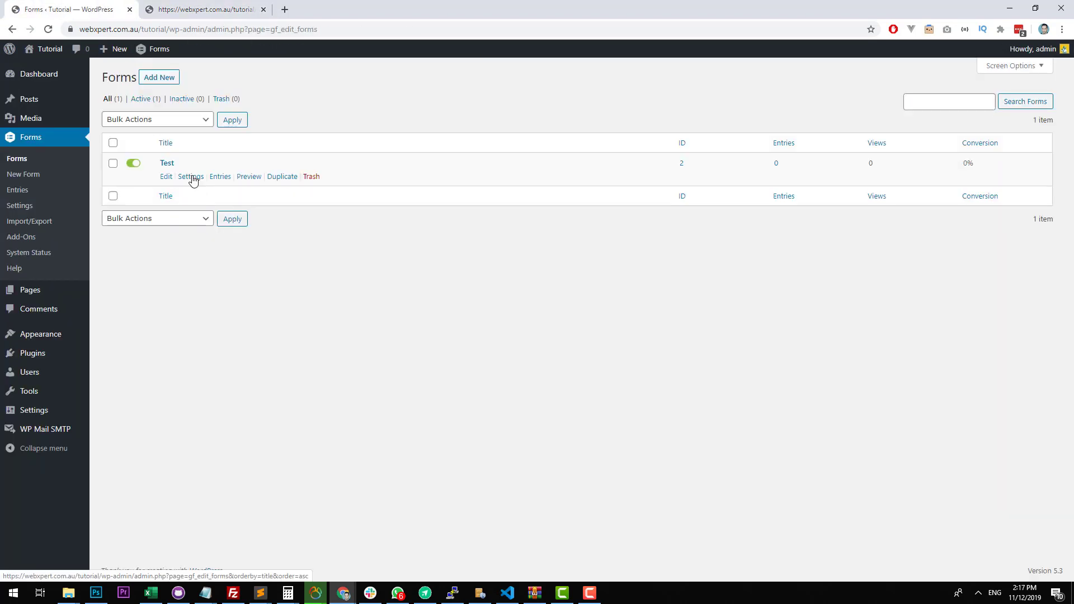
pyautogui.moveTo(193, 178)
pyautogui.click(218, 225)
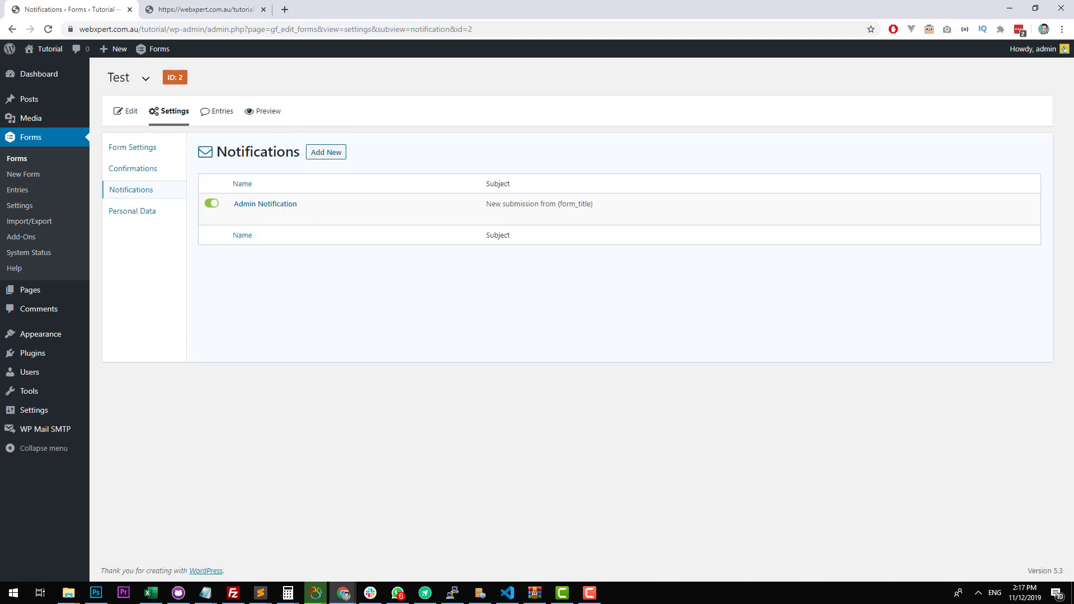
# Glance at the live Home page form and open the Test form's Admin Notification for editing.
pyautogui.click(211, 10)
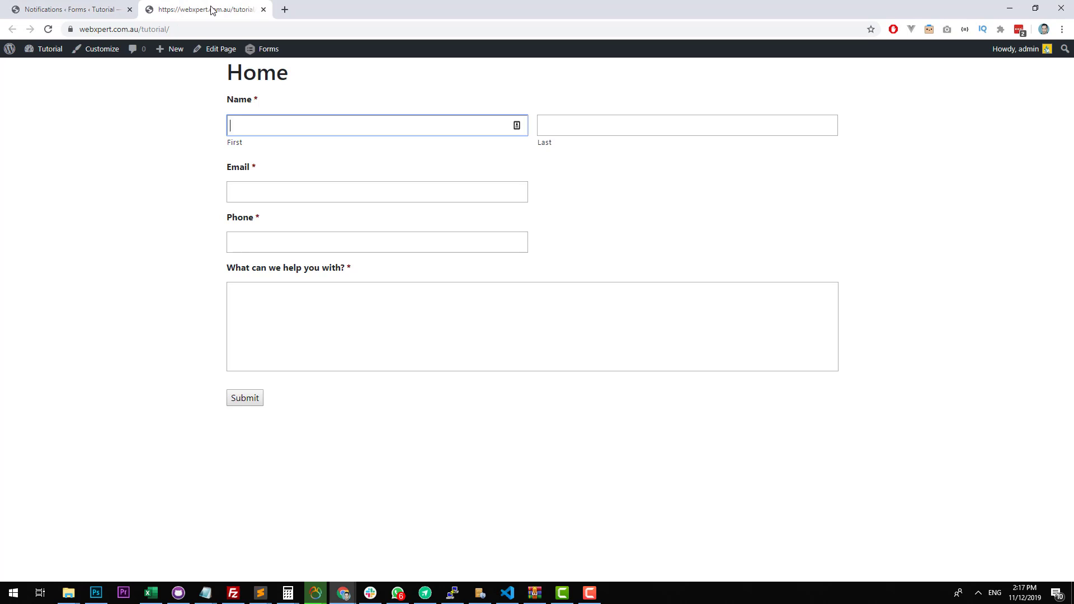
pyautogui.click(72, 10)
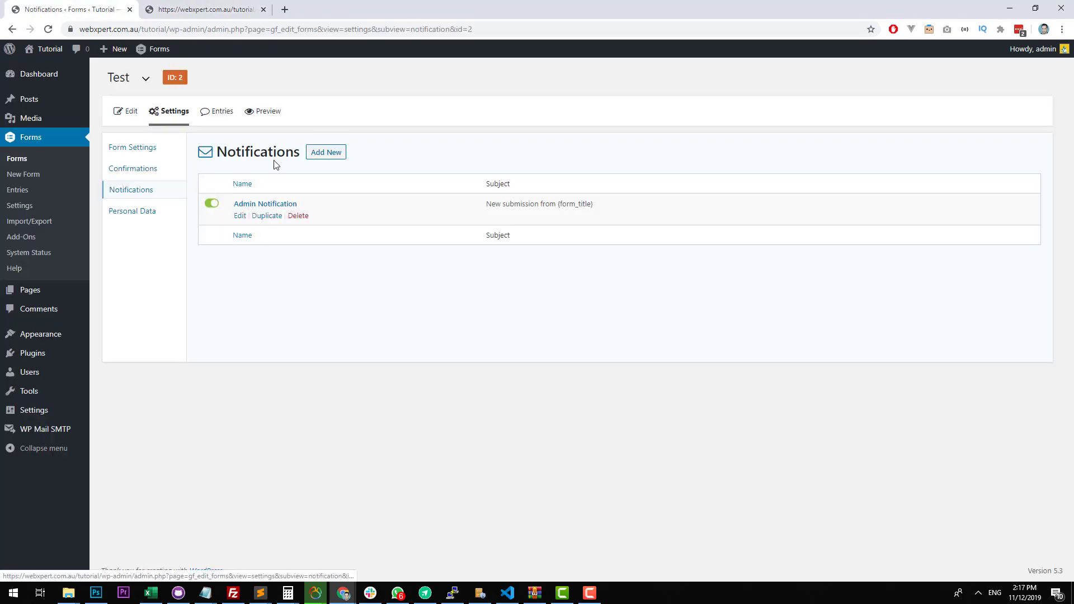
pyautogui.click(241, 217)
# Highlight the Send to Email value and look up the Administration Email Address in the site's General Settings, then return to the notification.
pyautogui.click(235, 245)
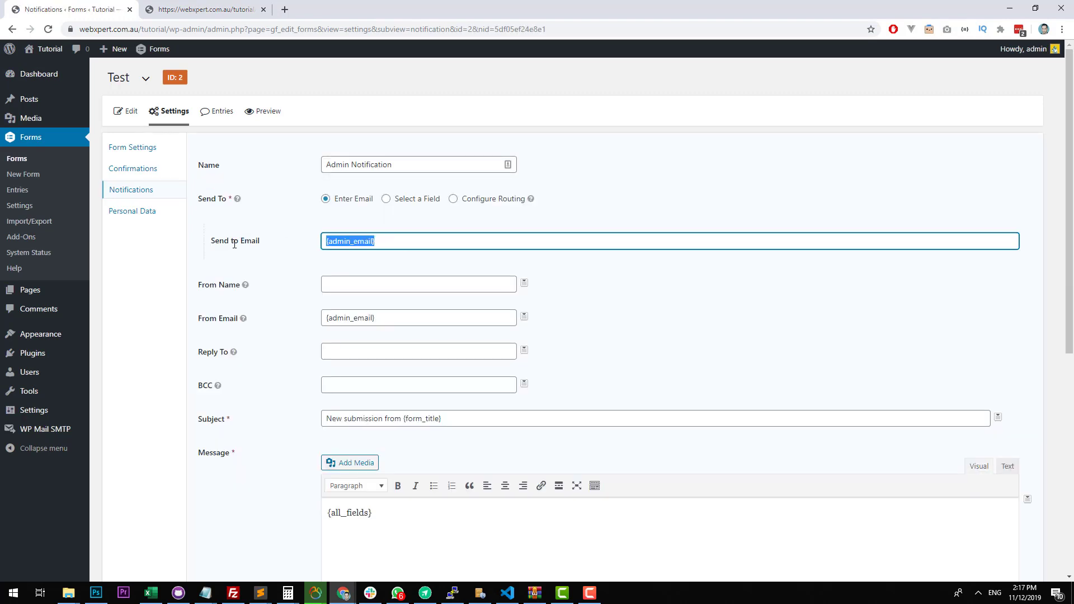
pyautogui.moveTo(270, 243); pyautogui.dragTo(211, 243)
pyautogui.moveTo(407, 241); pyautogui.dragTo(300, 246)
pyautogui.moveTo(415, 246); pyautogui.dragTo(317, 248)
pyautogui.click(403, 256)
pyautogui.moveTo(402, 246); pyautogui.dragTo(275, 252)
pyautogui.moveTo(61, 414)
pyautogui.moveTo(112, 413); pyautogui.dragTo(347, 5)
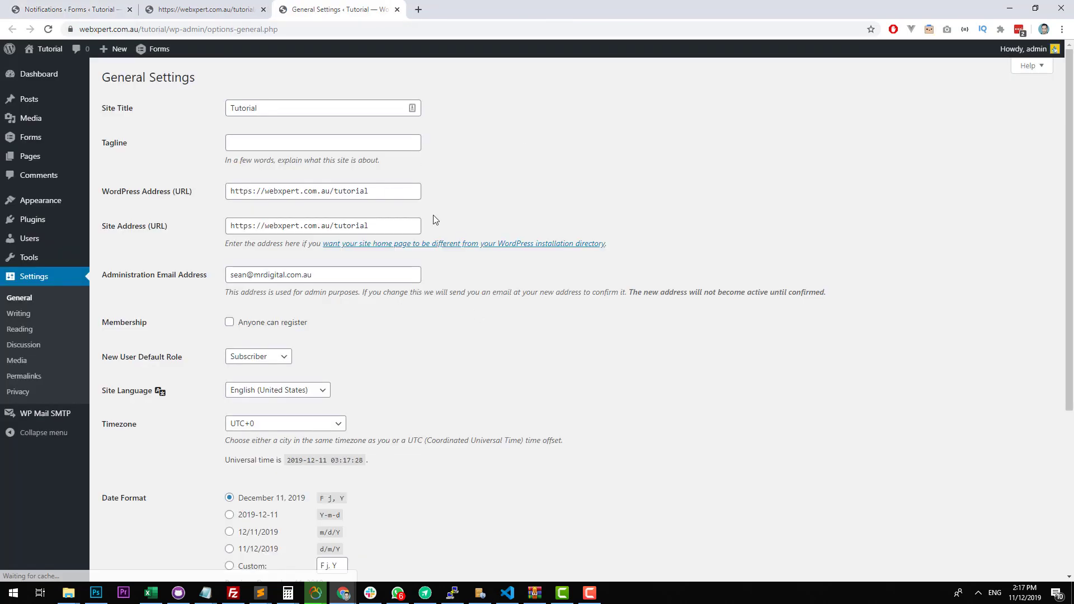
pyautogui.moveTo(336, 275); pyautogui.dragTo(216, 273)
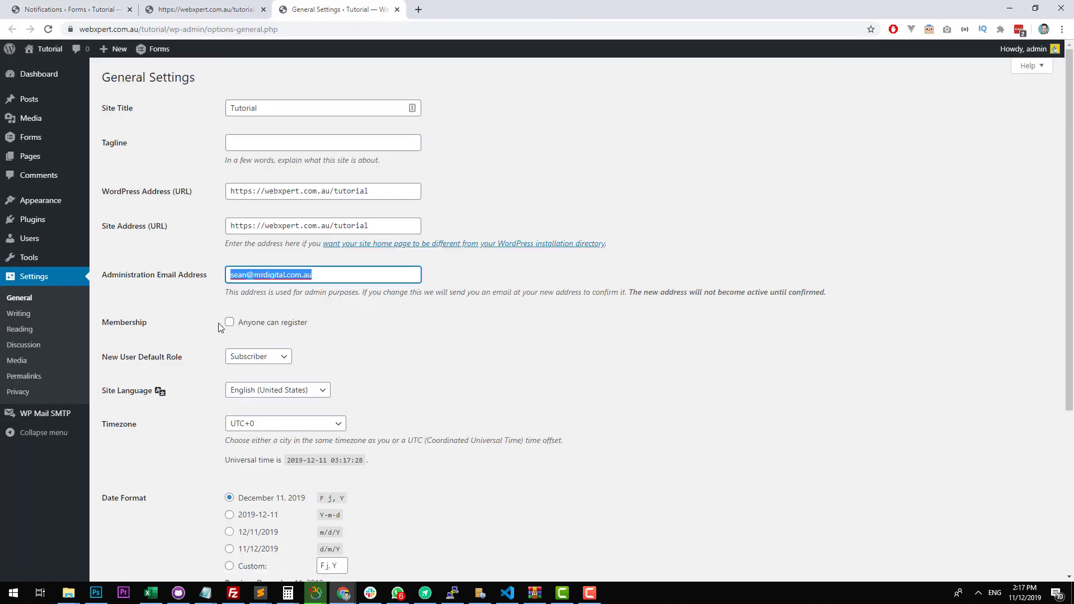
pyautogui.click(396, 10)
pyautogui.click(67, 9)
# Set the notification's From Name to My Website.
pyautogui.click(365, 289)
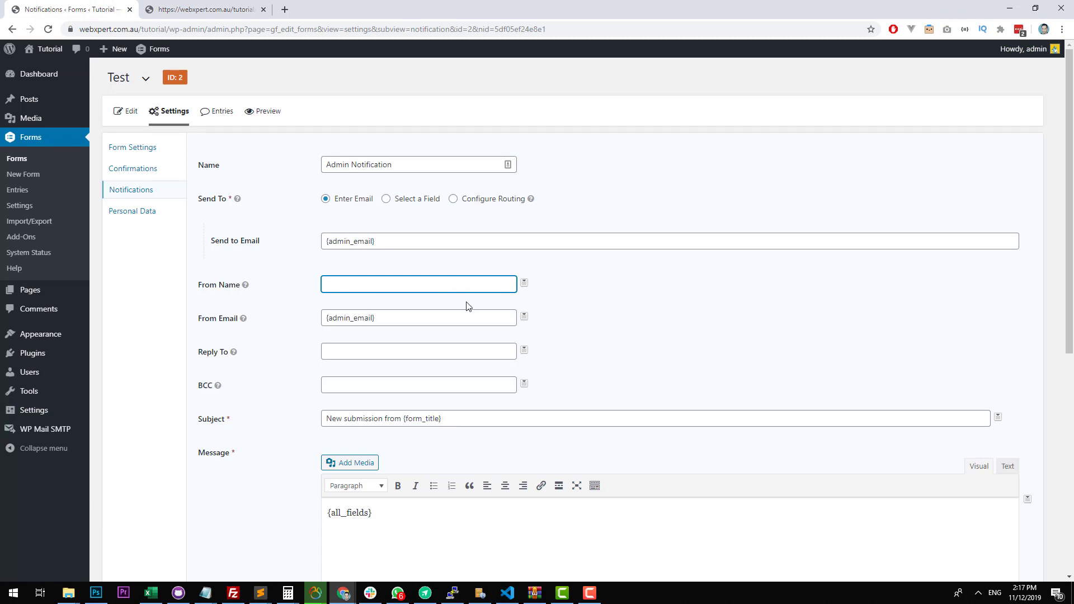
pyautogui.write('My Website')
pyautogui.press('Tab')
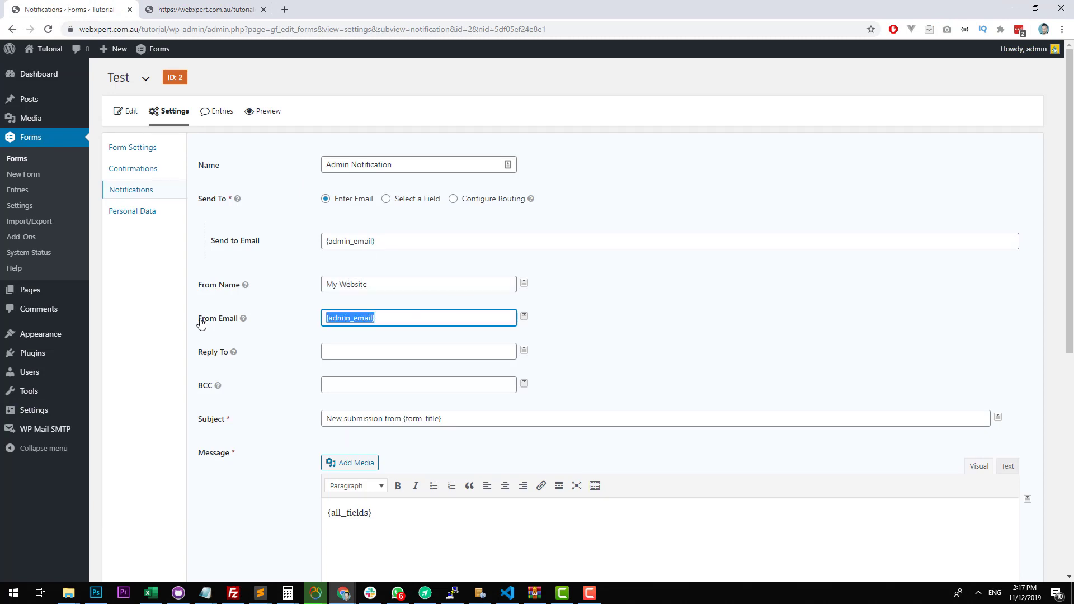
# Check the From Email address and its domain in the WP Mail SMTP settings in a separate tab, then return to the notification.
pyautogui.moveTo(50, 430)
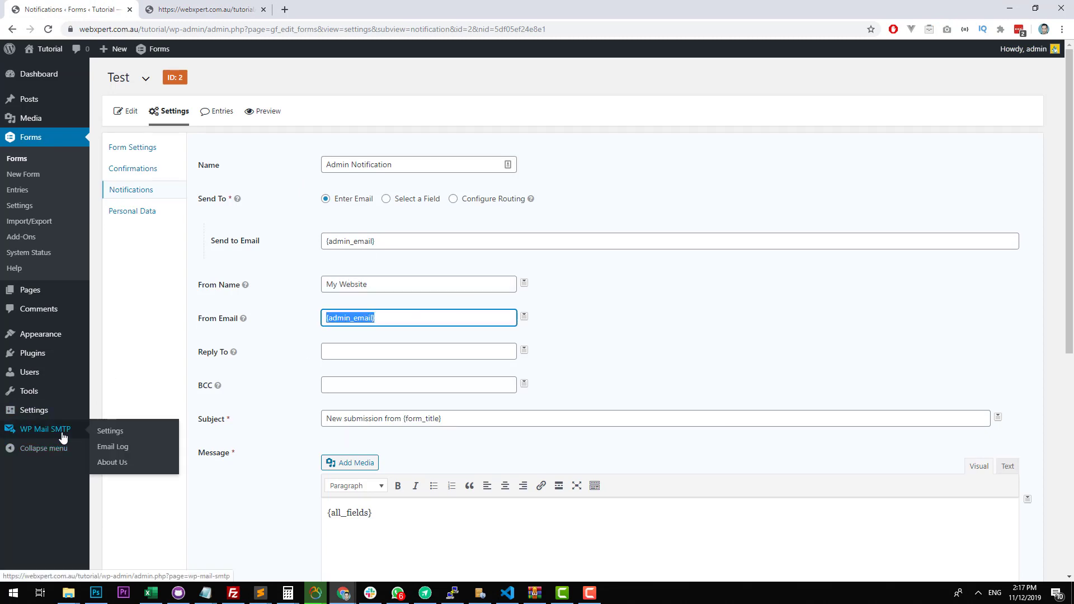
pyautogui.moveTo(109, 431); pyautogui.dragTo(448, 8)
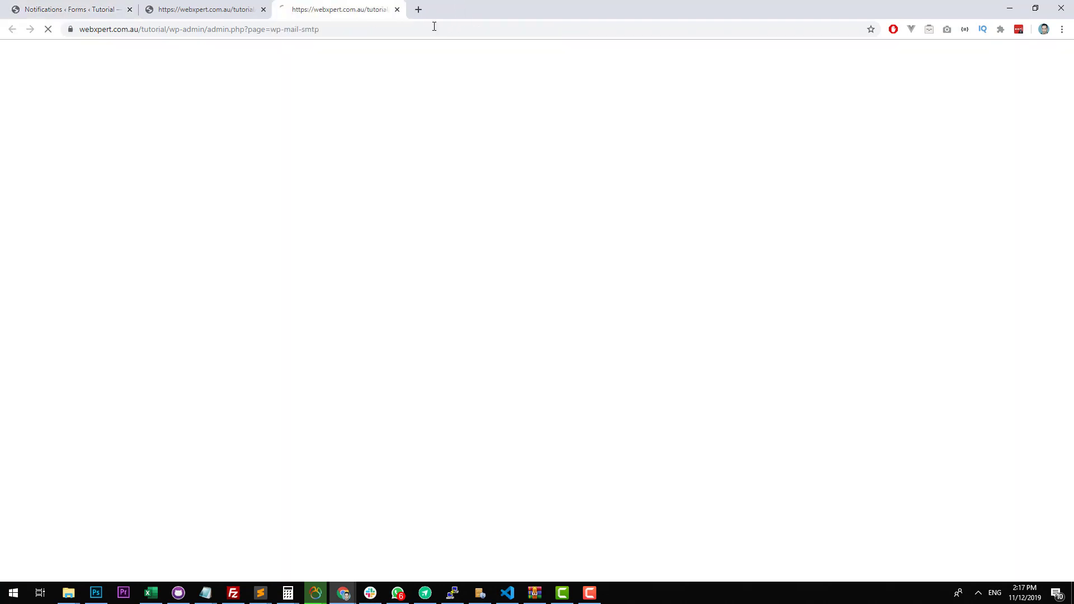
pyautogui.scroll(-2, 305, 351)
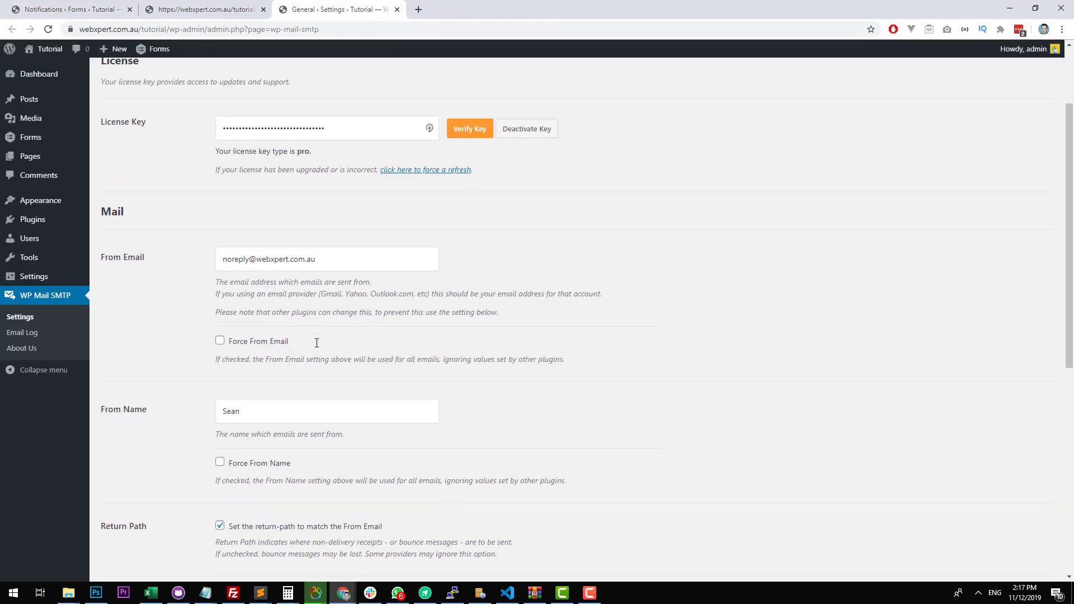
pyautogui.doubleClick(311, 258)
pyautogui.moveTo(246, 259); pyautogui.dragTo(271, 260)
pyautogui.moveTo(250, 260); pyautogui.dragTo(399, 254)
pyautogui.hotkey('ctrl', '1')
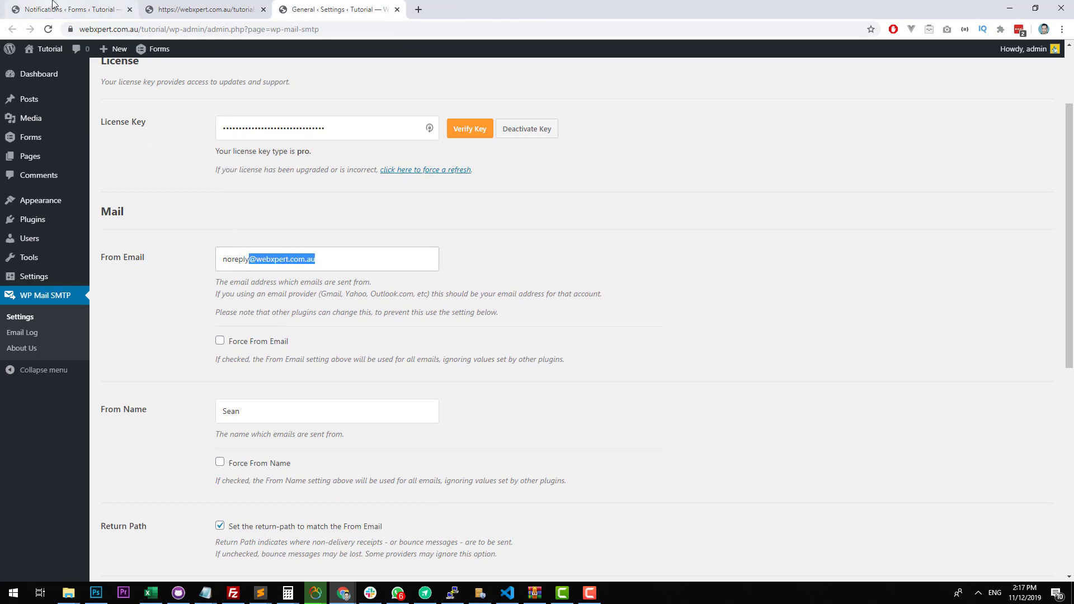
# Fill in the notification's Reply To field with a test email address on the webxpert.com.au domain.
pyautogui.click(366, 358)
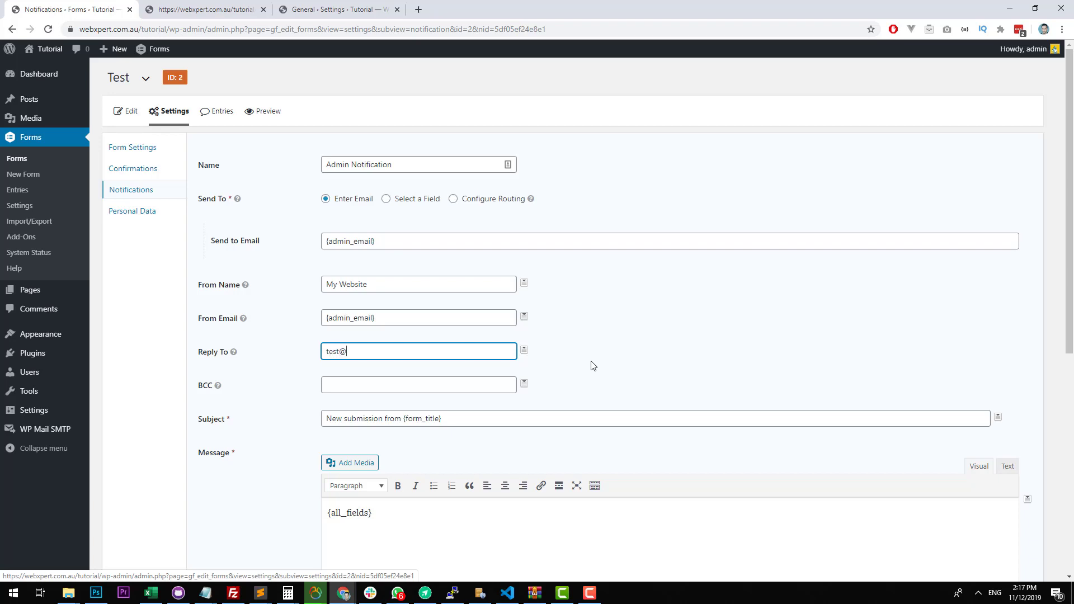
# Replace the notification's Subject with "Website enquiry from" followed by the Name (First) and Name (Last) merge tags.
pyautogui.scroll(-3, 593, 366)
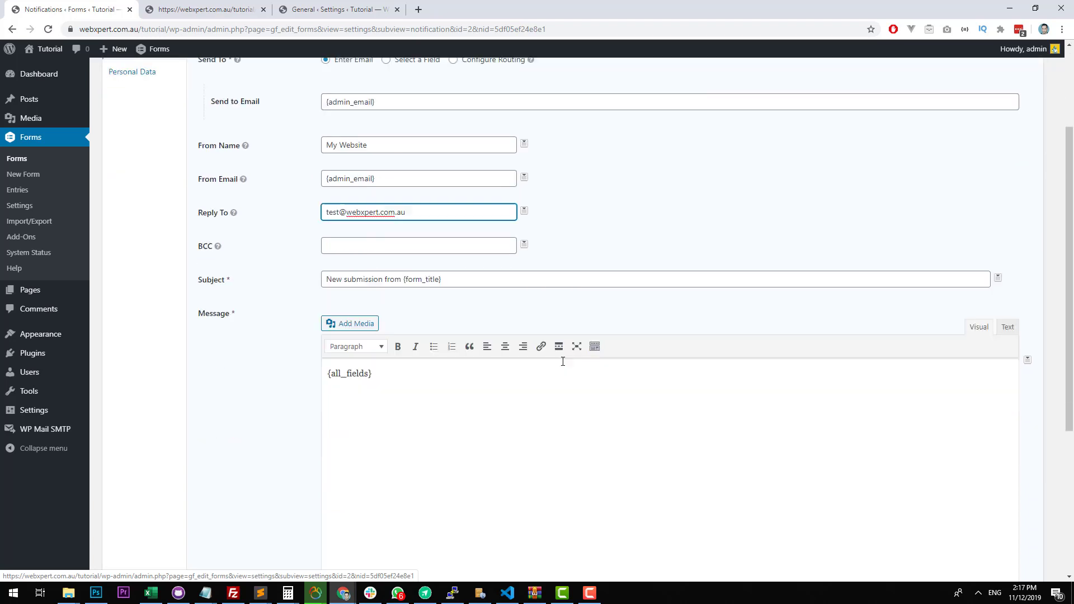
pyautogui.moveTo(493, 251); pyautogui.dragTo(187, 253)
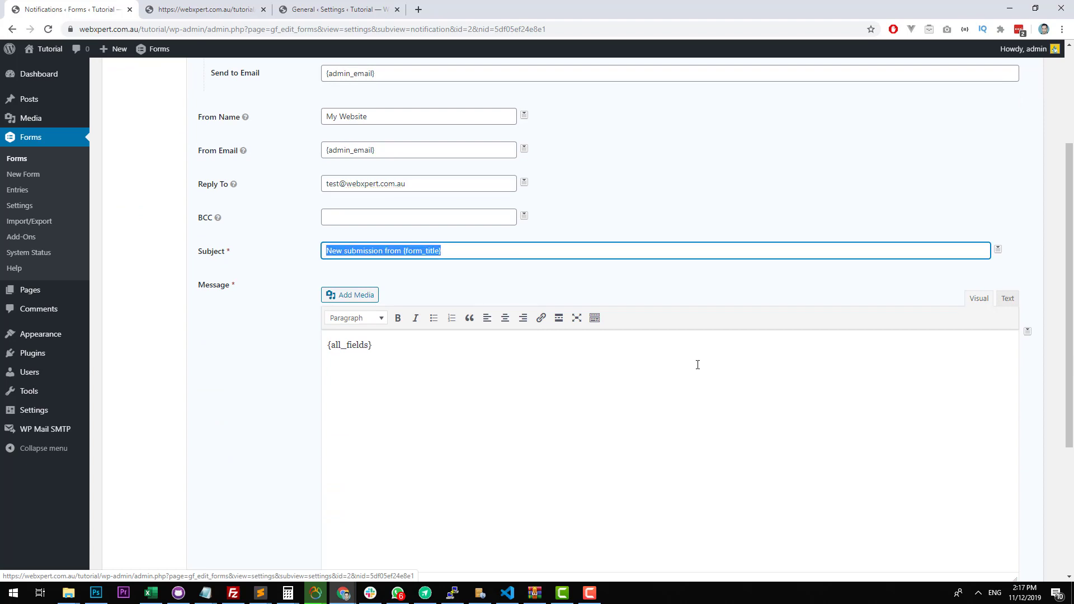
pyautogui.write('Website enquiry from')
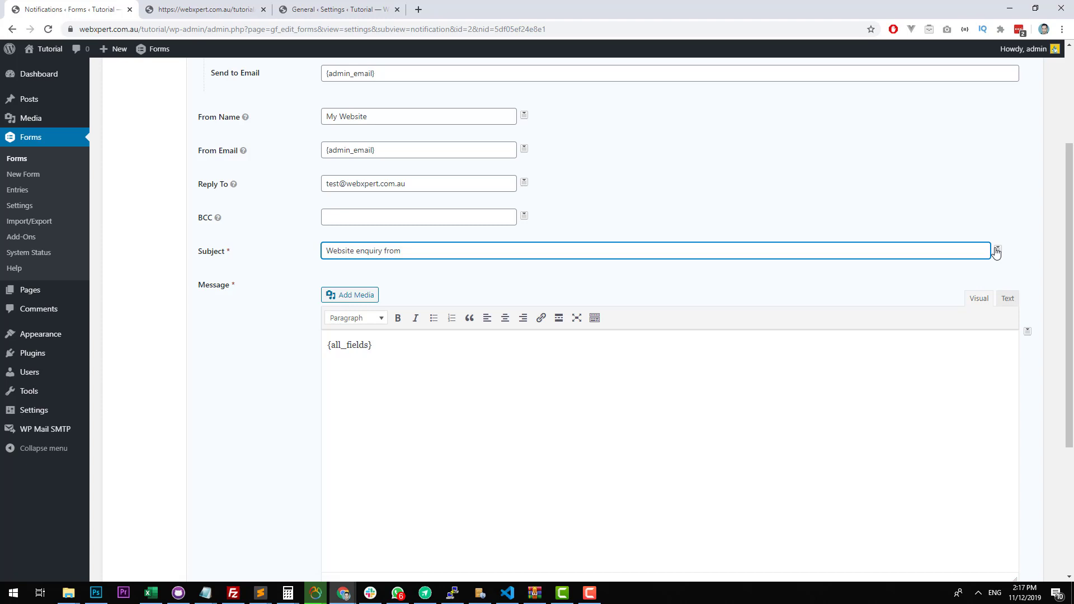
pyautogui.click(996, 253)
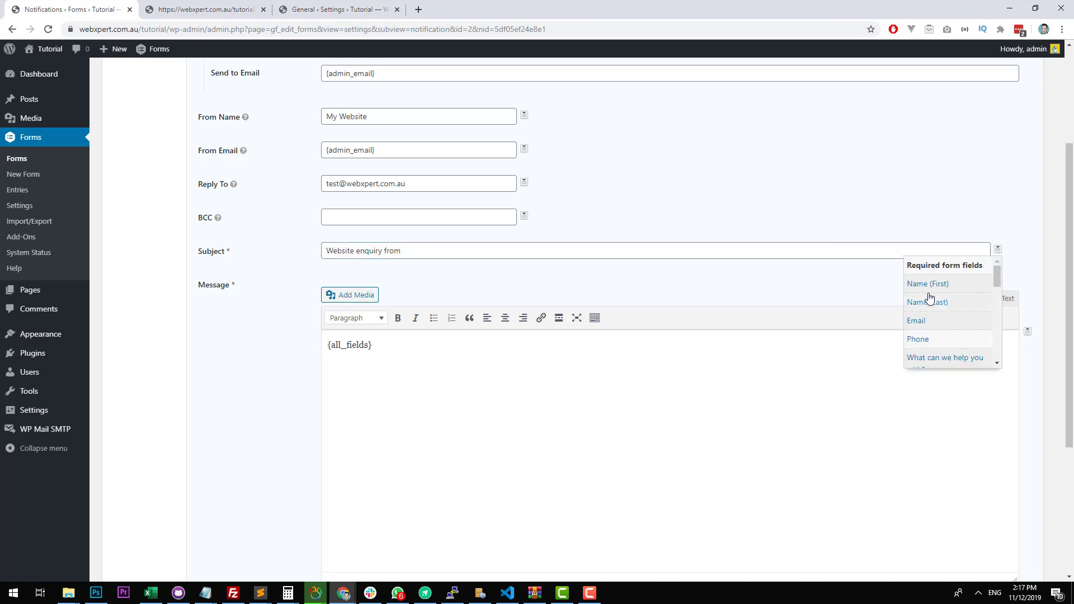
pyautogui.click(933, 283)
pyautogui.click(999, 252)
pyautogui.click(970, 304)
# Review the notification's address fields and highlight the {admin_email} tag in From Email.
pyautogui.scroll(3, 355, 203)
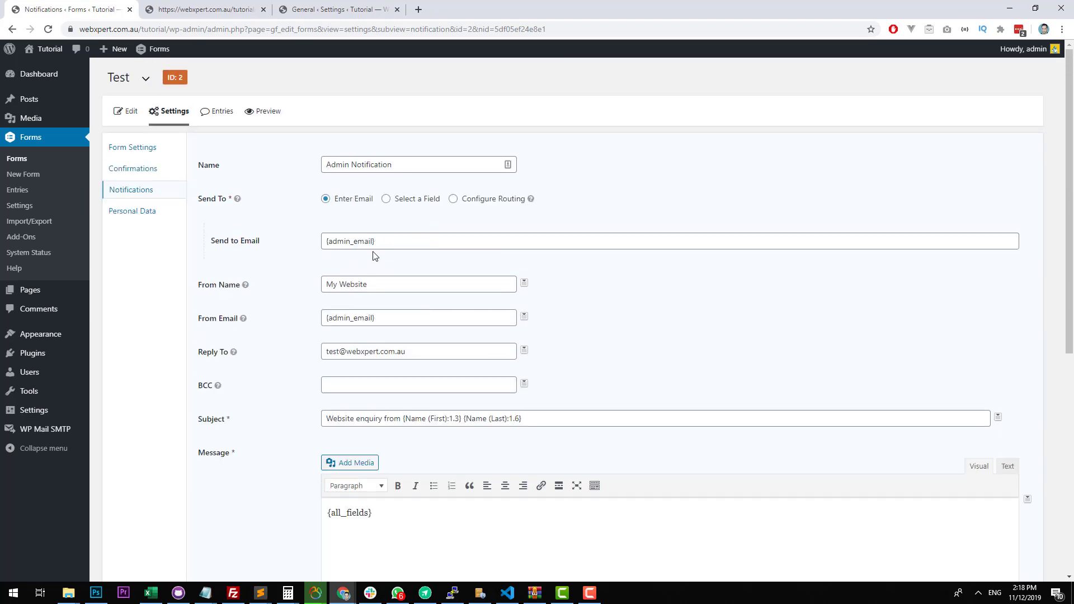
pyautogui.scroll(-1, 375, 256)
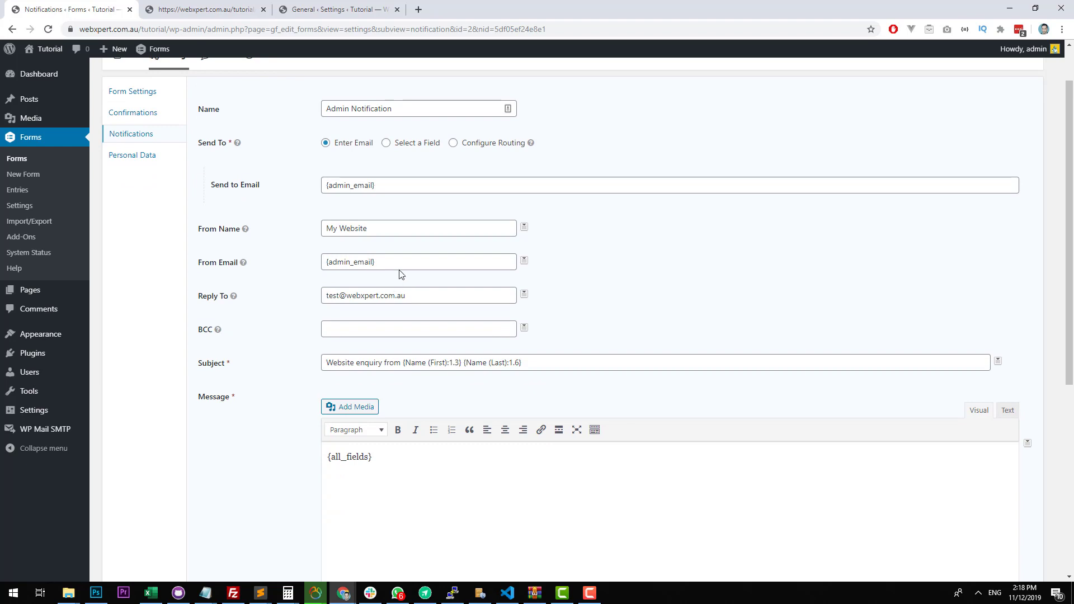
pyautogui.tripleClick(399, 267)
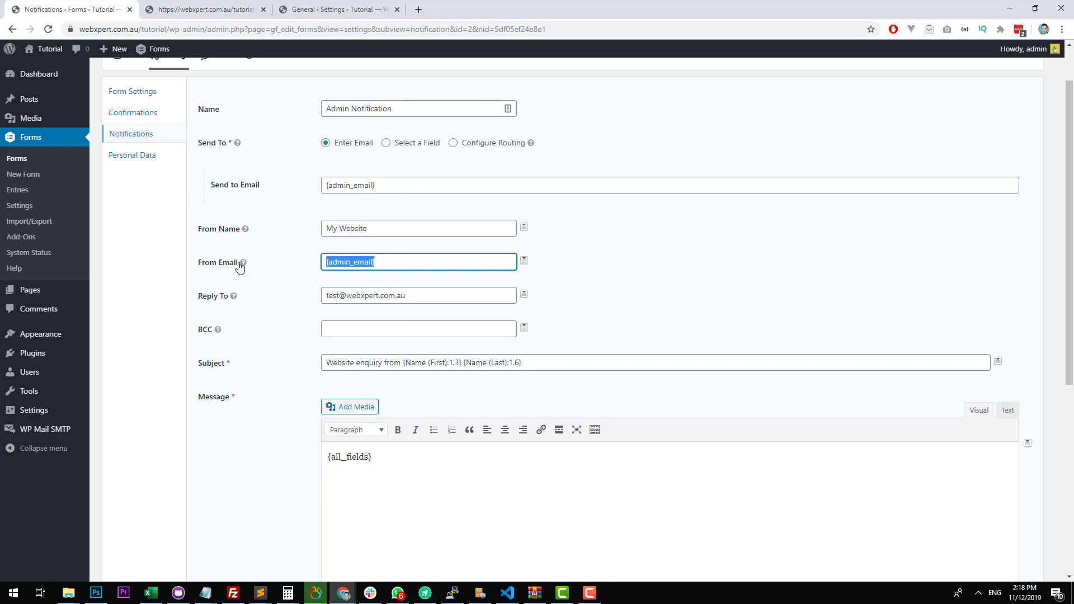
pyautogui.click(440, 261)
pyautogui.moveTo(441, 261); pyautogui.dragTo(277, 281)
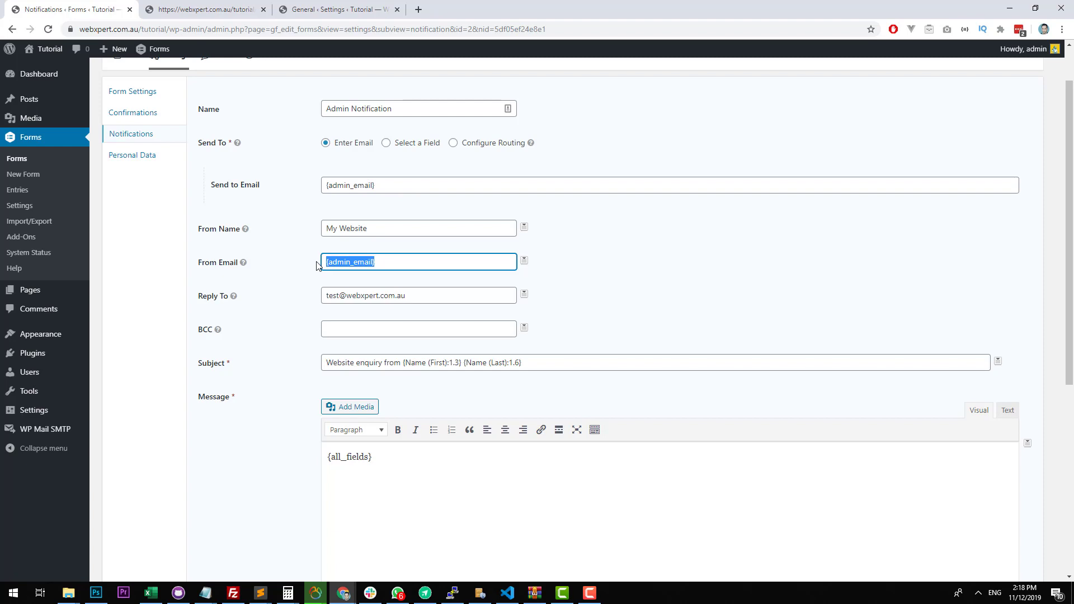
# Move the webxpert.com.au test address from Reply To into From Email, replacing the {admin_email} tag.
pyautogui.moveTo(405, 263); pyautogui.dragTo(242, 268)
pyautogui.click(462, 295)
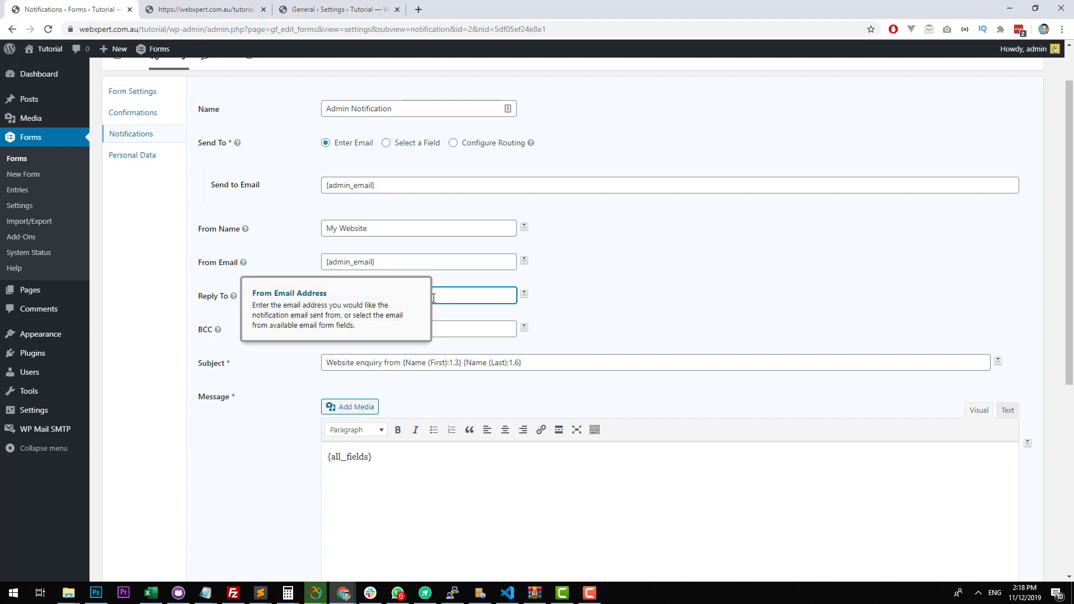
pyautogui.moveTo(462, 296); pyautogui.dragTo(193, 285)
pyautogui.hotkey('ctrl', 'c')
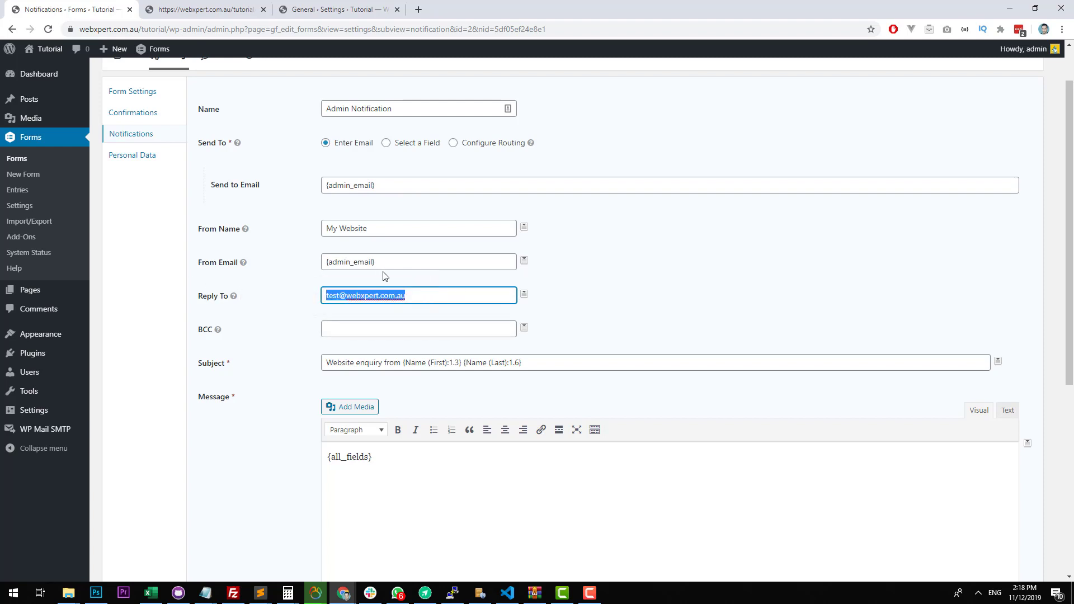
pyautogui.press('BackSpace')
pyautogui.moveTo(404, 262); pyautogui.dragTo(252, 281)
pyautogui.hotkey('ctrl', 'v')
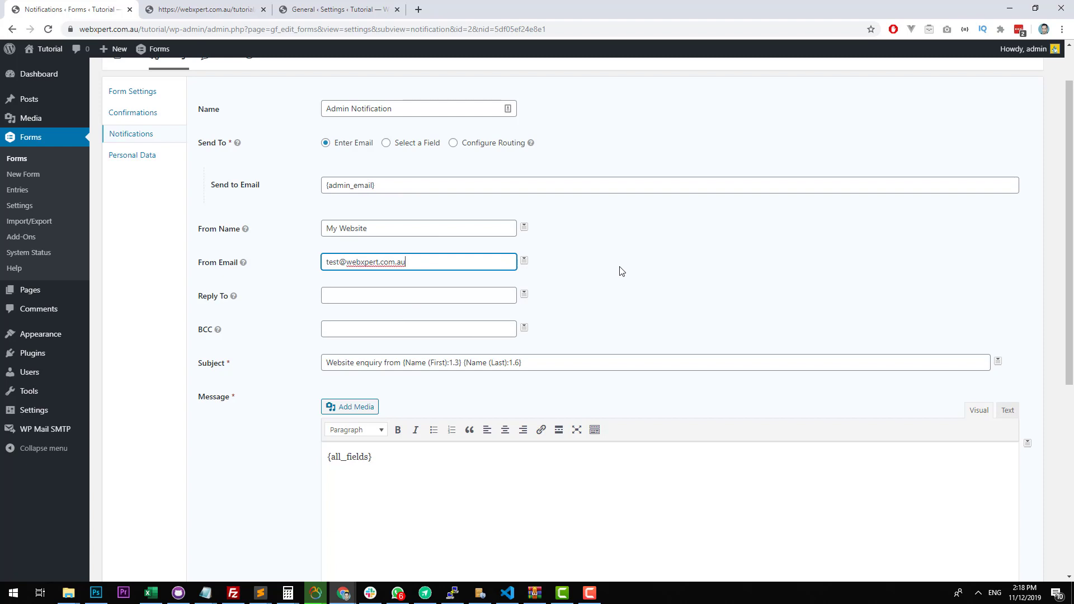
# Set the notification's Reply To to the form's Email merge tag and save the notification.
pyautogui.click(467, 318)
pyautogui.click(429, 290)
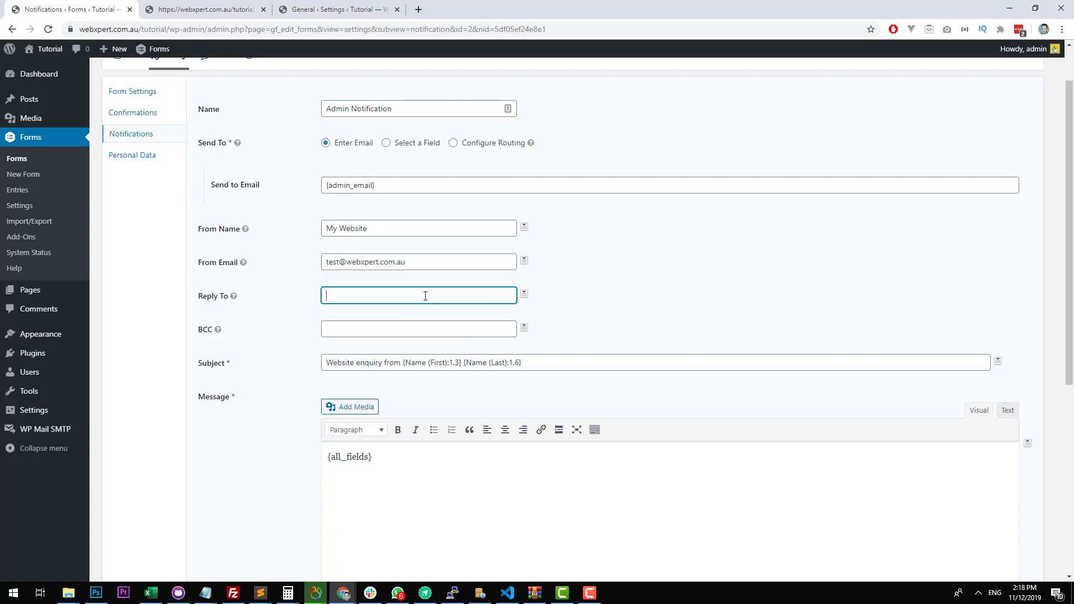
pyautogui.click(524, 293)
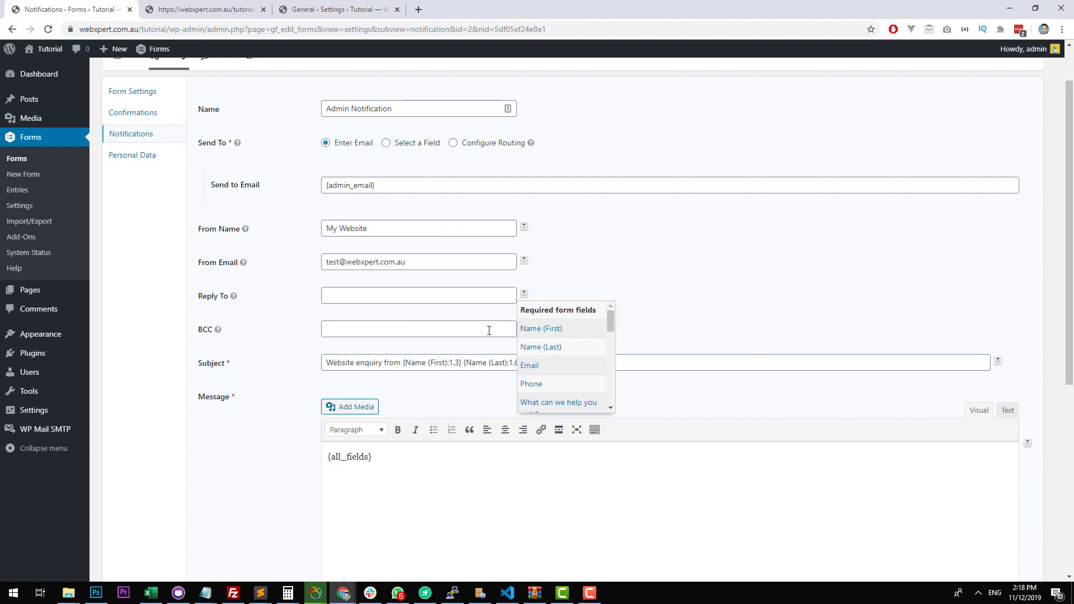
pyautogui.click(551, 365)
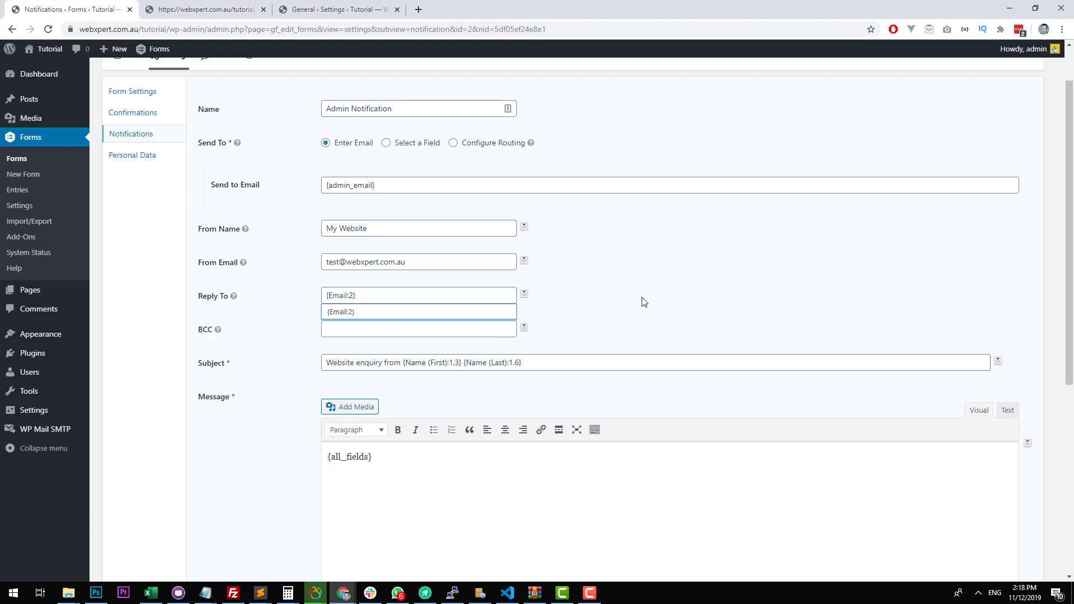
pyautogui.click(408, 298)
pyautogui.click(538, 302)
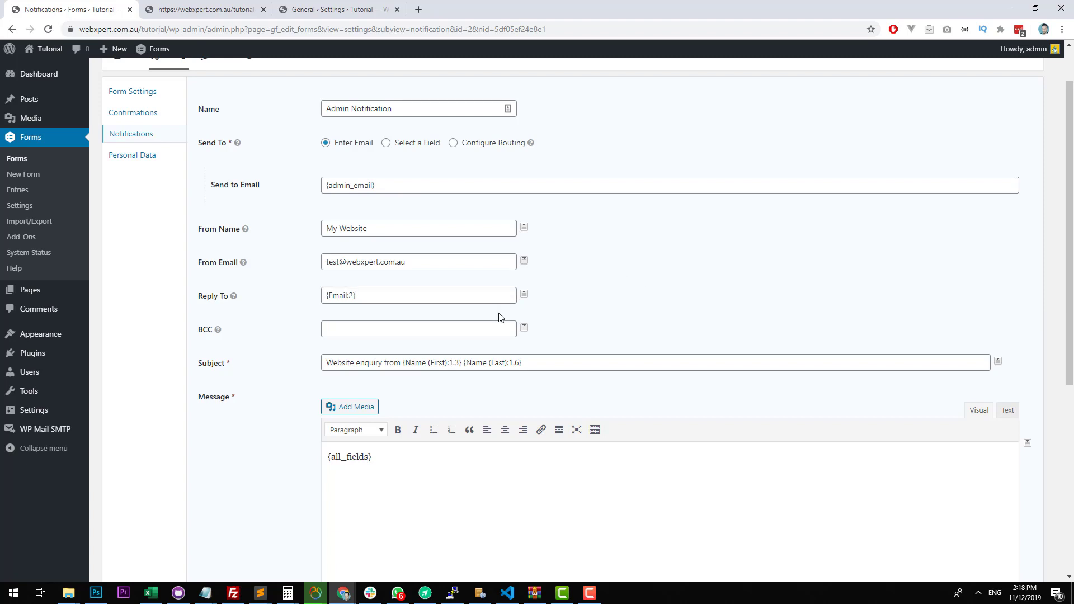
pyautogui.scroll(-5, 498, 314)
pyautogui.click(245, 538)
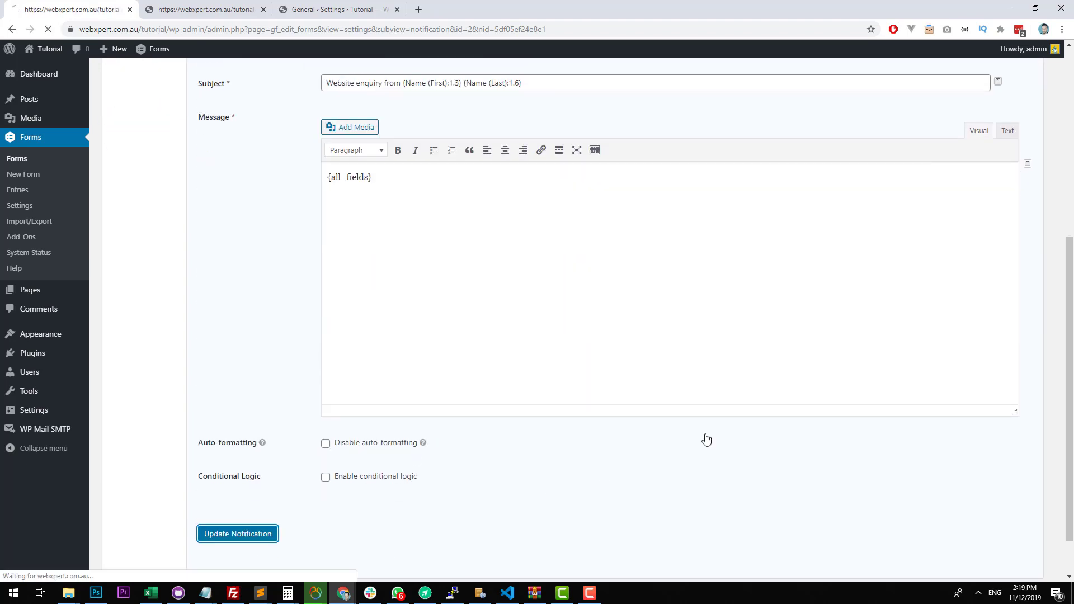
# Open the site's homepage and enter a first name, last name and email address in the contact form.
pyautogui.click(42, 65)
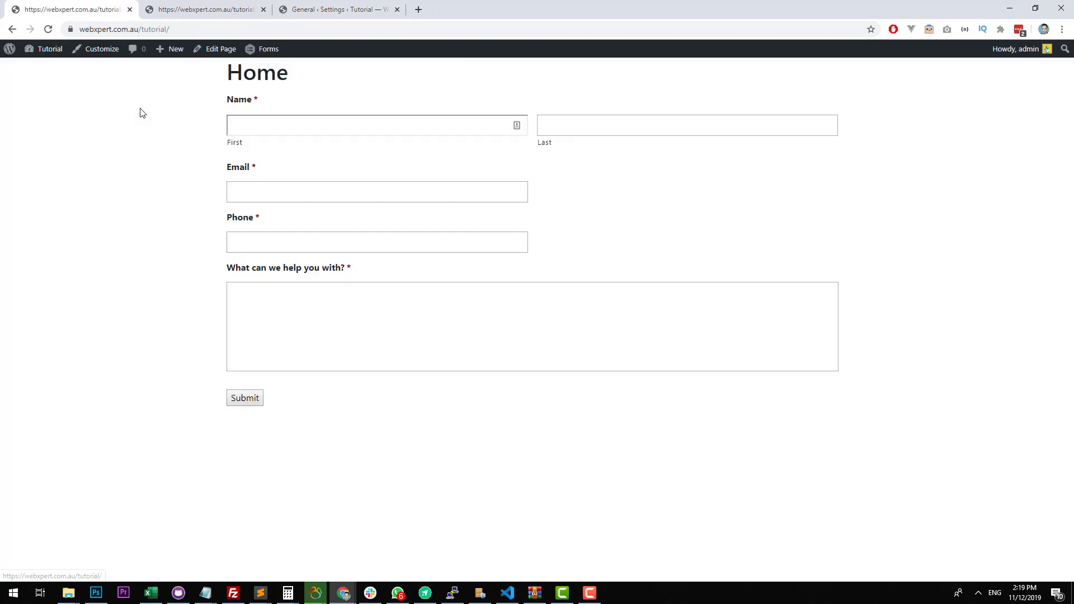
pyautogui.click(313, 127)
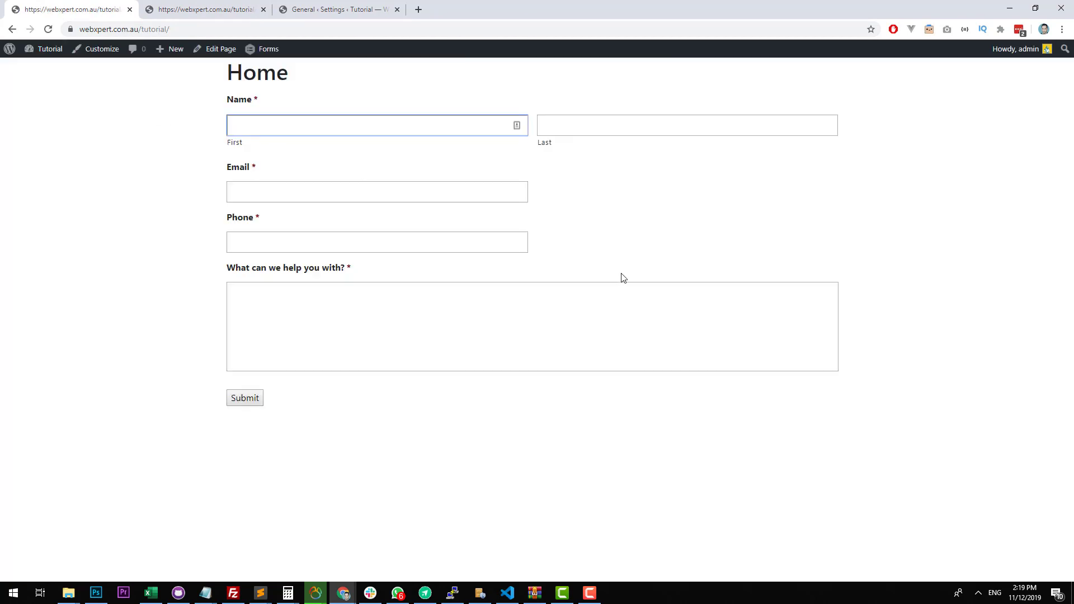
pyautogui.press('Tab')
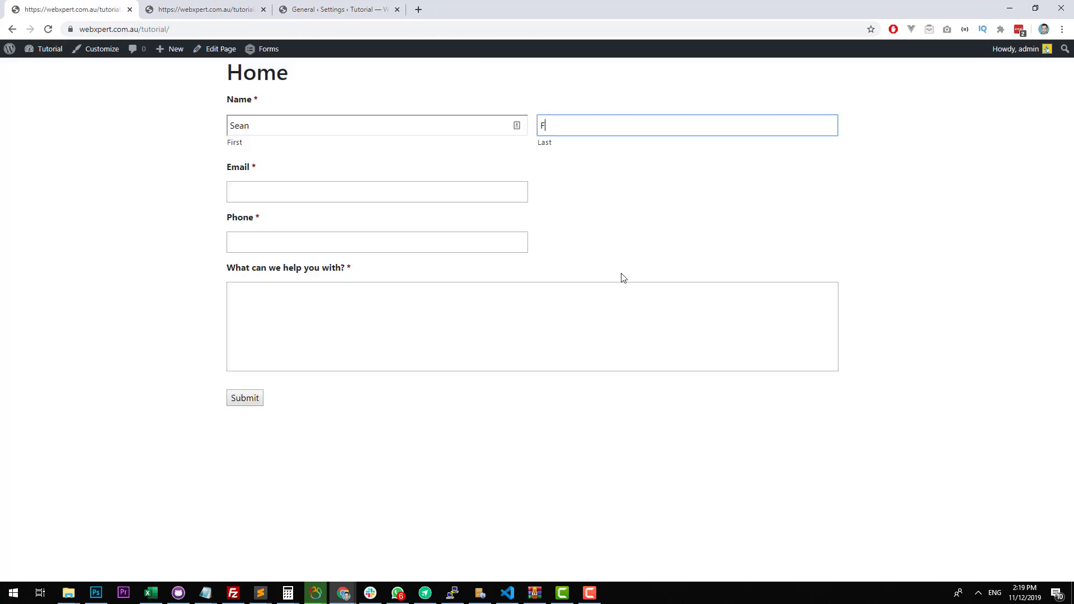
pyautogui.press('Tab')
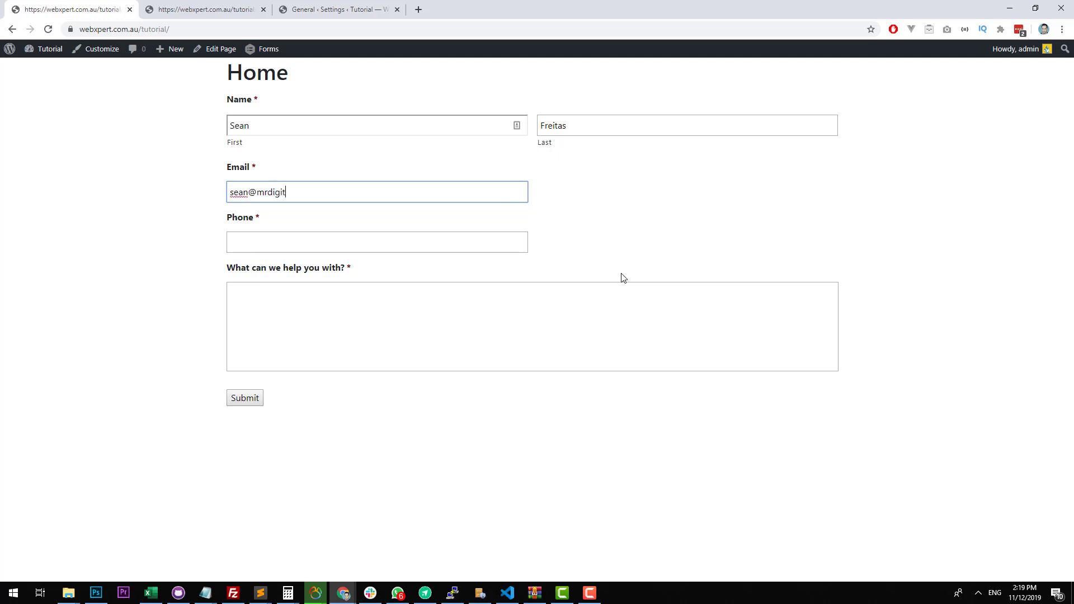
# Enter a phone number and the enquiry message "Test" in the homepage form, and submit it.
pyautogui.press('Tab')
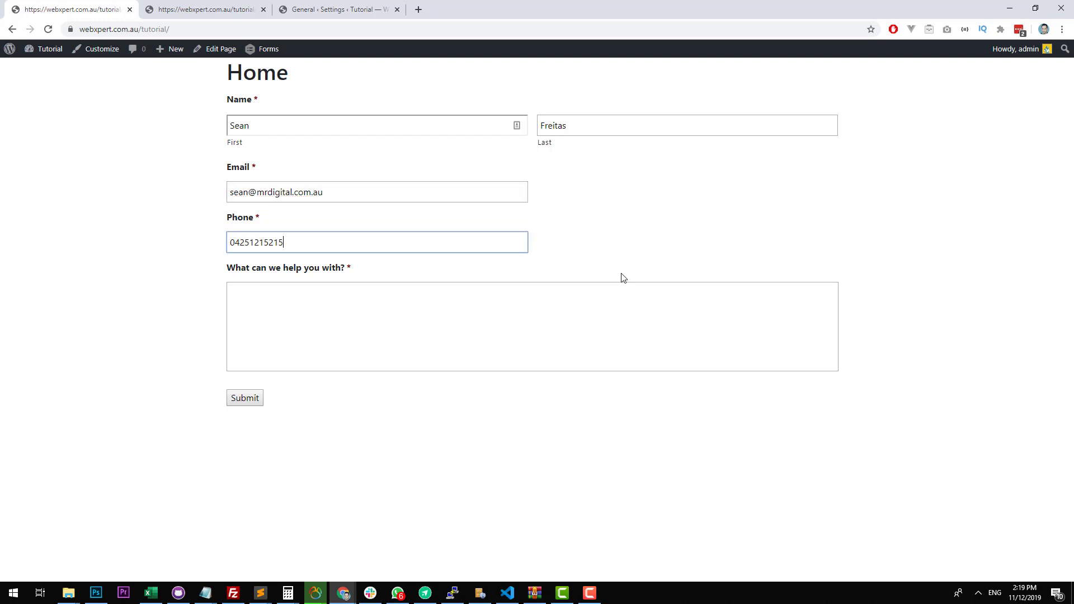
pyautogui.press('Tab')
pyautogui.write('Test')
pyautogui.moveTo(1073, 97)
pyautogui.mouseDown()
pyautogui.moveTo(1022, 97)
pyautogui.moveTo(1073, 94)
pyautogui.mouseUp()
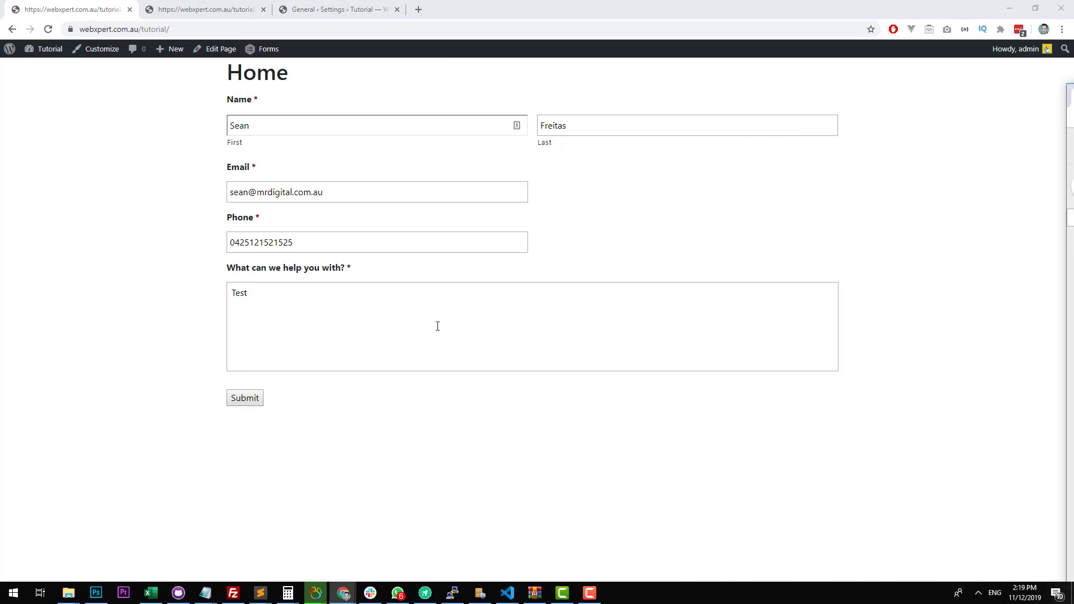
pyautogui.click(244, 397)
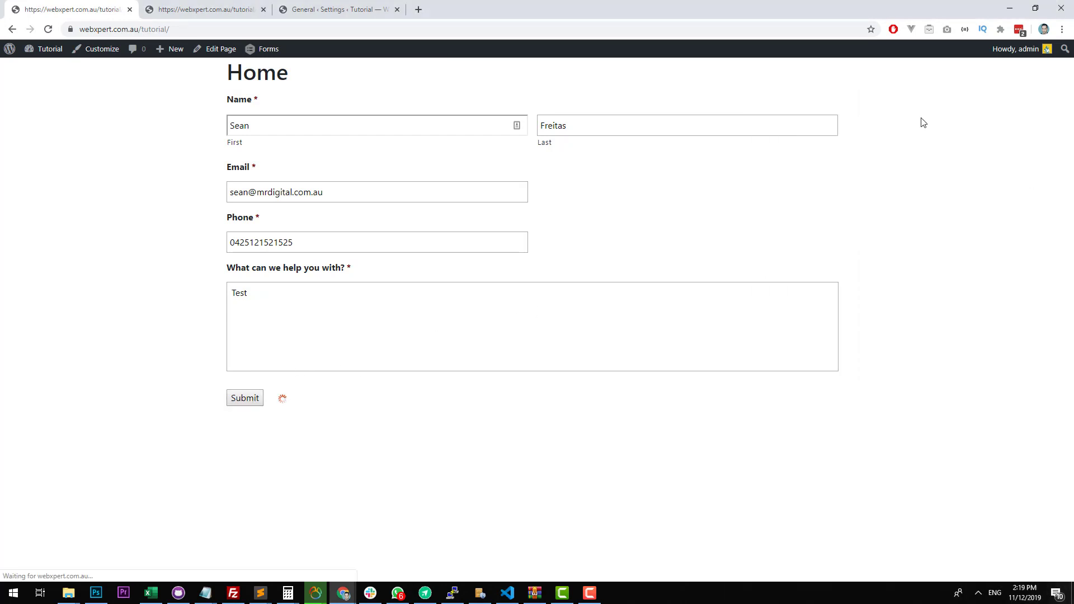
# Switch to the Gmail inbox, open the new website enquiry email, and check its sender address and recipient details.
pyautogui.moveTo(1073, 96); pyautogui.dragTo(499, 124)
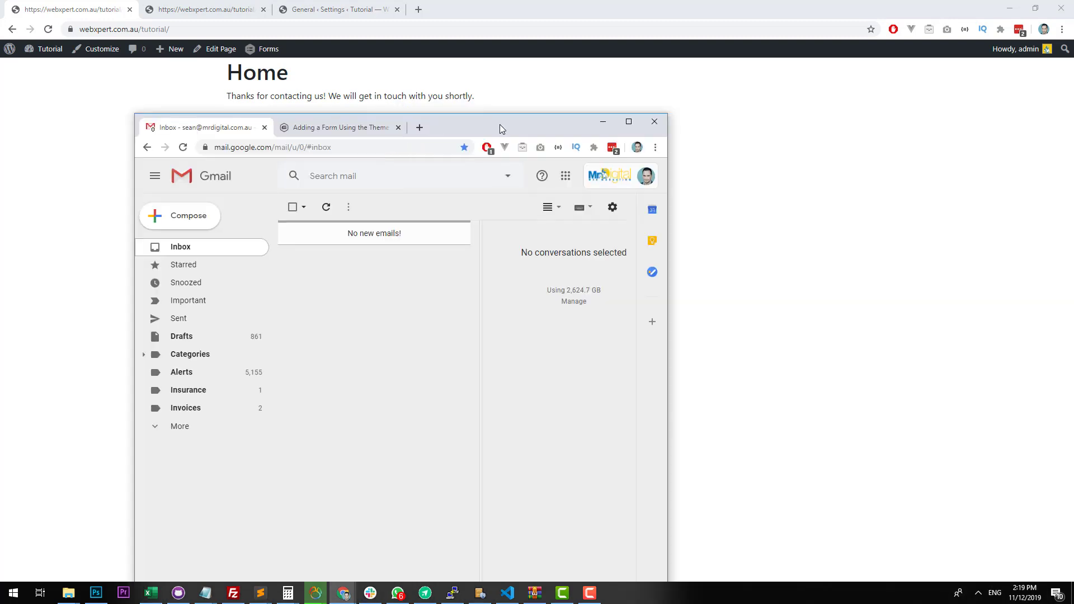
pyautogui.doubleClick(499, 124)
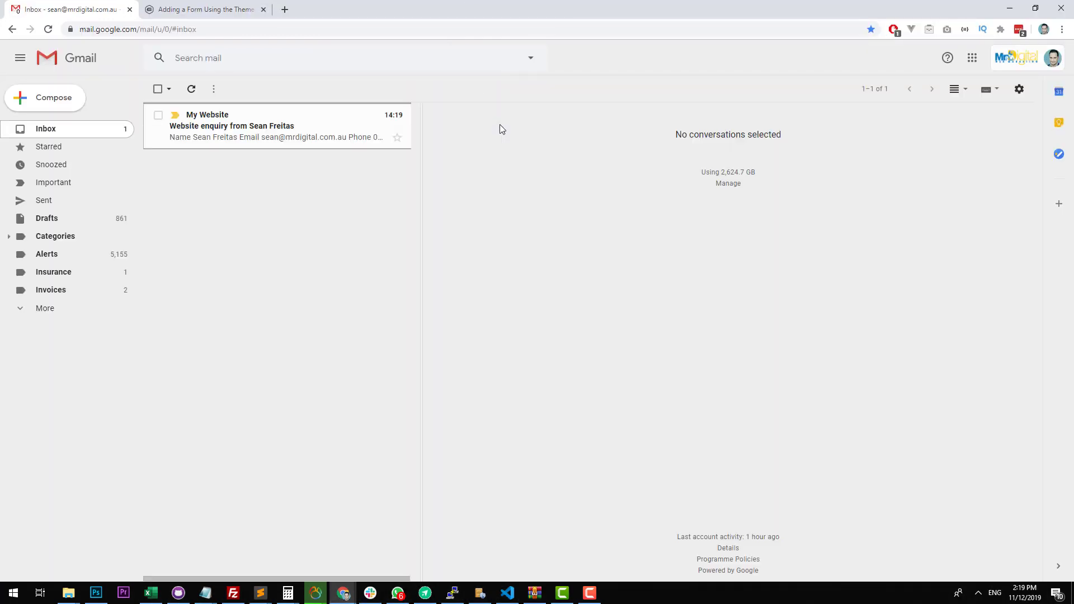
pyautogui.click(213, 141)
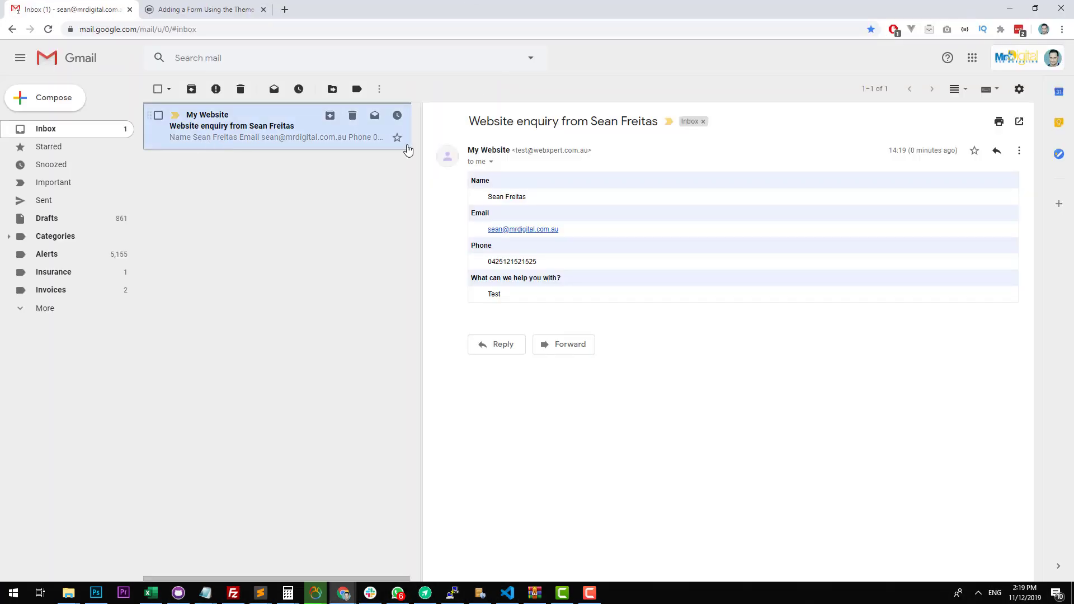
pyautogui.moveTo(588, 151); pyautogui.dragTo(514, 151)
pyautogui.click(609, 156)
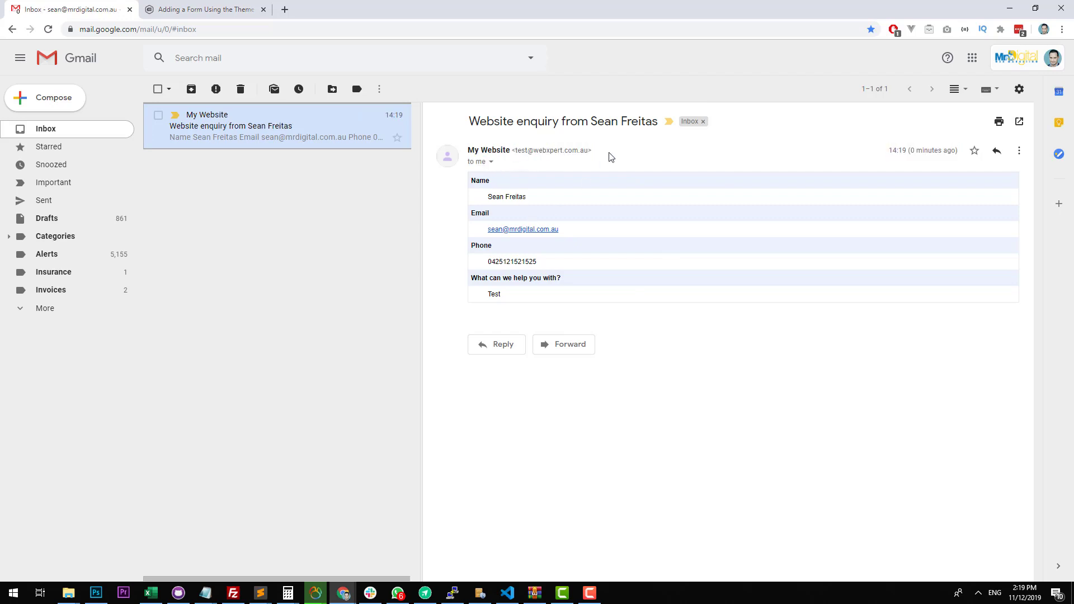
pyautogui.click(491, 162)
pyautogui.click(492, 165)
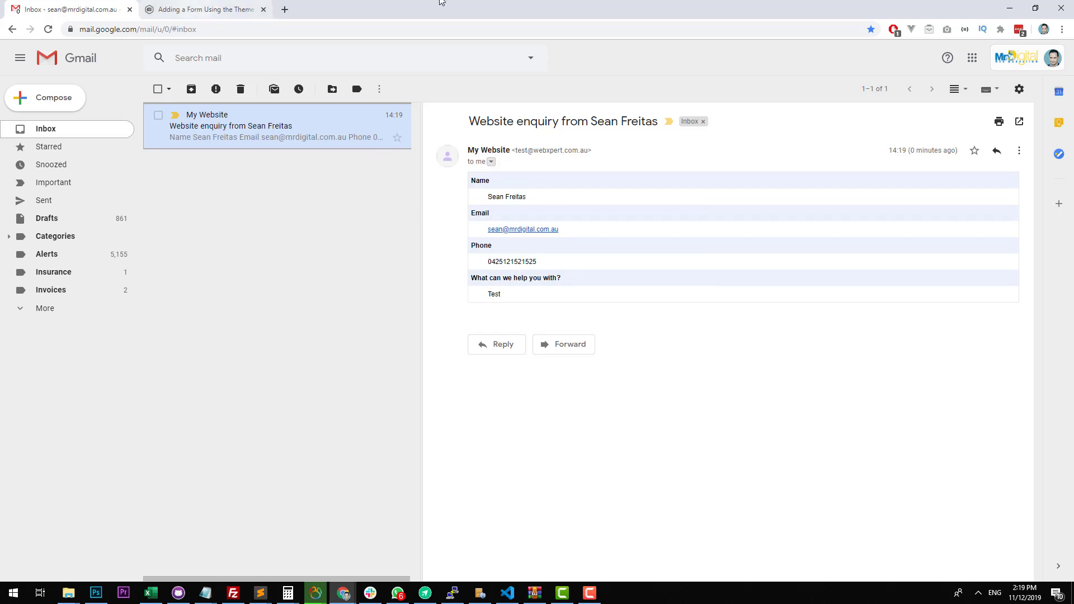
# Set the Gmail window aside, return to the WordPress dashboard, and deactivate the Gravity Forms plugin.
pyautogui.moveTo(446, 5); pyautogui.dragTo(1073, 67)
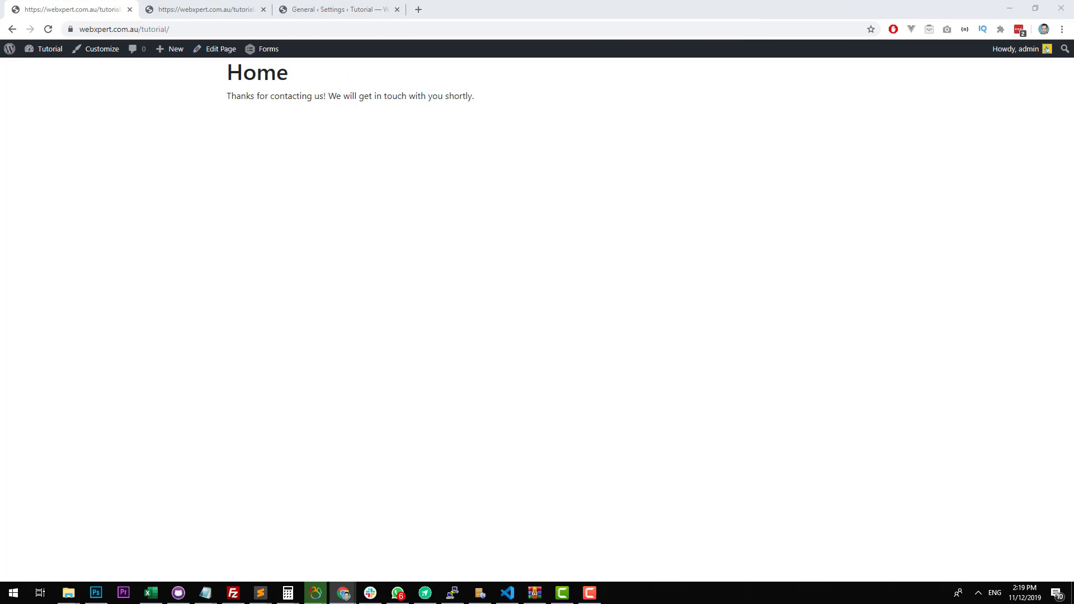
pyautogui.click(41, 50)
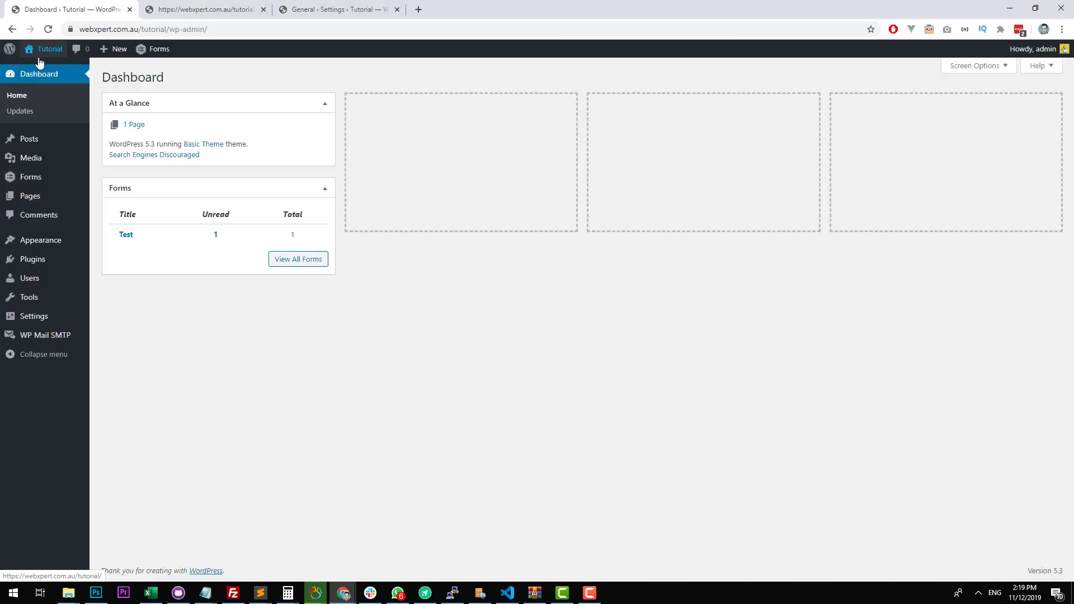
pyautogui.moveTo(24, 175)
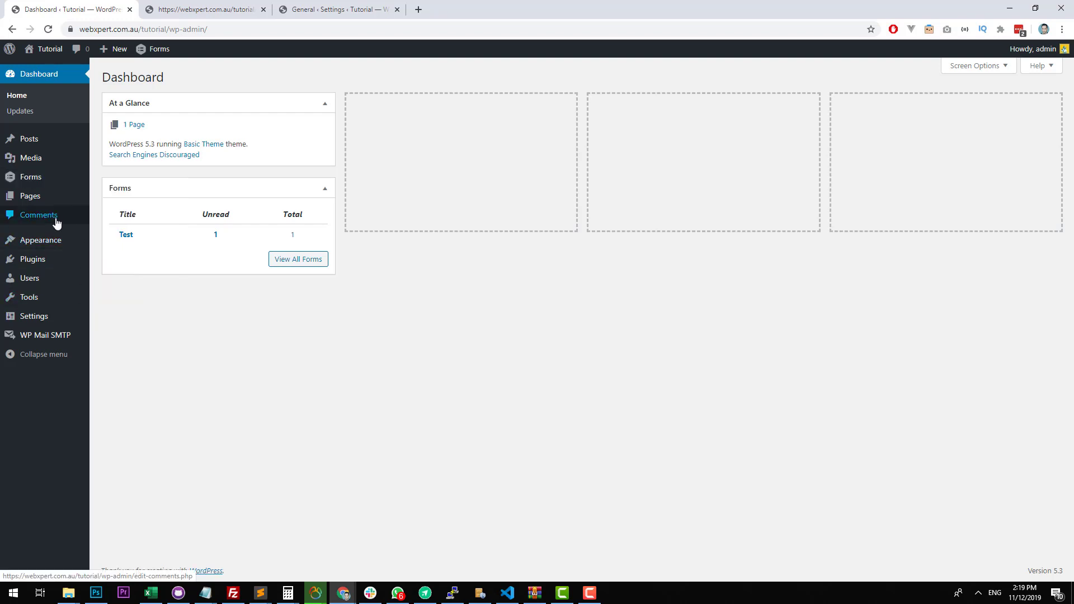
pyautogui.click(53, 264)
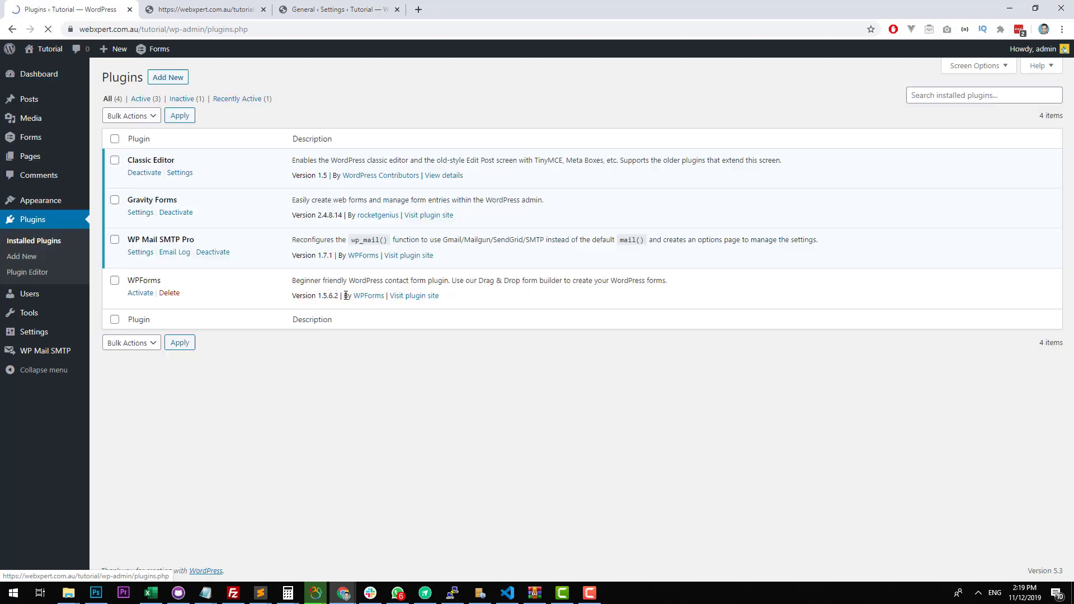
pyautogui.click(180, 212)
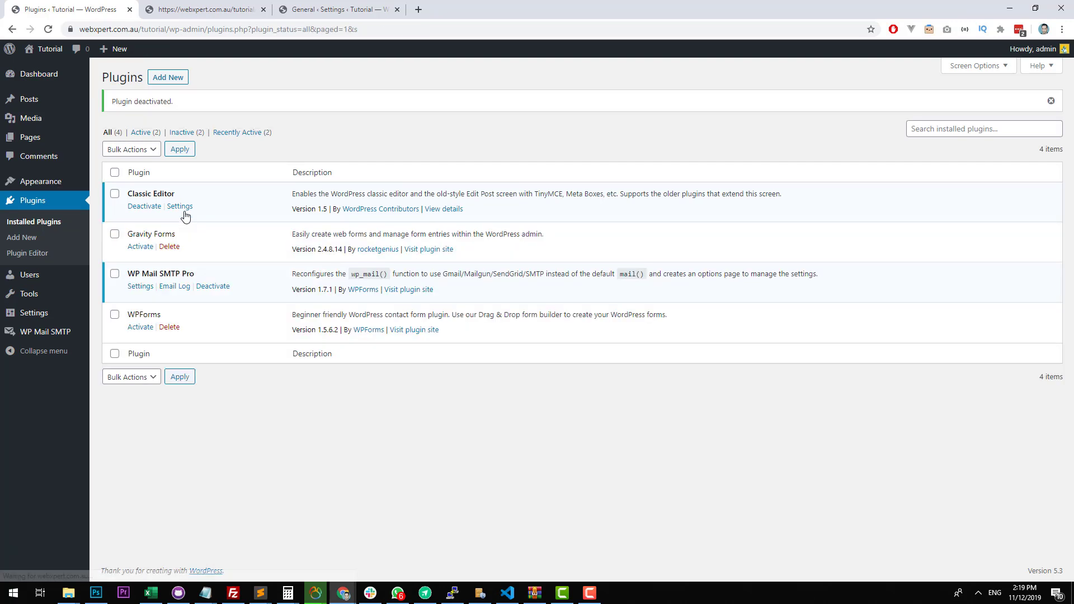
# Remove the gravity_form PHP line from the Basic Theme's front-page.php in the Theme Editor and save the file.
pyautogui.moveTo(75, 311)
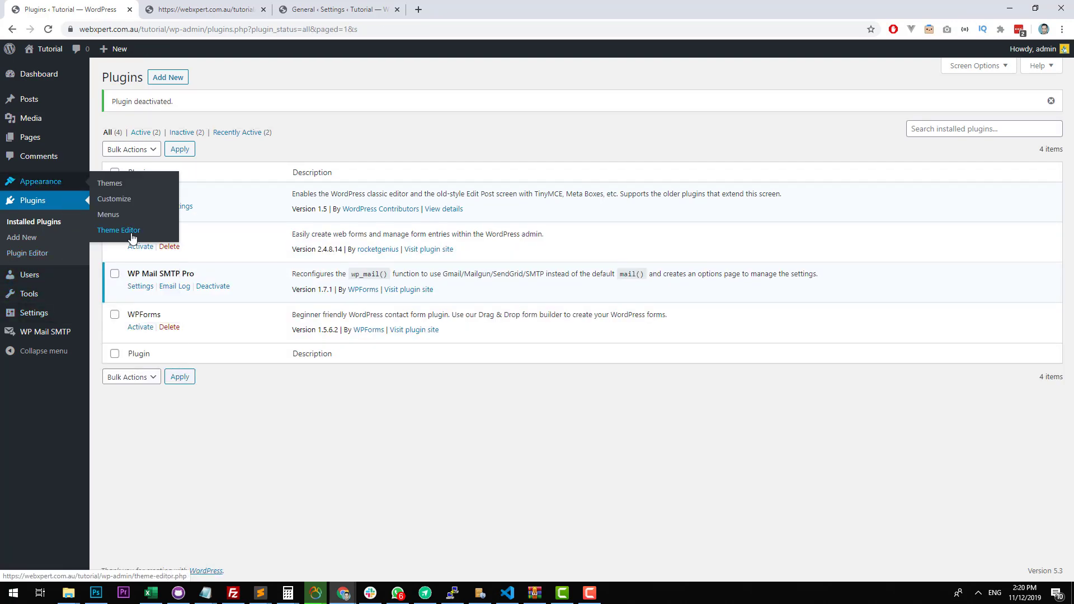
pyautogui.click(129, 232)
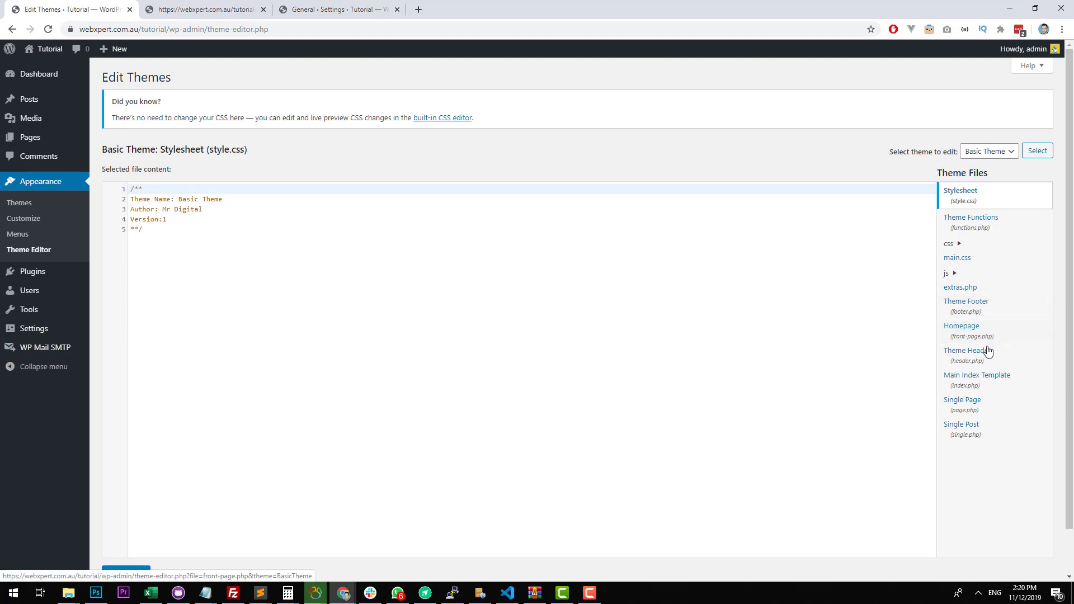
pyautogui.click(987, 379)
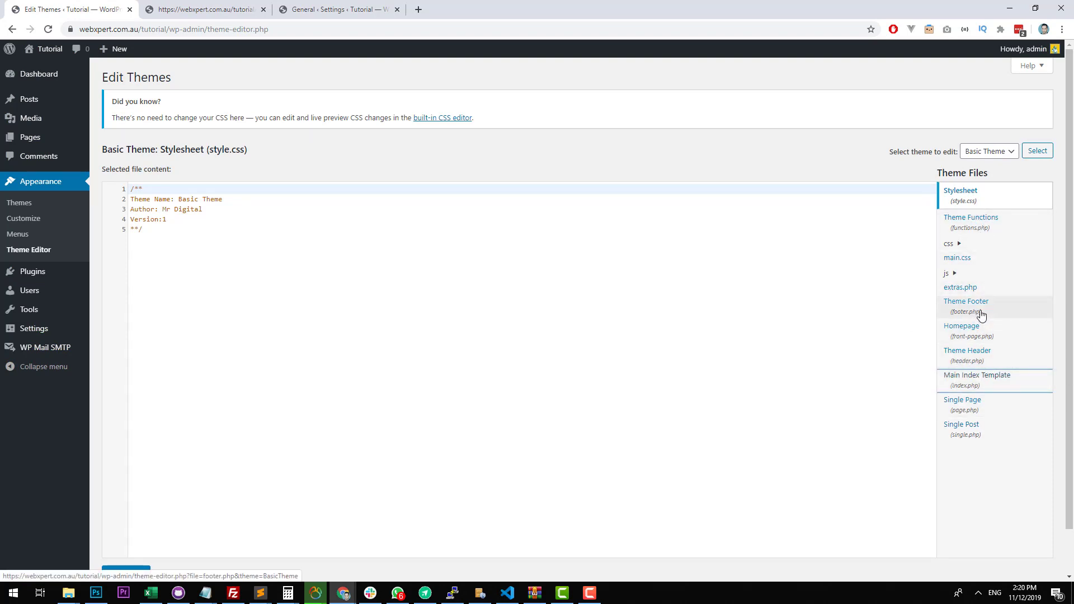
pyautogui.click(979, 334)
pyautogui.moveTo(372, 221); pyautogui.dragTo(121, 199)
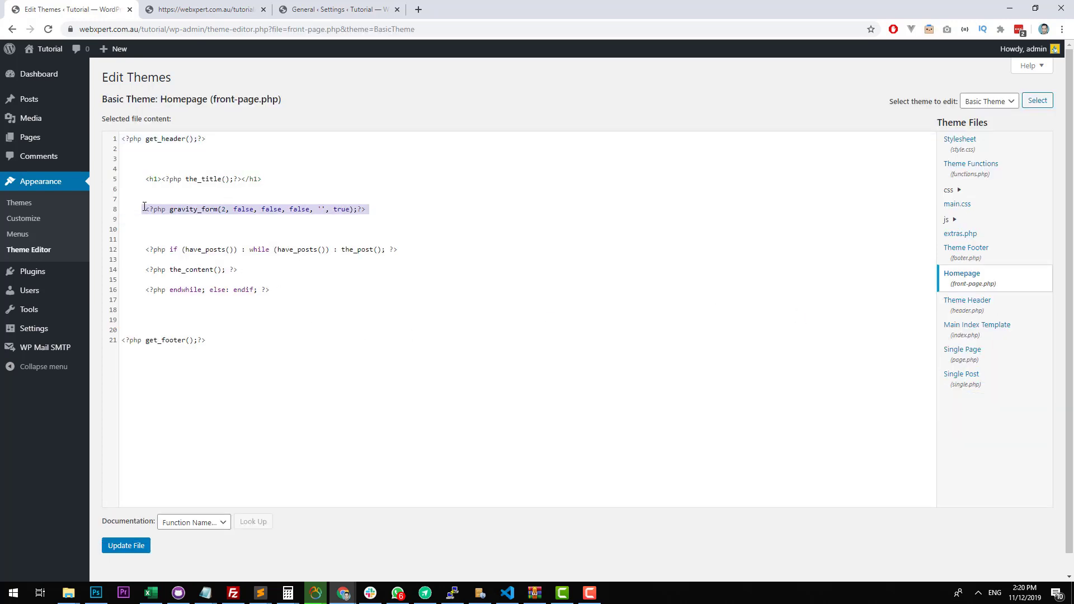
pyautogui.press('BackSpace')
pyautogui.click(125, 546)
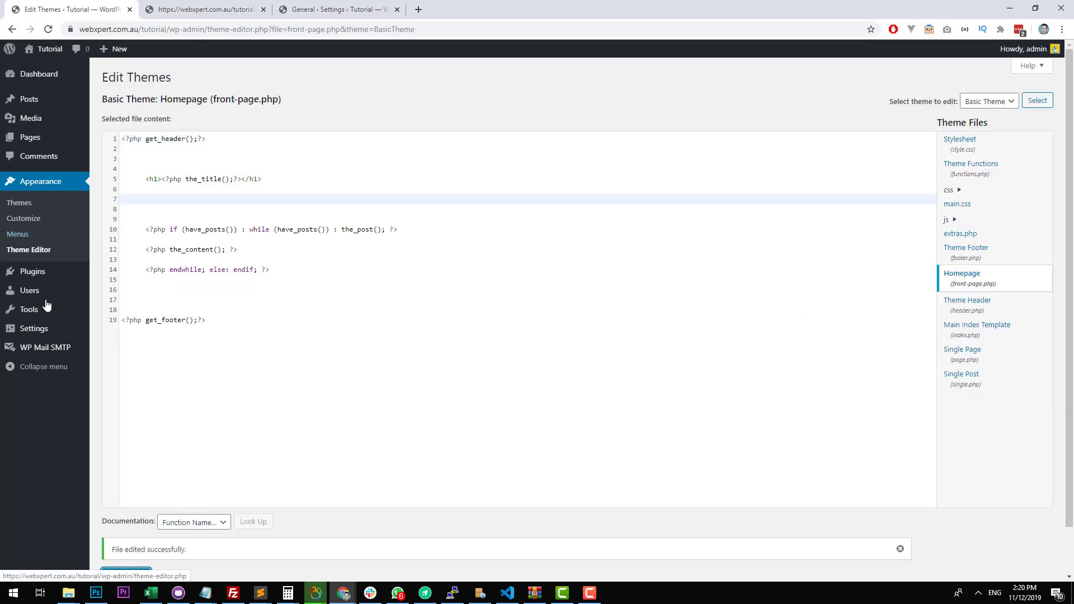
# Activate the WPForms plugin and start creating the first form from its welcome page.
pyautogui.click(52, 273)
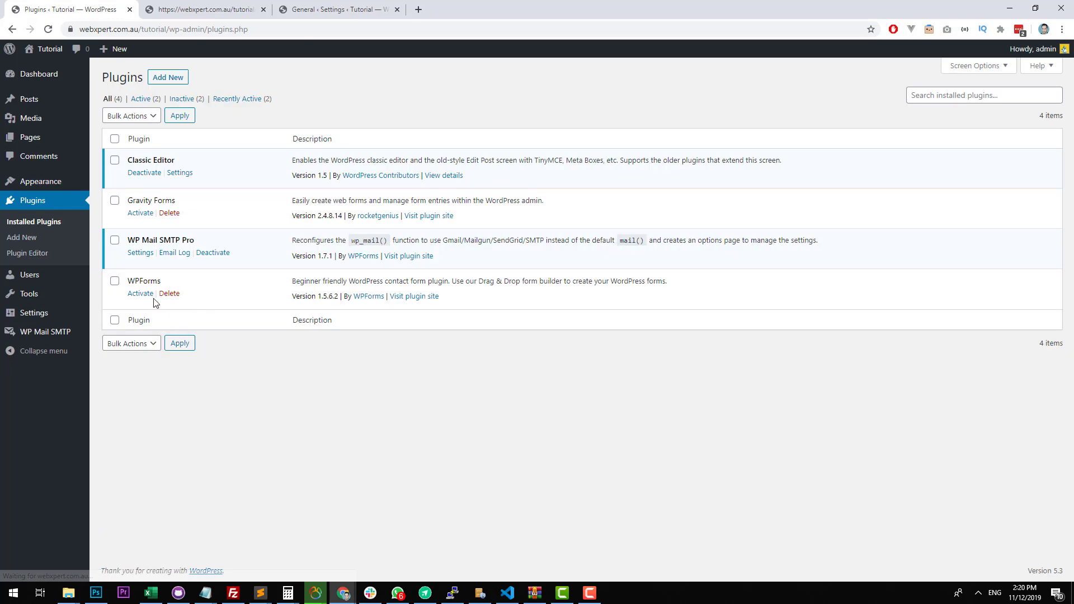
pyautogui.click(140, 293)
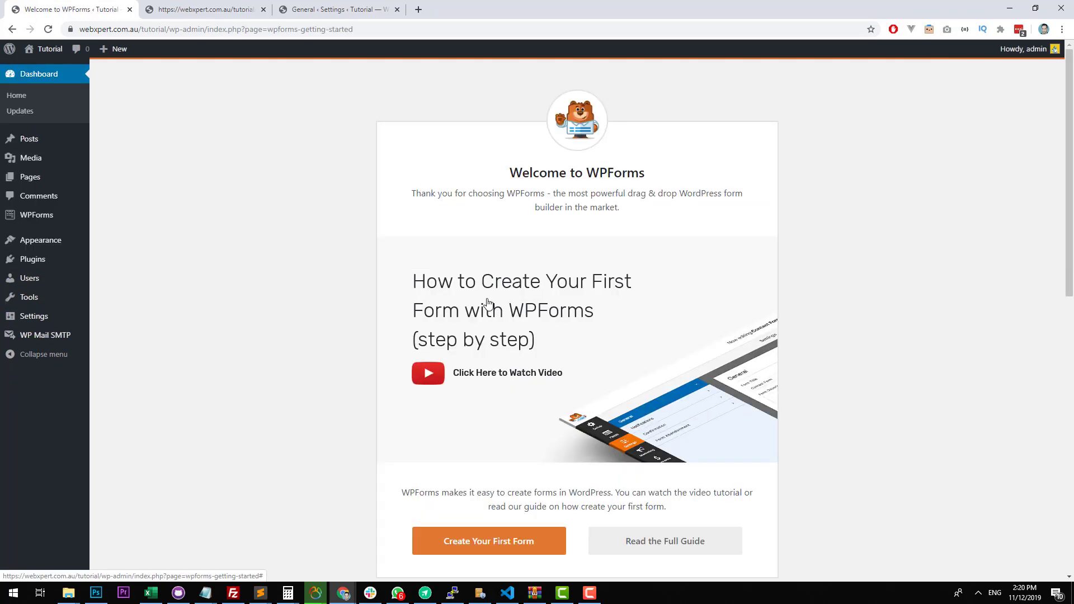
pyautogui.scroll(-3, 494, 248)
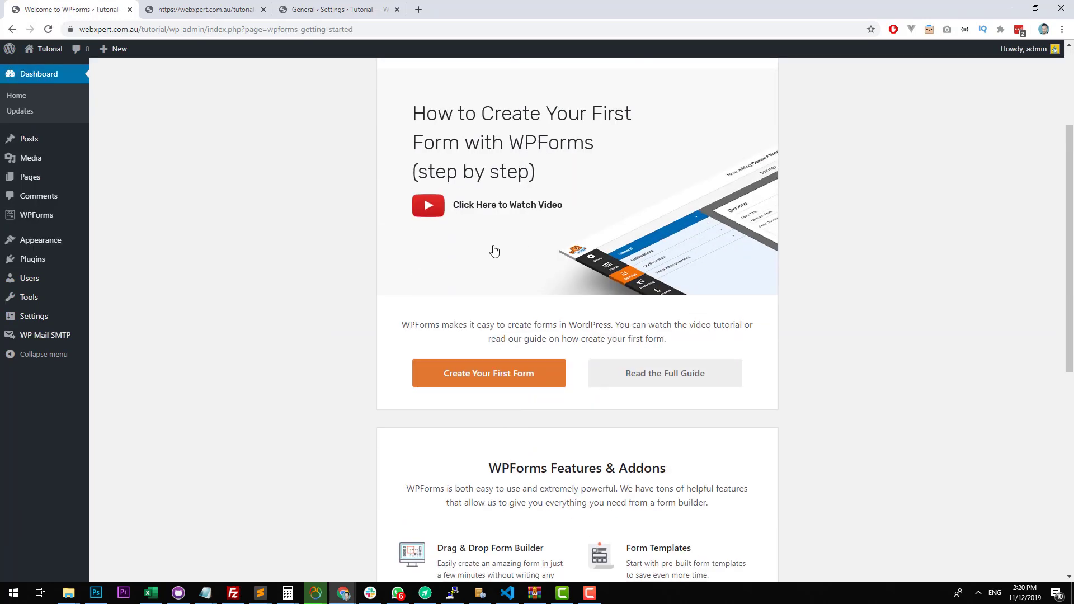
pyautogui.click(516, 382)
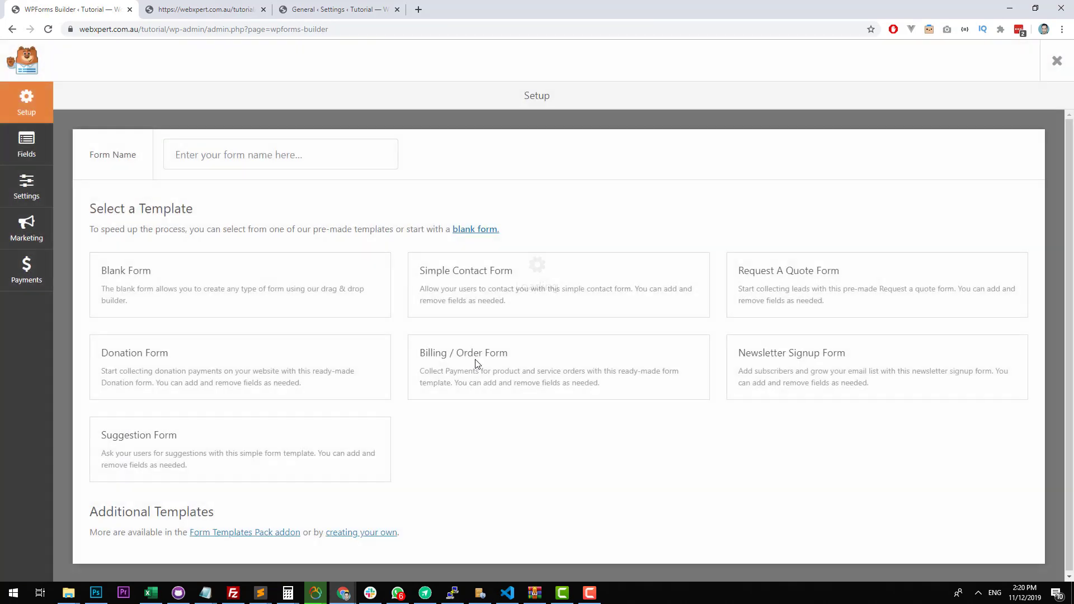
# Name the new form "Test" and create it from the Simple Contact Form template.
pyautogui.click(272, 158)
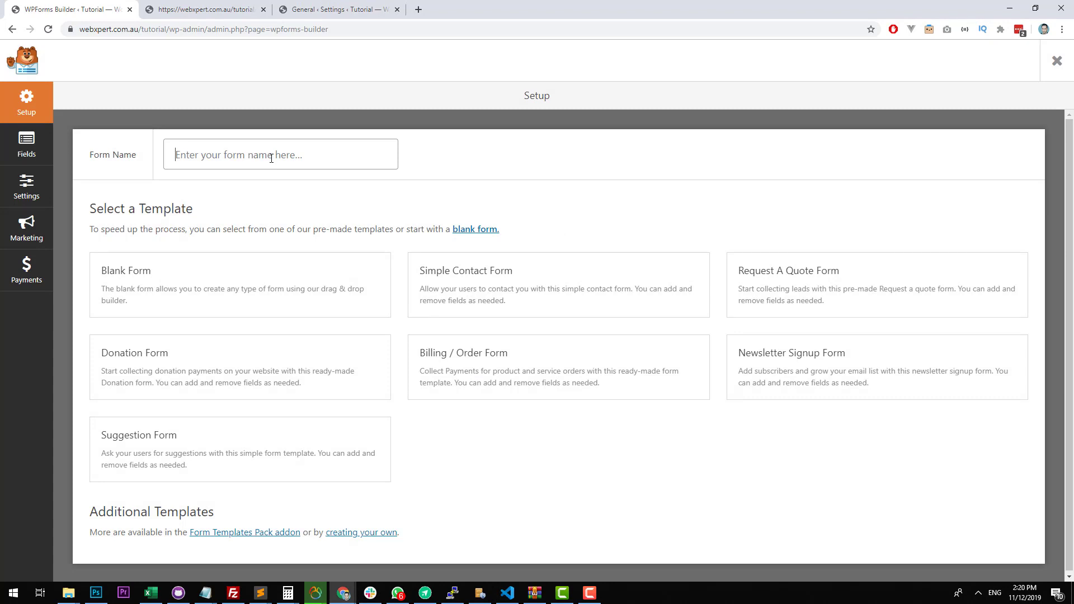
pyautogui.write('Test')
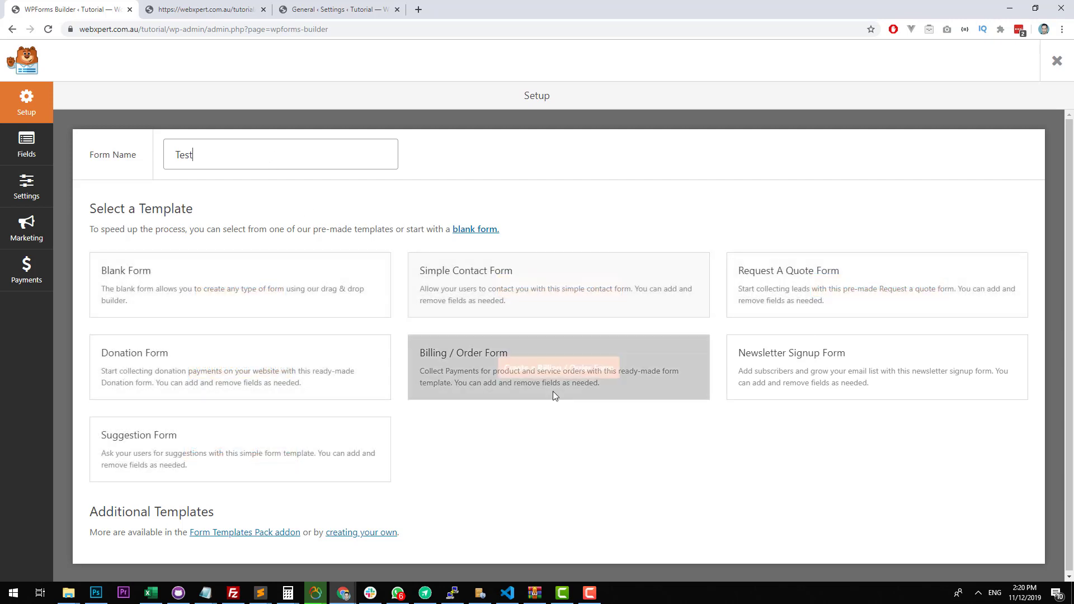
pyautogui.click(538, 287)
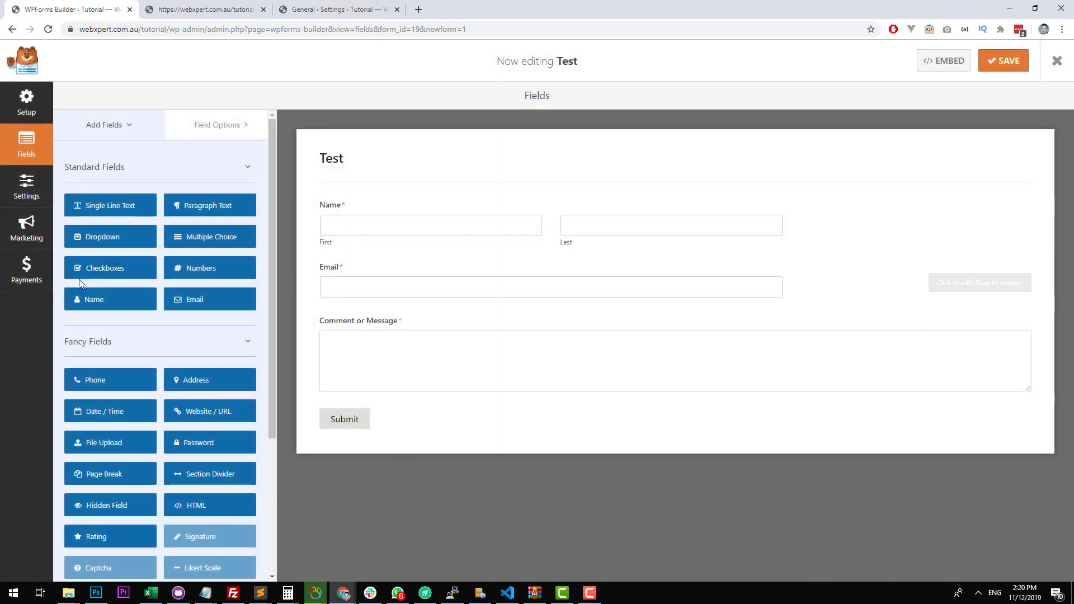
# Add a required Phone field between Email and Comment or Message, and check the other fields' options.
pyautogui.moveTo(126, 380); pyautogui.dragTo(362, 311)
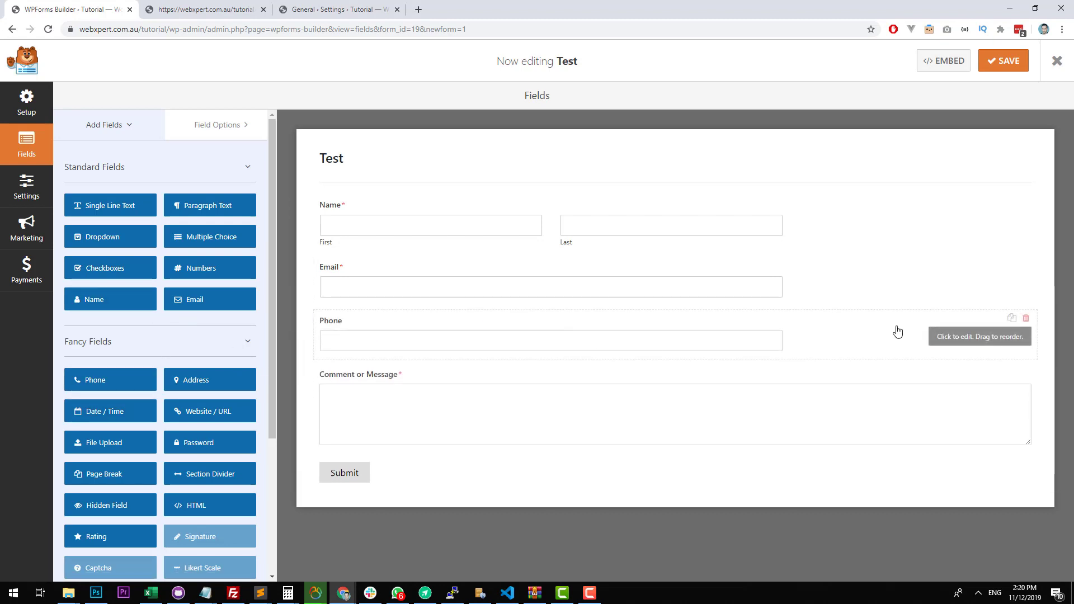
pyautogui.click(418, 335)
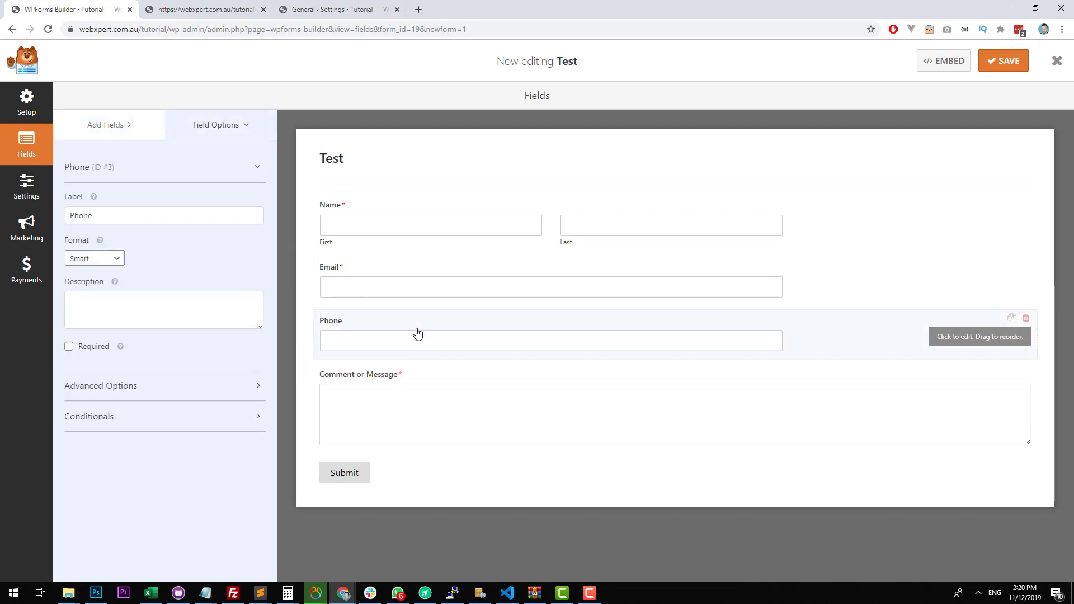
pyautogui.click(69, 346)
pyautogui.click(431, 287)
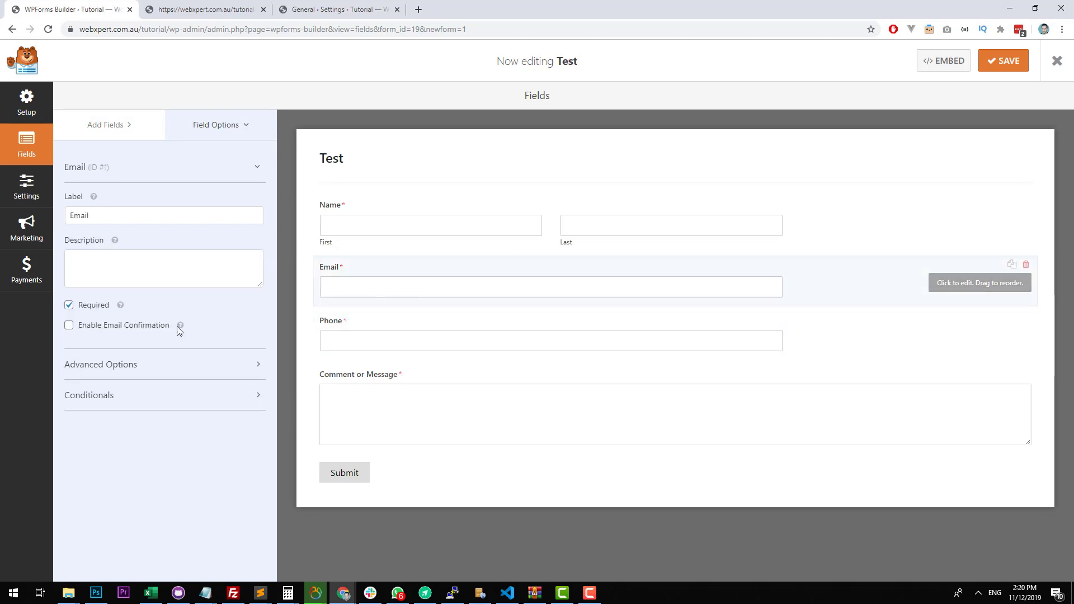
pyautogui.click(395, 248)
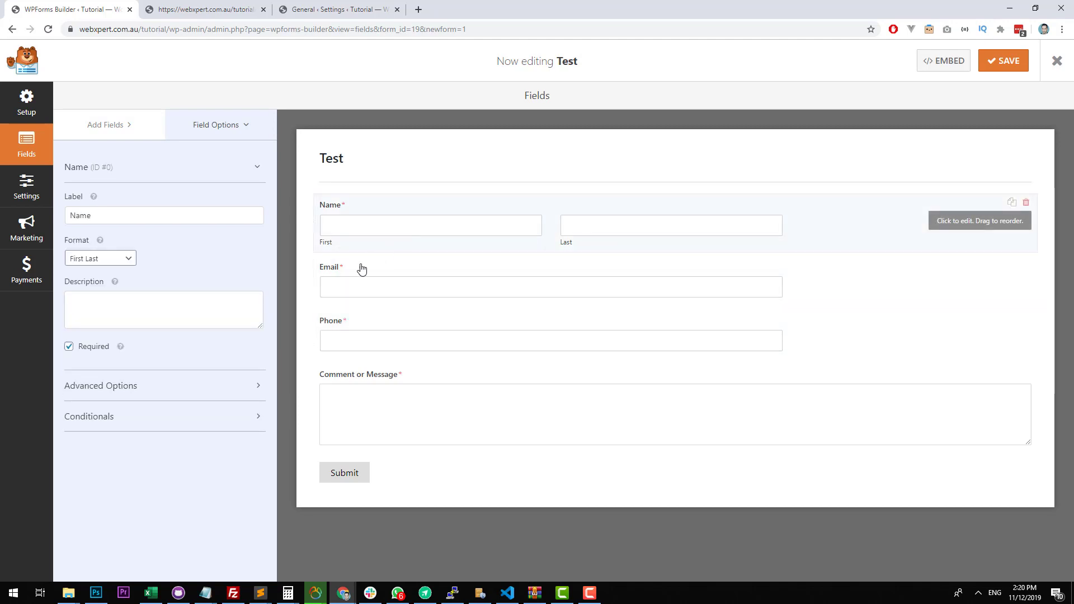
pyautogui.click(374, 415)
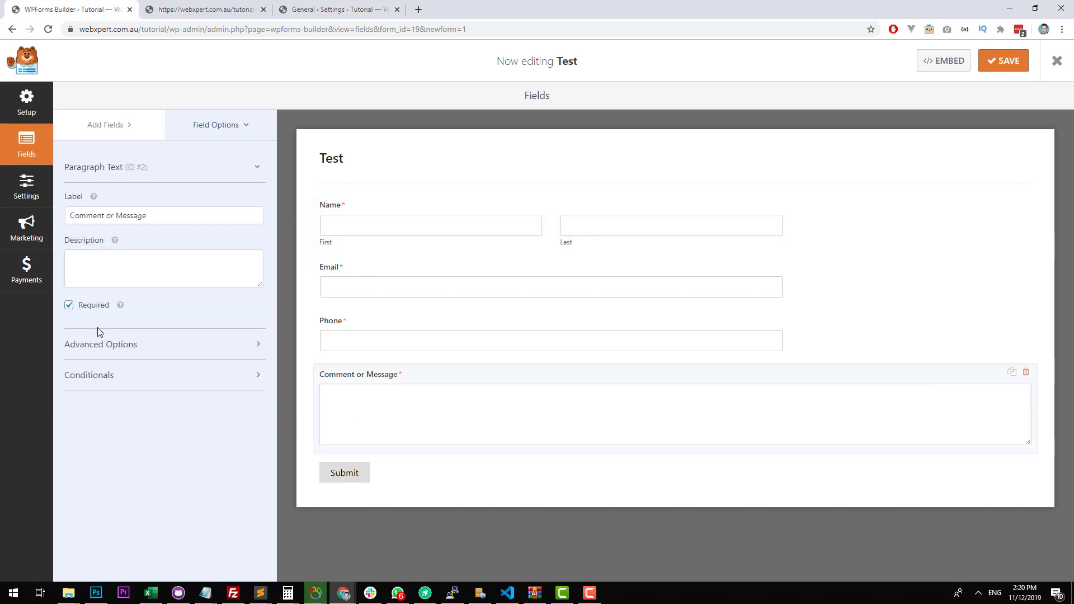
# In the form's notification settings, set the email subject to "Website Enquiry from" followed by the Name field's smart tag.
pyautogui.click(37, 190)
pyautogui.click(144, 160)
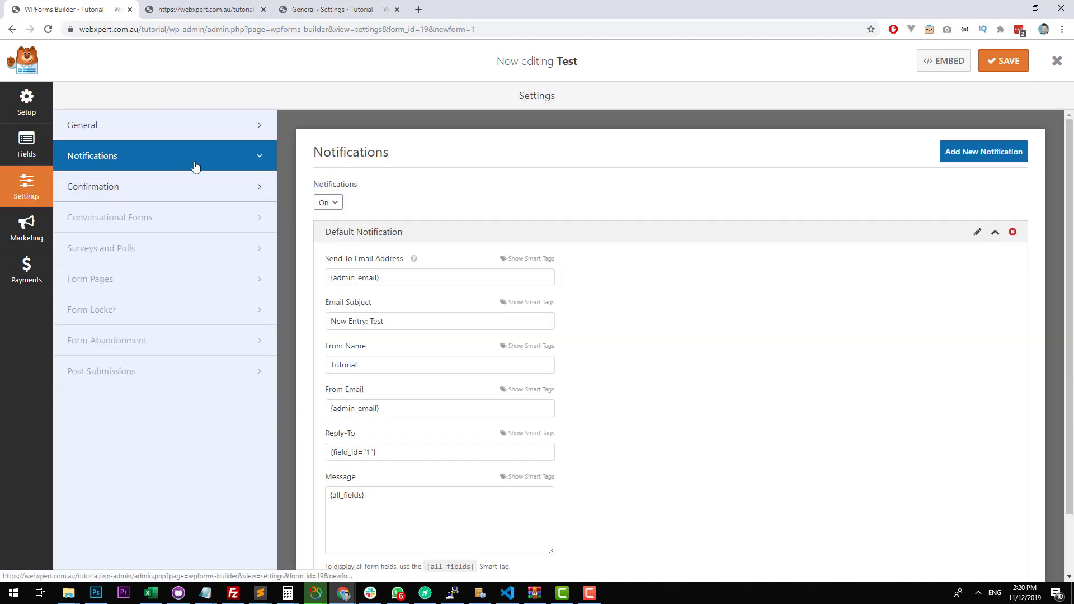
pyautogui.tripleClick(346, 279)
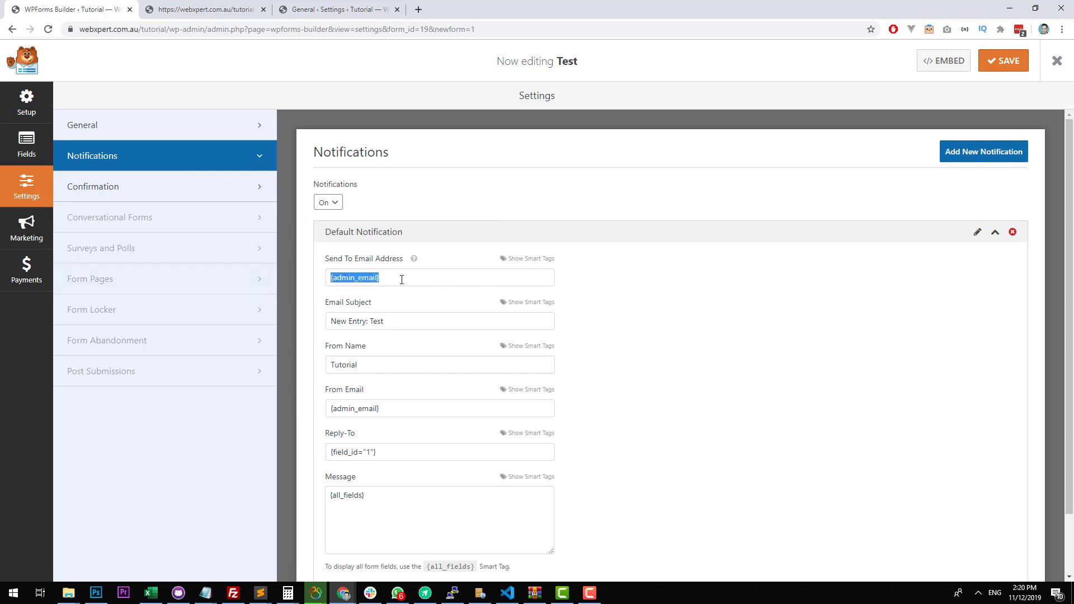
pyautogui.moveTo(402, 280); pyautogui.dragTo(253, 275)
pyautogui.moveTo(448, 318); pyautogui.dragTo(228, 315)
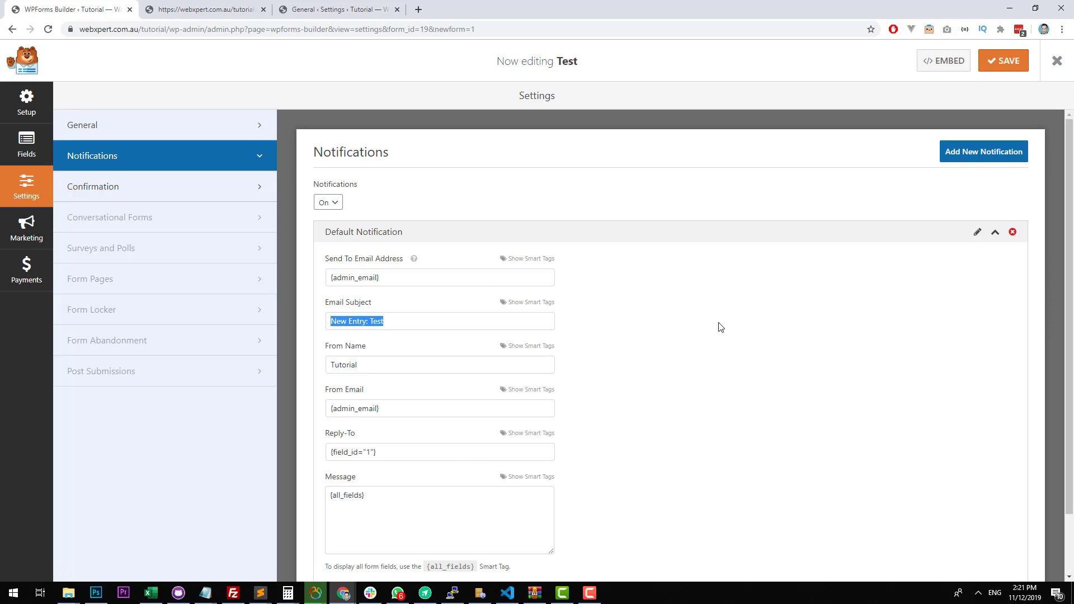
pyautogui.click(422, 320)
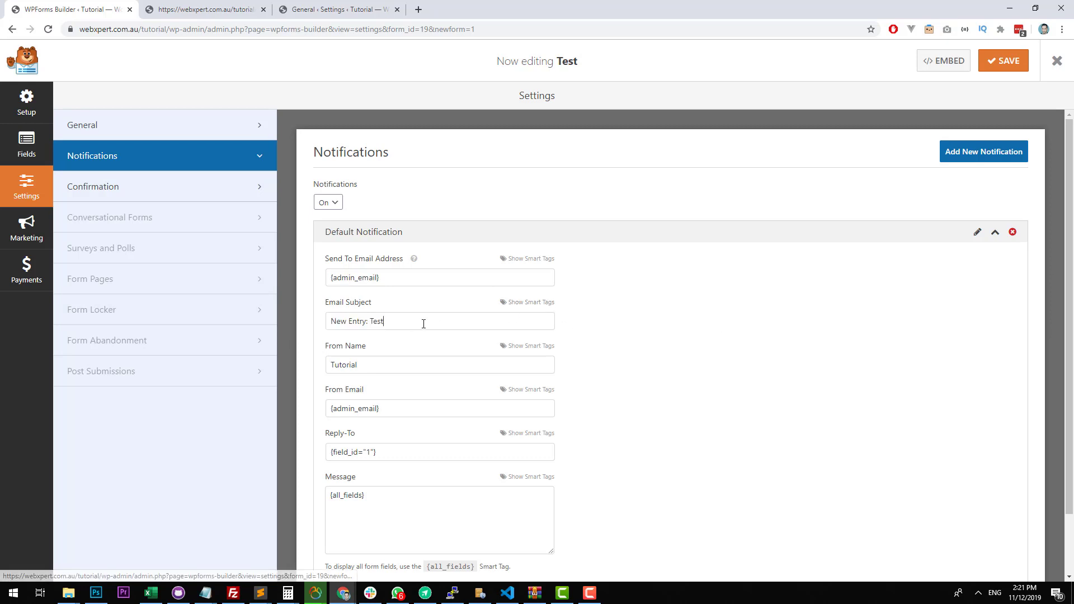
pyautogui.tripleClick(460, 317)
pyautogui.write('Website Enquiryt')
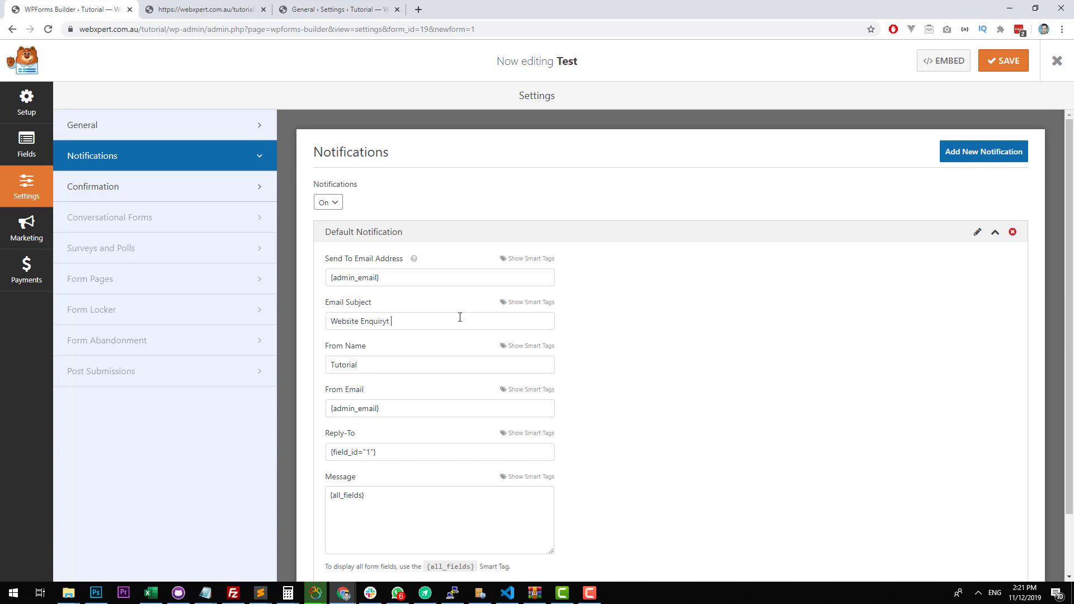
pyautogui.press('BackSpace')
pyautogui.click(527, 302)
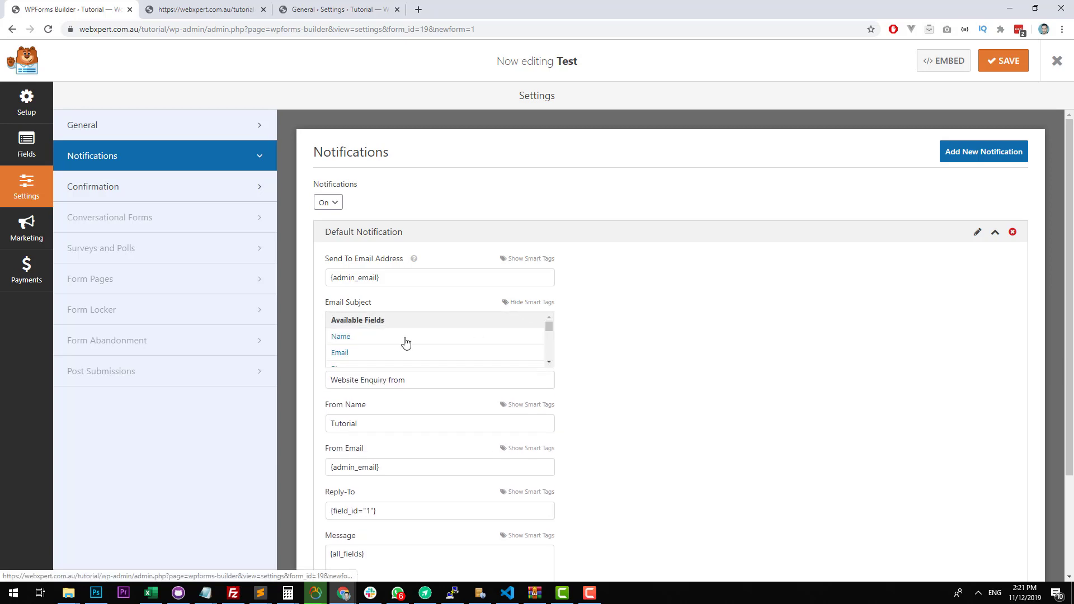
pyautogui.click(382, 334)
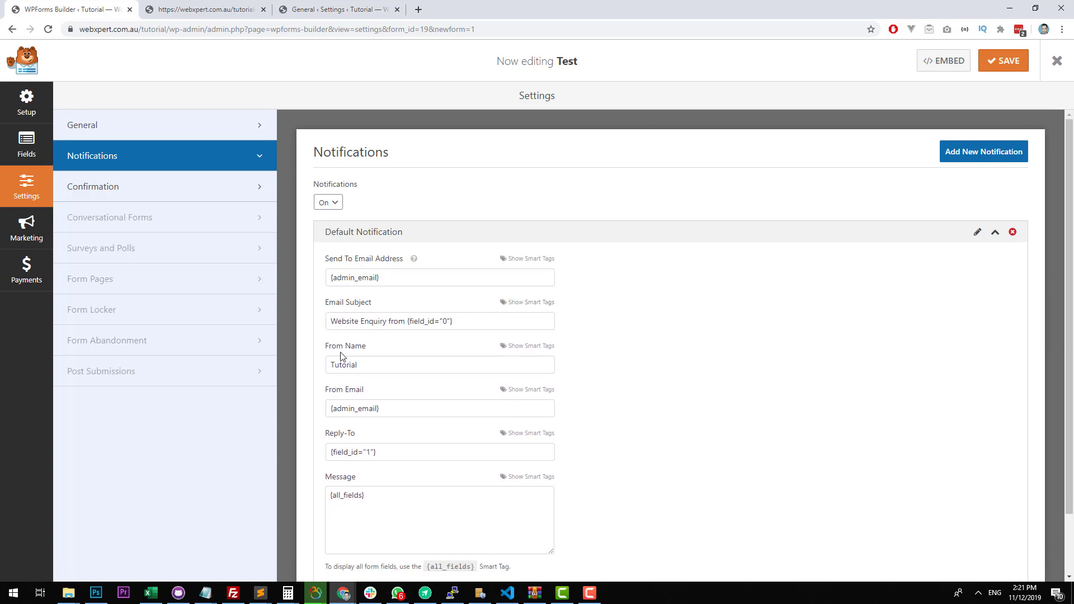
# Set the notification's From Name to the Name field's smart tag and enter the webxpert.com.au test address as From Email.
pyautogui.doubleClick(371, 364)
pyautogui.press('BackSpace')
pyautogui.click(519, 348)
pyautogui.click(389, 382)
pyautogui.tripleClick(368, 415)
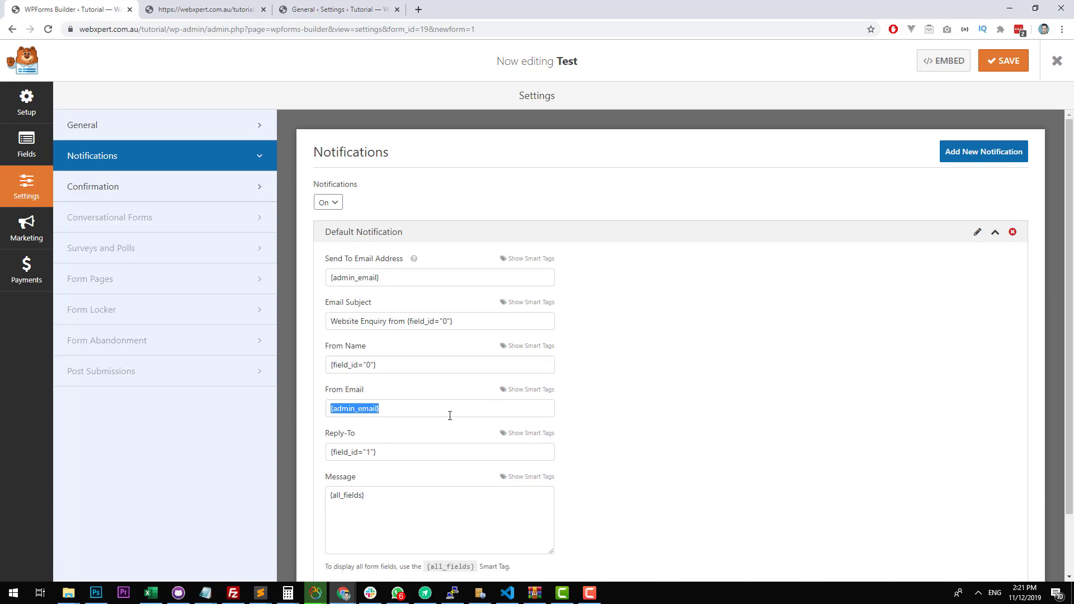
# Reinsert the Email field's smart tag as the notification's Reply-To and save the form.
pyautogui.scroll(-1, 717, 374)
pyautogui.tripleClick(441, 384)
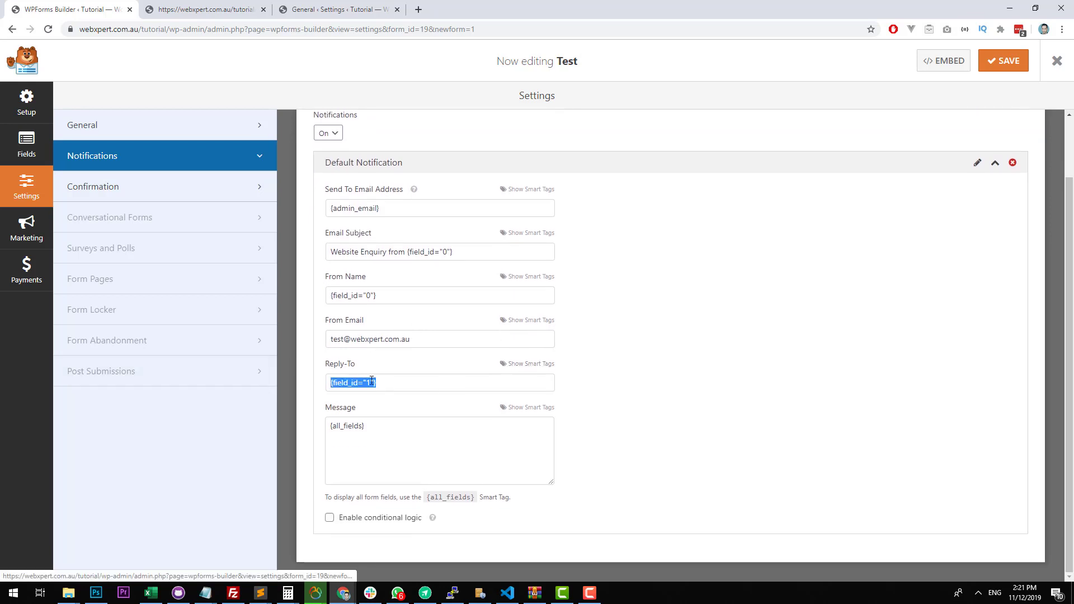
pyautogui.click(401, 384)
pyautogui.hotkey('ctrl', 'a')
pyautogui.press('BackSpace')
pyautogui.click(532, 365)
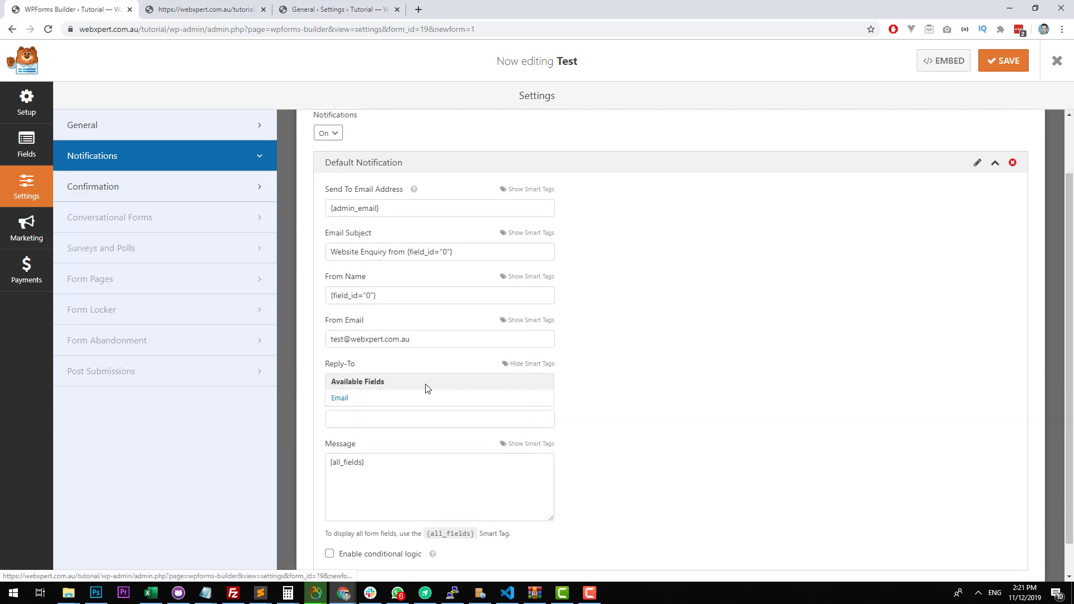
pyautogui.click(341, 398)
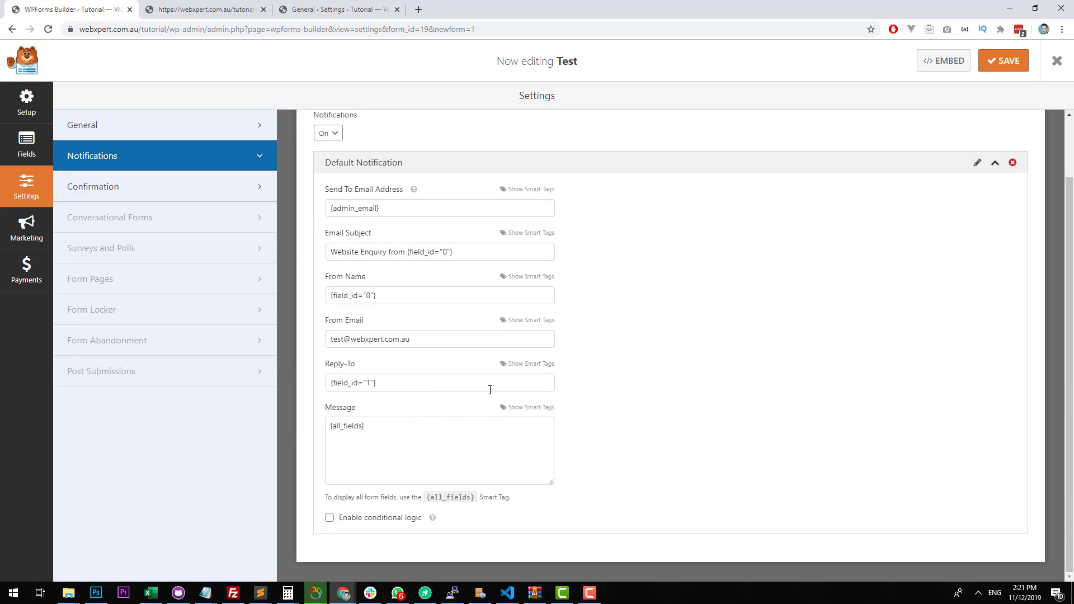
pyautogui.scroll(1, 648, 470)
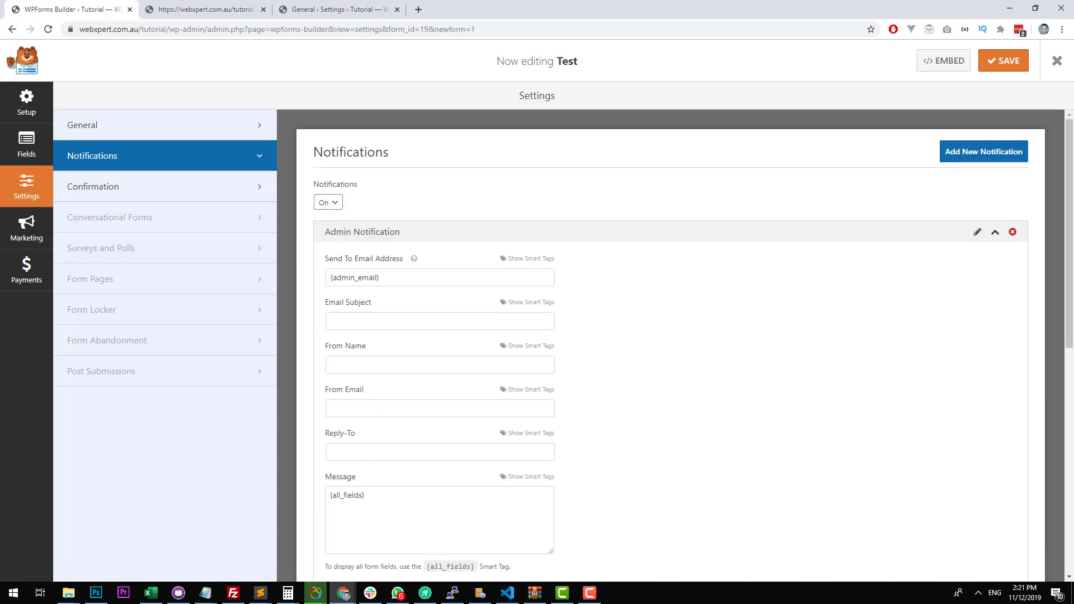
pyautogui.click(999, 60)
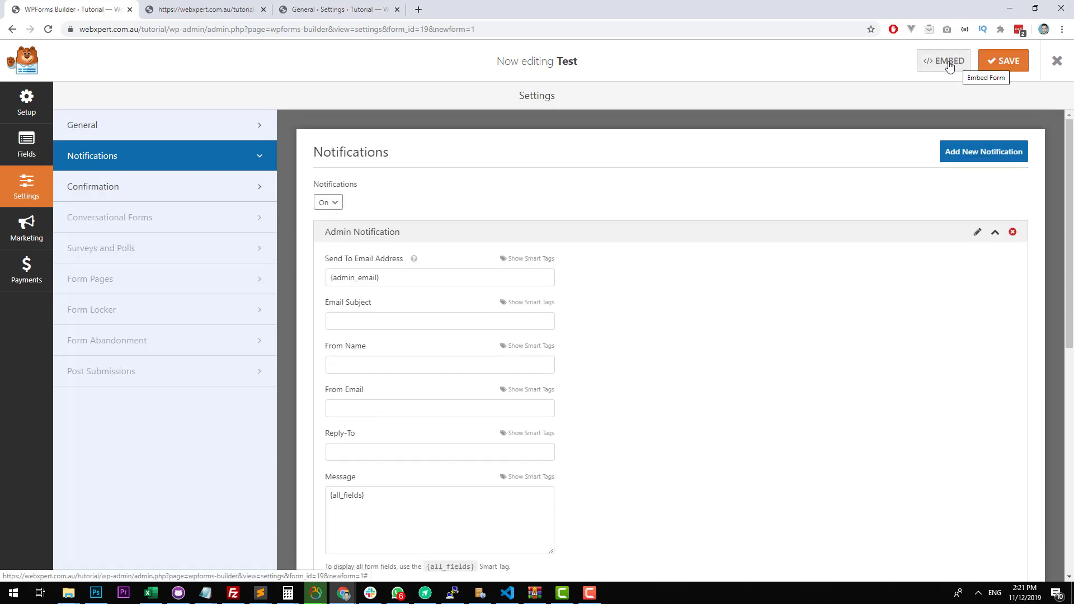
# Copy the Test form's embed shortcode and close the embed dialog.
pyautogui.click(950, 66)
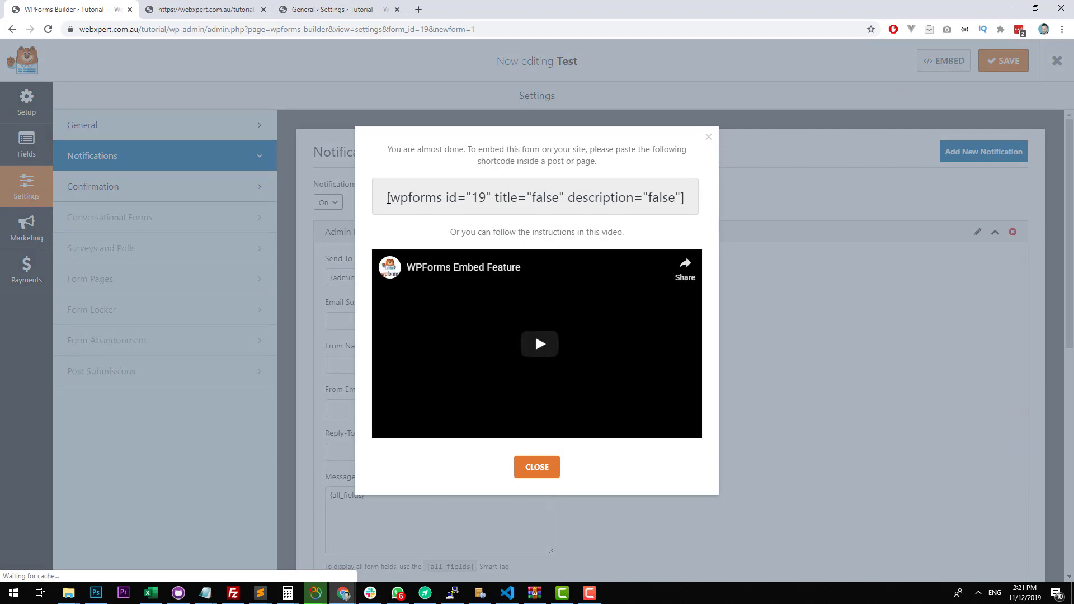
pyautogui.moveTo(389, 199); pyautogui.dragTo(705, 197)
pyautogui.hotkey('ctrl', 'c')
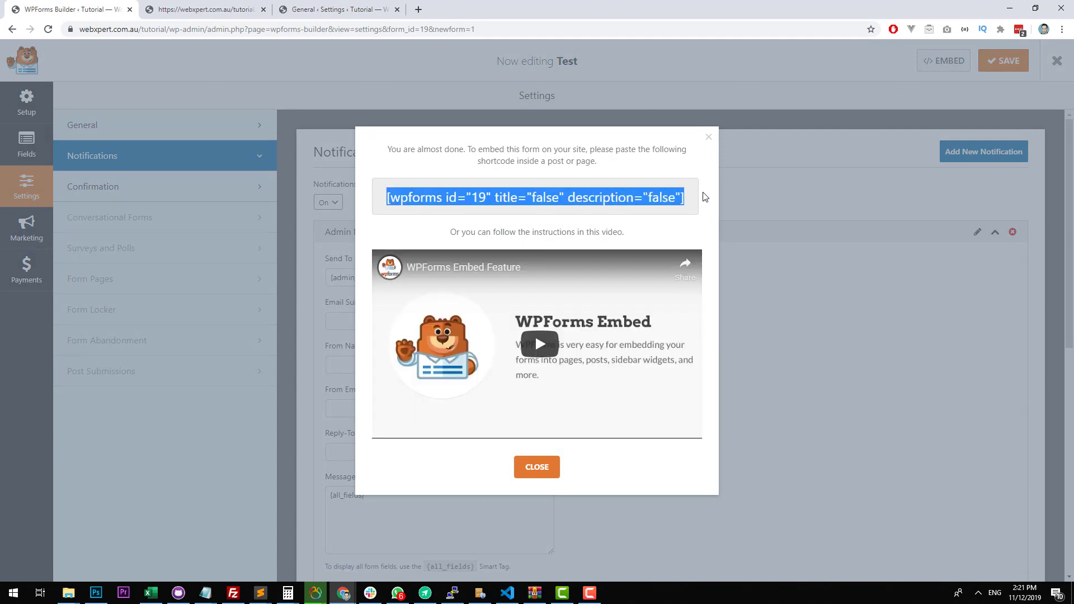
pyautogui.click(708, 137)
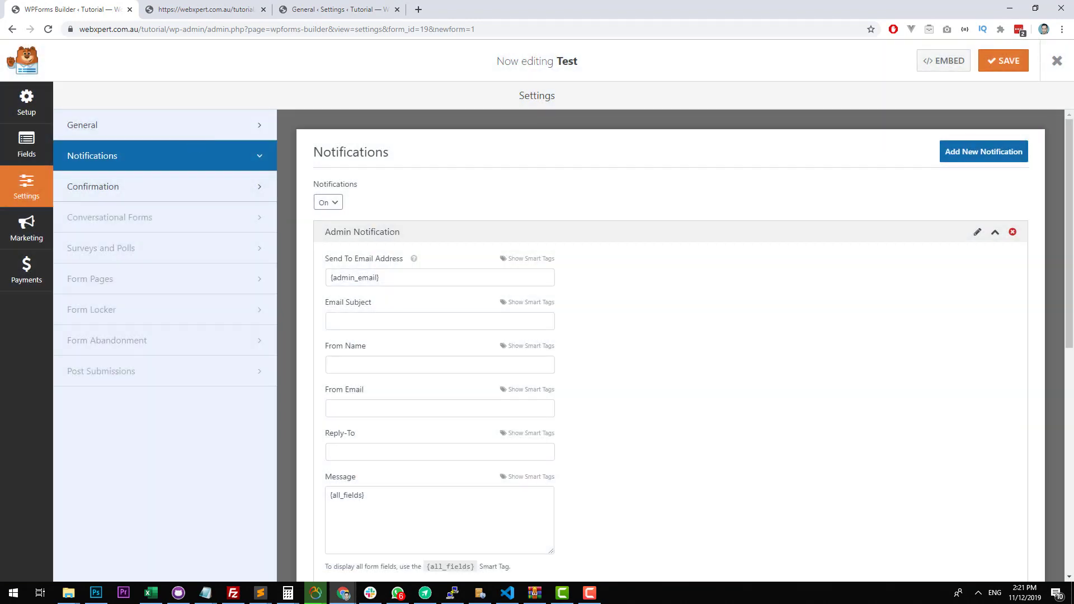
# Leave the form builder, paste the wpforms shortcode into the Home page's content, and update the page.
pyautogui.click(1057, 61)
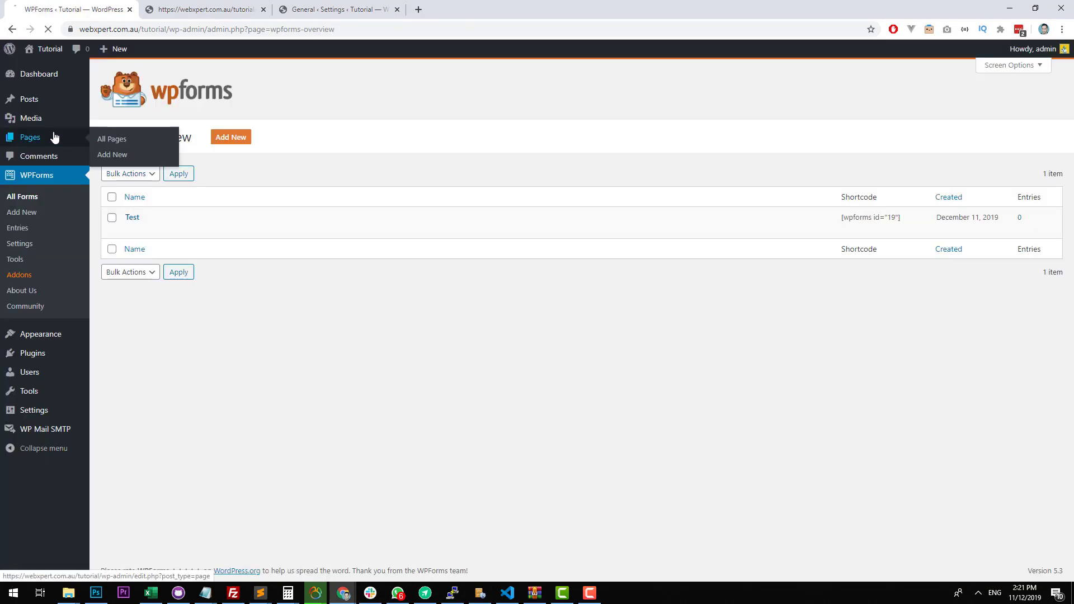
pyautogui.click(51, 136)
pyautogui.click(136, 160)
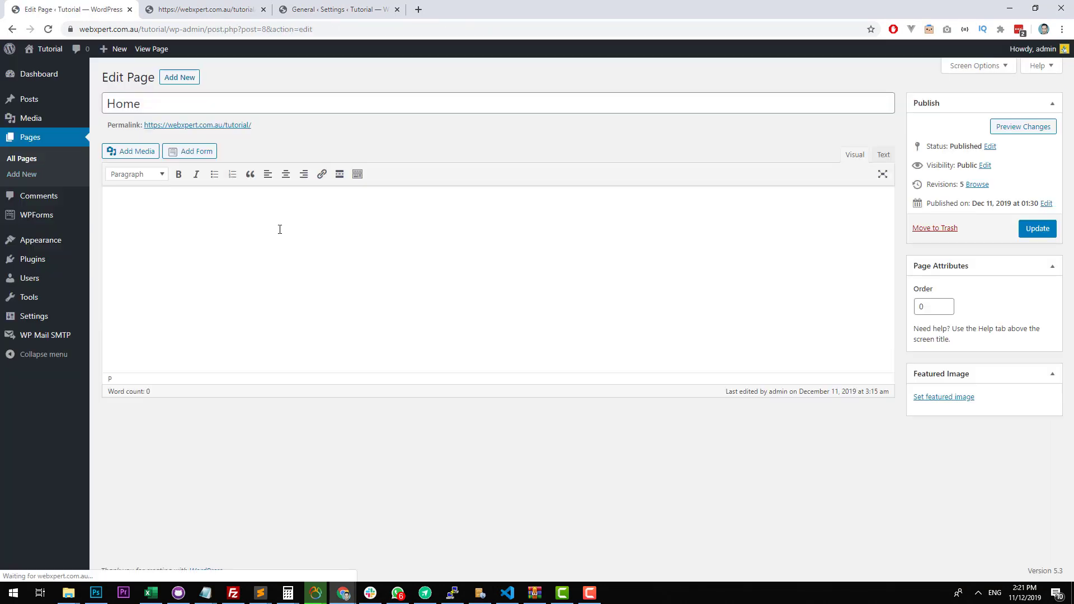
pyautogui.click(281, 295)
pyautogui.hotkey('ctrl', 'v')
pyautogui.click(1034, 230)
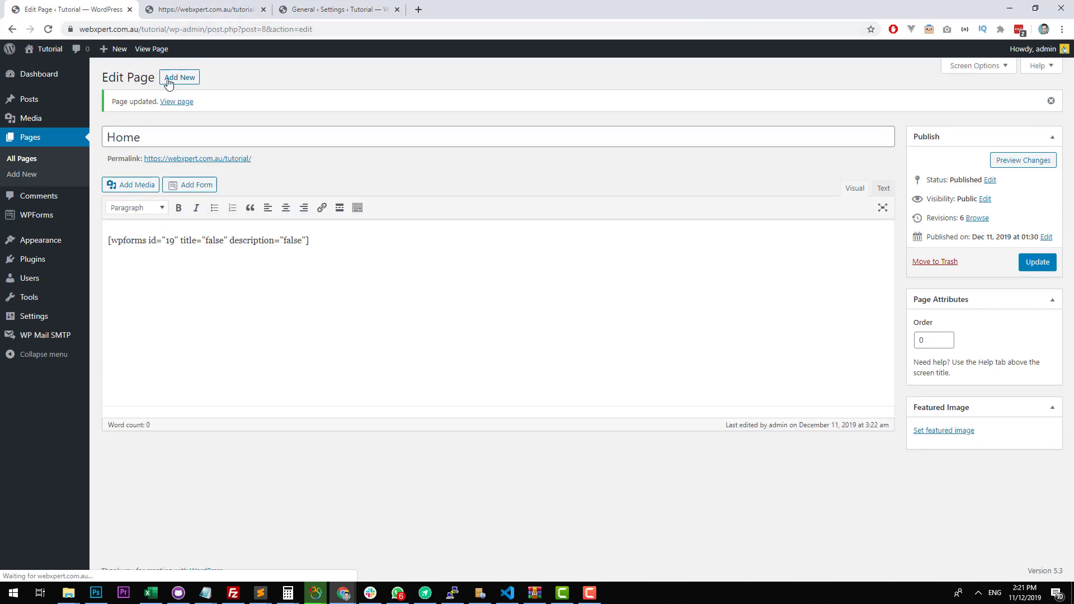
# View the Home page in a new tab, close the two older tabs, and check the embedded form's name fields.
pyautogui.middleClick(152, 50)
pyautogui.click(153, 12)
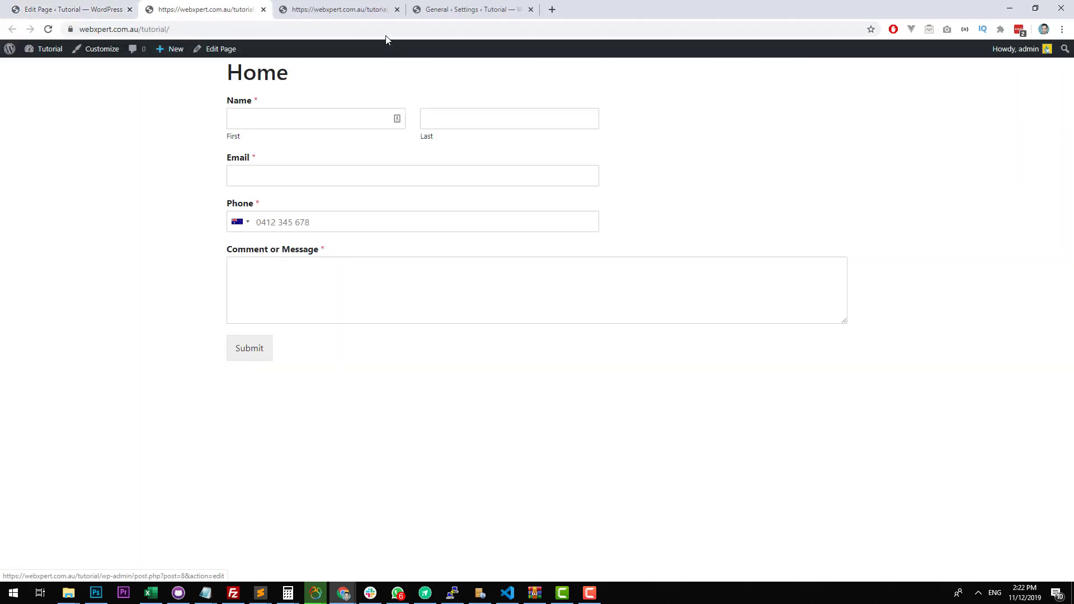
pyautogui.click(395, 14)
pyautogui.click(396, 12)
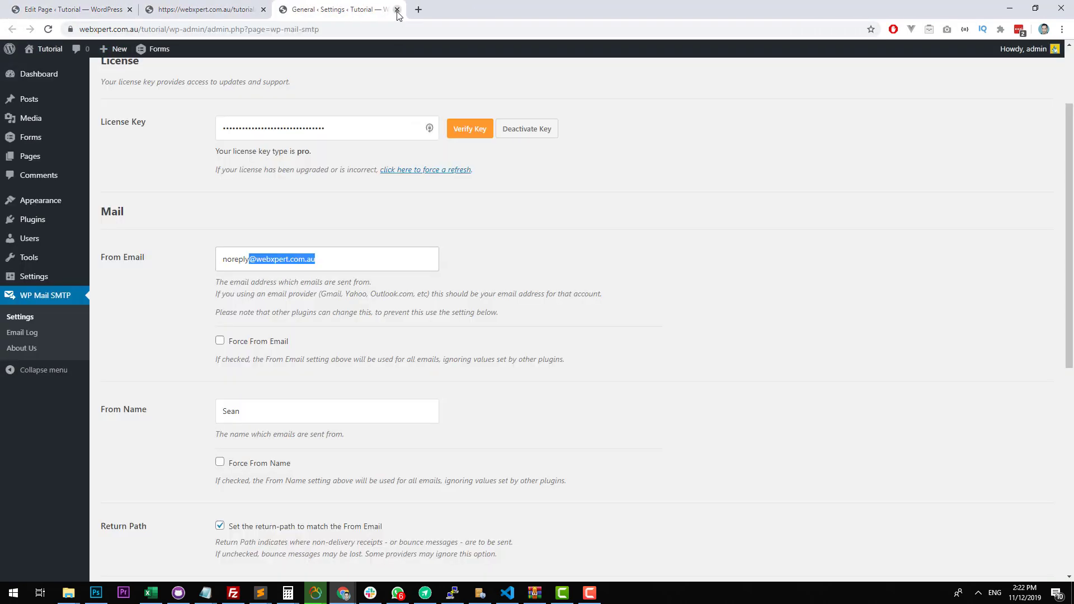
pyautogui.click(396, 12)
pyautogui.click(293, 115)
pyautogui.click(561, 125)
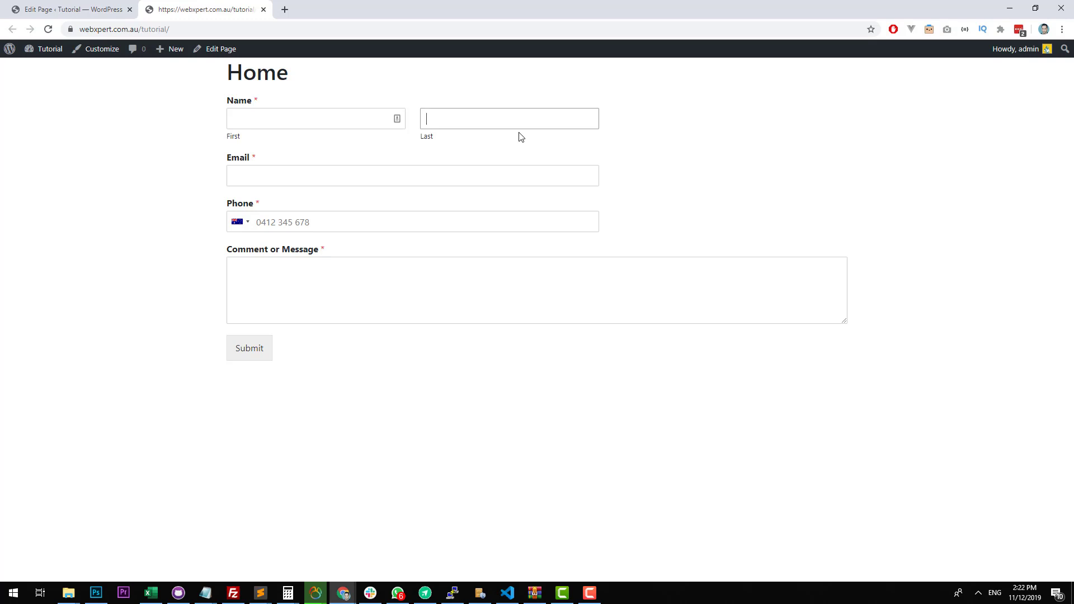
pyautogui.click(319, 117)
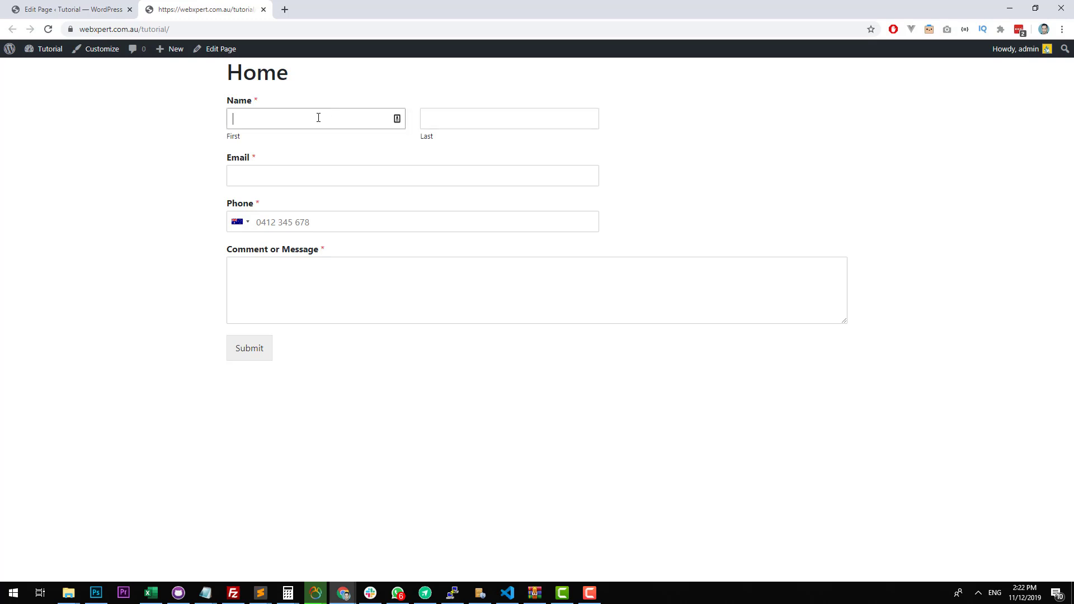
# Remove the wpforms shortcode from the Home page's content and update the page.
pyautogui.click(108, 9)
pyautogui.moveTo(310, 241); pyautogui.dragTo(10, 215)
pyautogui.press('BackSpace')
pyautogui.click(1042, 264)
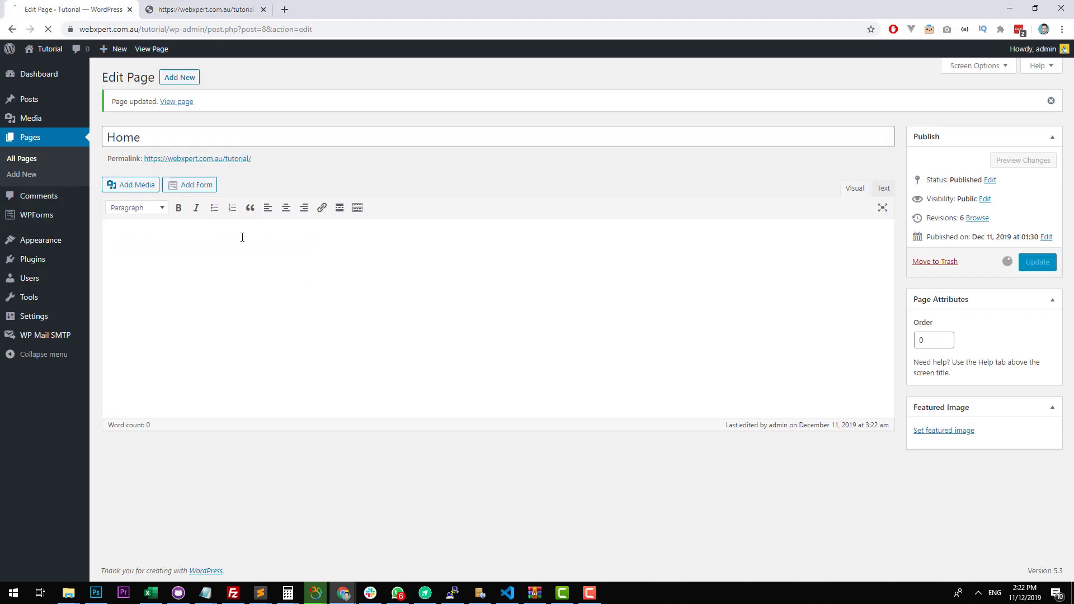
# Open the Homepage template (front-page.php) of the Basic Theme in the theme editor.
pyautogui.moveTo(77, 241)
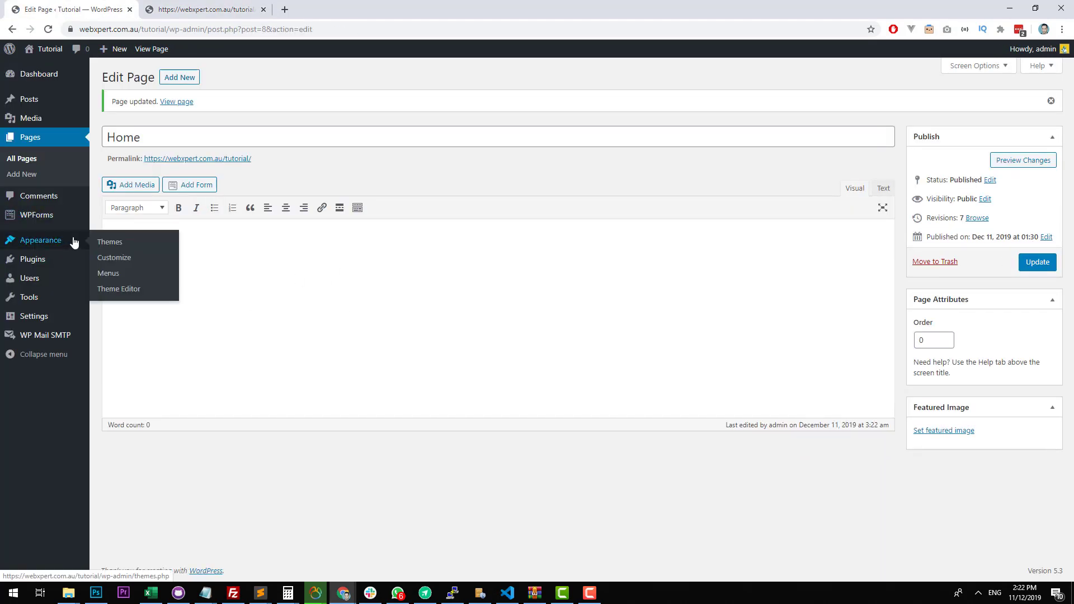
pyautogui.click(144, 289)
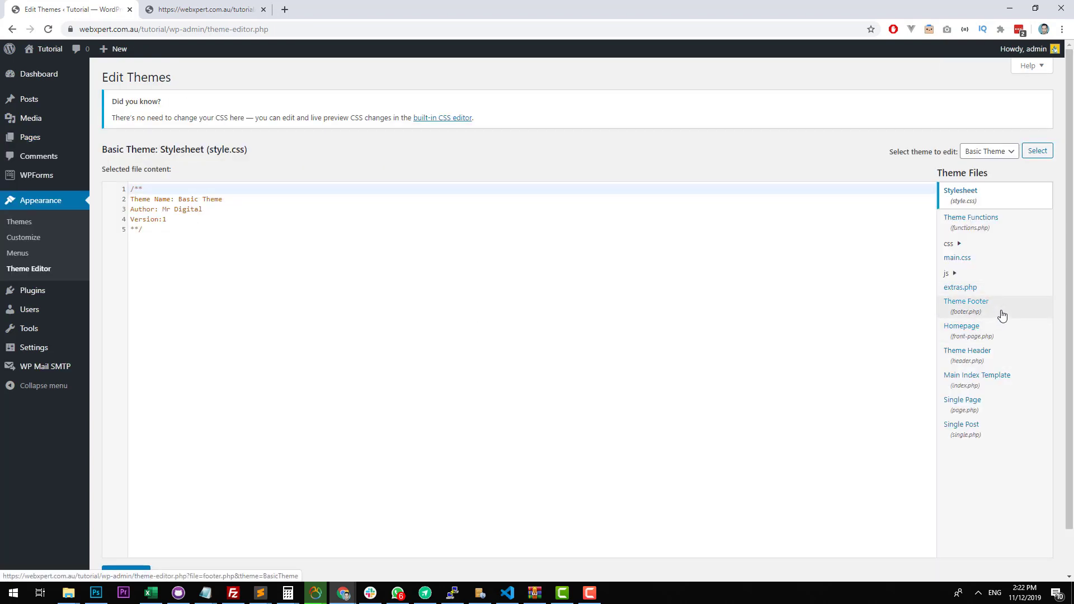
pyautogui.click(1001, 335)
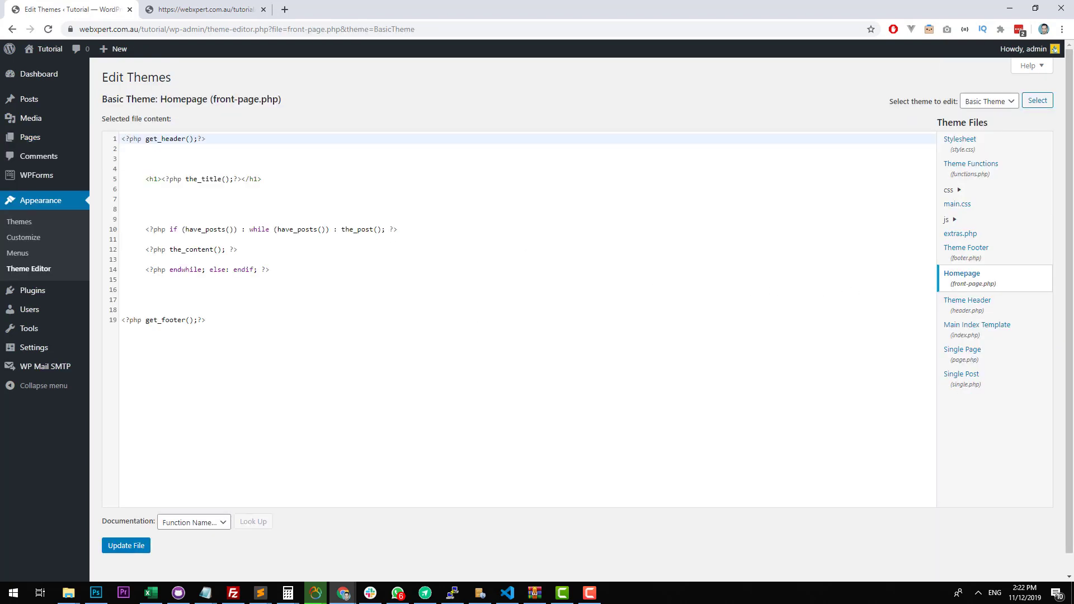
# Start a "<?php wpforms_display()" call on line 8 below the title, and look up the Test form's ID in the forms overview.
pyautogui.click(227, 205)
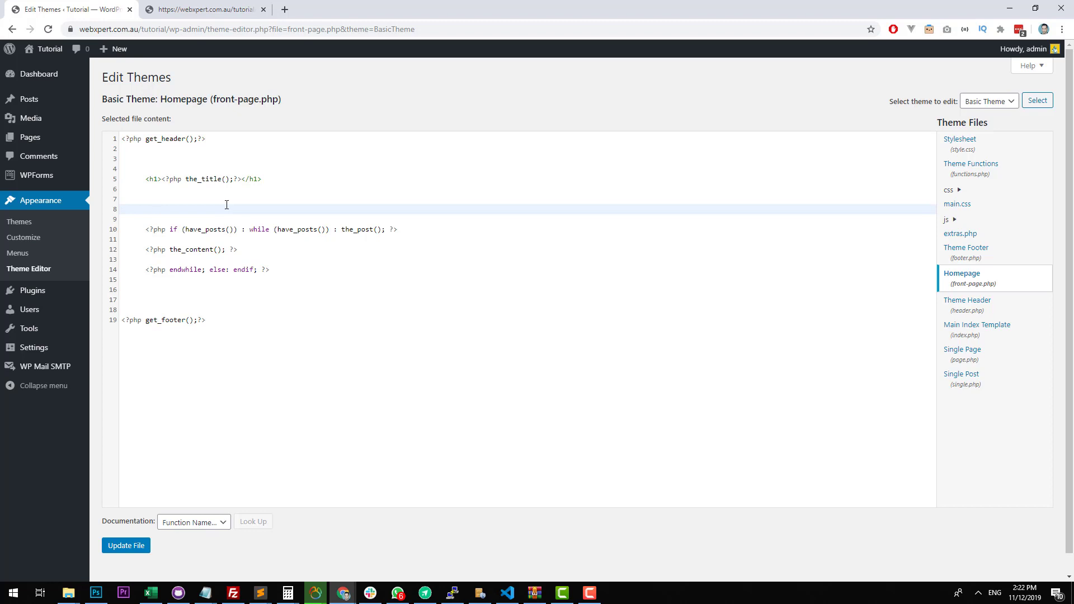
pyautogui.write('<?ph')
pyautogui.middleClick(71, 178)
pyautogui.click(149, 8)
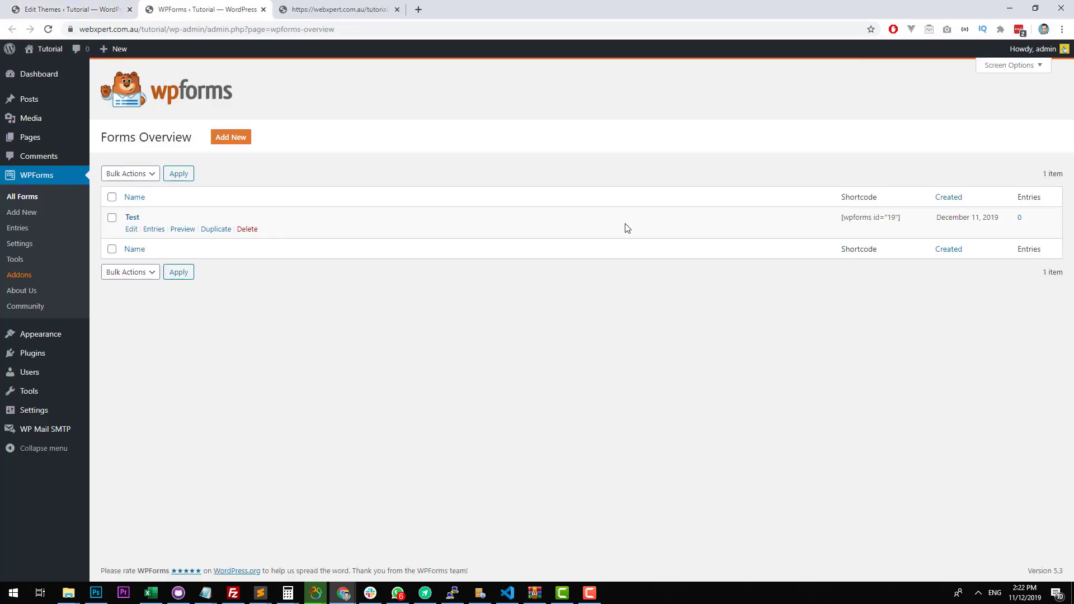
pyautogui.click(84, 6)
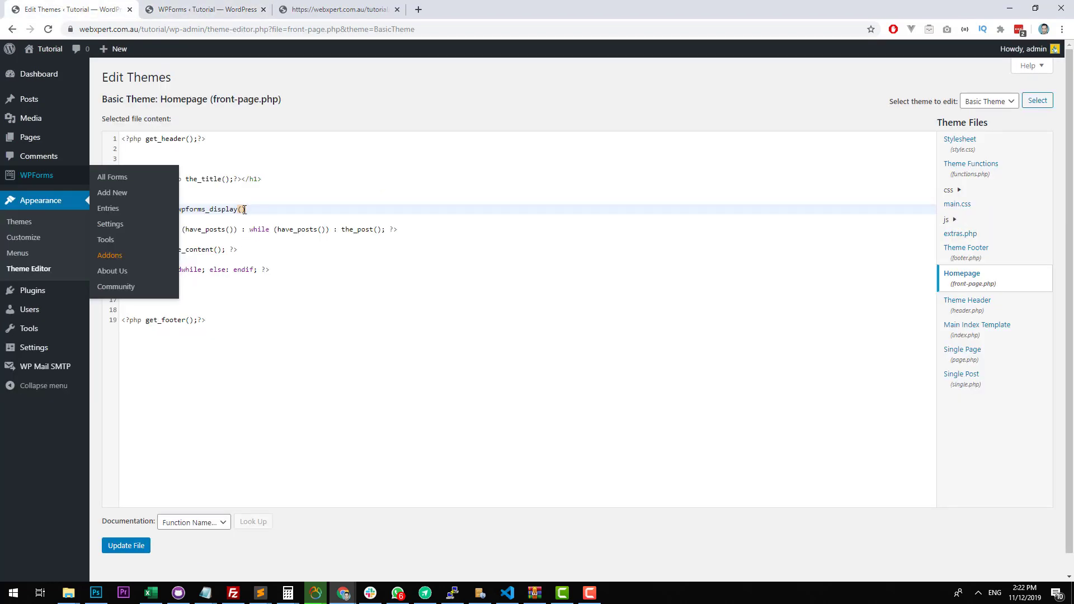
# Complete line 8 as "<?php wpforms_display(19,'Test','Test');?>", align its indentation with the surrounding code, and update the file.
pyautogui.write('1')
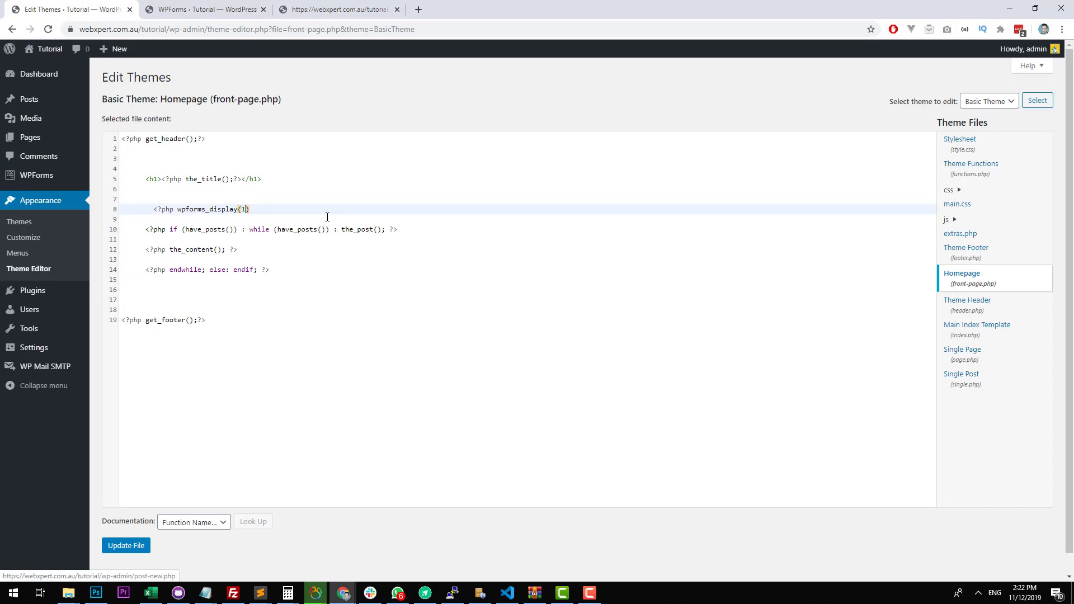
pyautogui.write("9,';")
pyautogui.write("est',")
pyautogui.write("'Test'")
pyautogui.click(152, 211)
pyautogui.press('BackSpace')
pyautogui.click(132, 547)
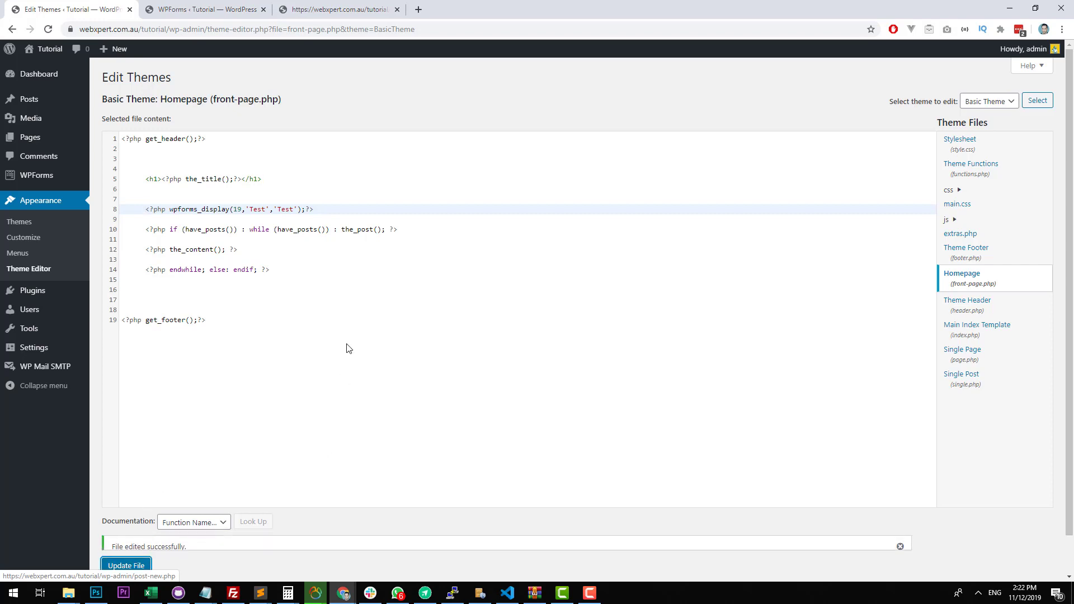
# Reload the Home page and check that the form is output by the template code.
pyautogui.click(330, 10)
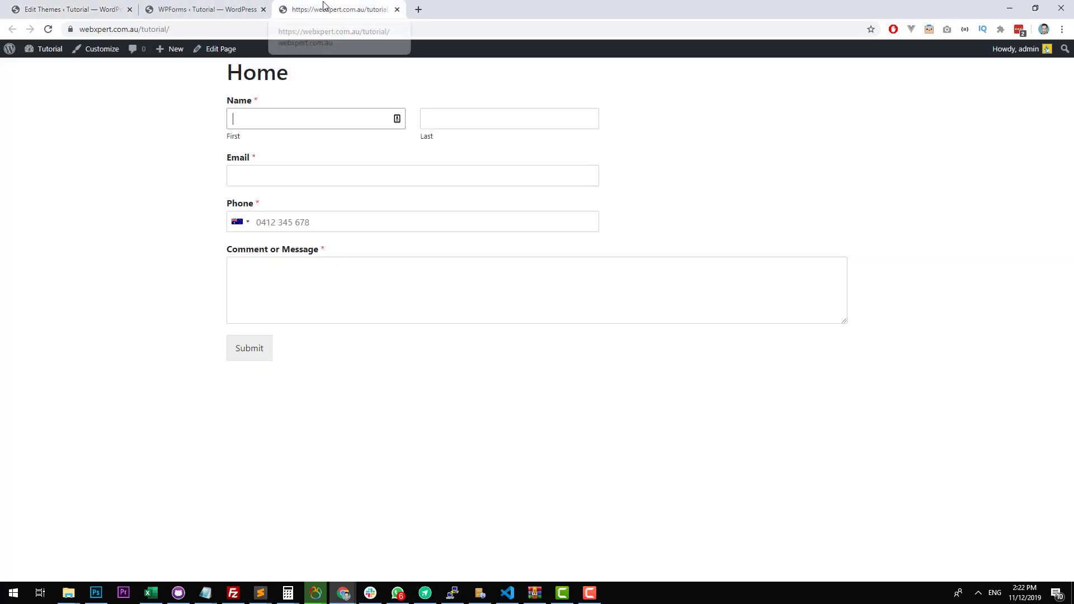
pyautogui.click(48, 29)
pyautogui.click(247, 123)
pyautogui.click(73, 10)
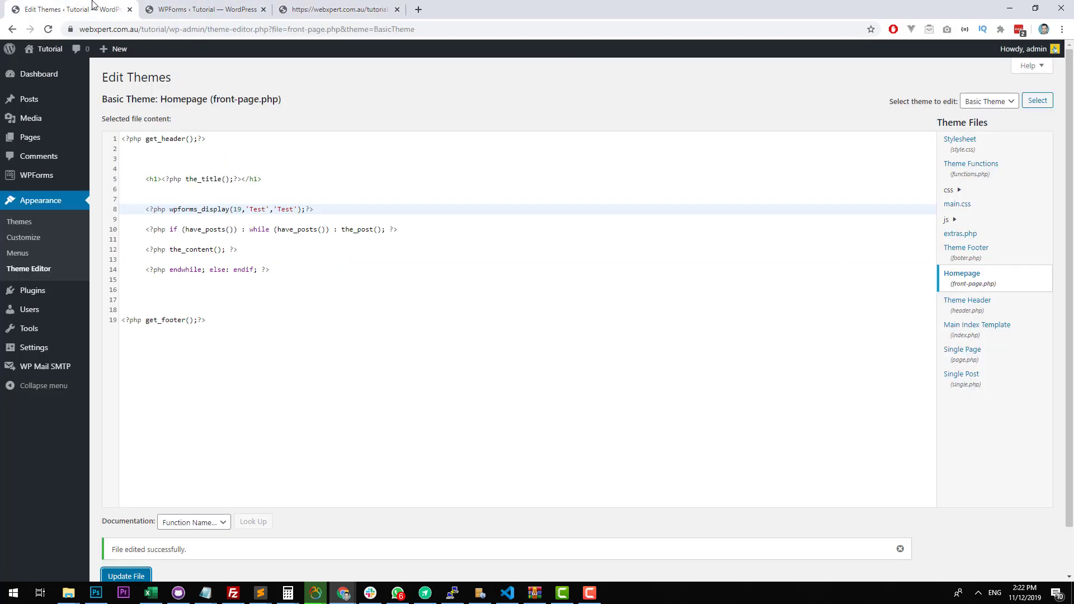
pyautogui.click(336, 9)
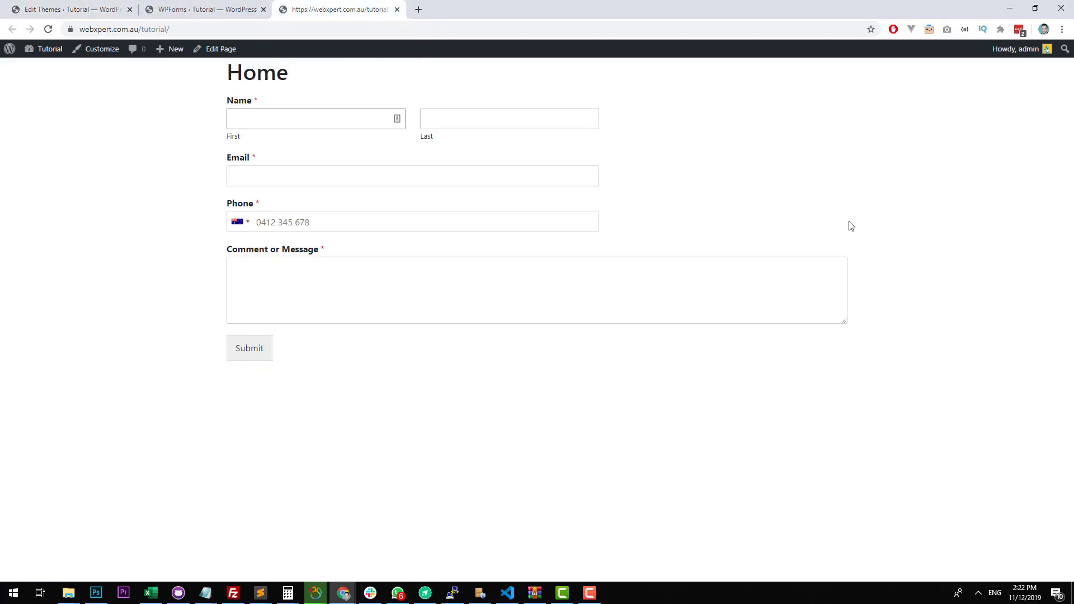
# Fill in the form's first name, last name, email and phone number fields with the contact's details.
pyautogui.write('Test')
pyautogui.press('Tab')
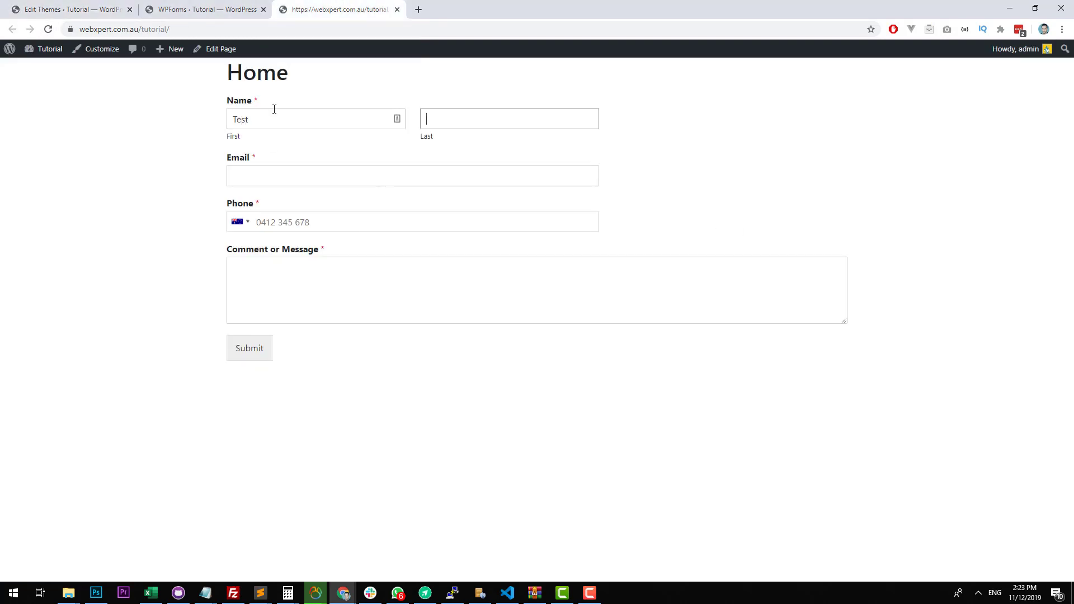
pyautogui.doubleClick(246, 119)
pyautogui.write('Sean')
pyautogui.press('Tab')
pyautogui.press('Tab')
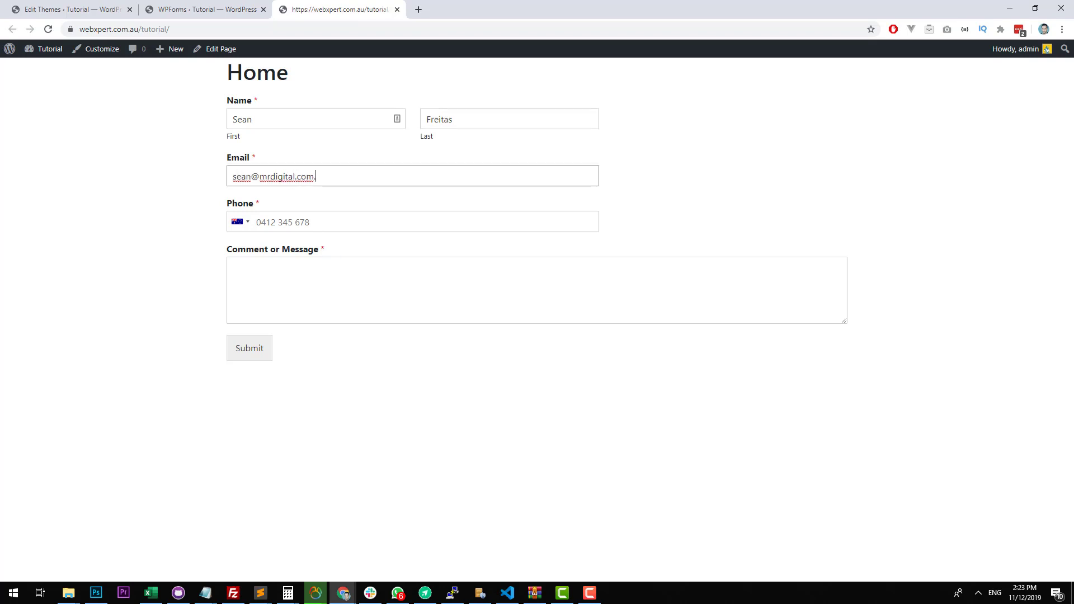
pyautogui.press('Tab')
pyautogui.write('0')
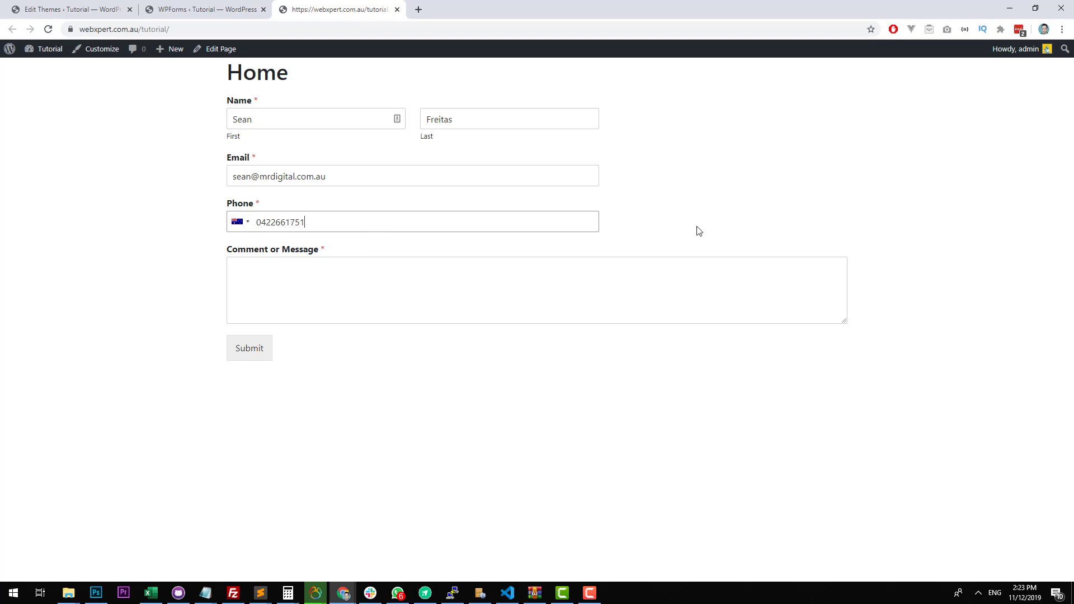
# Choose Australia as the phone country, enter "Test" as the comment or message, and submit the form.
pyautogui.click(244, 224)
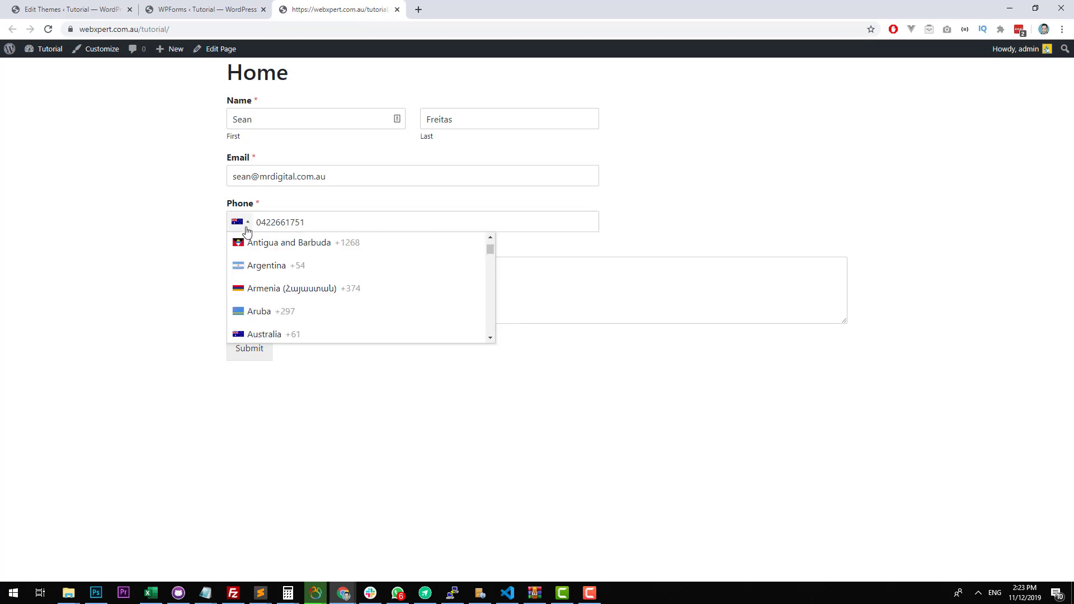
pyautogui.click(275, 335)
pyautogui.click(331, 293)
pyautogui.write('Test')
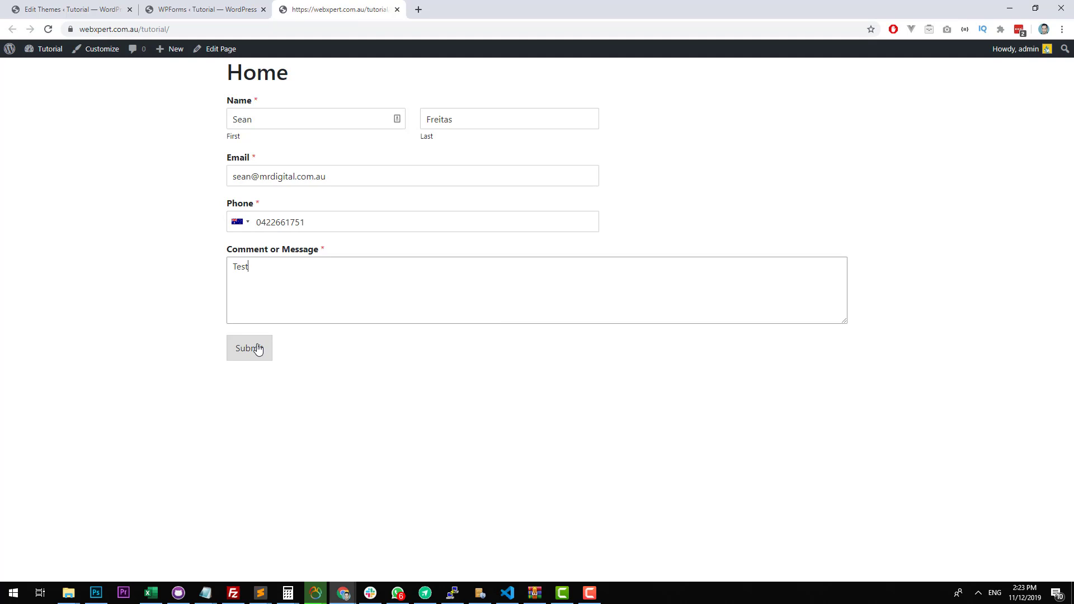
pyautogui.click(258, 349)
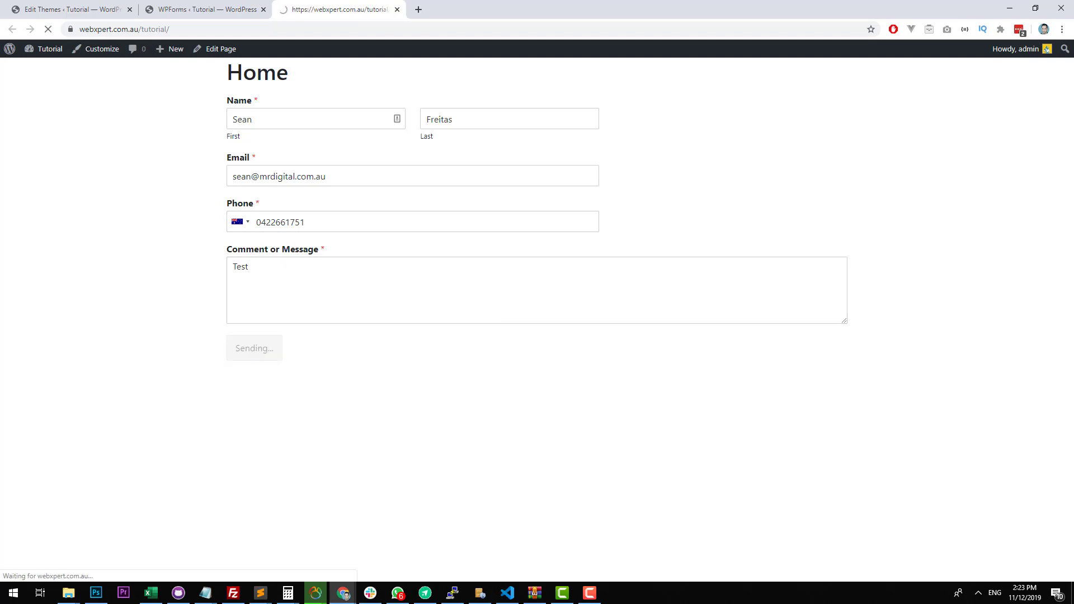
# Switch to the Gmail window, open the "New Test Entry" email, inspect its sender details, and move the window away.
pyautogui.moveTo(1073, 121); pyautogui.dragTo(683, 105)
pyautogui.doubleClick(682, 105)
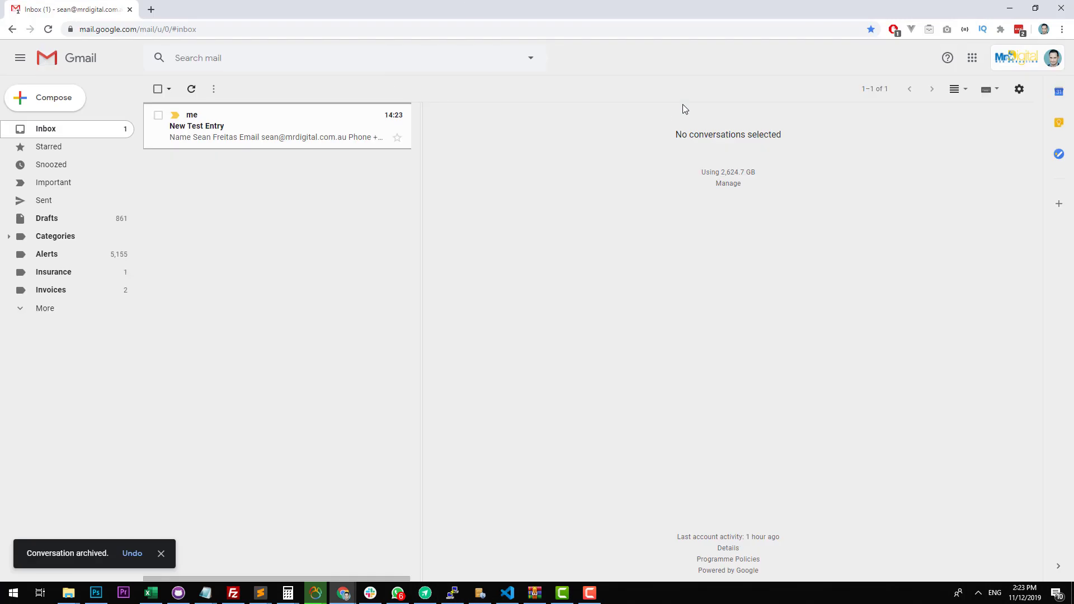
pyautogui.click(336, 126)
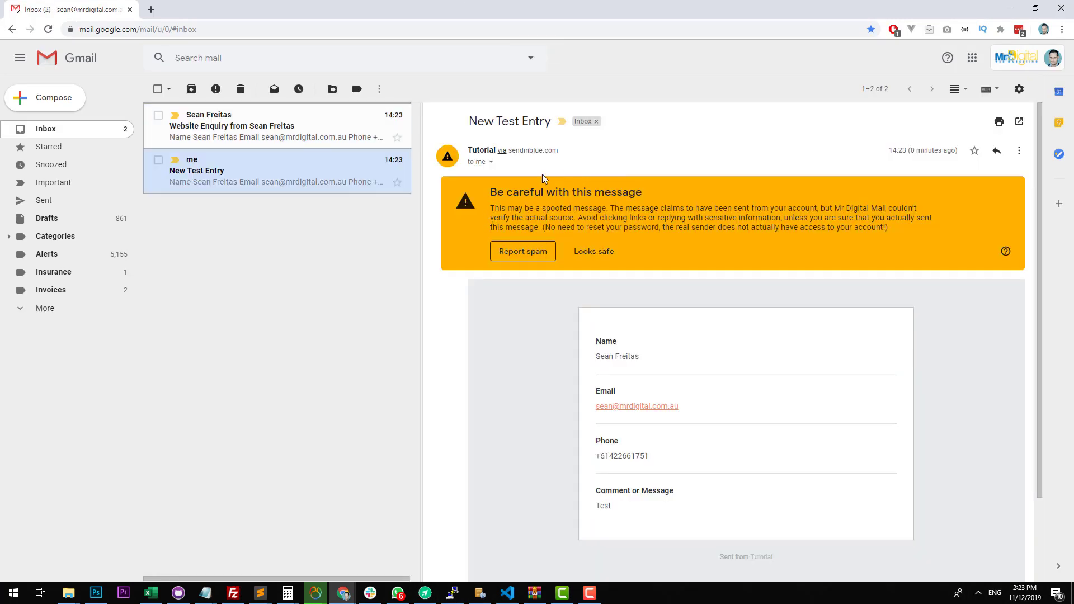
pyautogui.click(492, 163)
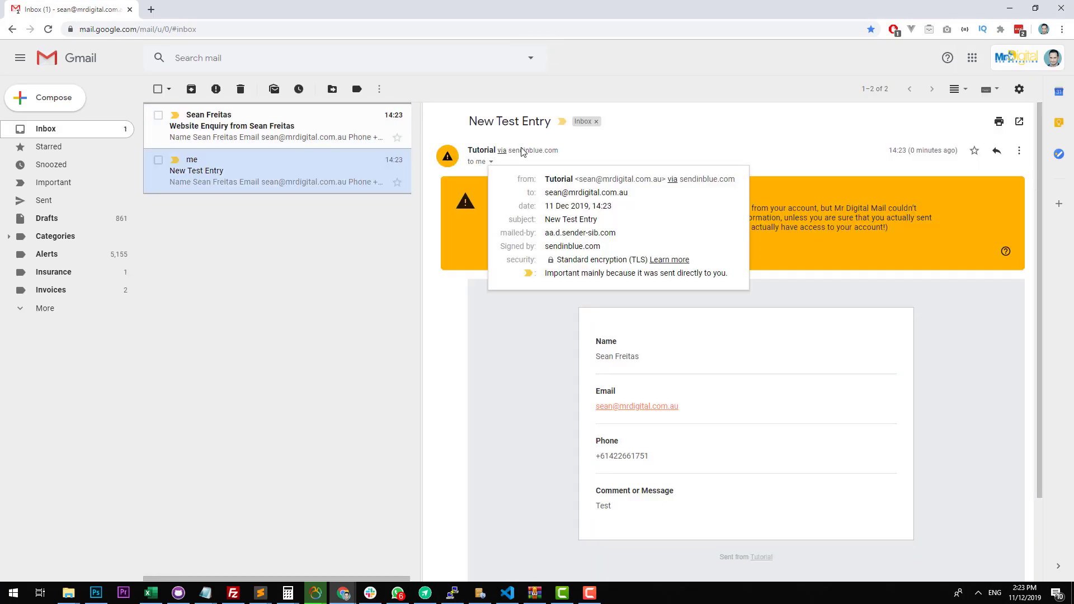
pyautogui.moveTo(580, 179); pyautogui.dragTo(663, 179)
pyautogui.moveTo(471, 2); pyautogui.dragTo(1073, 59)
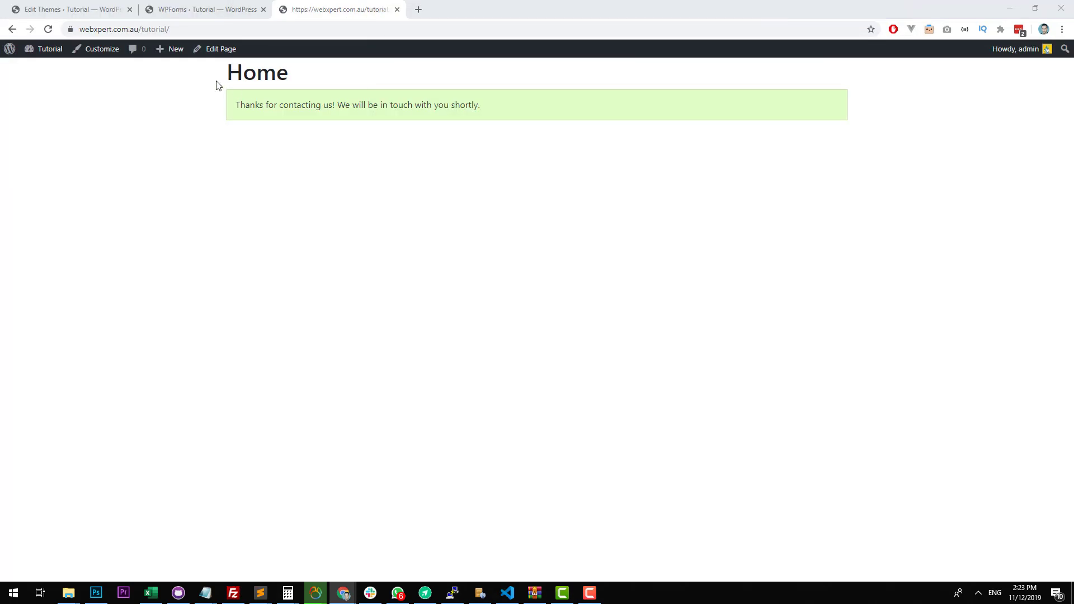
# Return to the site's dashboard and open the Test form's notification settings in the WPForms builder.
pyautogui.click(71, 58)
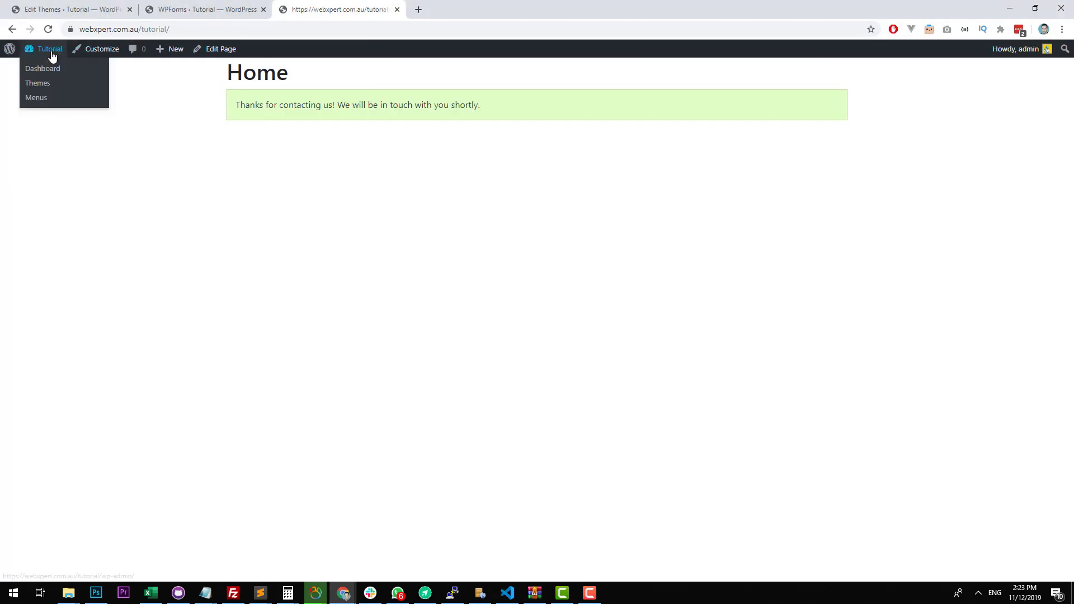
pyautogui.click(50, 51)
pyautogui.moveTo(56, 216)
pyautogui.click(112, 217)
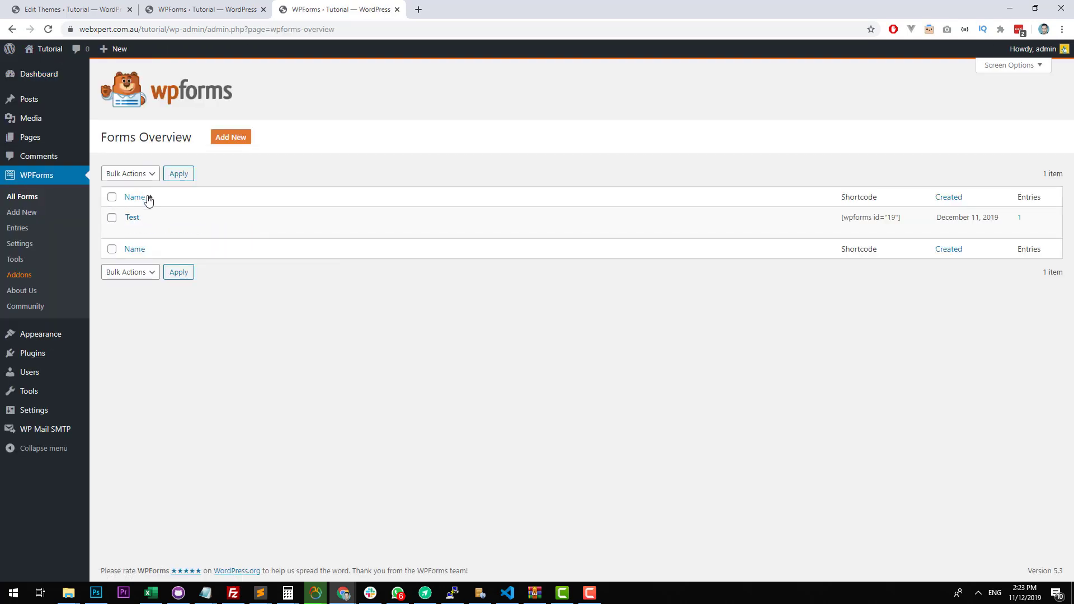
pyautogui.moveTo(182, 232)
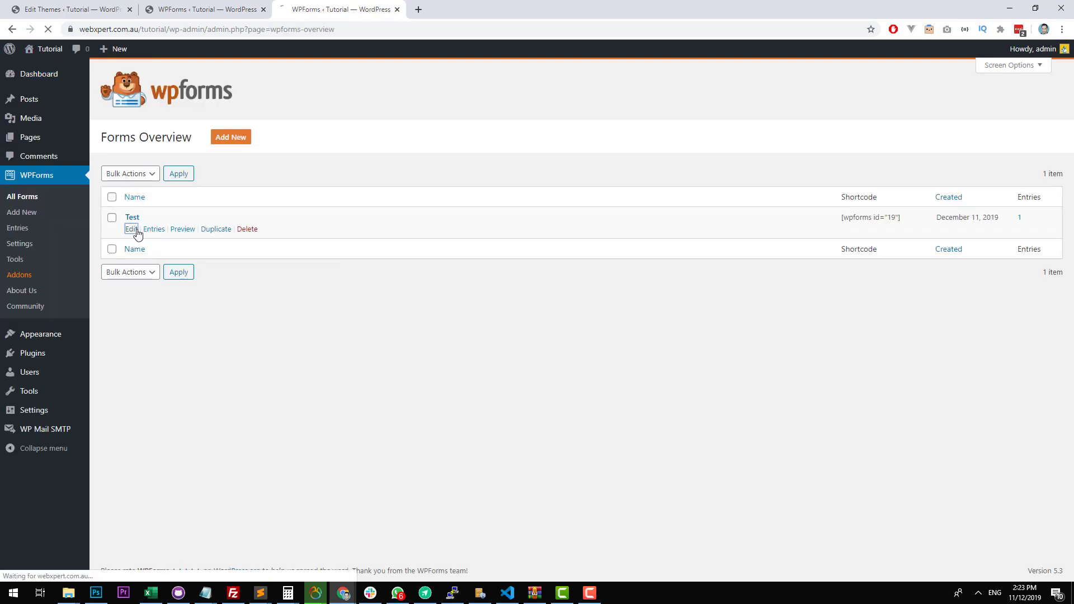
pyautogui.click(133, 230)
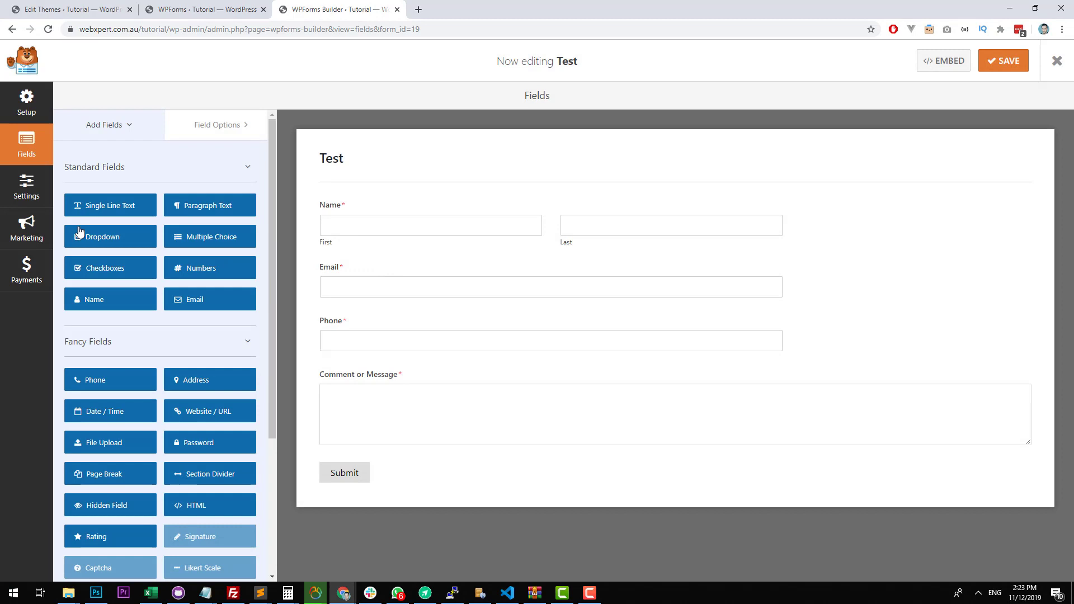
pyautogui.click(29, 198)
pyautogui.click(152, 170)
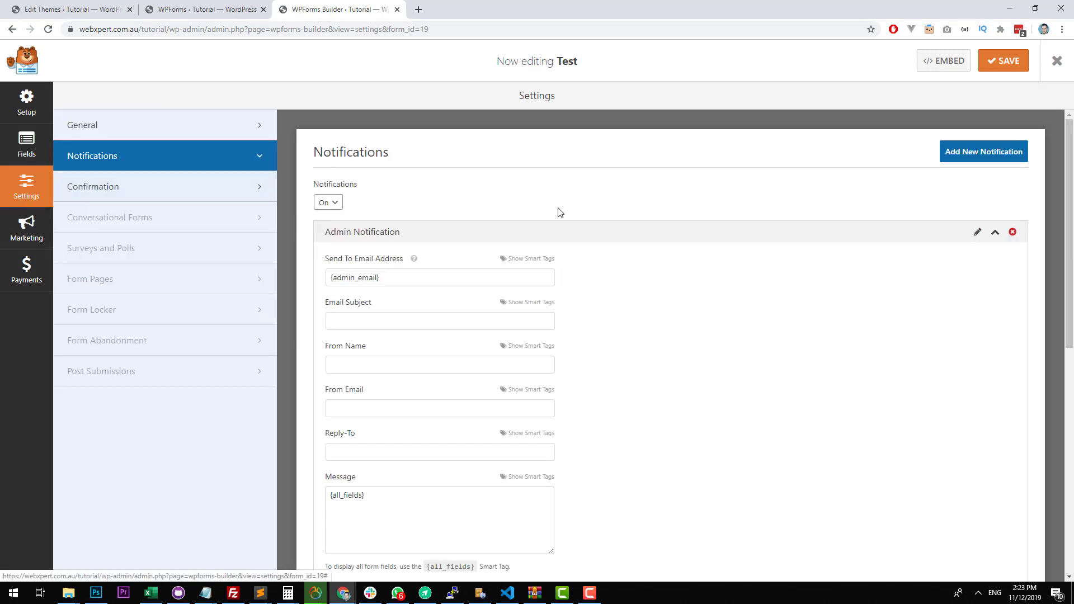
# Review the Admin Notification's recipient address and its other email fields.
pyautogui.scroll(-2, 615, 224)
pyautogui.moveTo(410, 166); pyautogui.dragTo(254, 173)
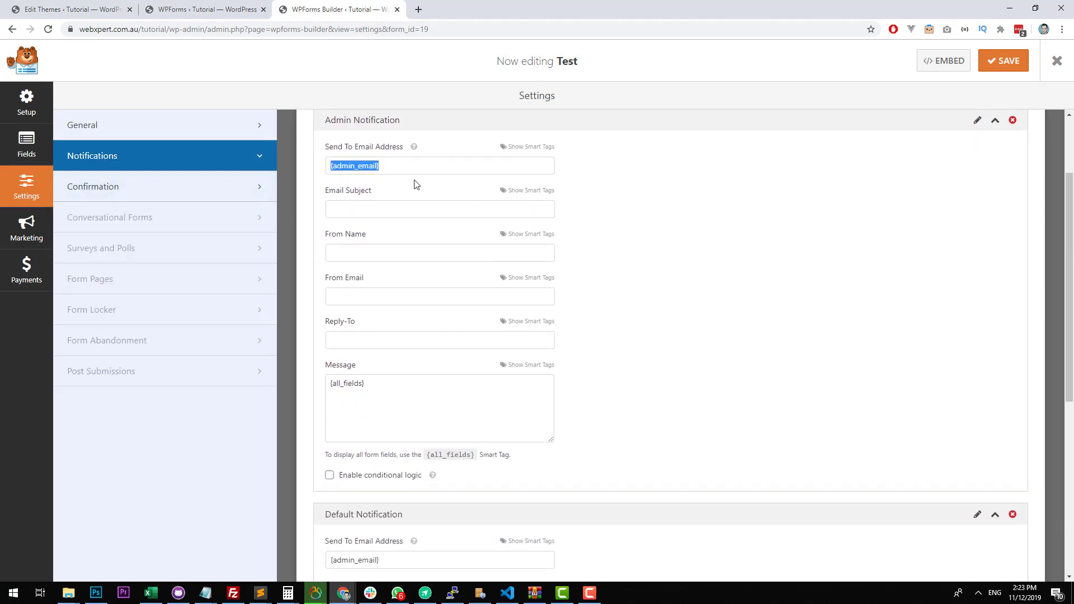
pyautogui.scroll(2, 939, 175)
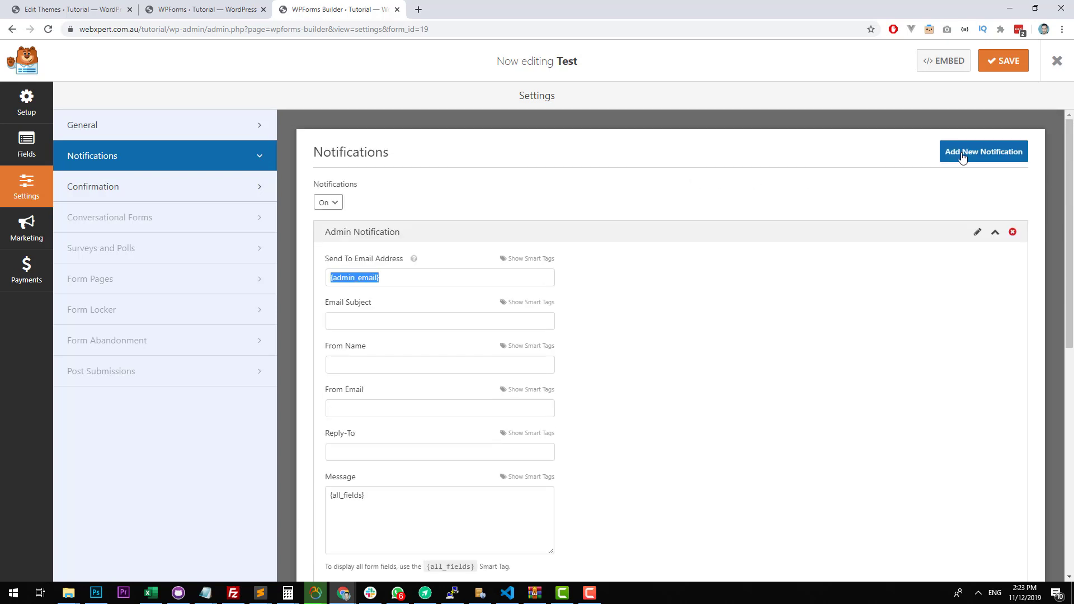
pyautogui.scroll(-8, 943, 199)
pyautogui.scroll(2, 472, 254)
# Examine the Default Notification's send-to address, from name and from email fields.
pyautogui.scroll(-2, 539, 276)
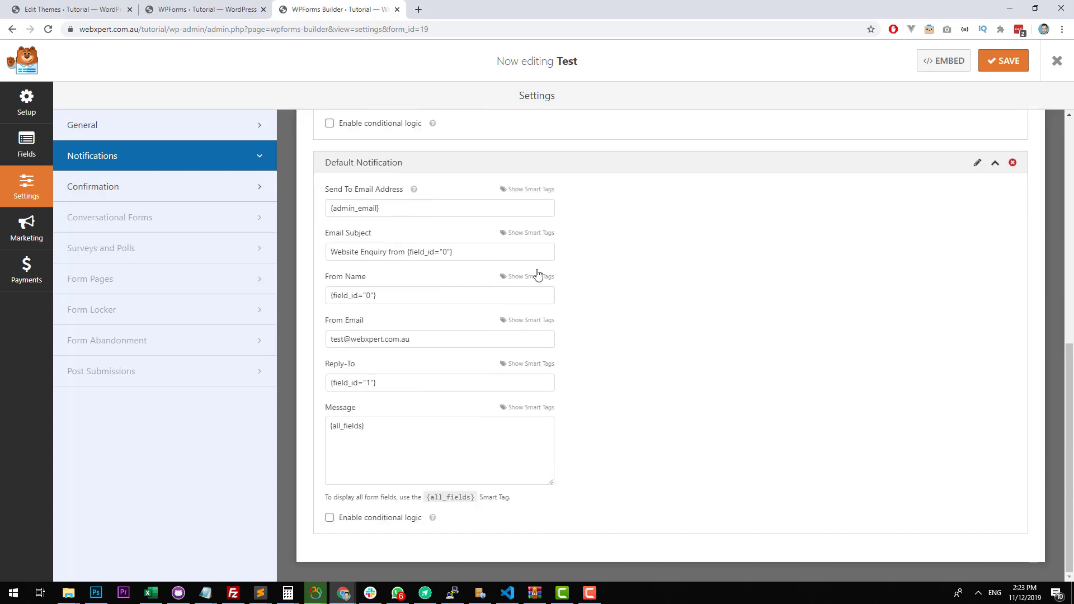
pyautogui.tripleClick(356, 210)
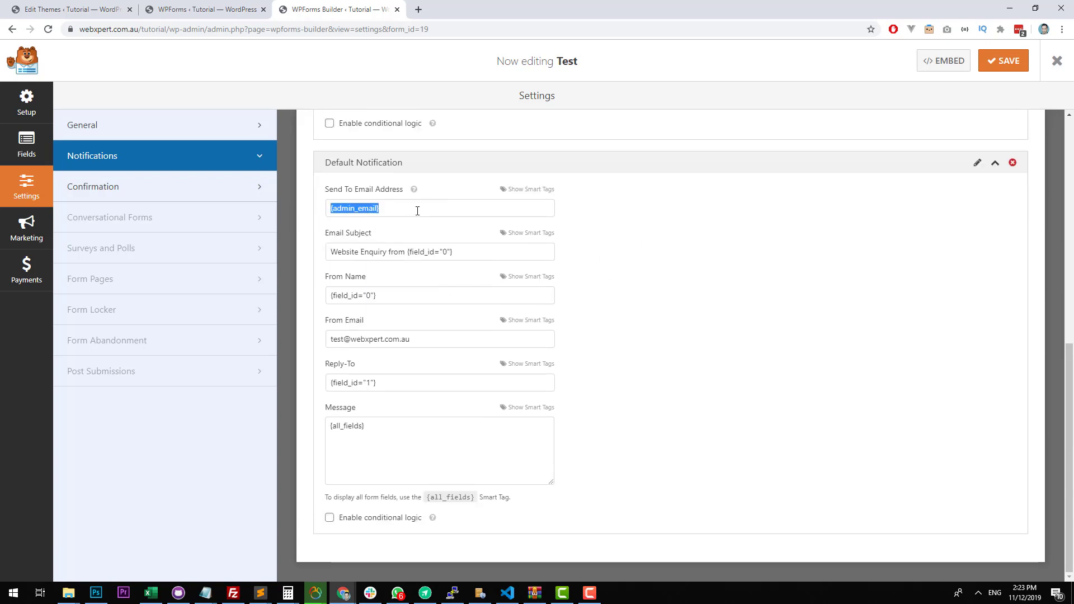
pyautogui.tripleClick(398, 293)
pyautogui.moveTo(425, 336); pyautogui.dragTo(324, 344)
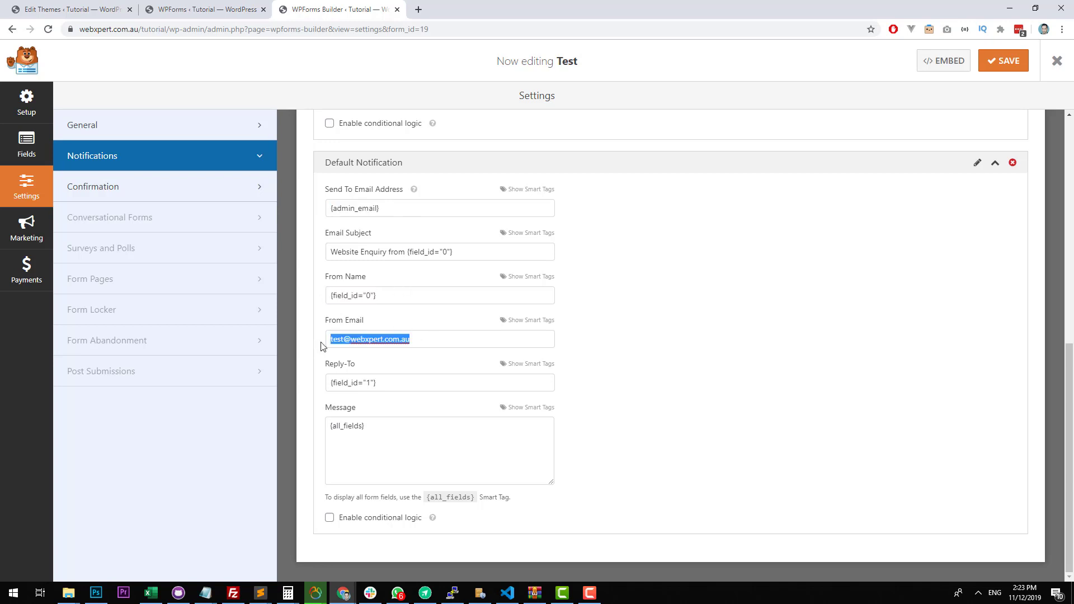
pyautogui.click(657, 297)
pyautogui.scroll(3, 657, 297)
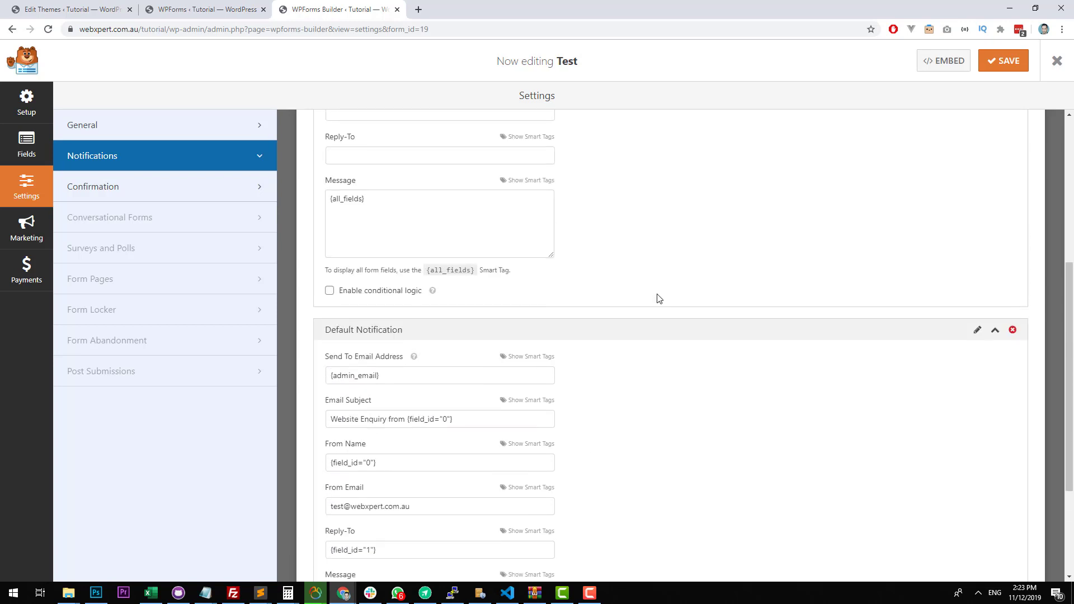
pyautogui.moveTo(459, 381); pyautogui.dragTo(298, 380)
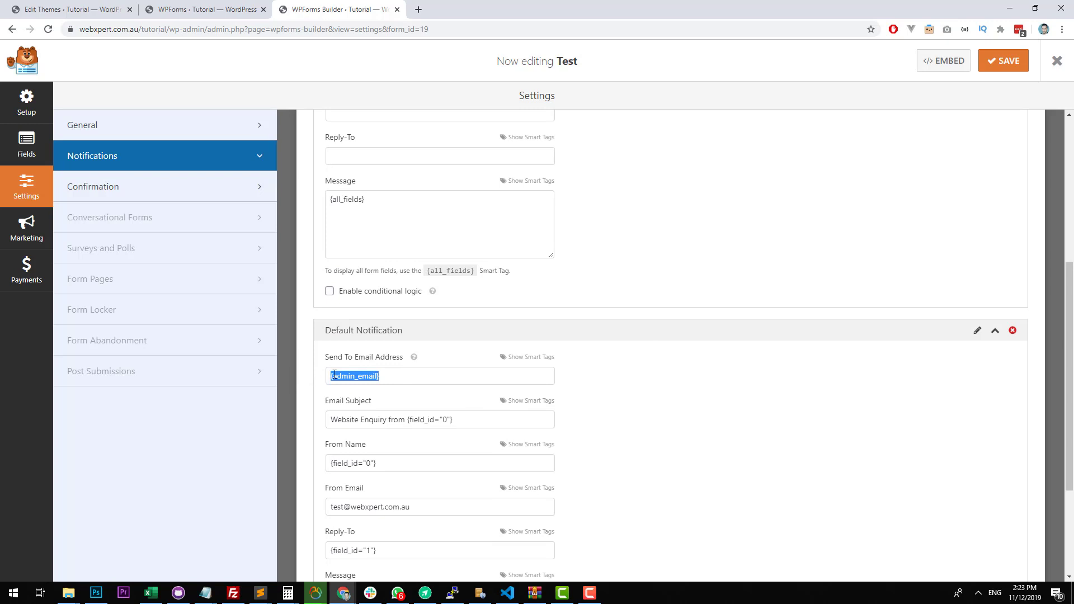
pyautogui.scroll(-3, 780, 405)
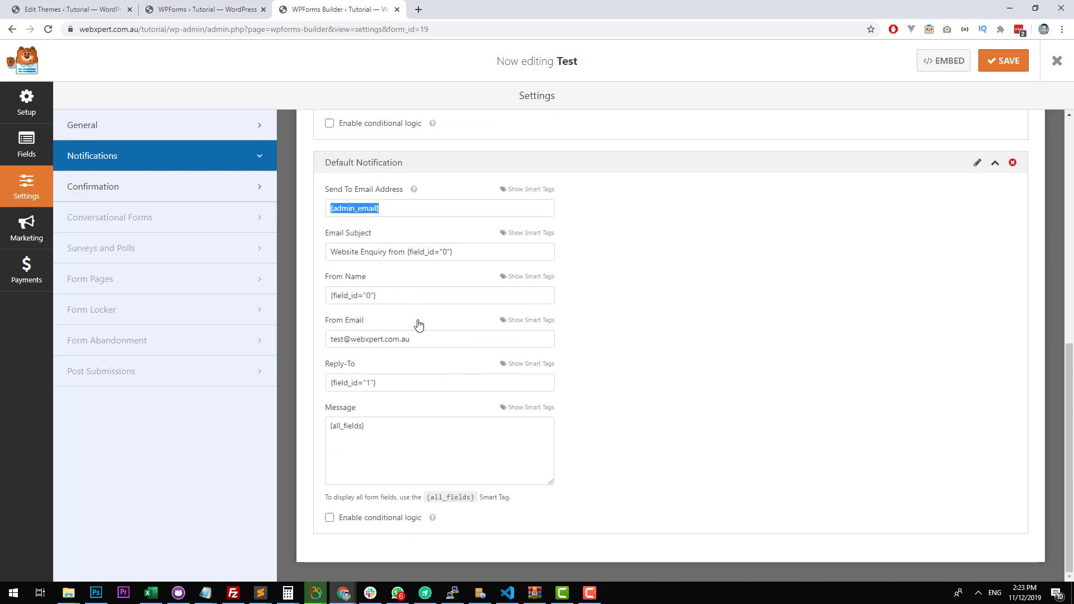
# Delete the Admin Notification from the Test form's notifications and save the form.
pyautogui.scroll(5, 417, 325)
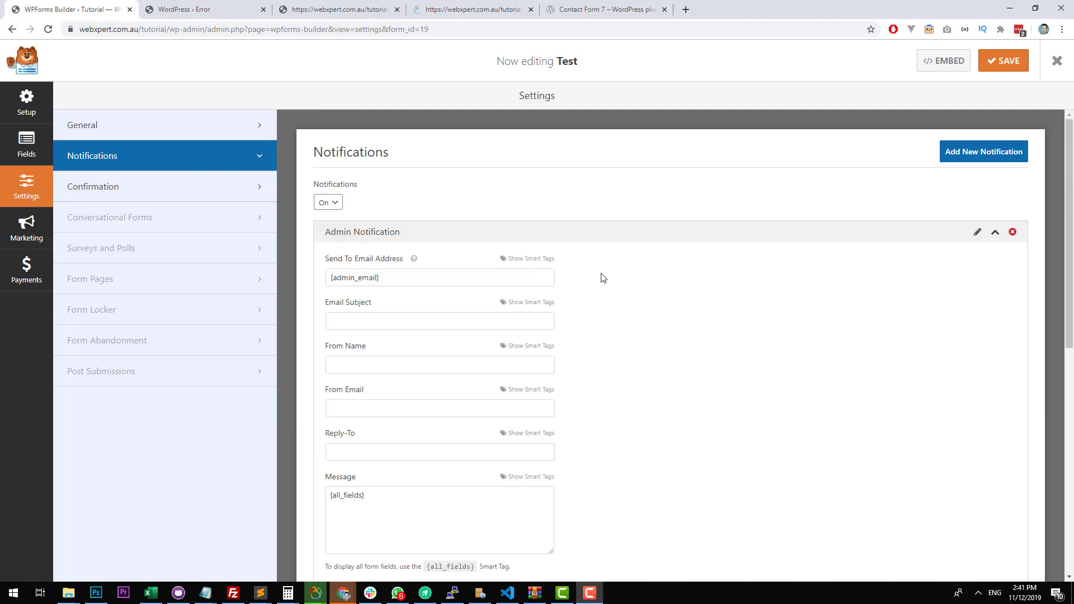
pyautogui.scroll(-3, 607, 269)
pyautogui.click(1013, 233)
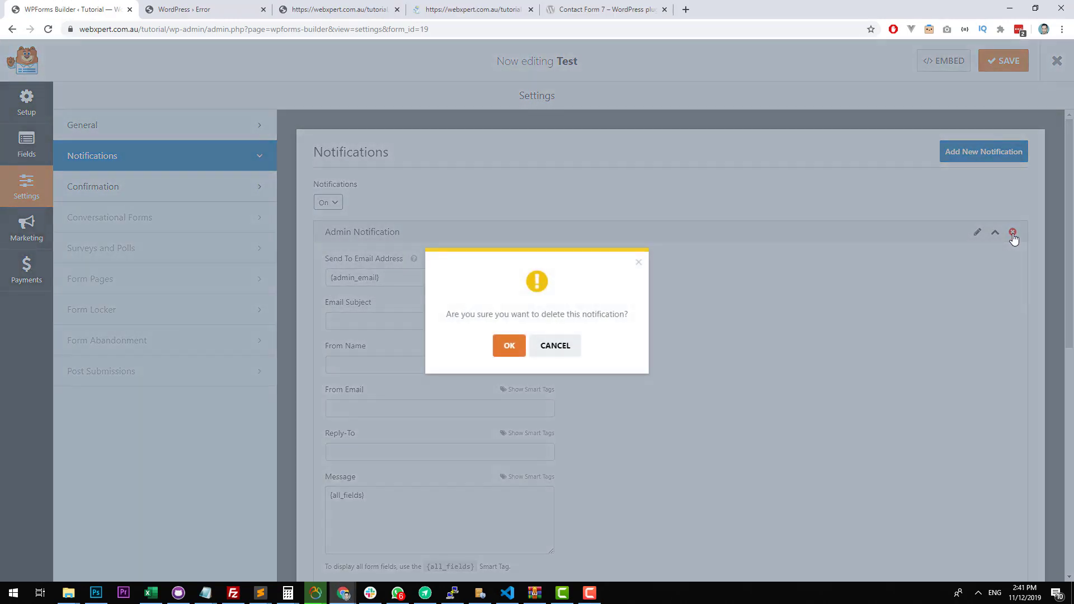
pyautogui.click(516, 348)
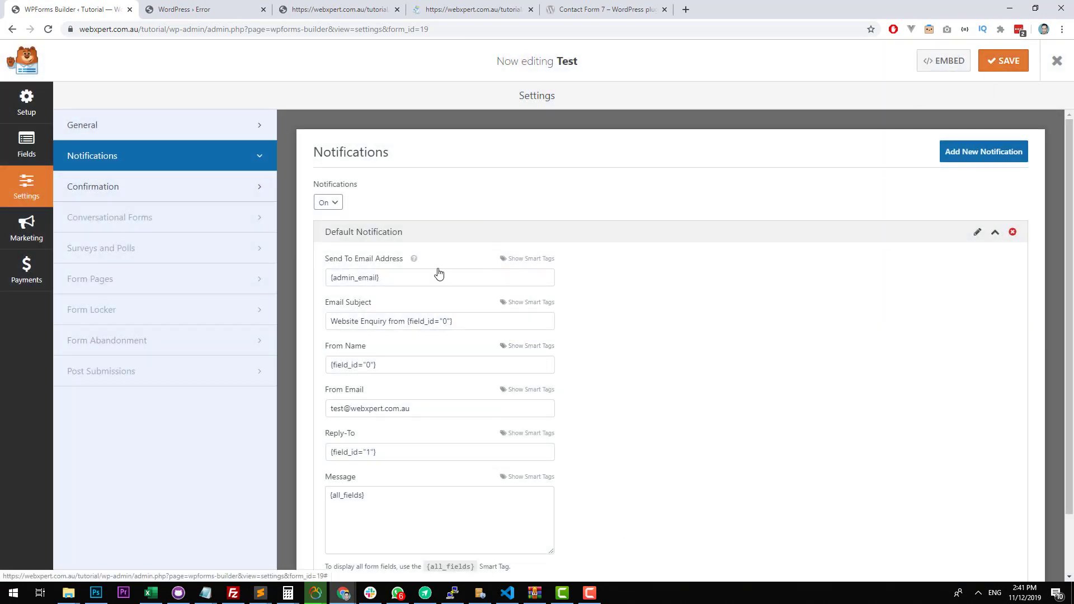
pyautogui.click(1005, 60)
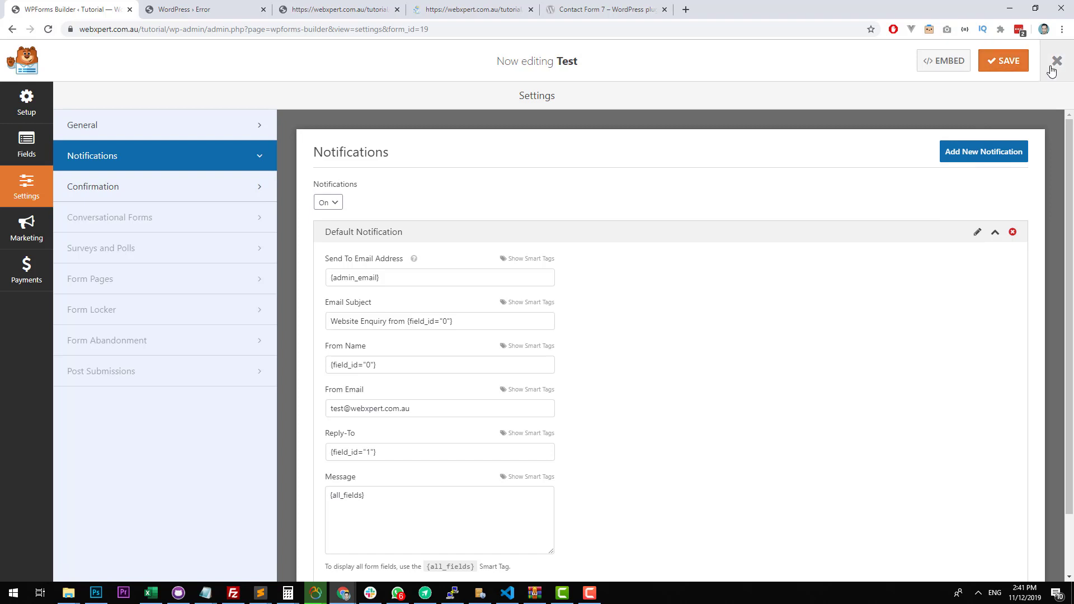
# Leave the form builder for the site's homepage and fill in the form's first name, last name and email fields.
pyautogui.click(1057, 61)
pyautogui.click(39, 66)
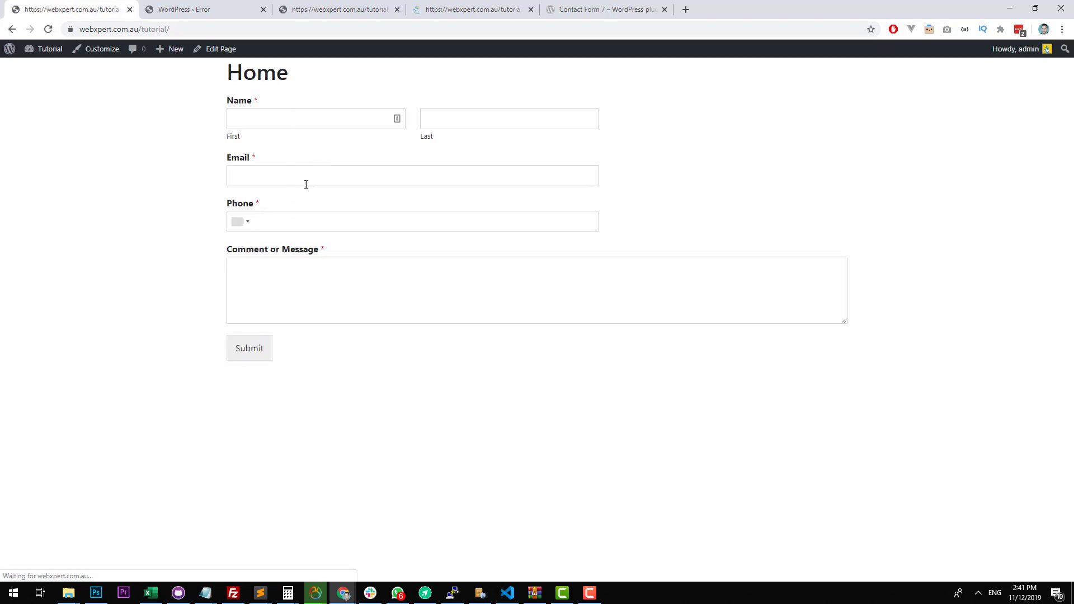
pyautogui.click(323, 119)
pyautogui.press('Tab')
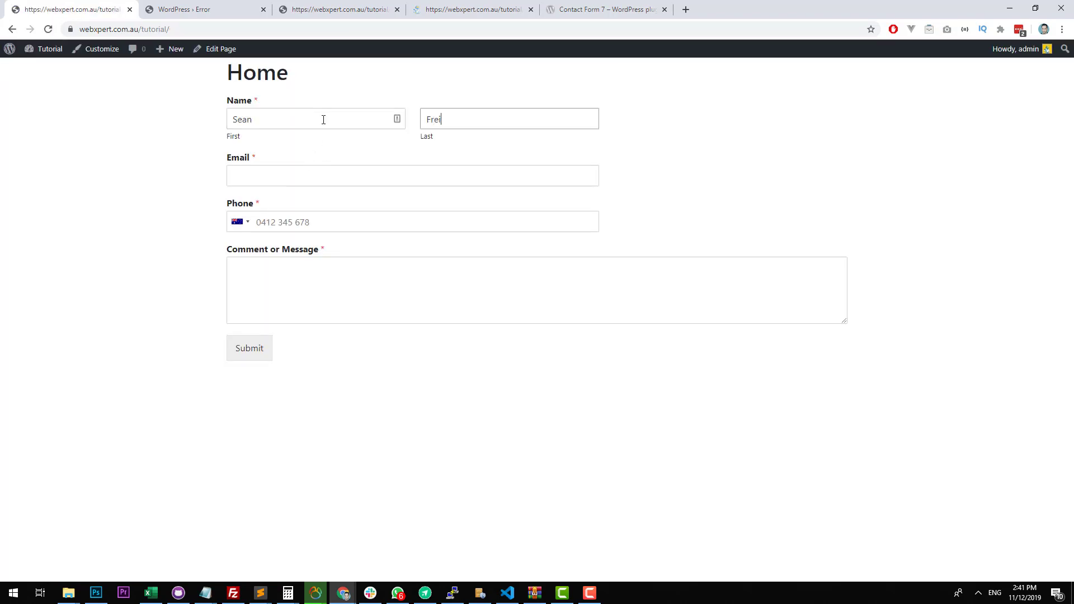
pyautogui.press('Tab')
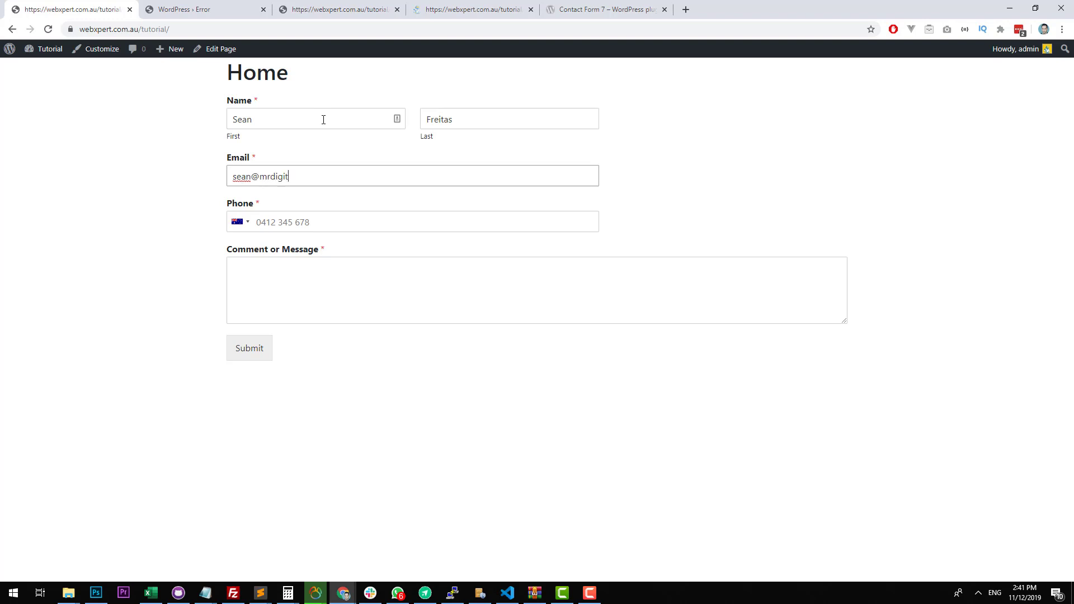
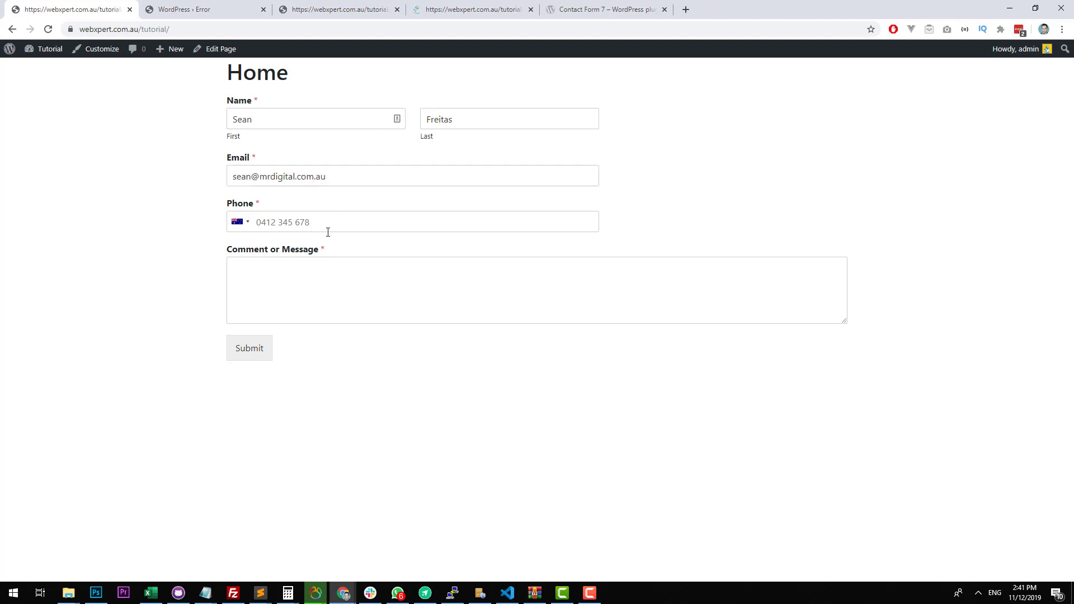
# Enter the phone number and the message "Test" in the homepage form, and submit it.
pyautogui.click(329, 226)
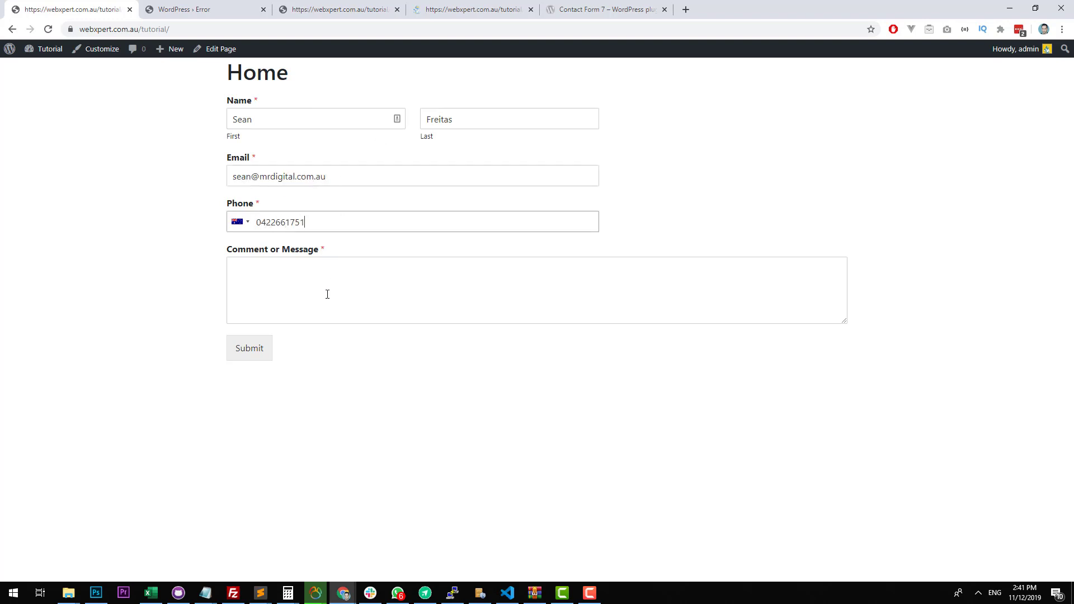
pyautogui.click(328, 294)
pyautogui.hotkey('ctrl', 't')
pyautogui.click(582, 14)
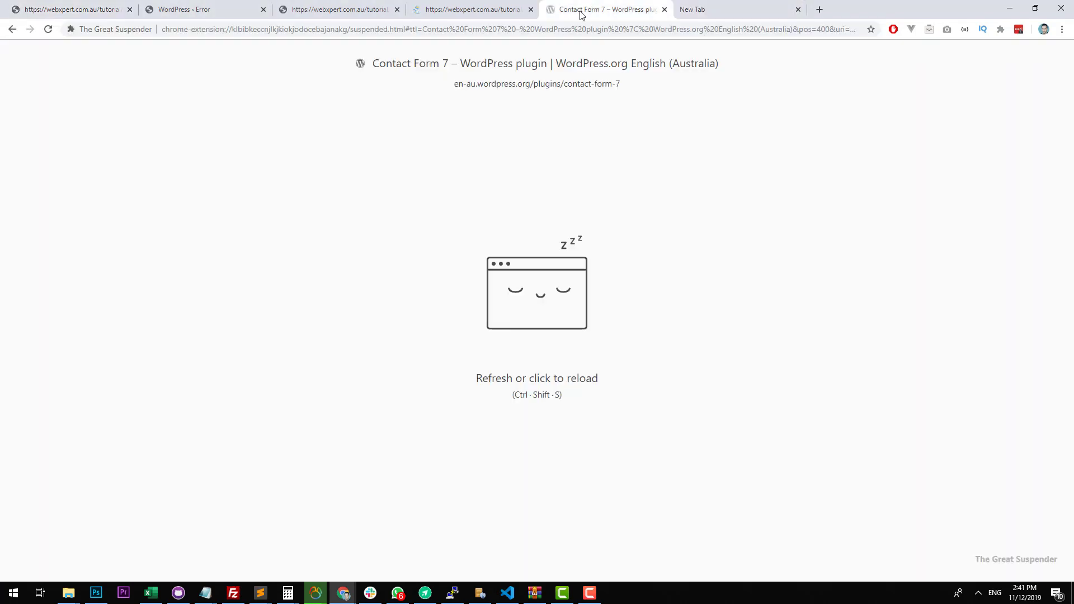
pyautogui.click(92, 9)
pyautogui.write('Test')
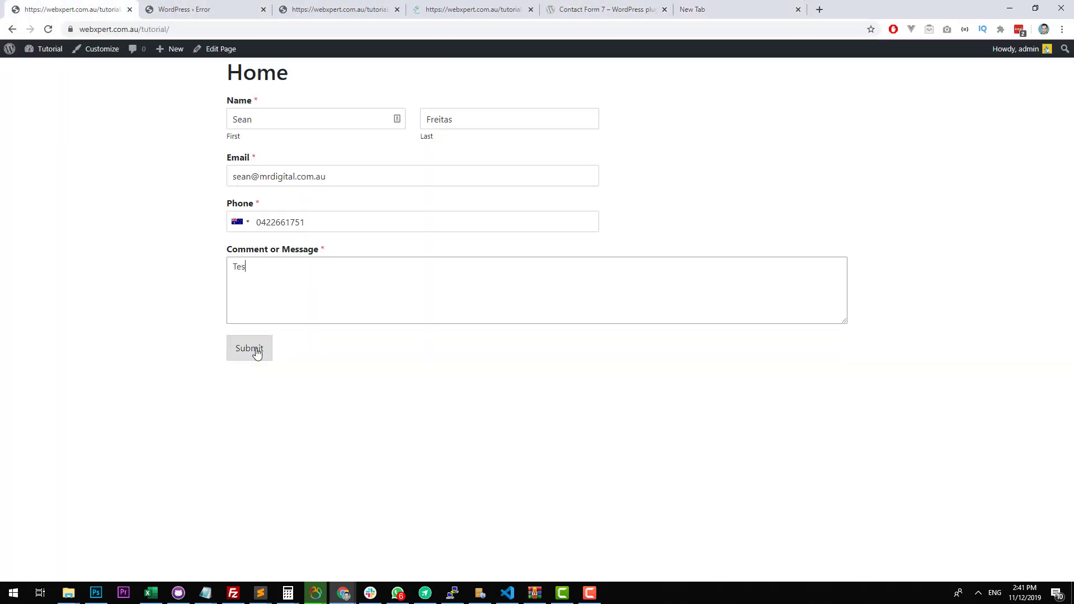
pyautogui.click(255, 350)
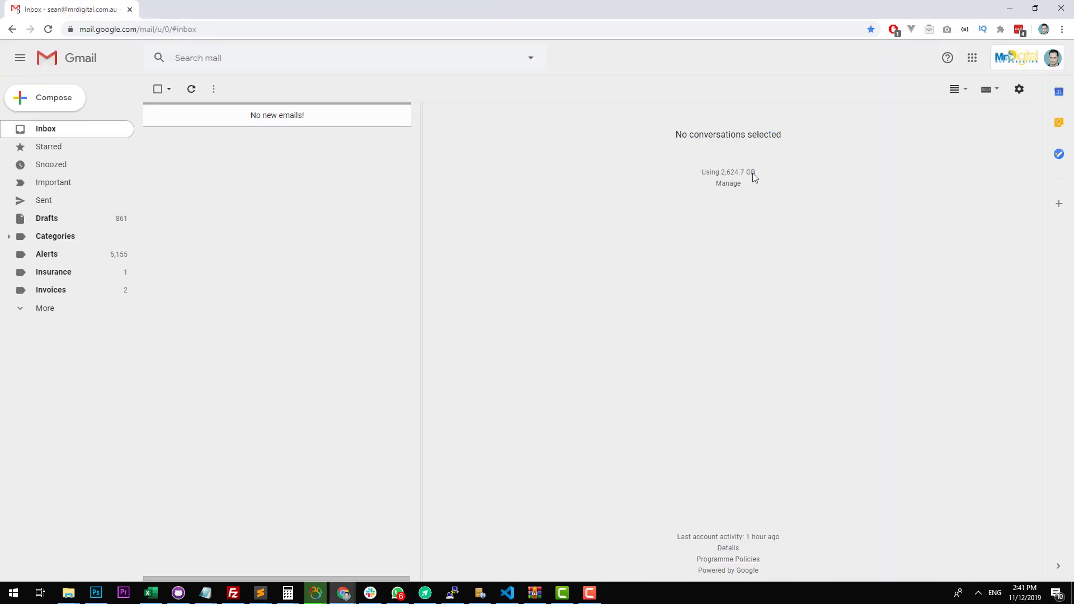
# In the Gmail inbox, archive the Google My Business review email and open the new Website Enquiry email.
pyautogui.click(78, 130)
pyautogui.click(158, 160)
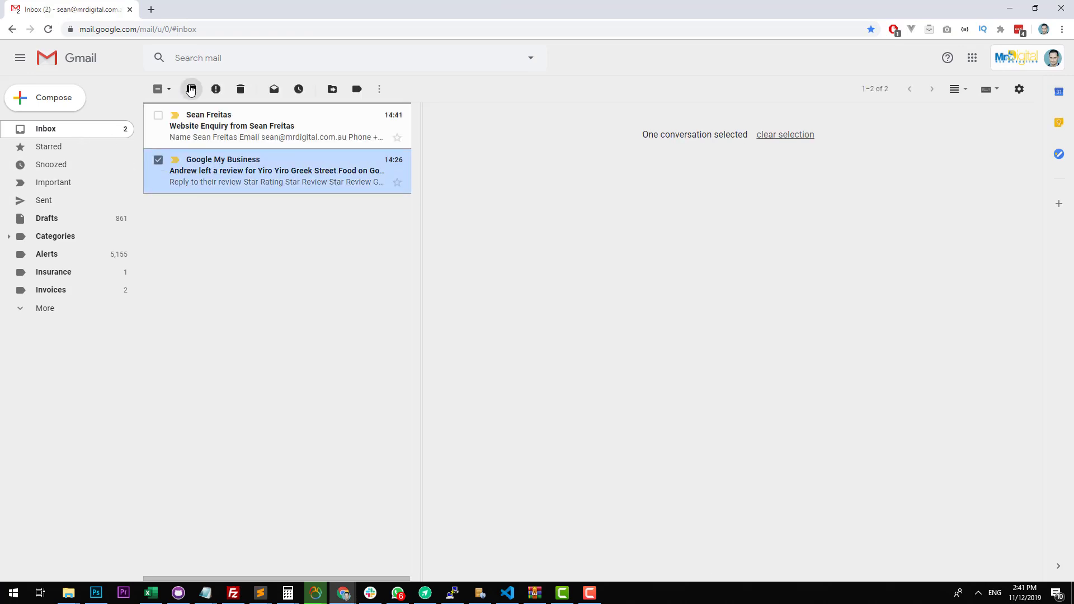
pyautogui.click(191, 90)
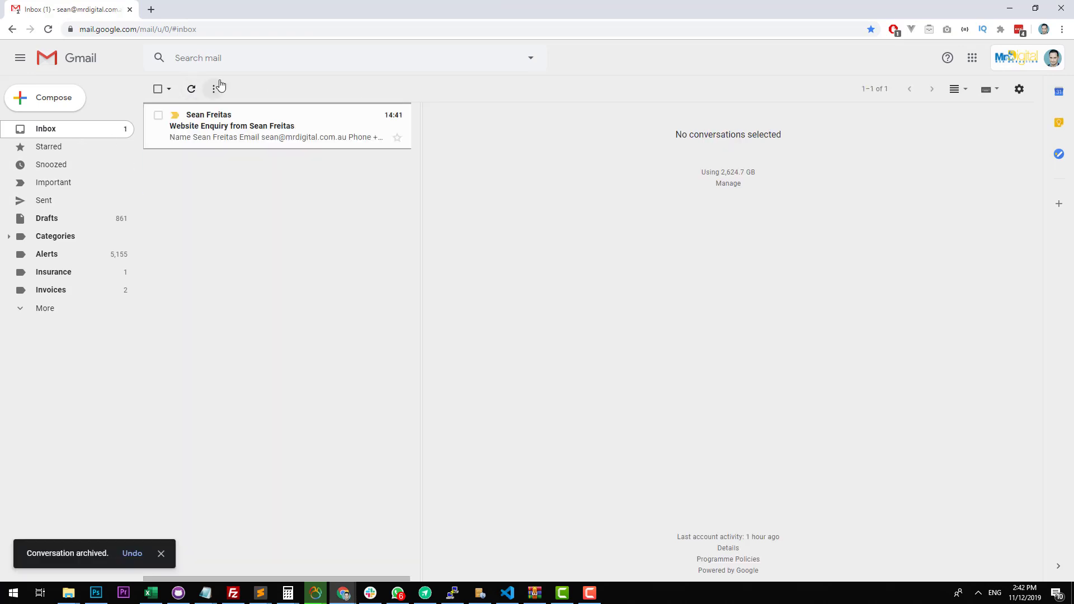
pyautogui.click(270, 120)
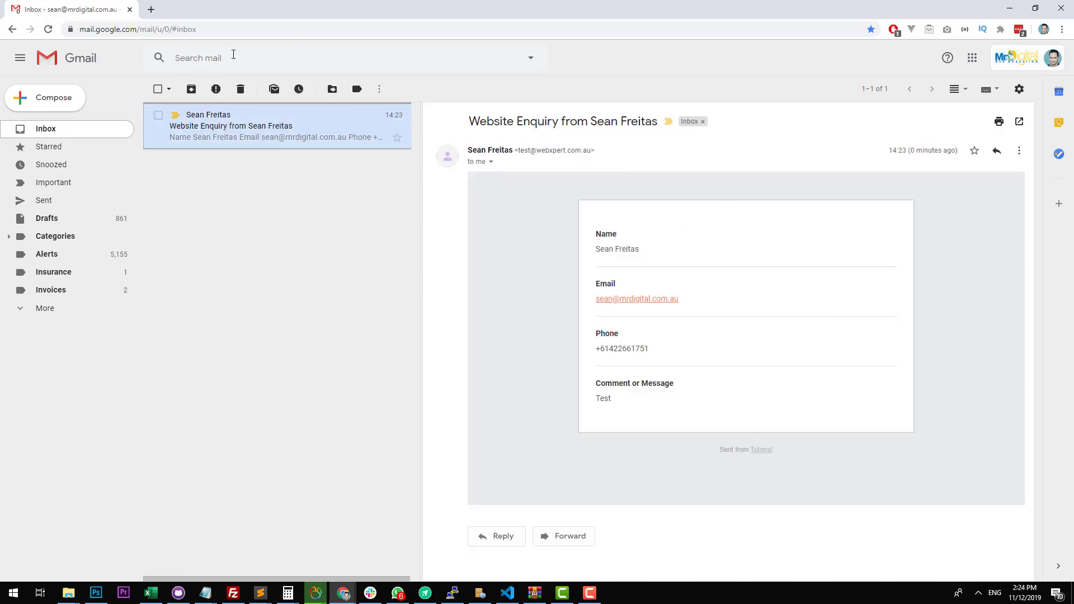
# Move the Gmail window away, exit the Test form's builder, and open the WP Mail SMTP settings.
pyautogui.moveTo(262, 8); pyautogui.dragTo(0, 78)
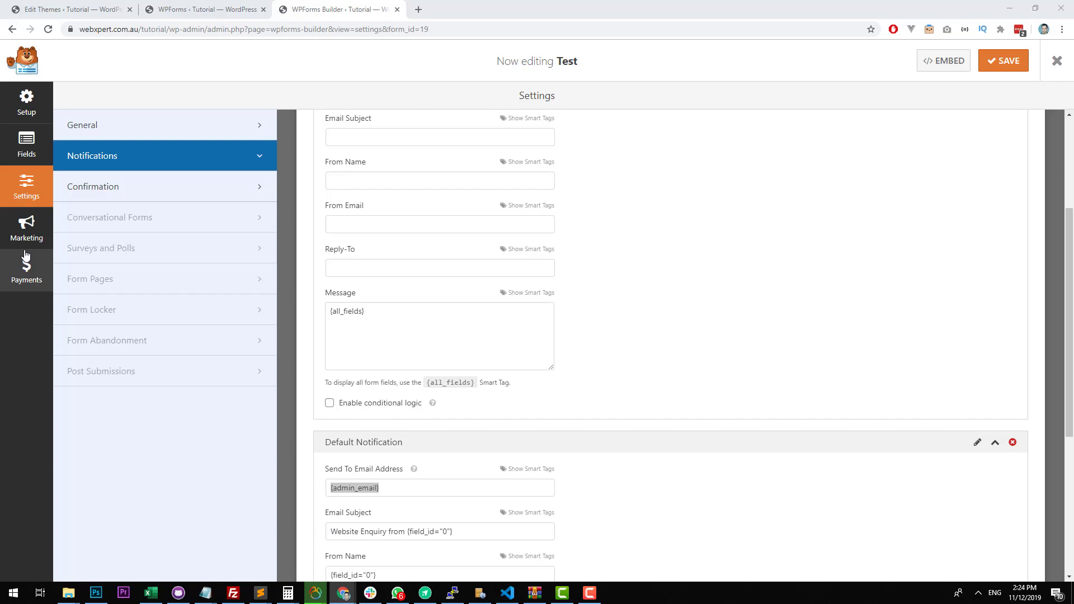
pyautogui.click(185, 138)
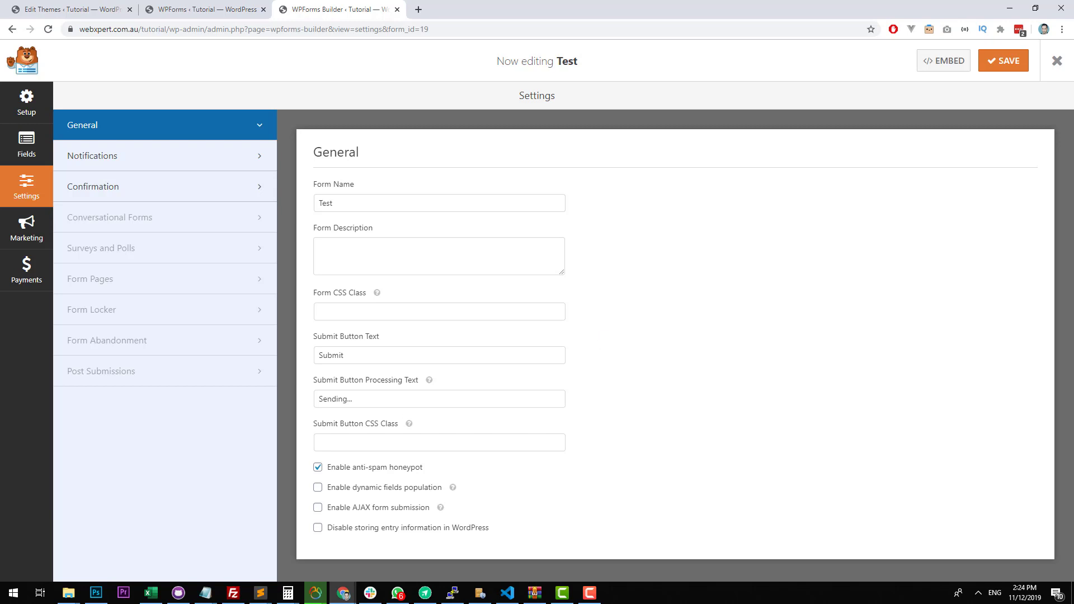
pyautogui.click(1045, 67)
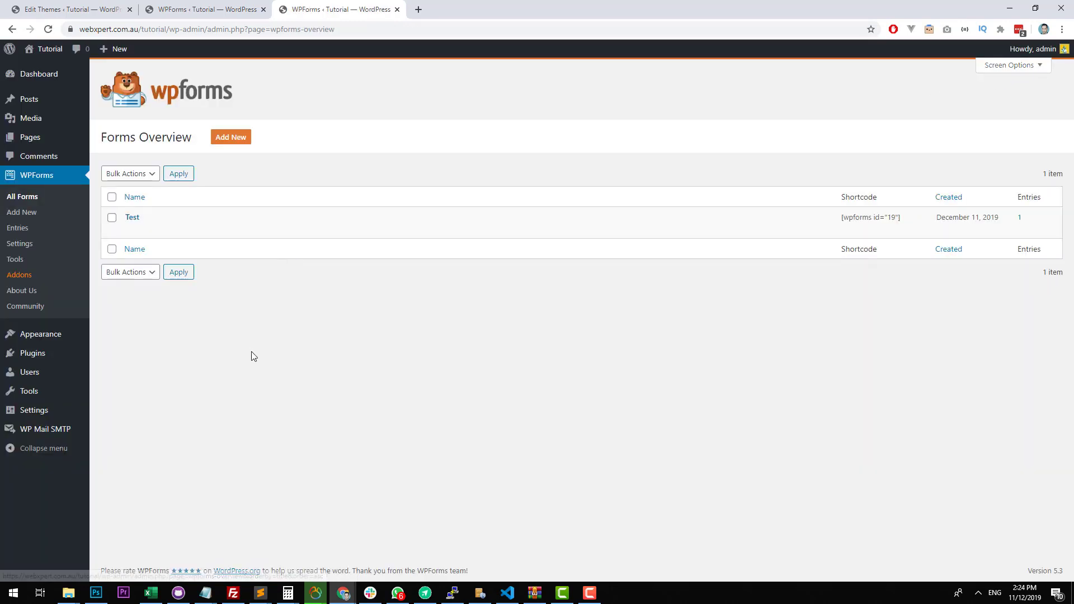
pyautogui.click(70, 429)
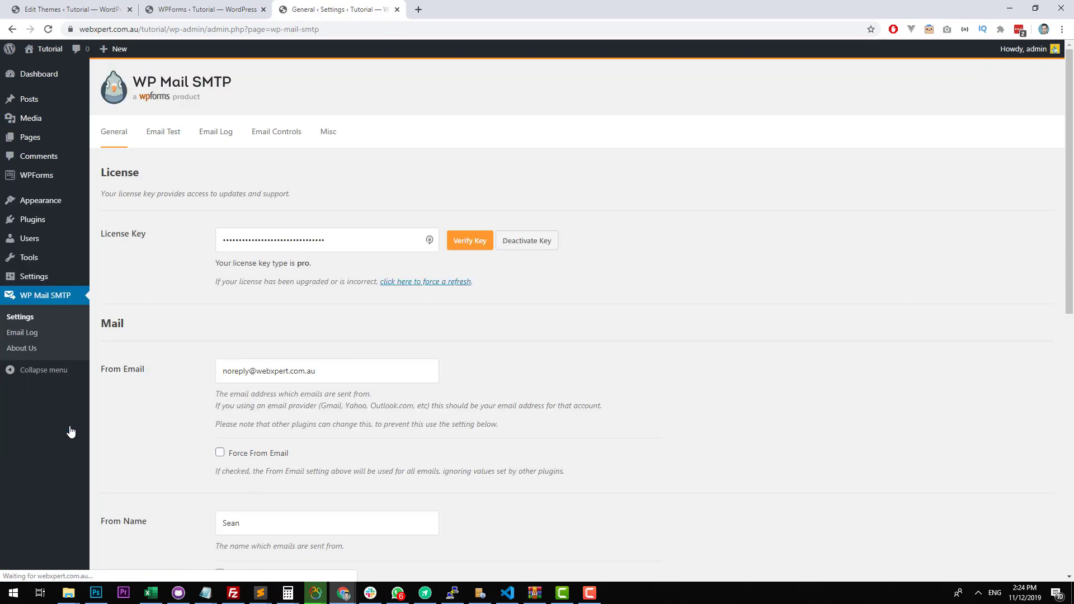